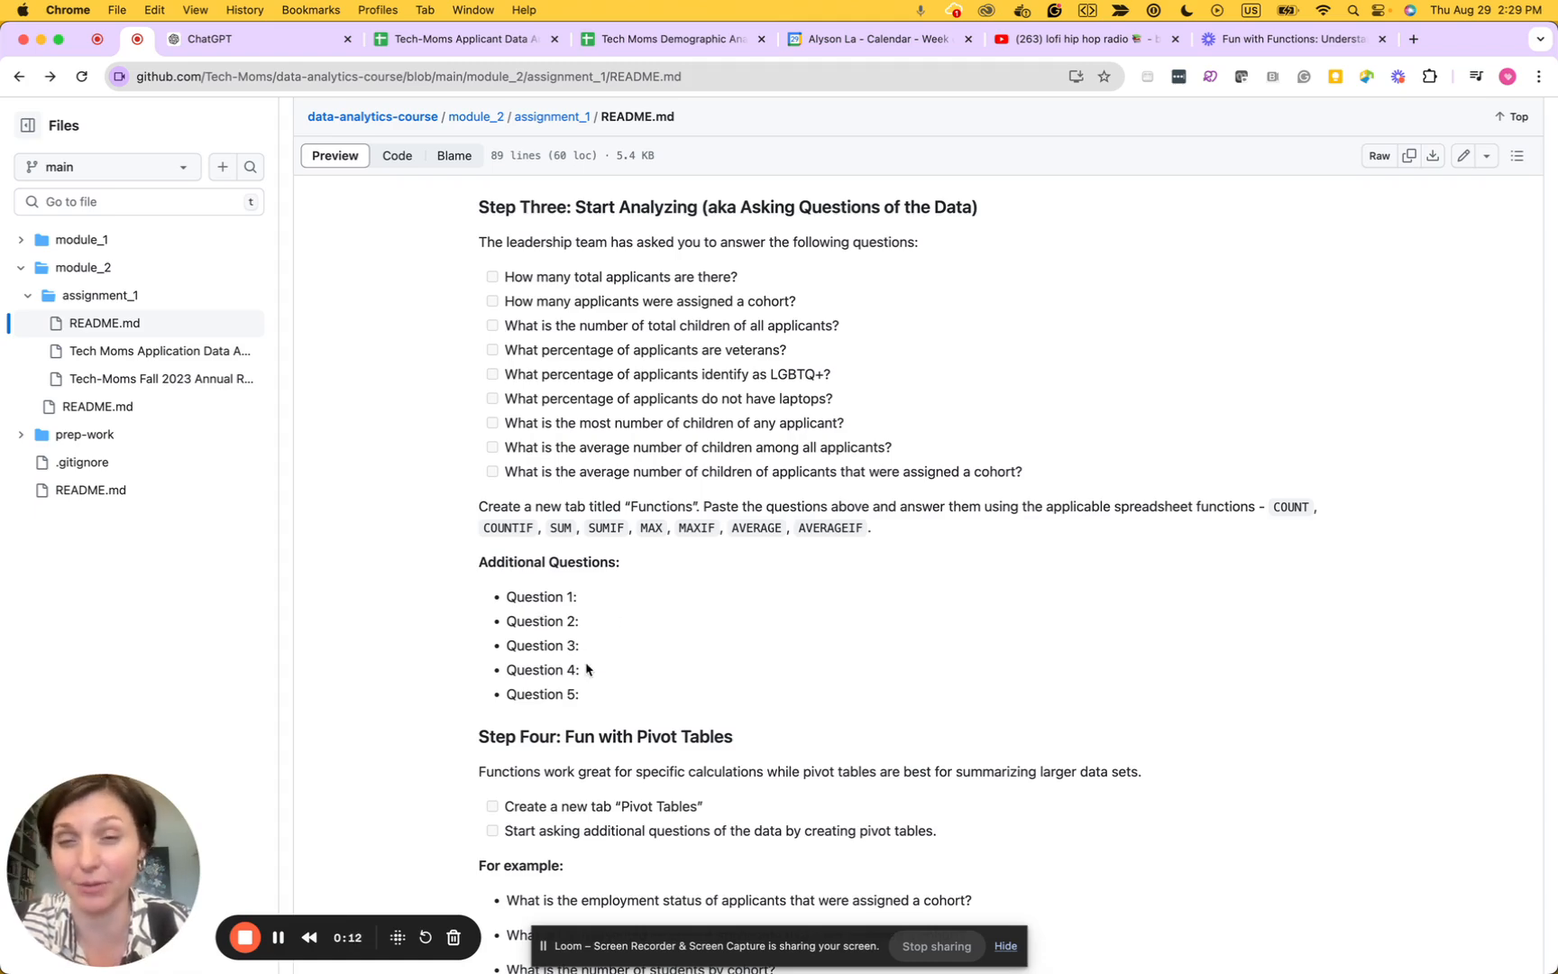
- Switch to the Tech Moms Demographic Analysis spreadsheet and select answer cell B13 for the question about applicants without laptops
click(642, 41)
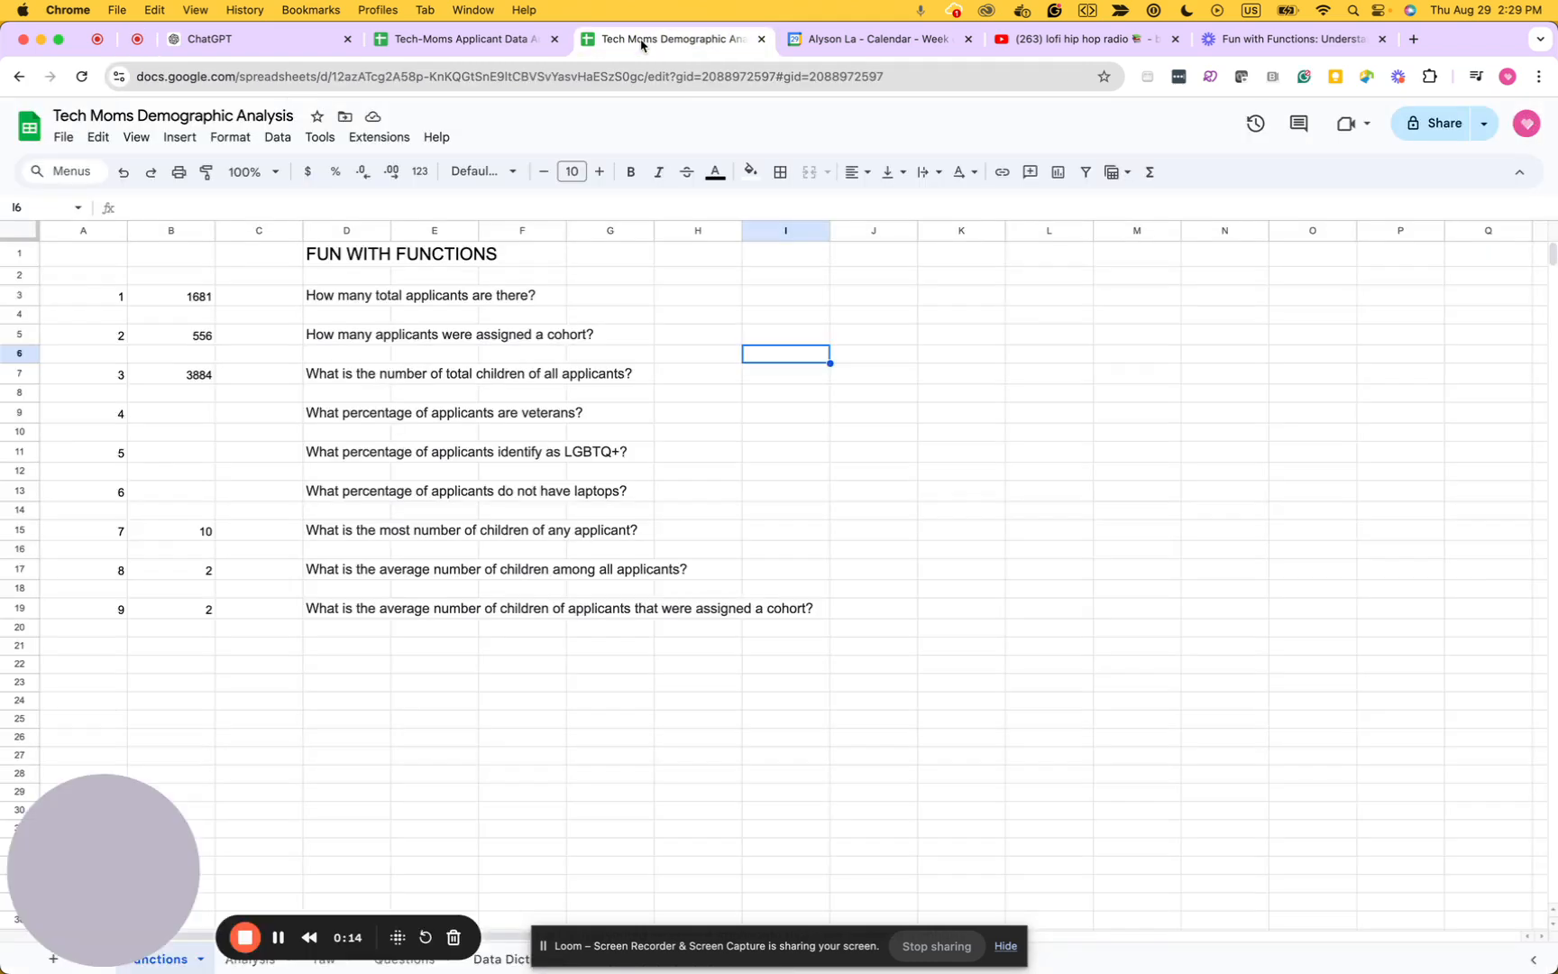
click(187, 422)
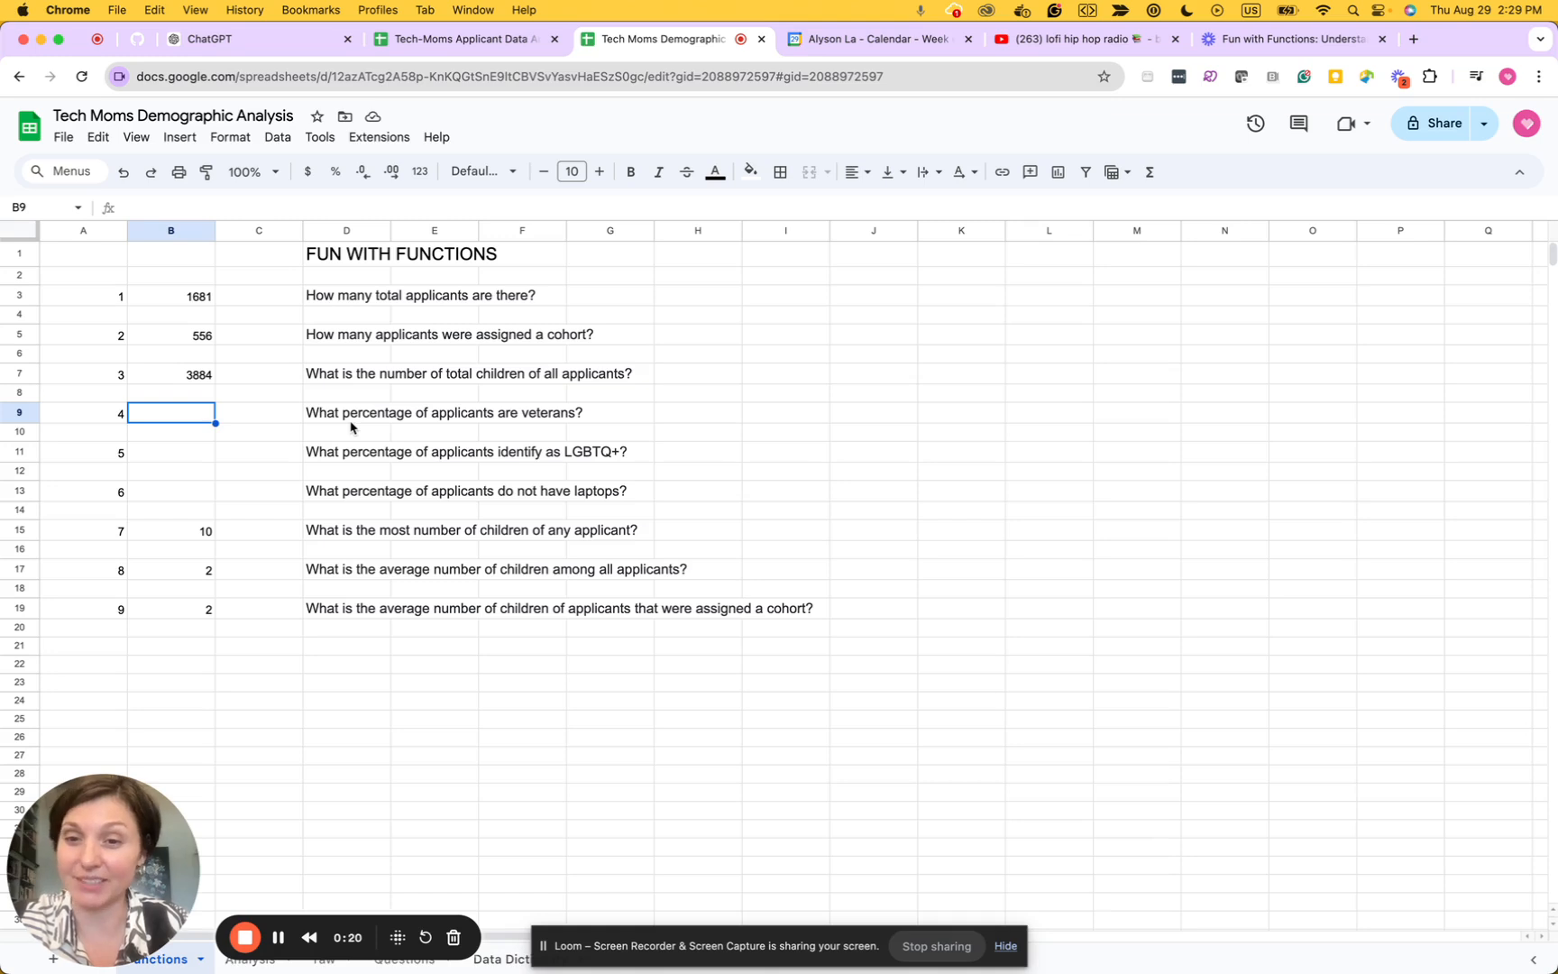
click(208, 458)
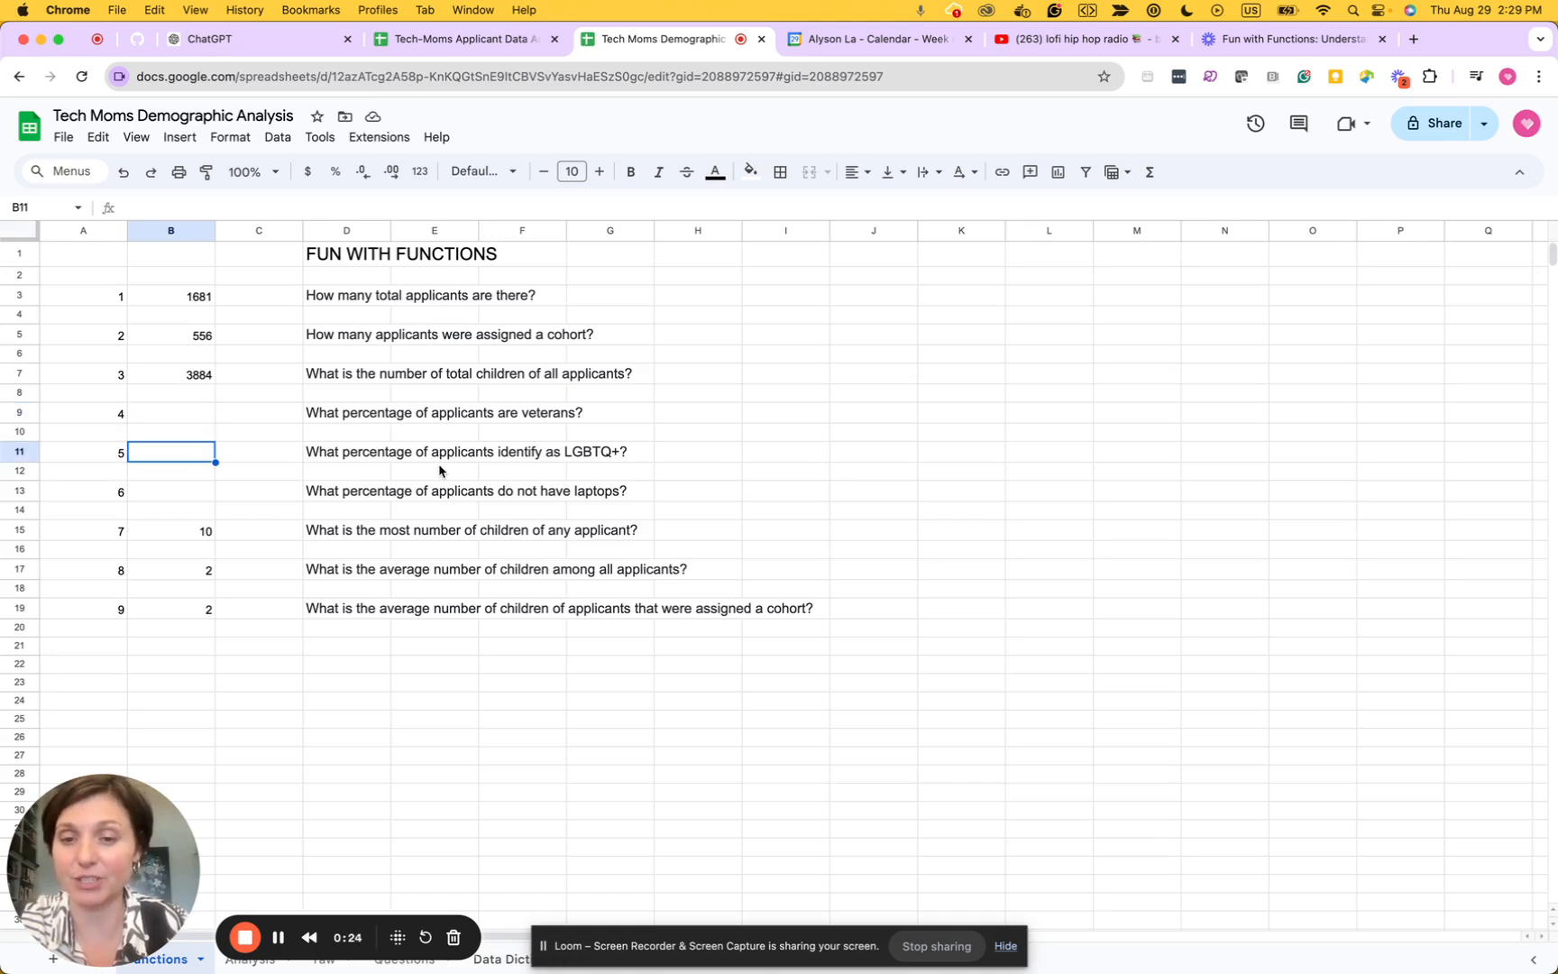
click(195, 497)
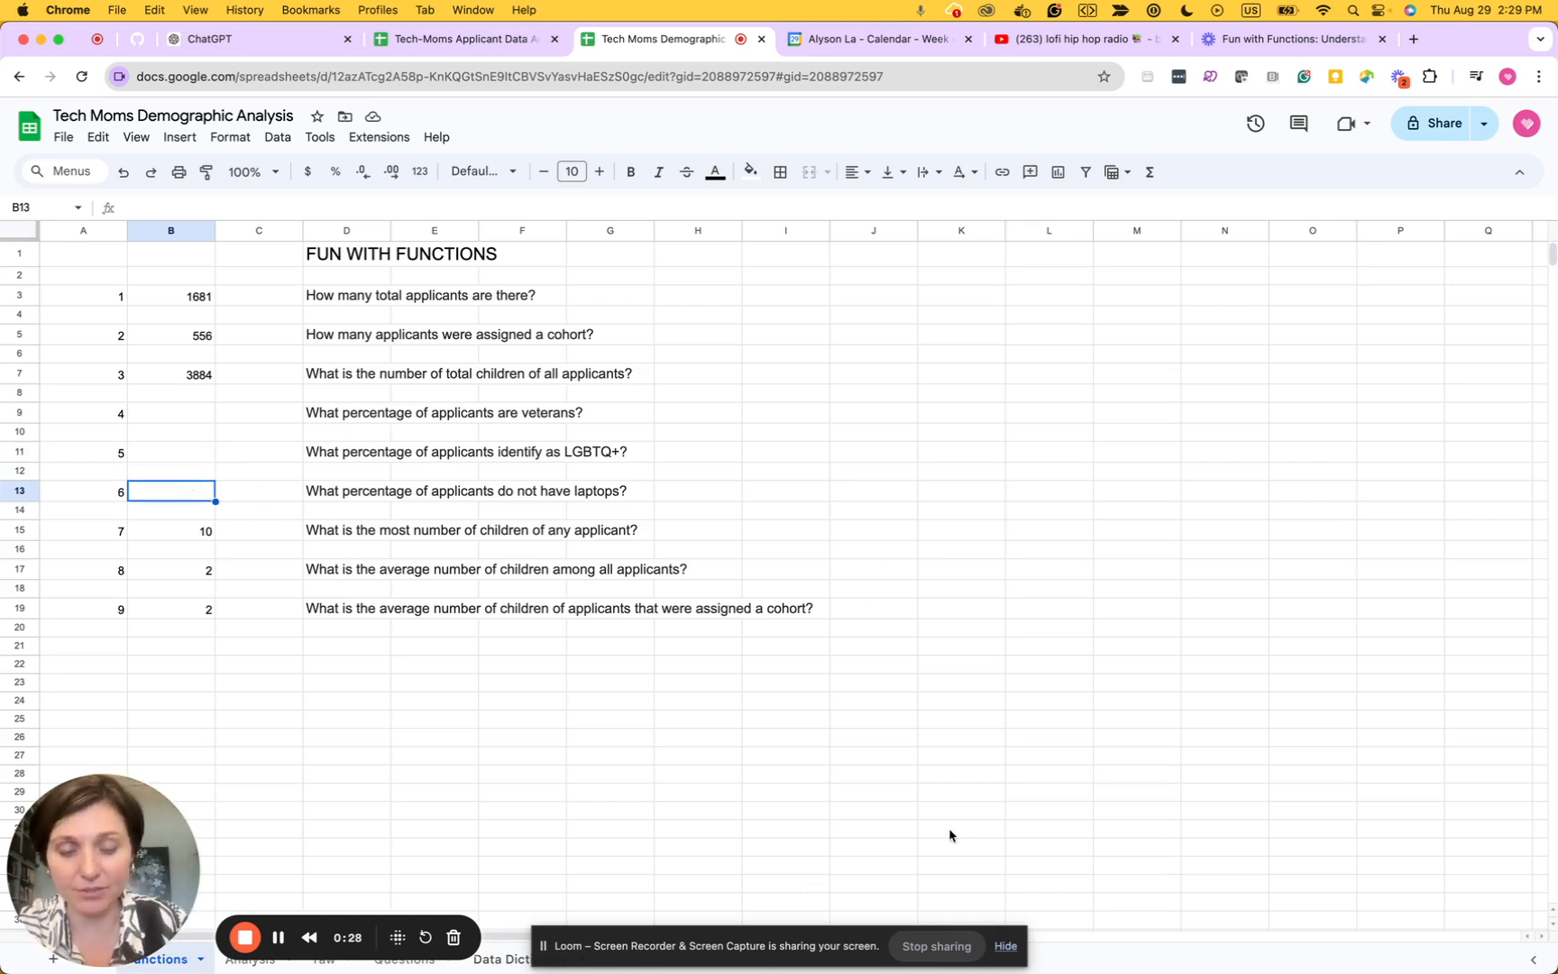
click(1008, 947)
click(1006, 947)
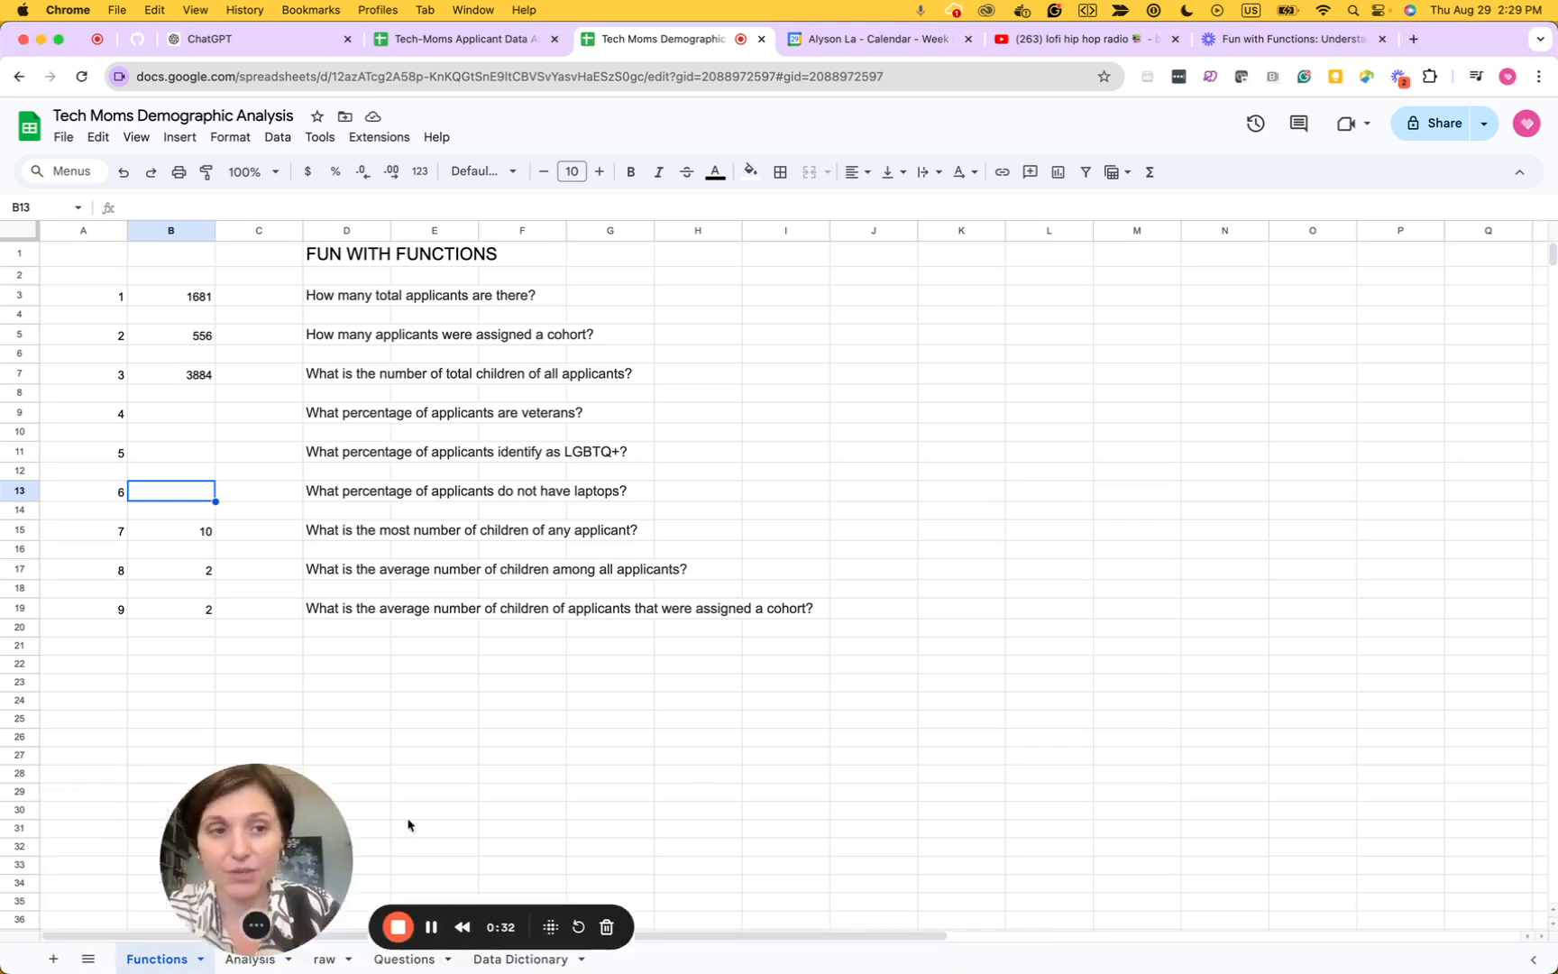
- Examine the Computer Availability column on the Analysis sheet, including its blank cells and the values its filter offers
click(250, 959)
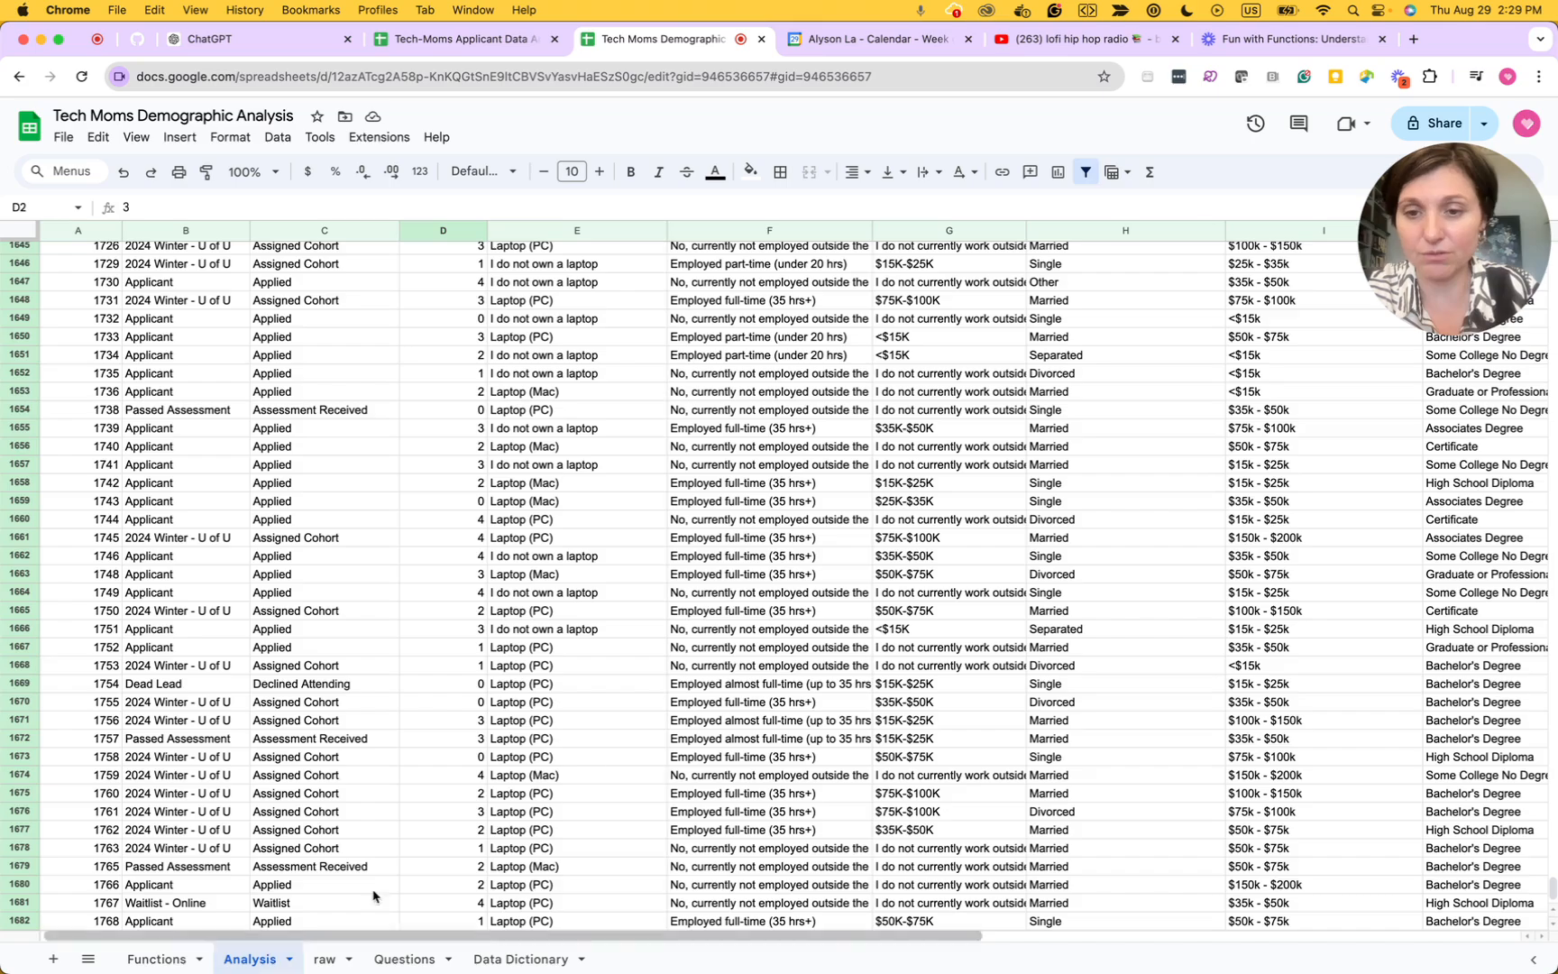
scroll(604, 760, up, 20)
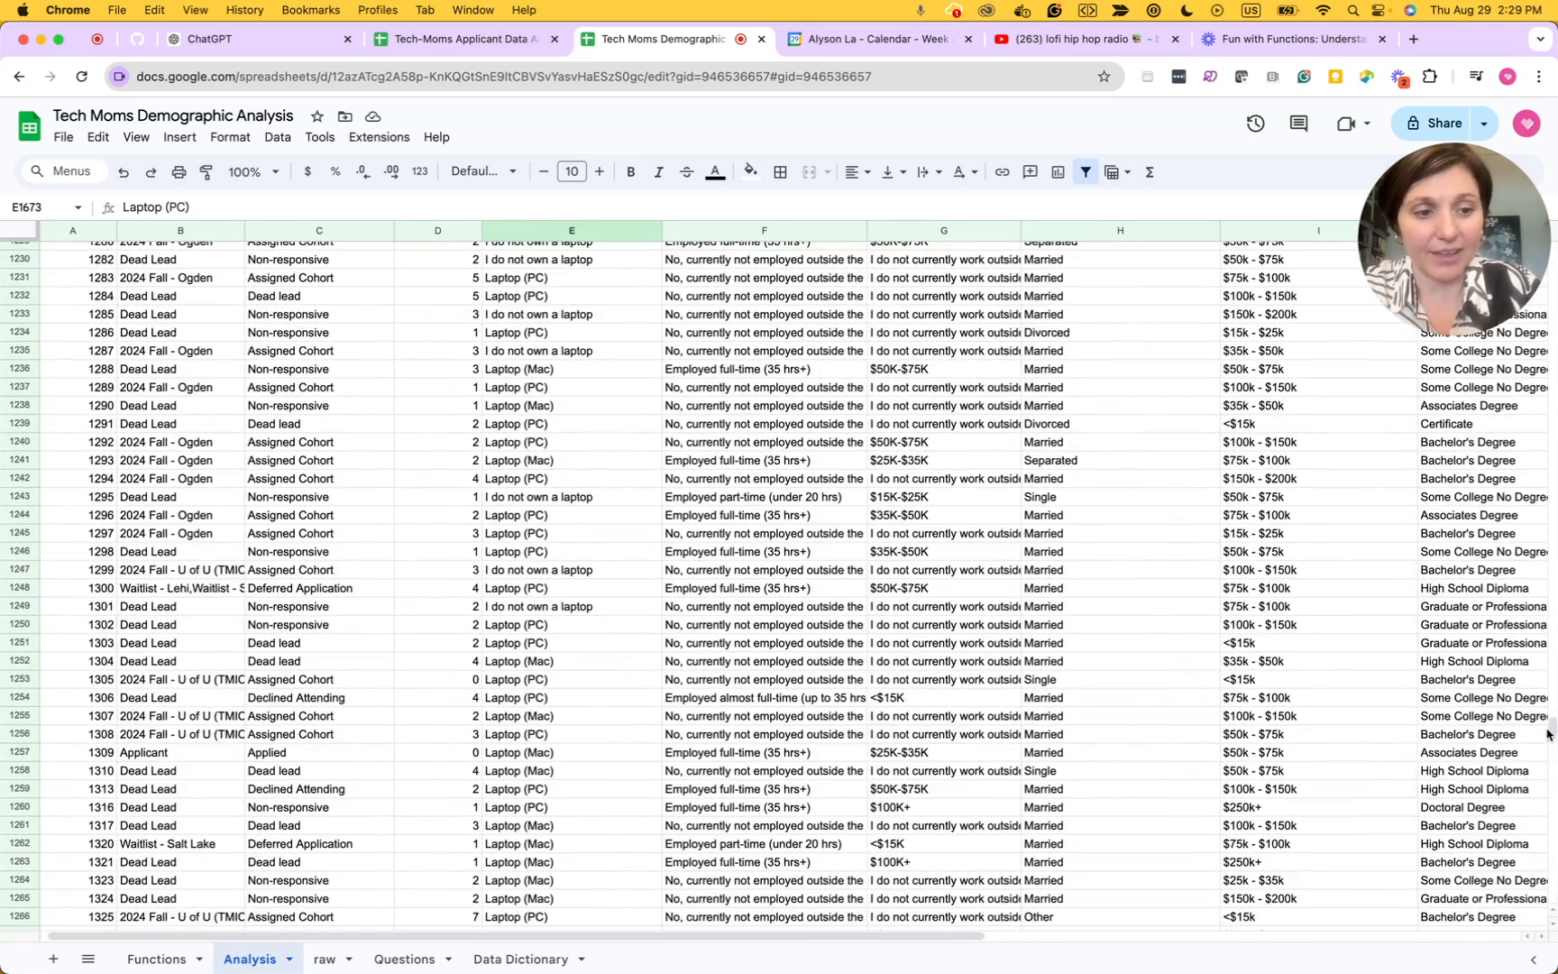
drag(1551, 731, 1552, 243)
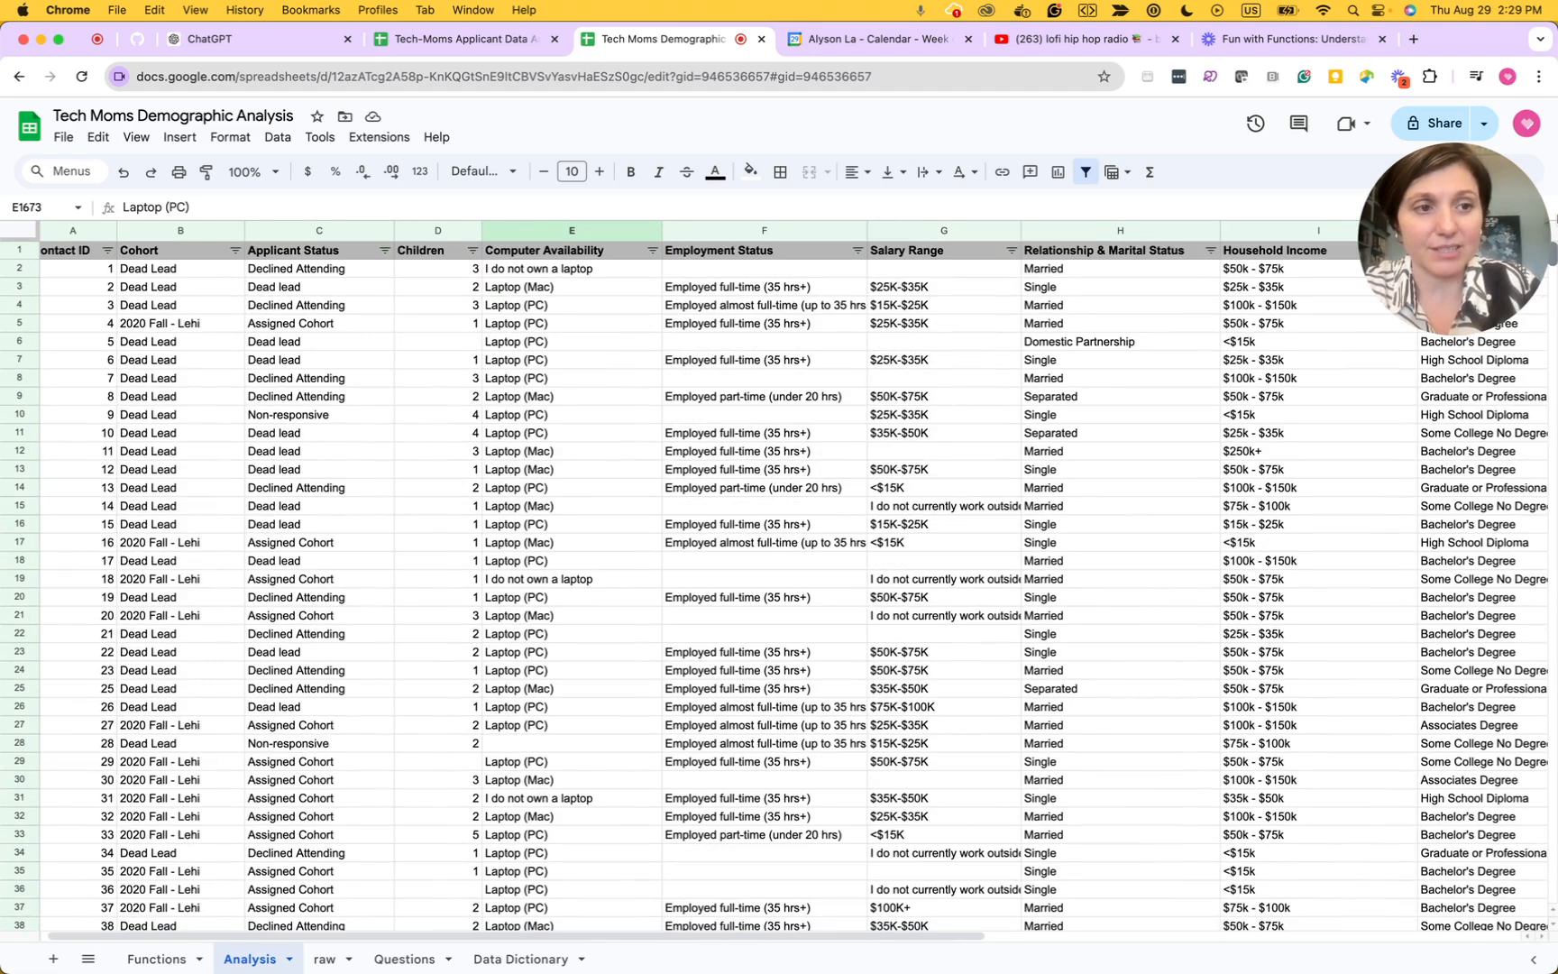
click(543, 260)
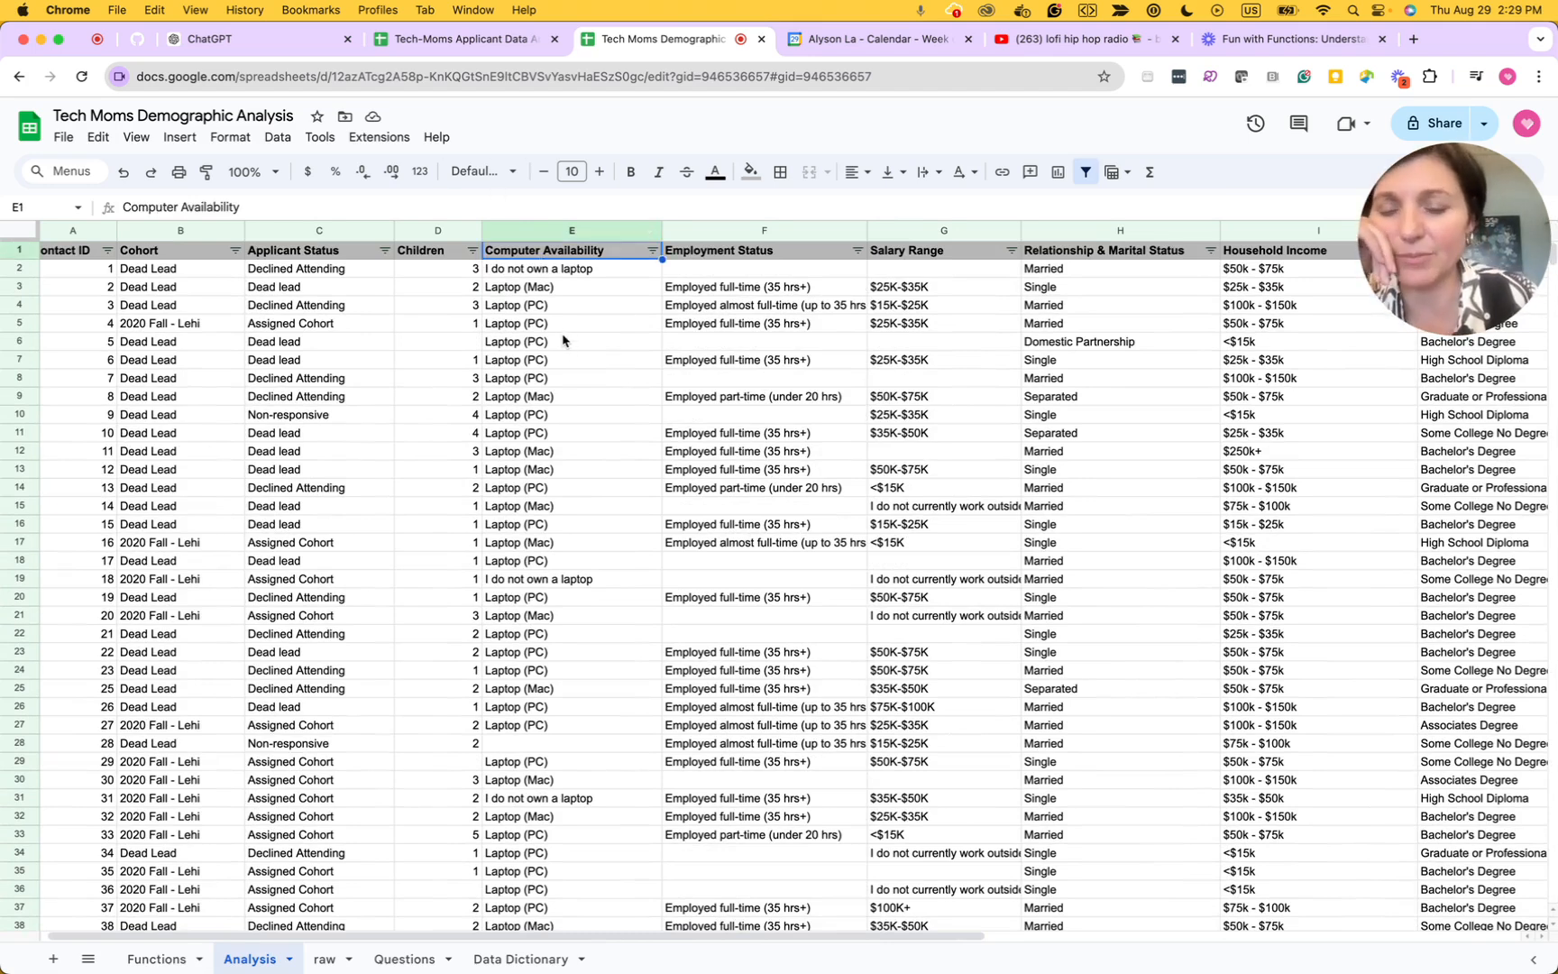
click(538, 744)
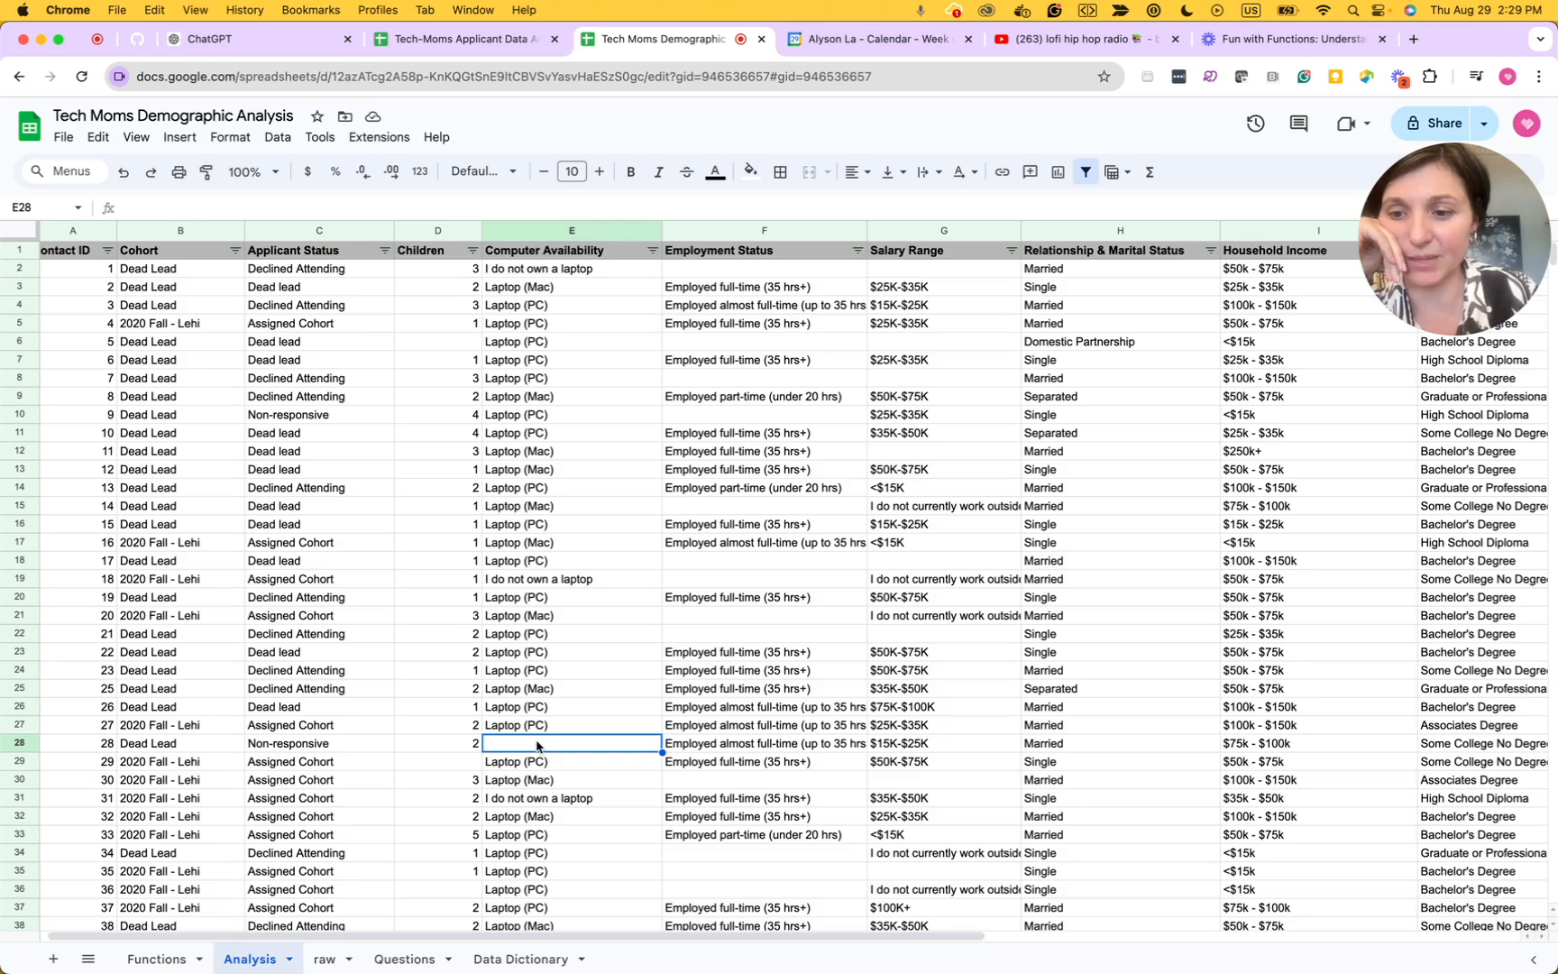
scroll(674, 295, left, 1)
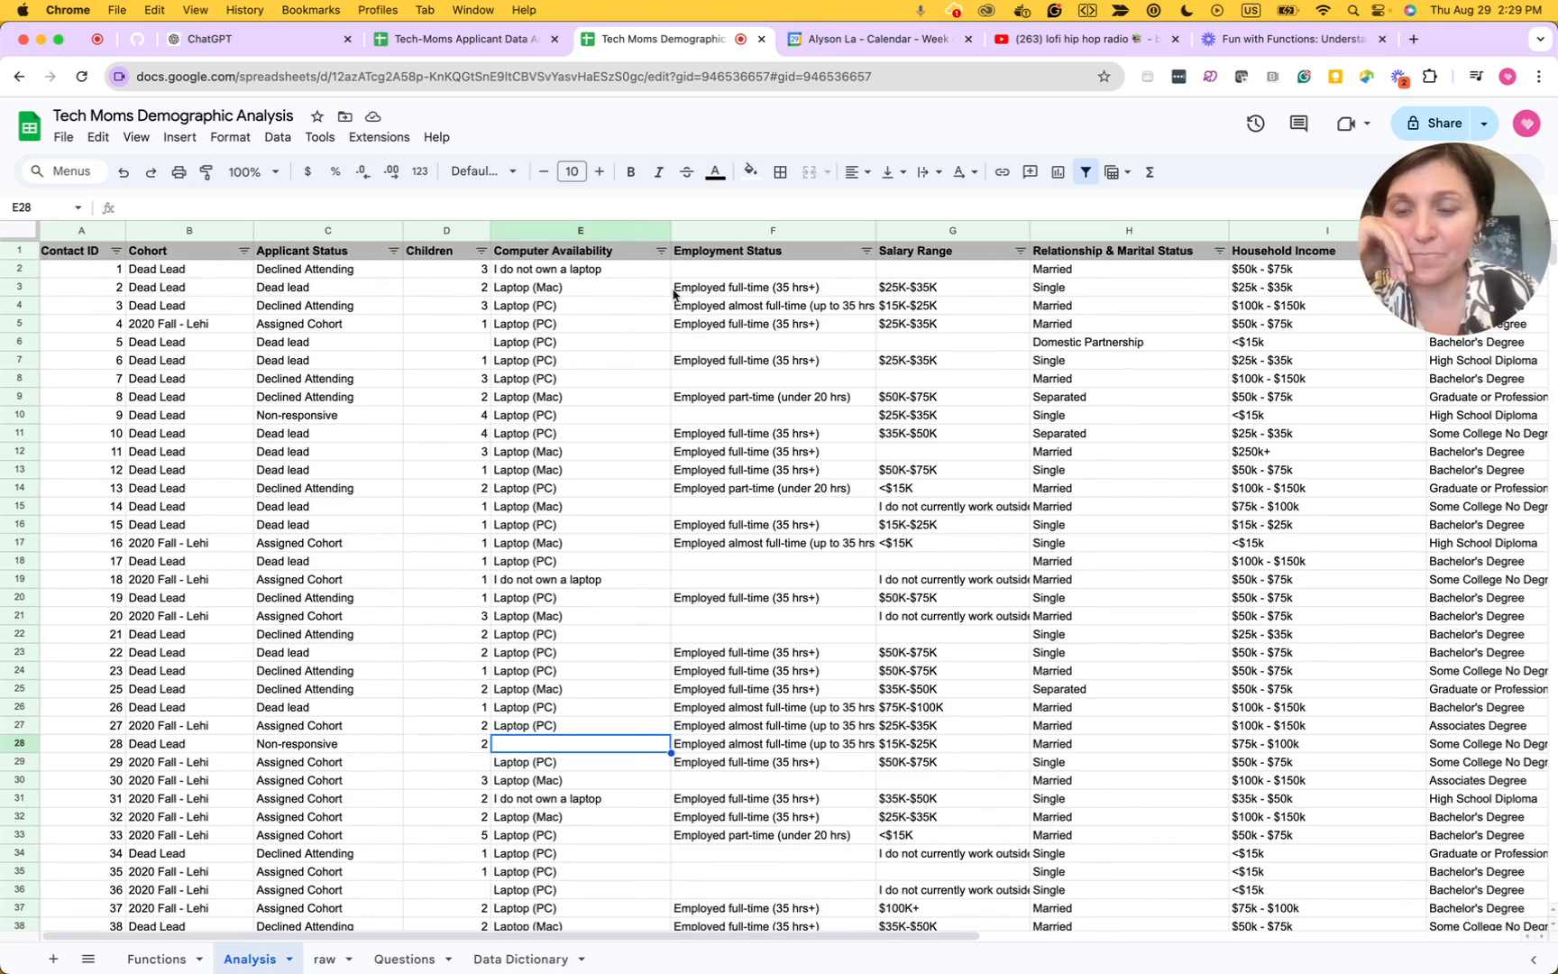
click(661, 251)
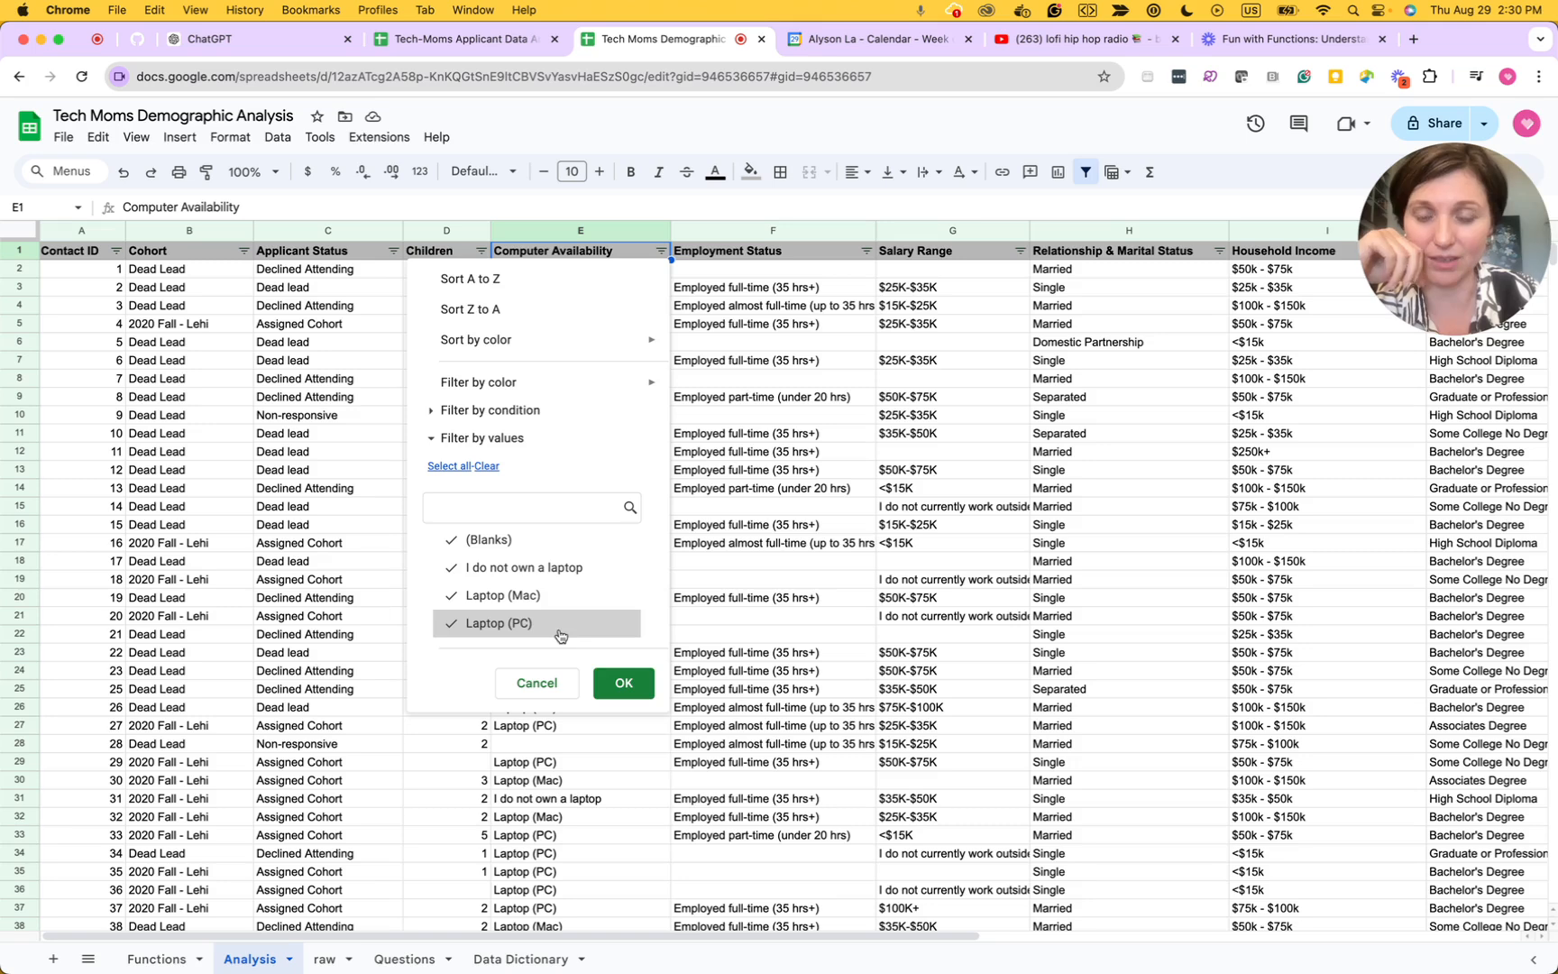
click(620, 685)
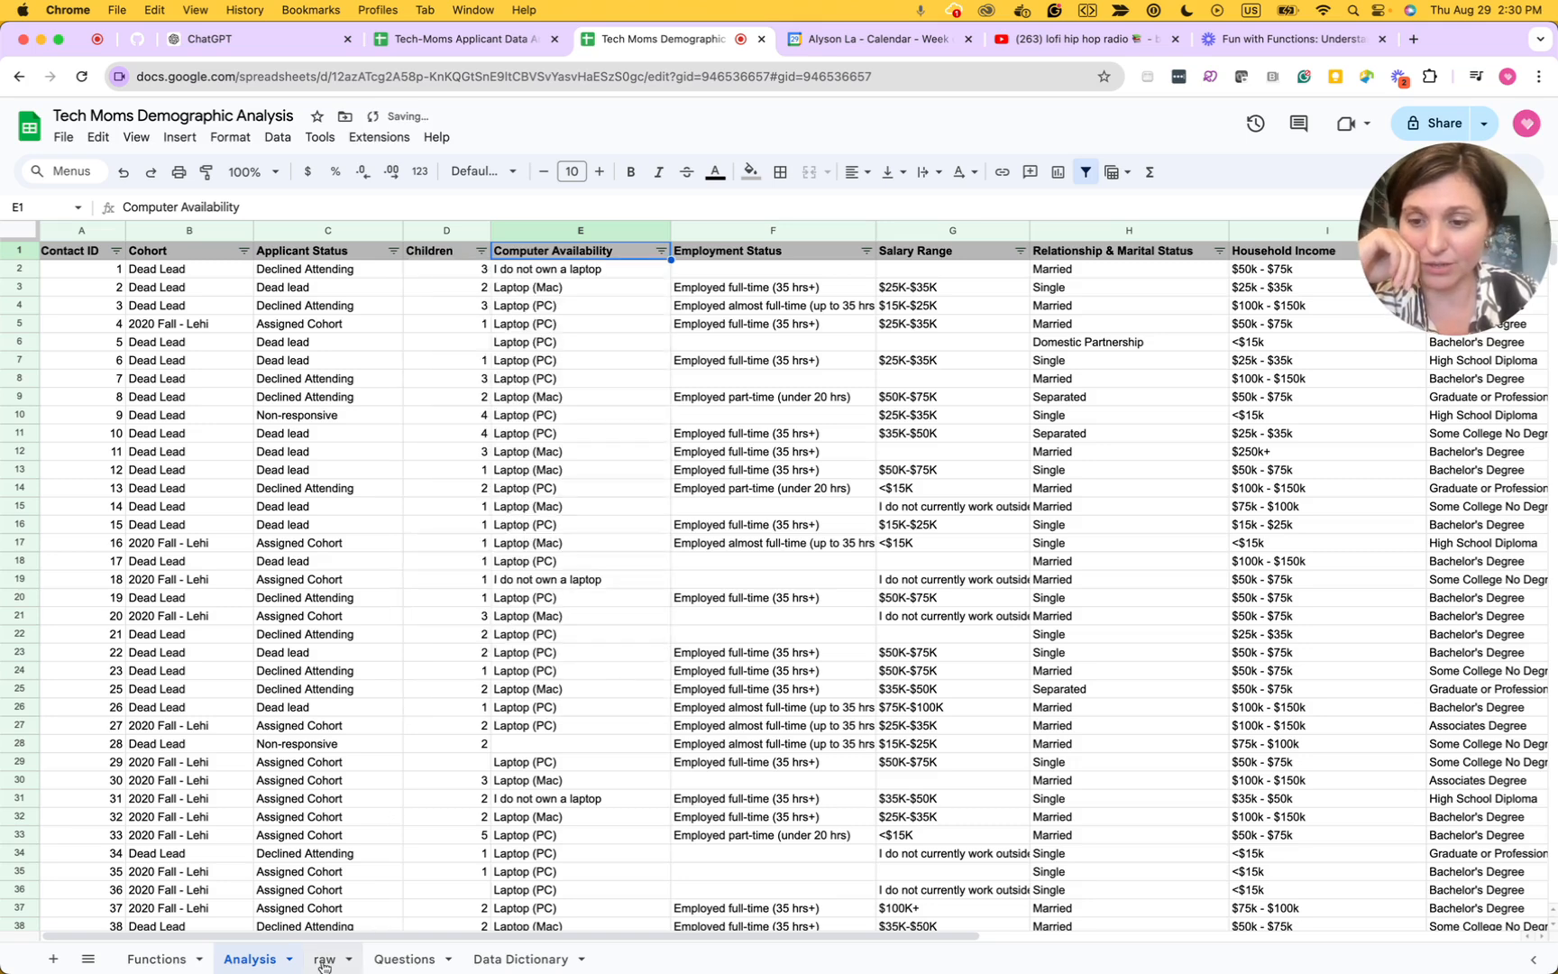
- Start a COUNT formula in cell B13 of the Functions sheet with column E of the raw sheet as its range
click(157, 958)
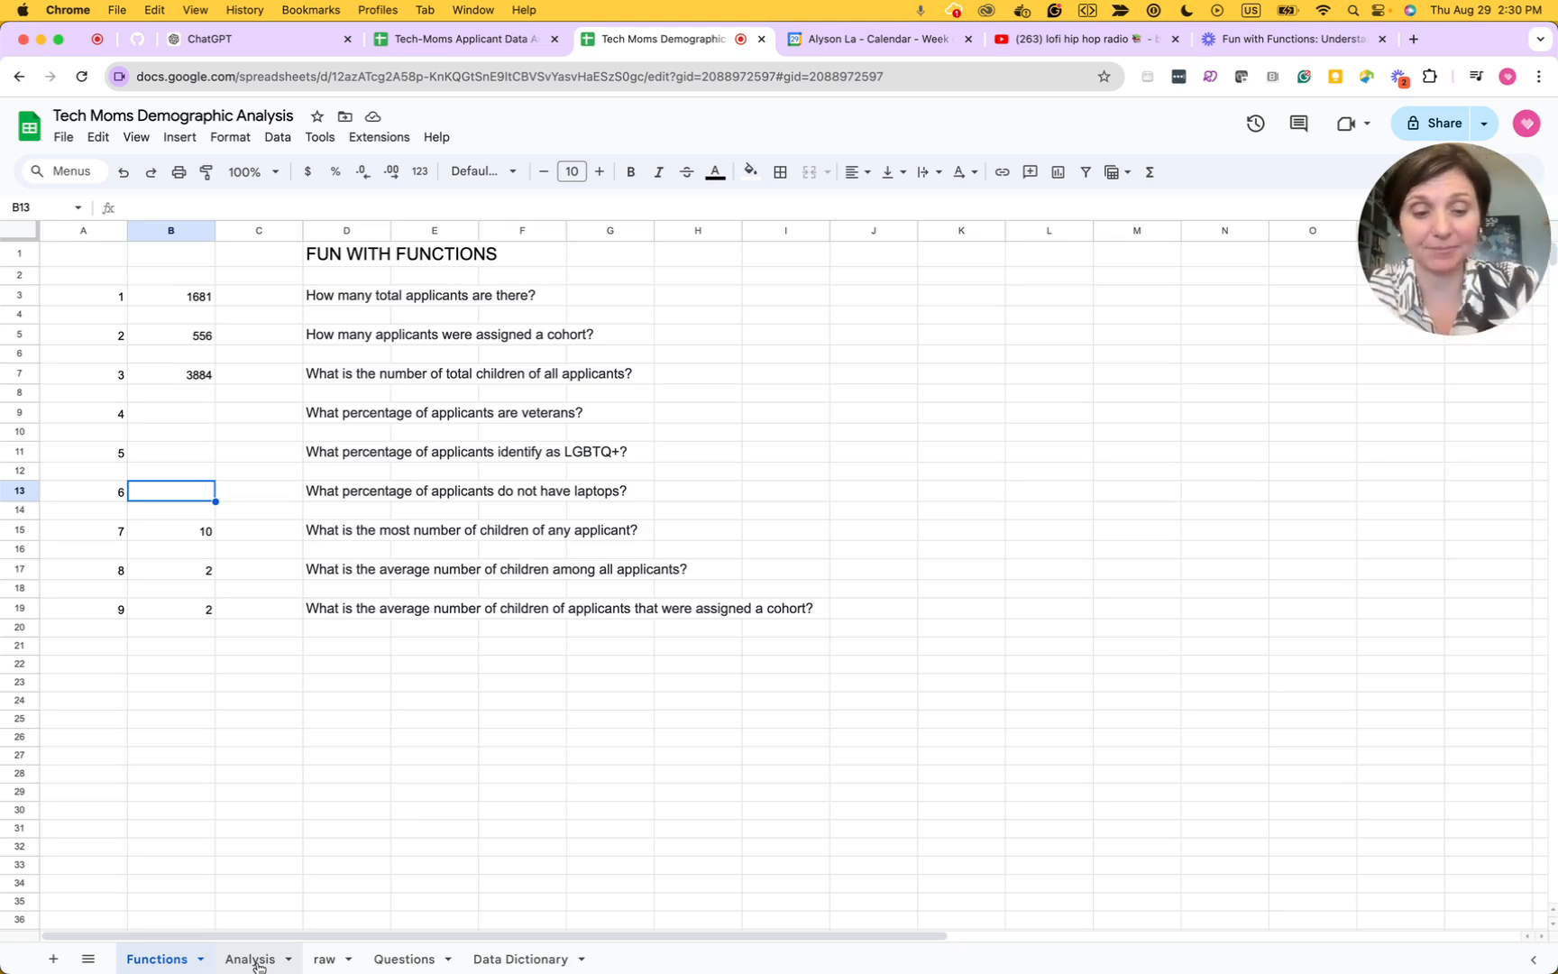
text(=COUN)
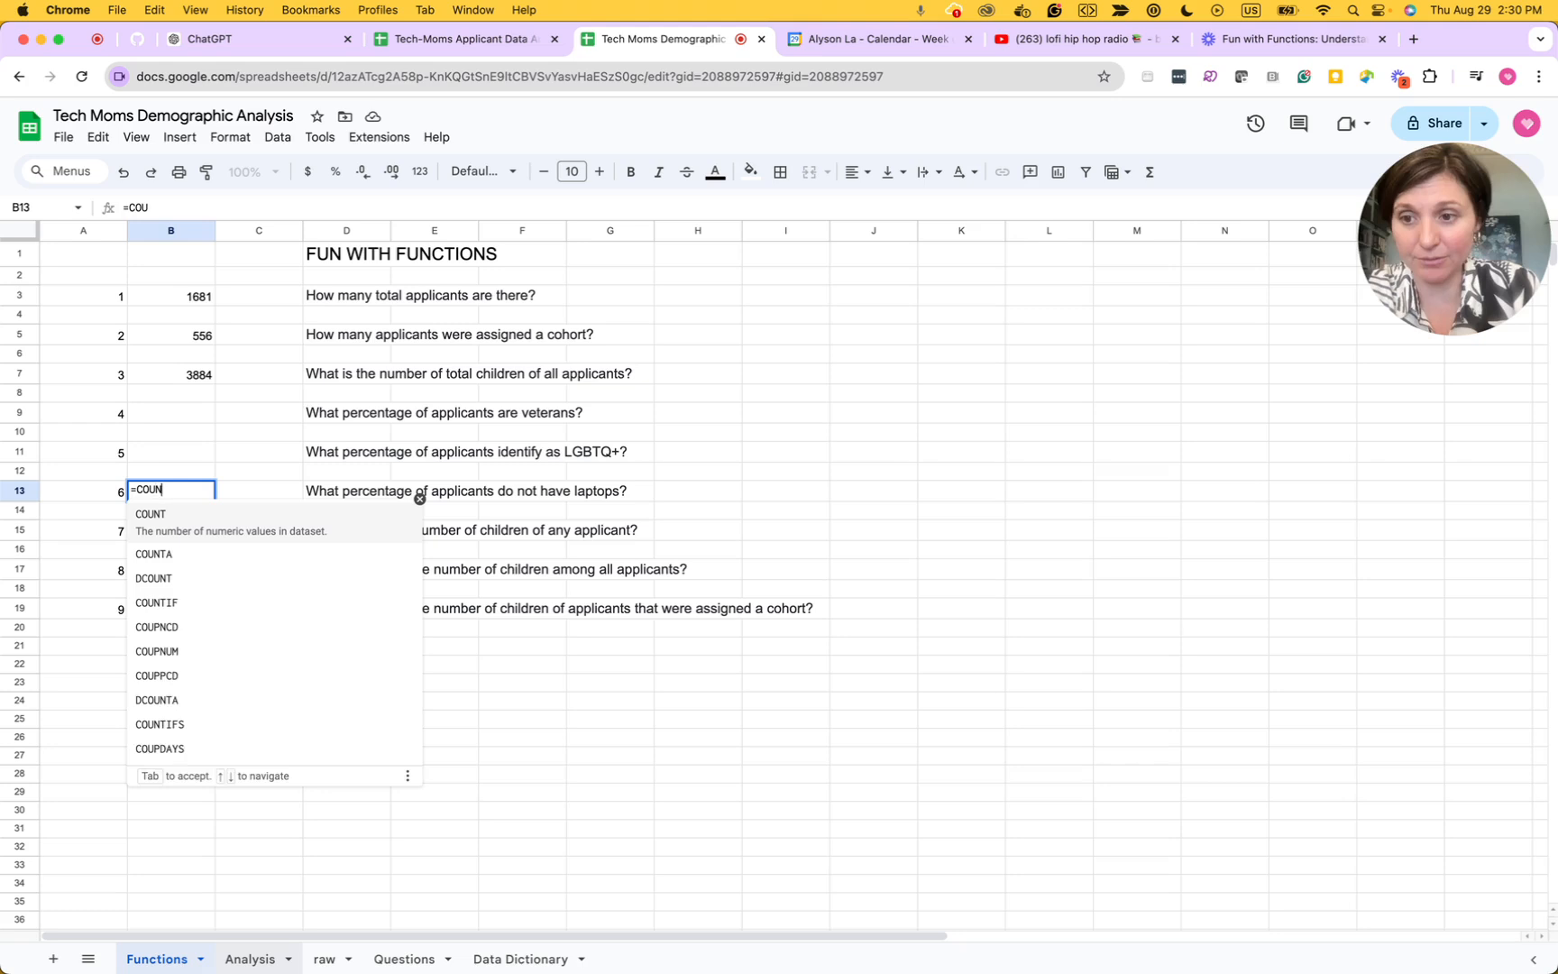
text(T()
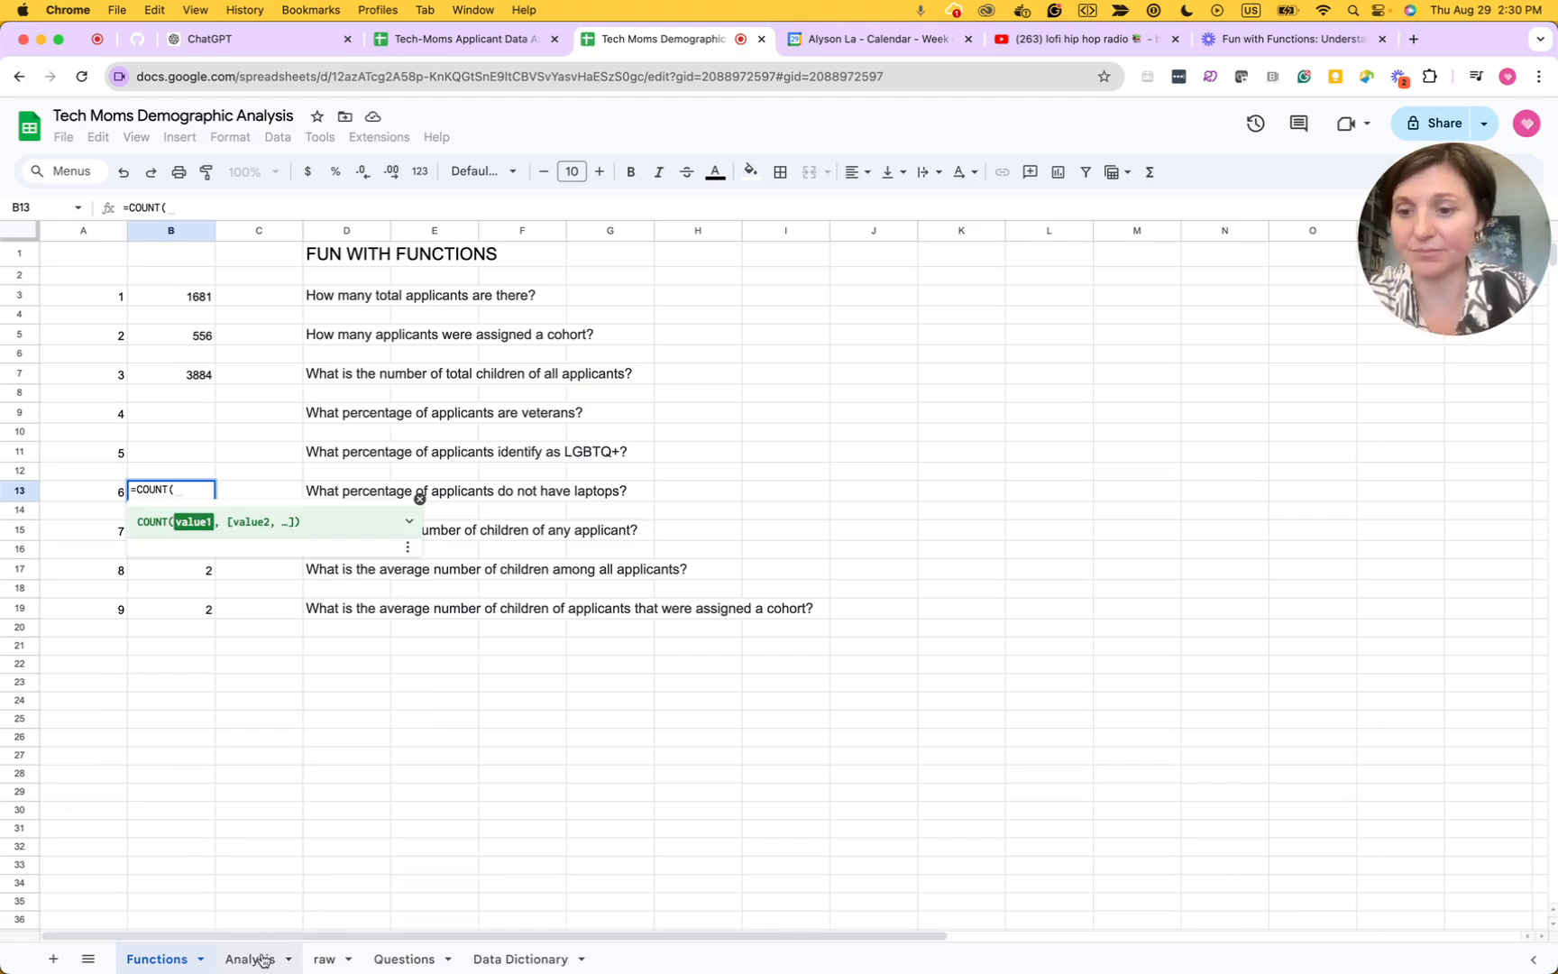
click(324, 959)
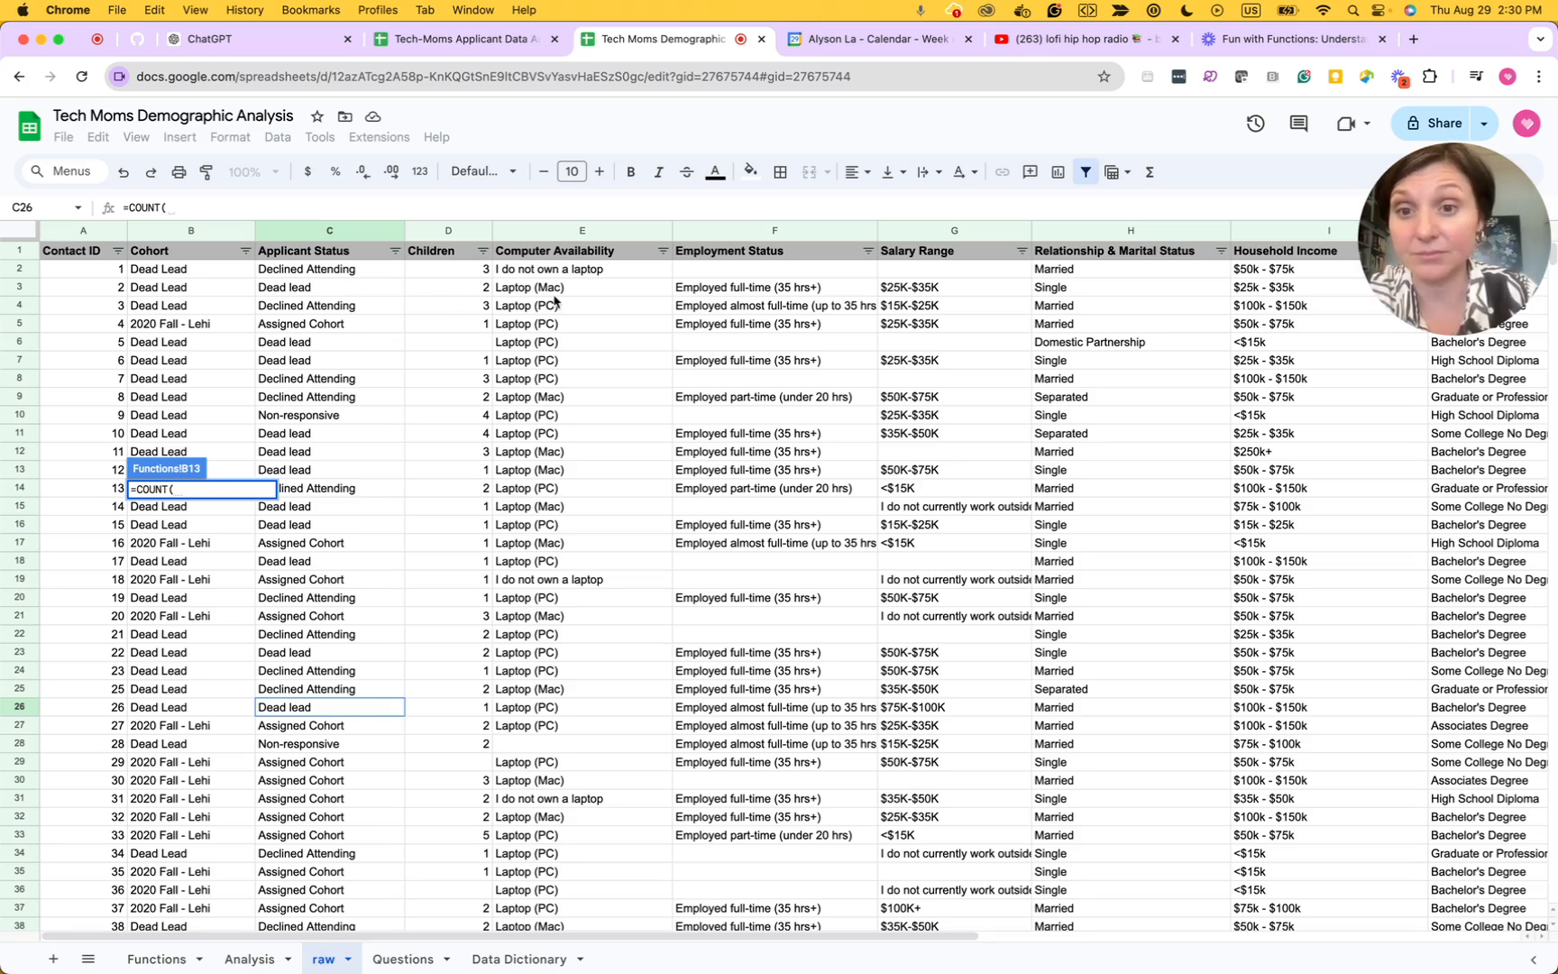
click(570, 233)
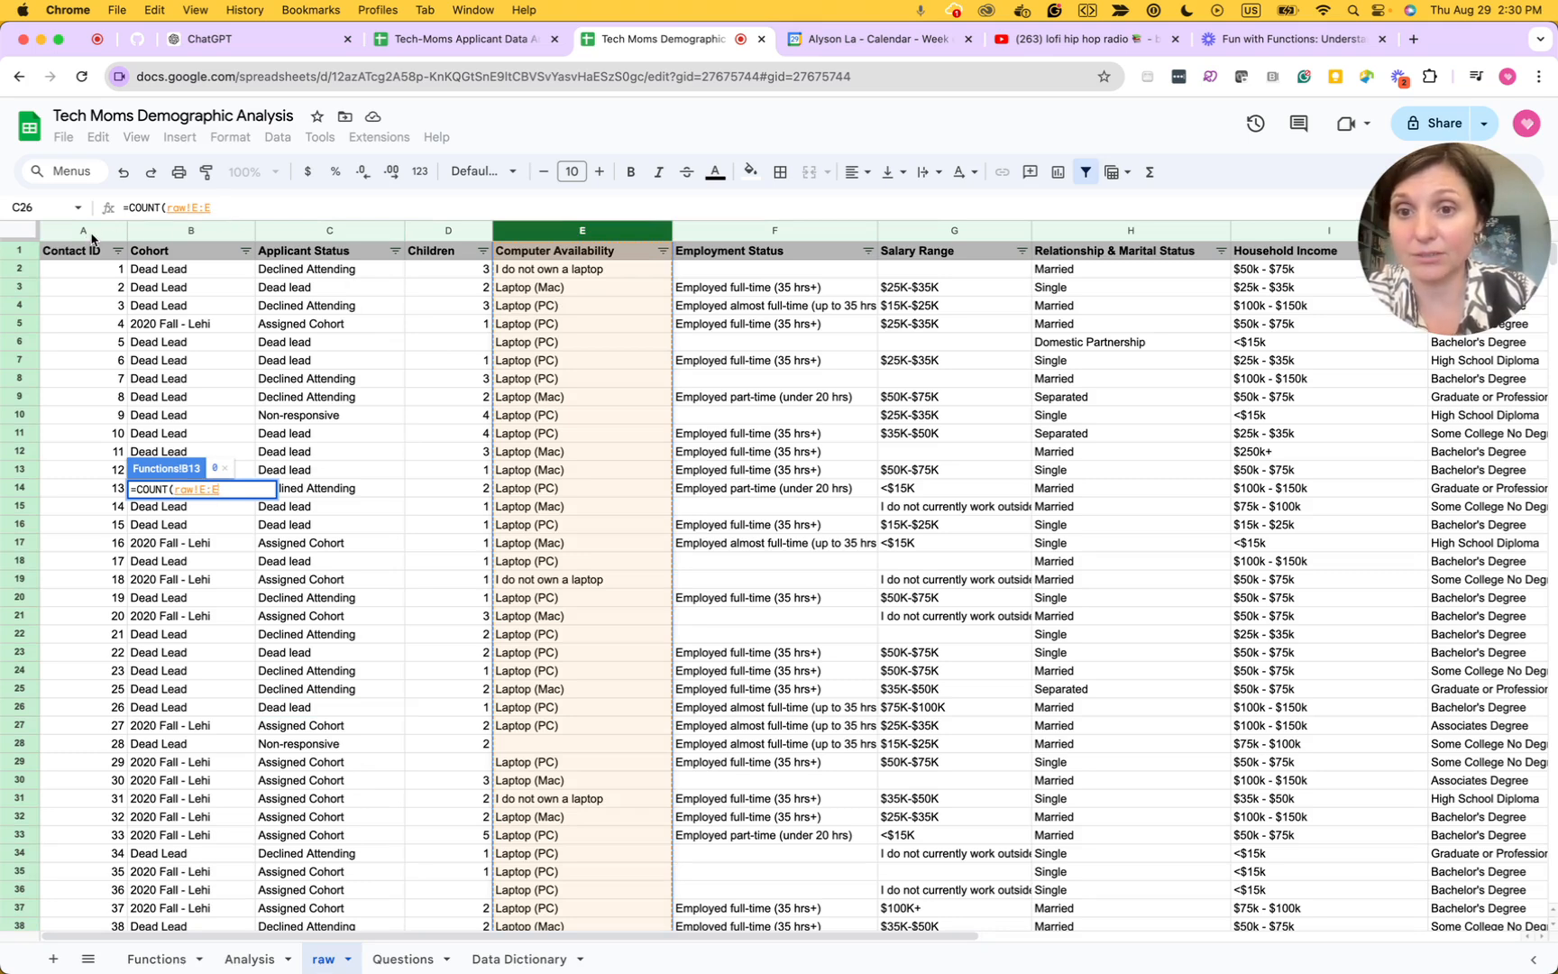
click(239, 206)
text(,)
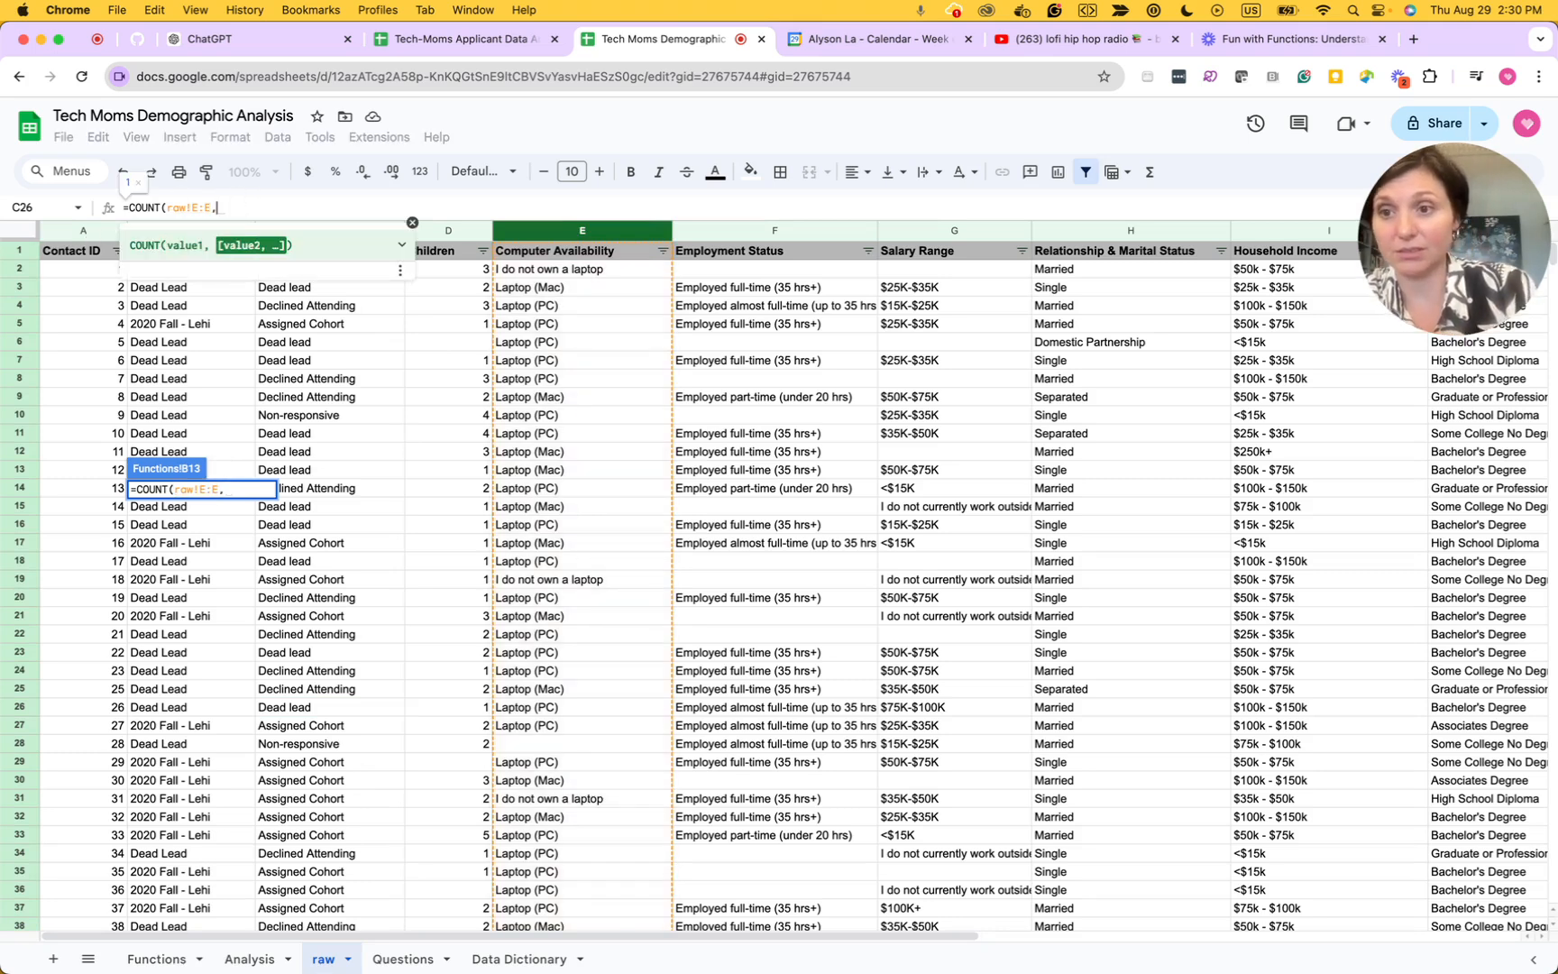
- Change the function in the B13 formula to COUNTIF and remove its raw sheet range
click(174, 207)
text(IF)
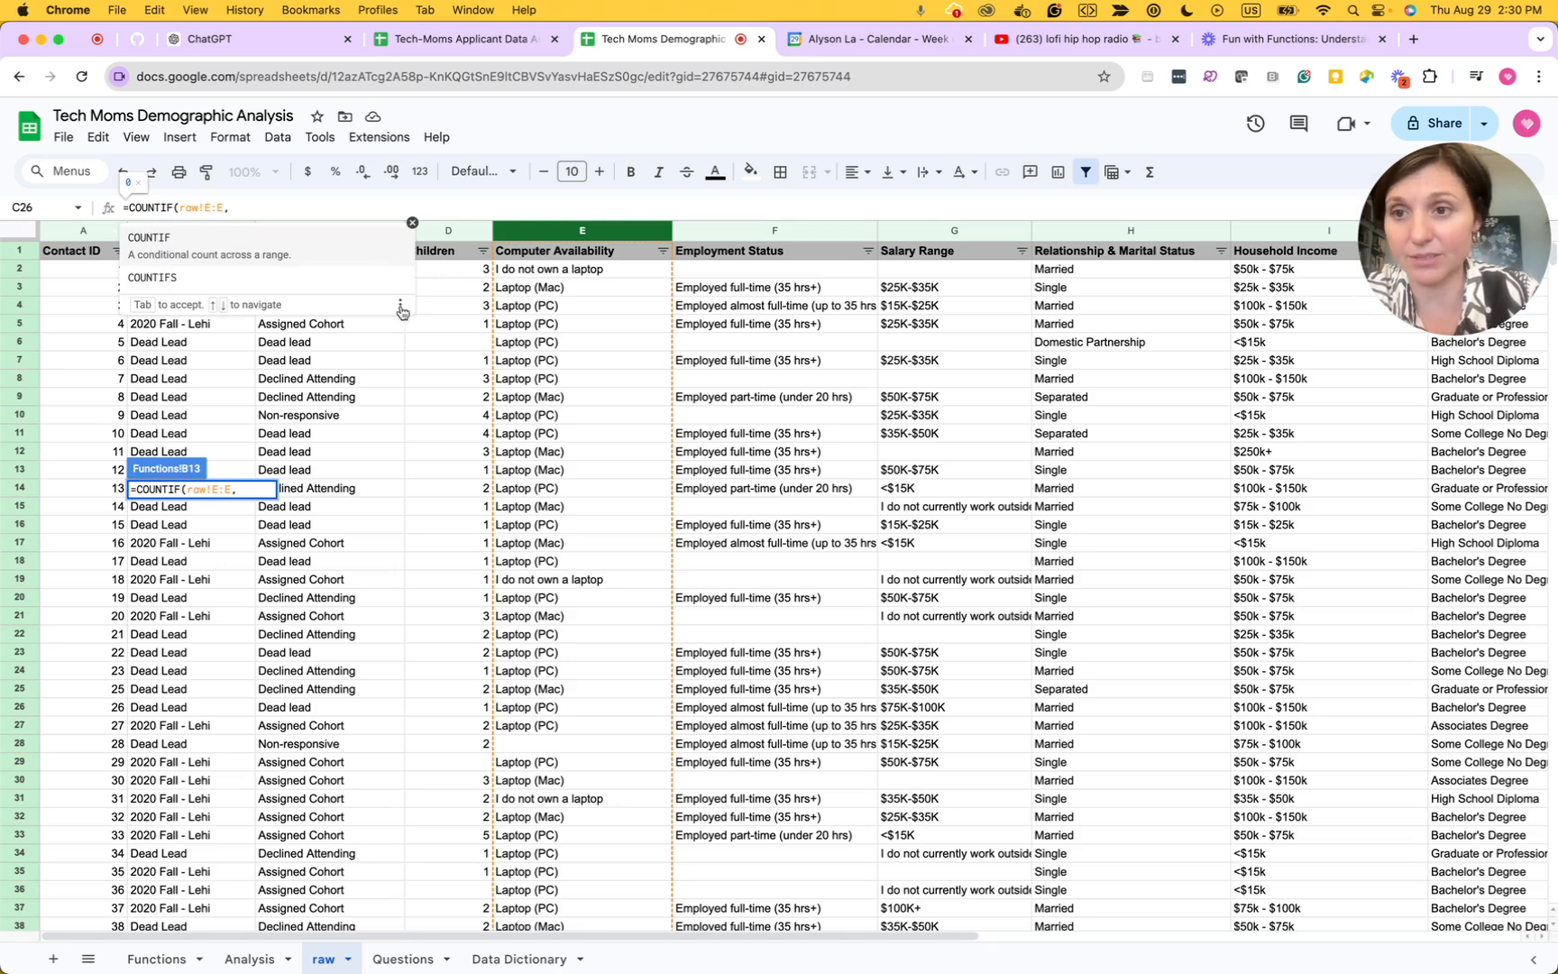
click(248, 205)
key(BackSpace)
key(BackSpace)
key(BackSpace)
key(BackSpace)
key(BackSpace)
key(BackSpace)
key(BackSpace)
key(BackSpace)
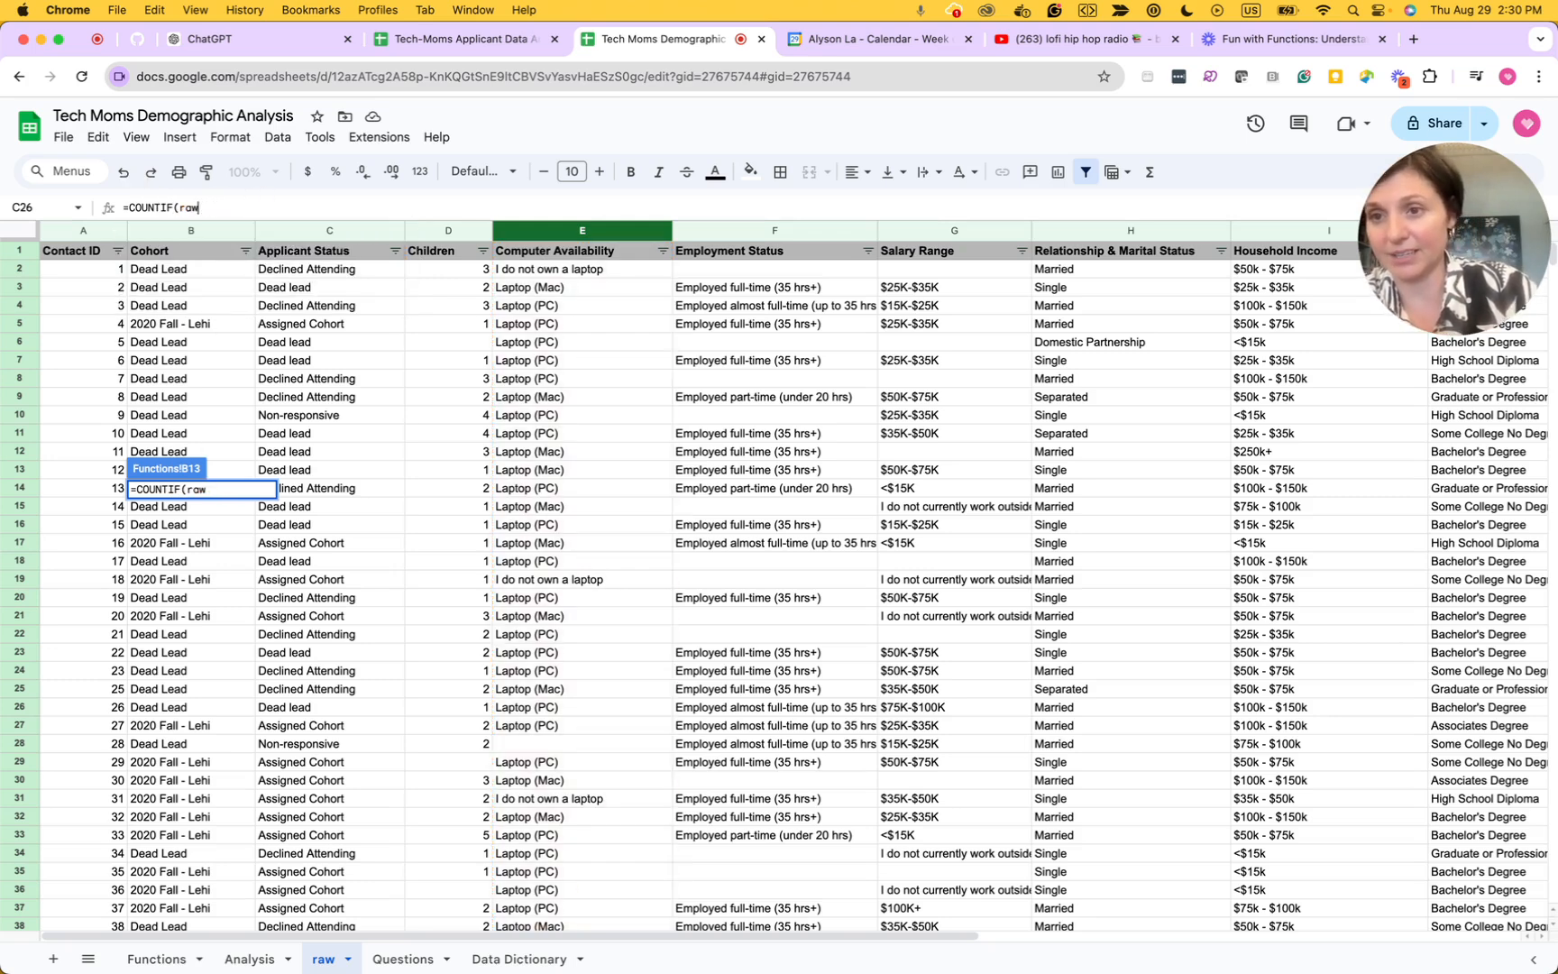
- Set the COUNTIF range to Analysis!E2:E1628, covering the Computer Availability column
click(257, 958)
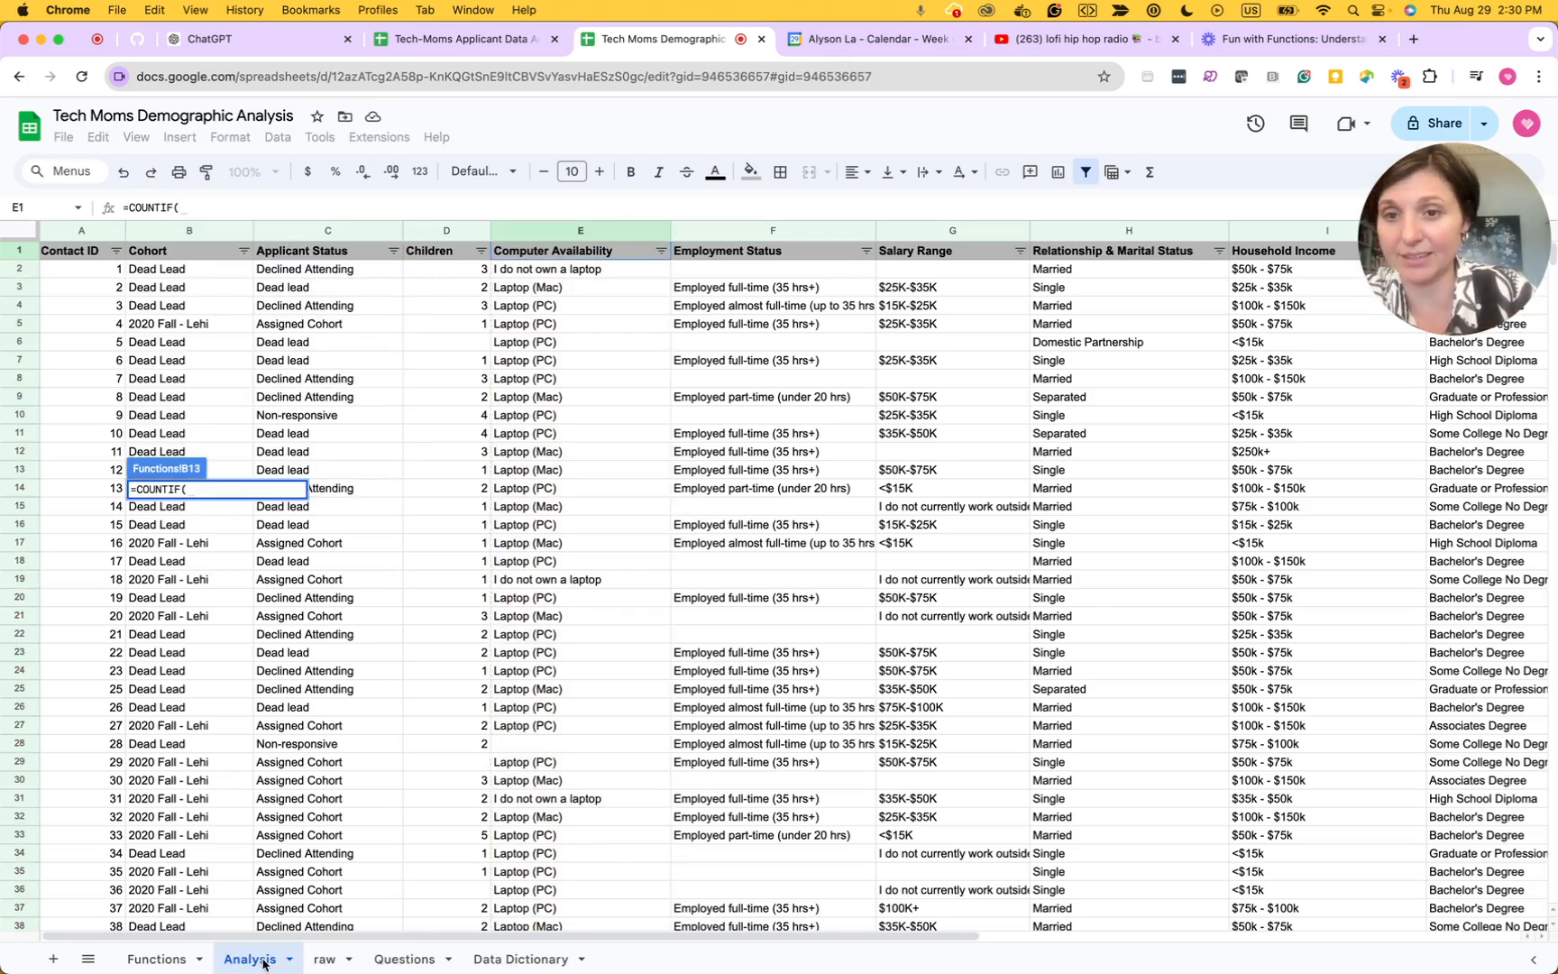
click(573, 275)
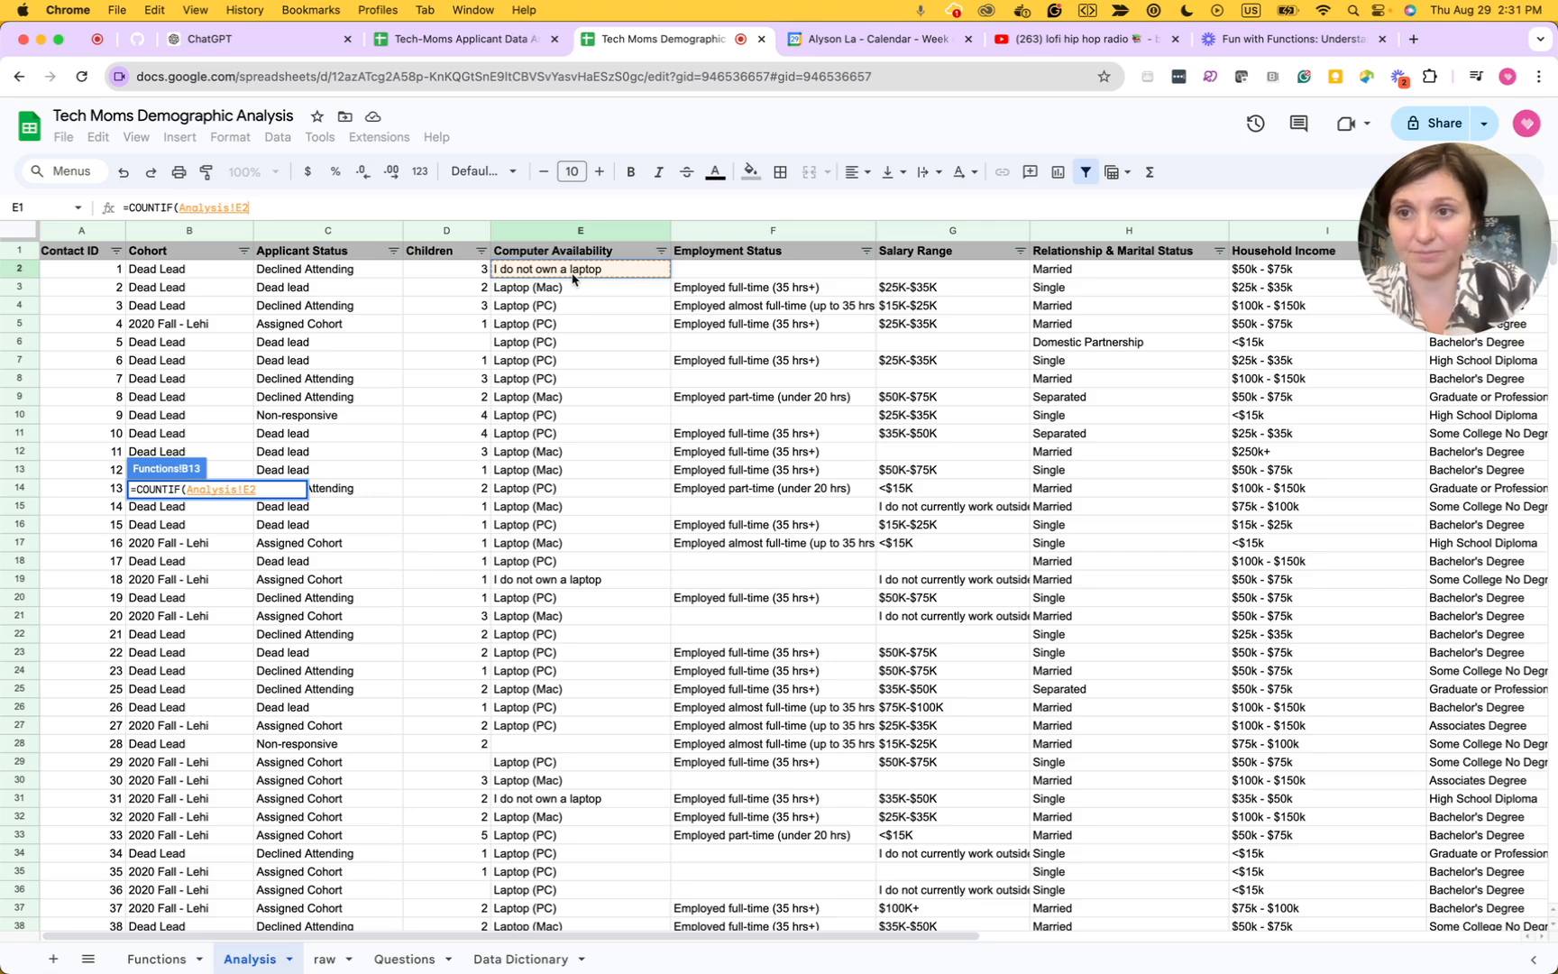
click(276, 210)
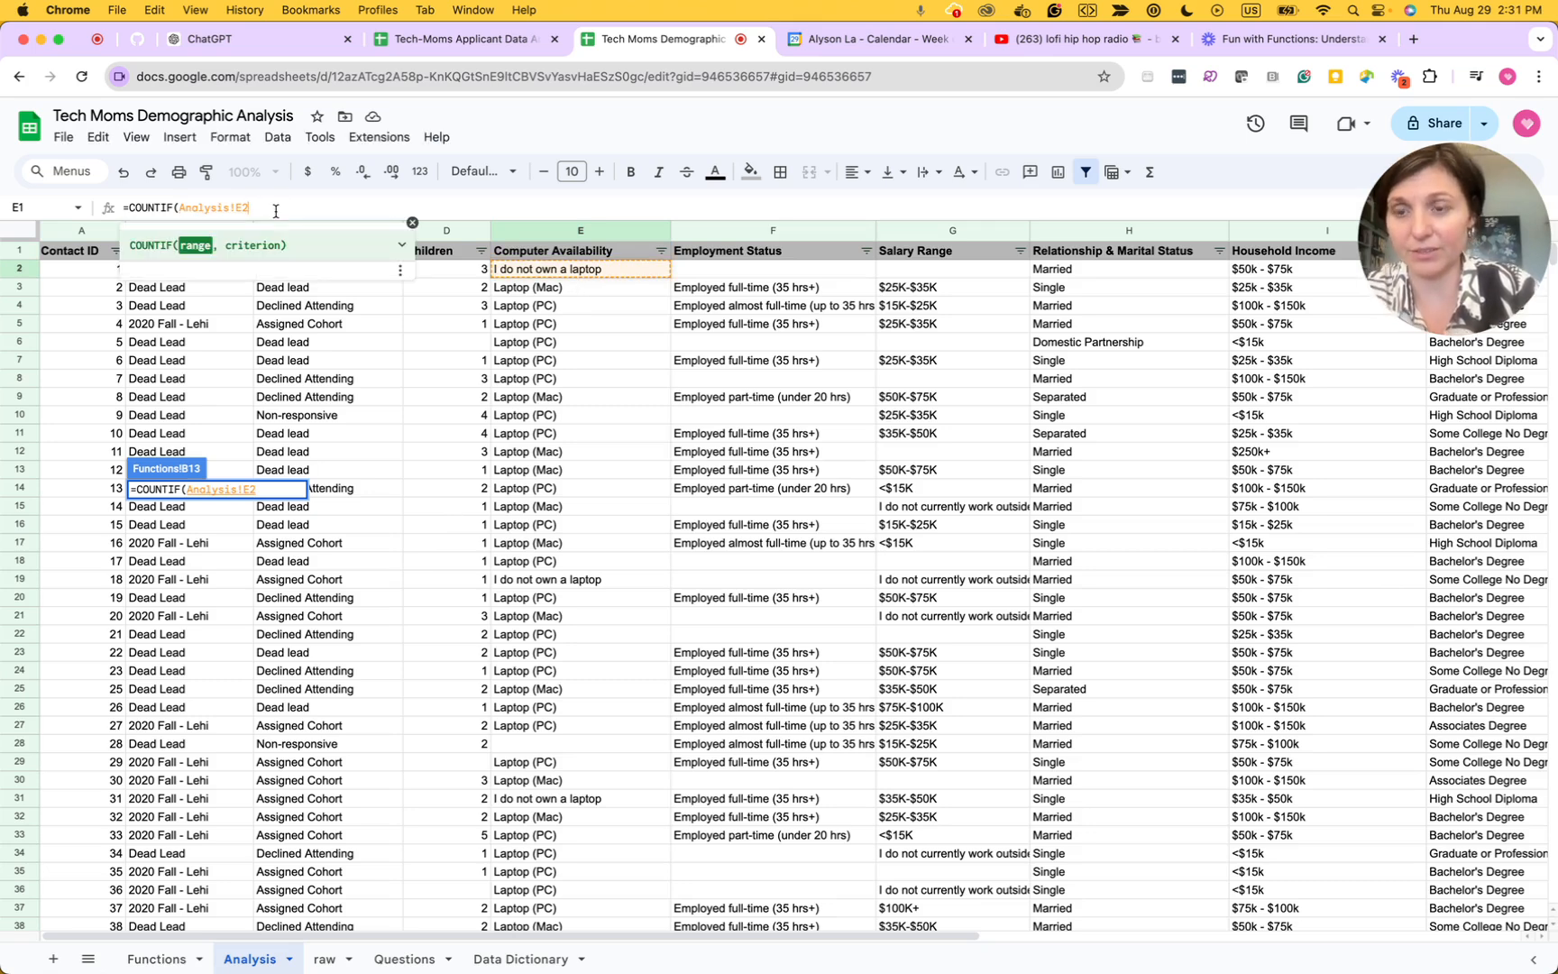
text(:)
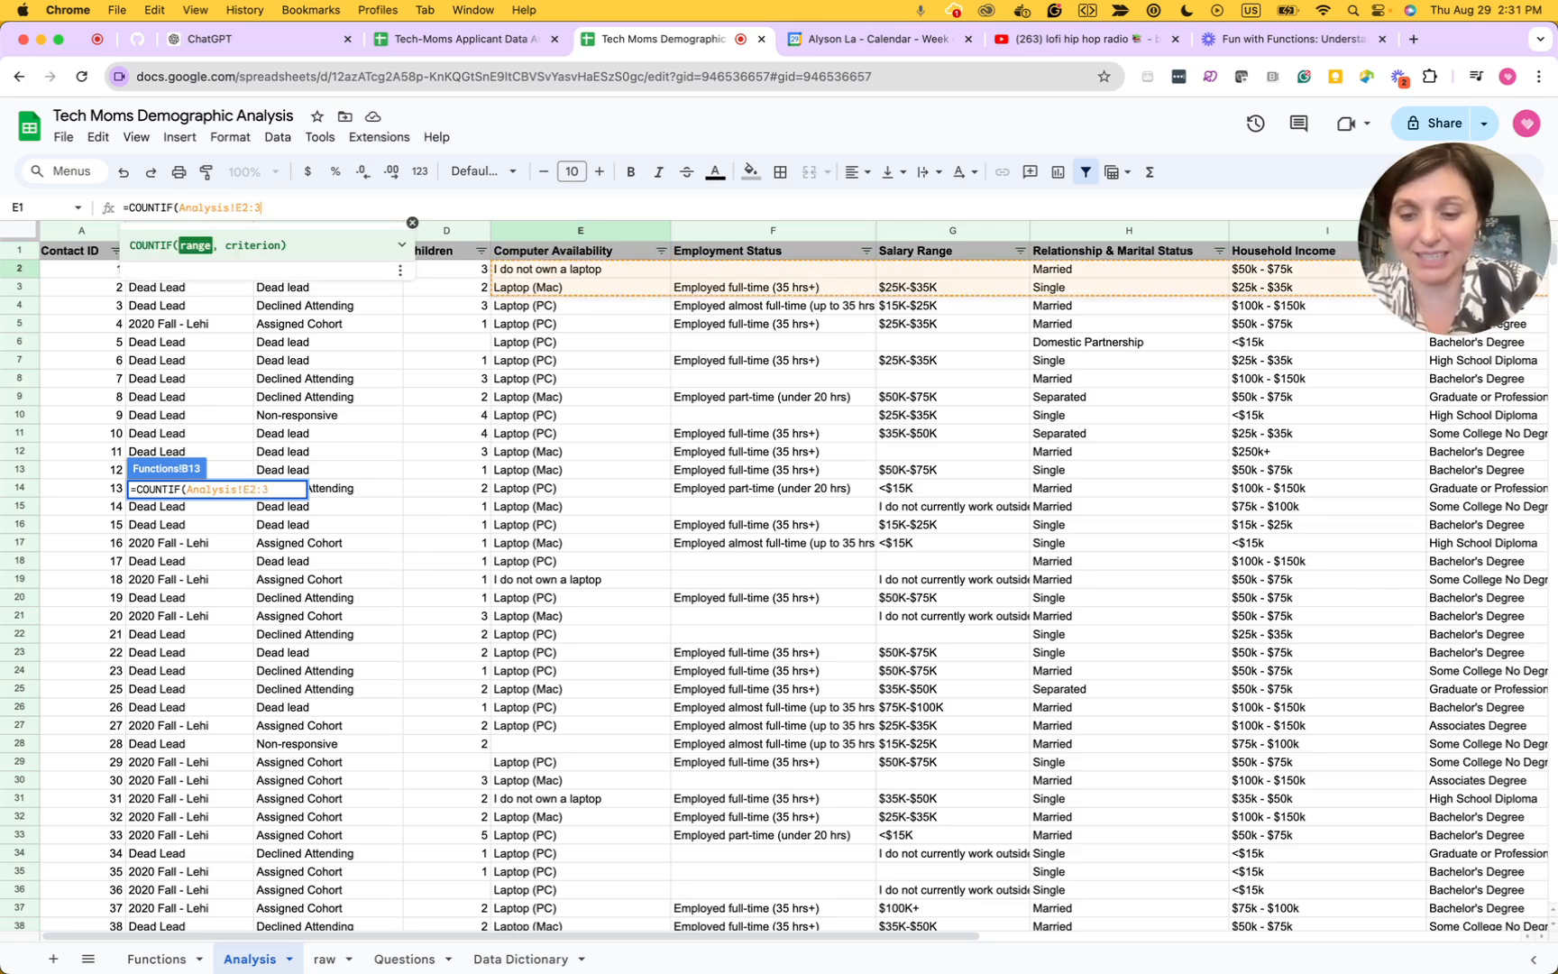
text(E)
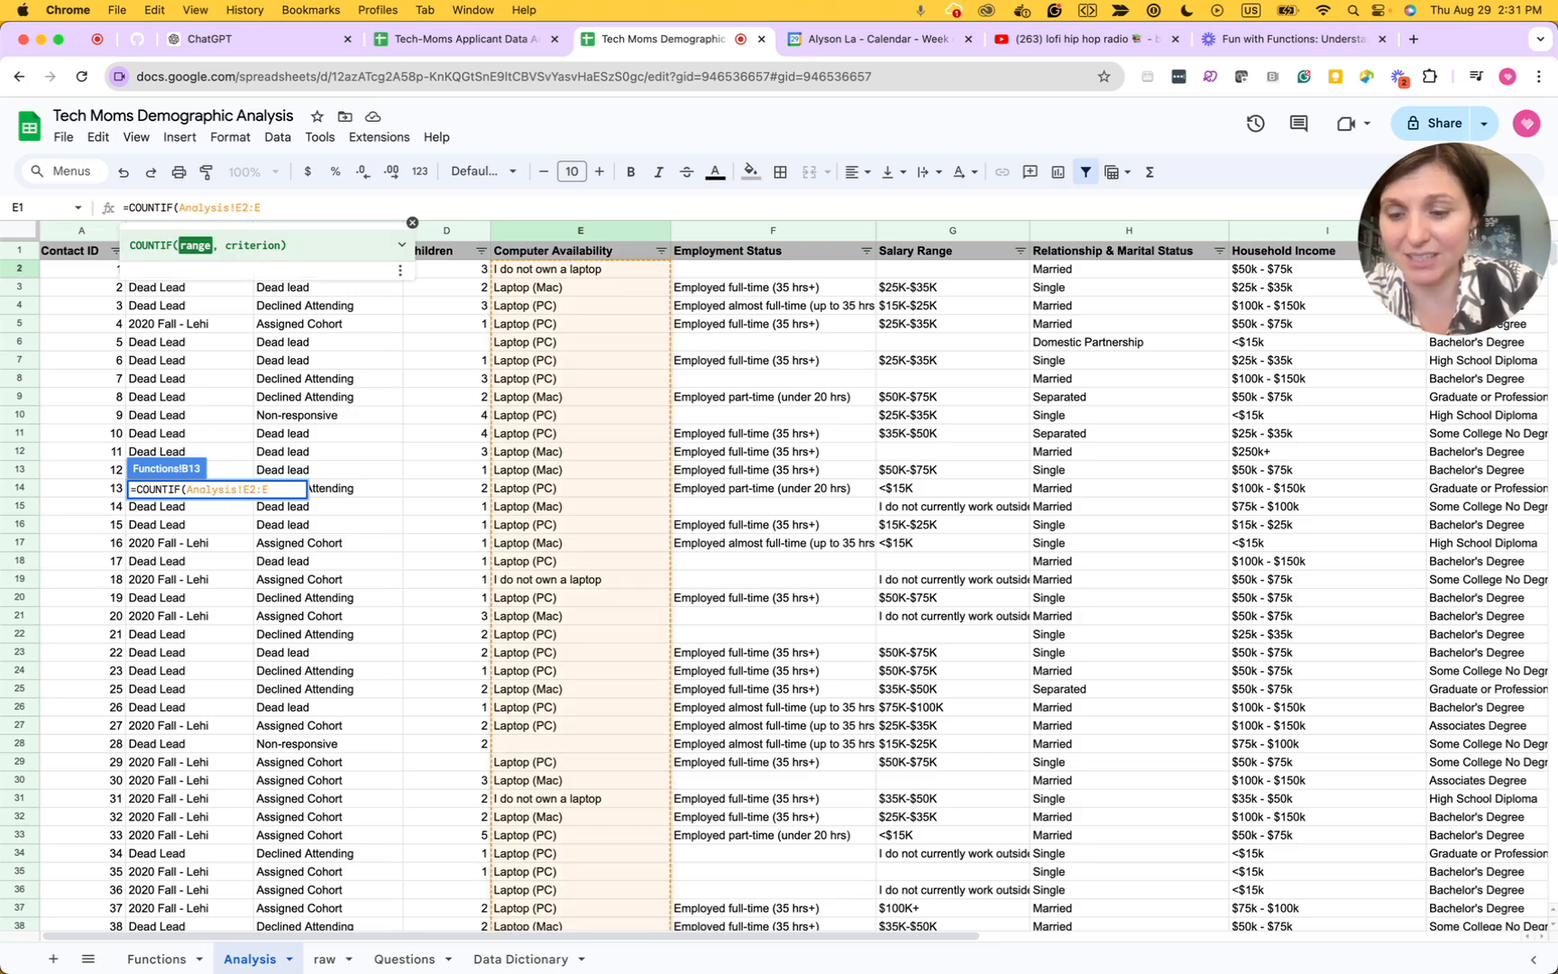
text(1628)
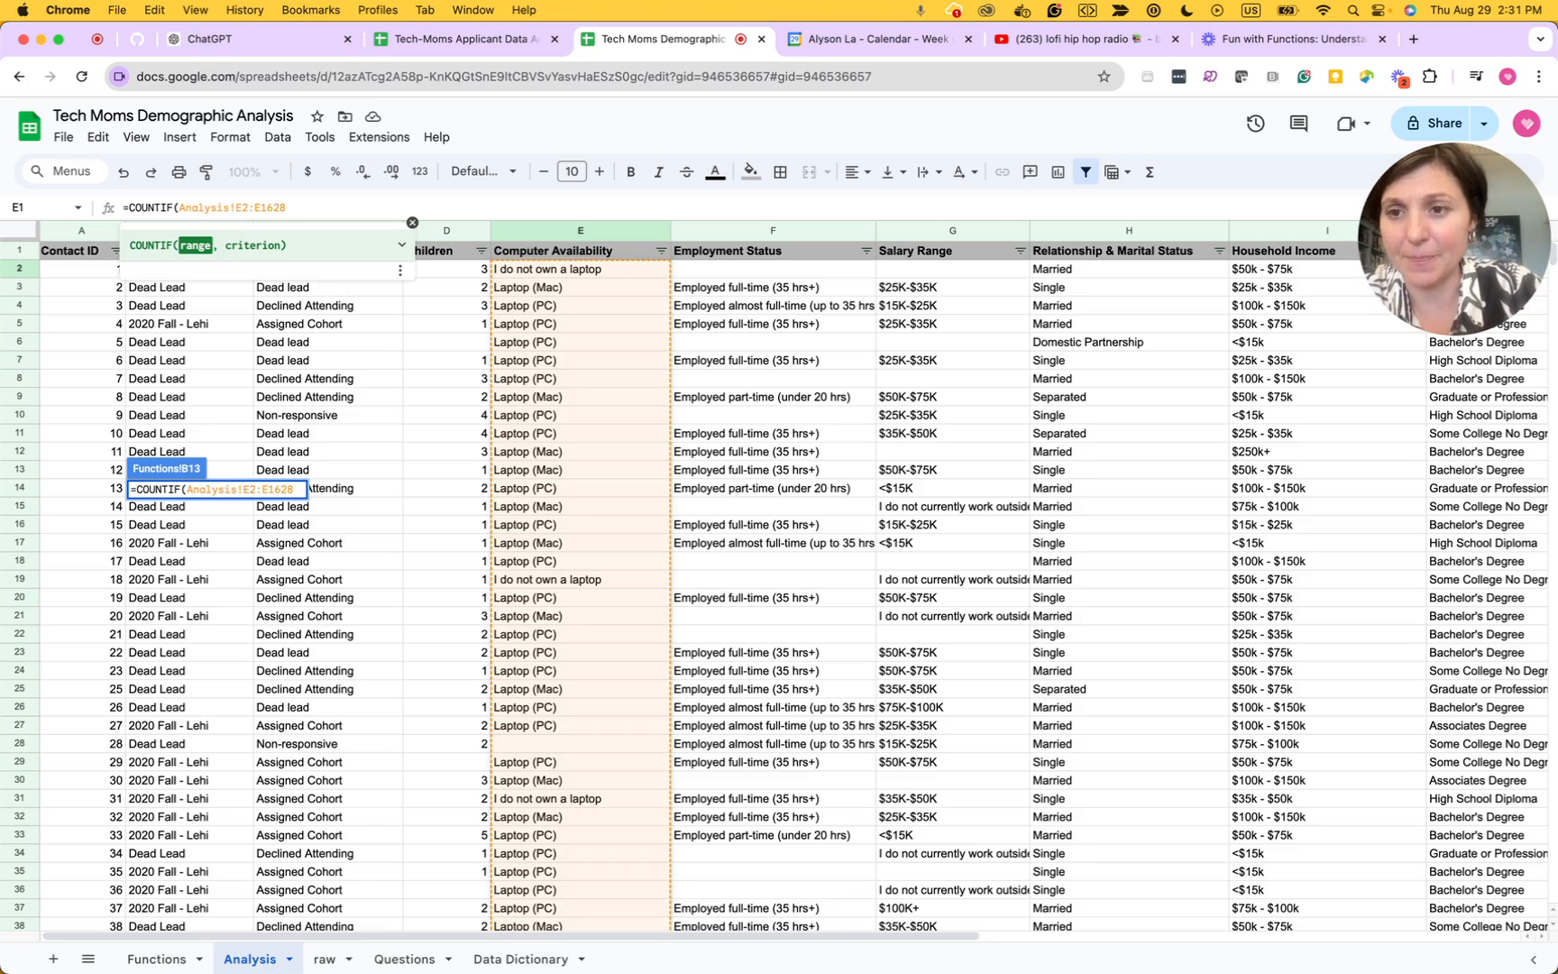
- Add the criterion "I do not own a laptop" to the COUNTIF formula and enter it in B13
text(,)
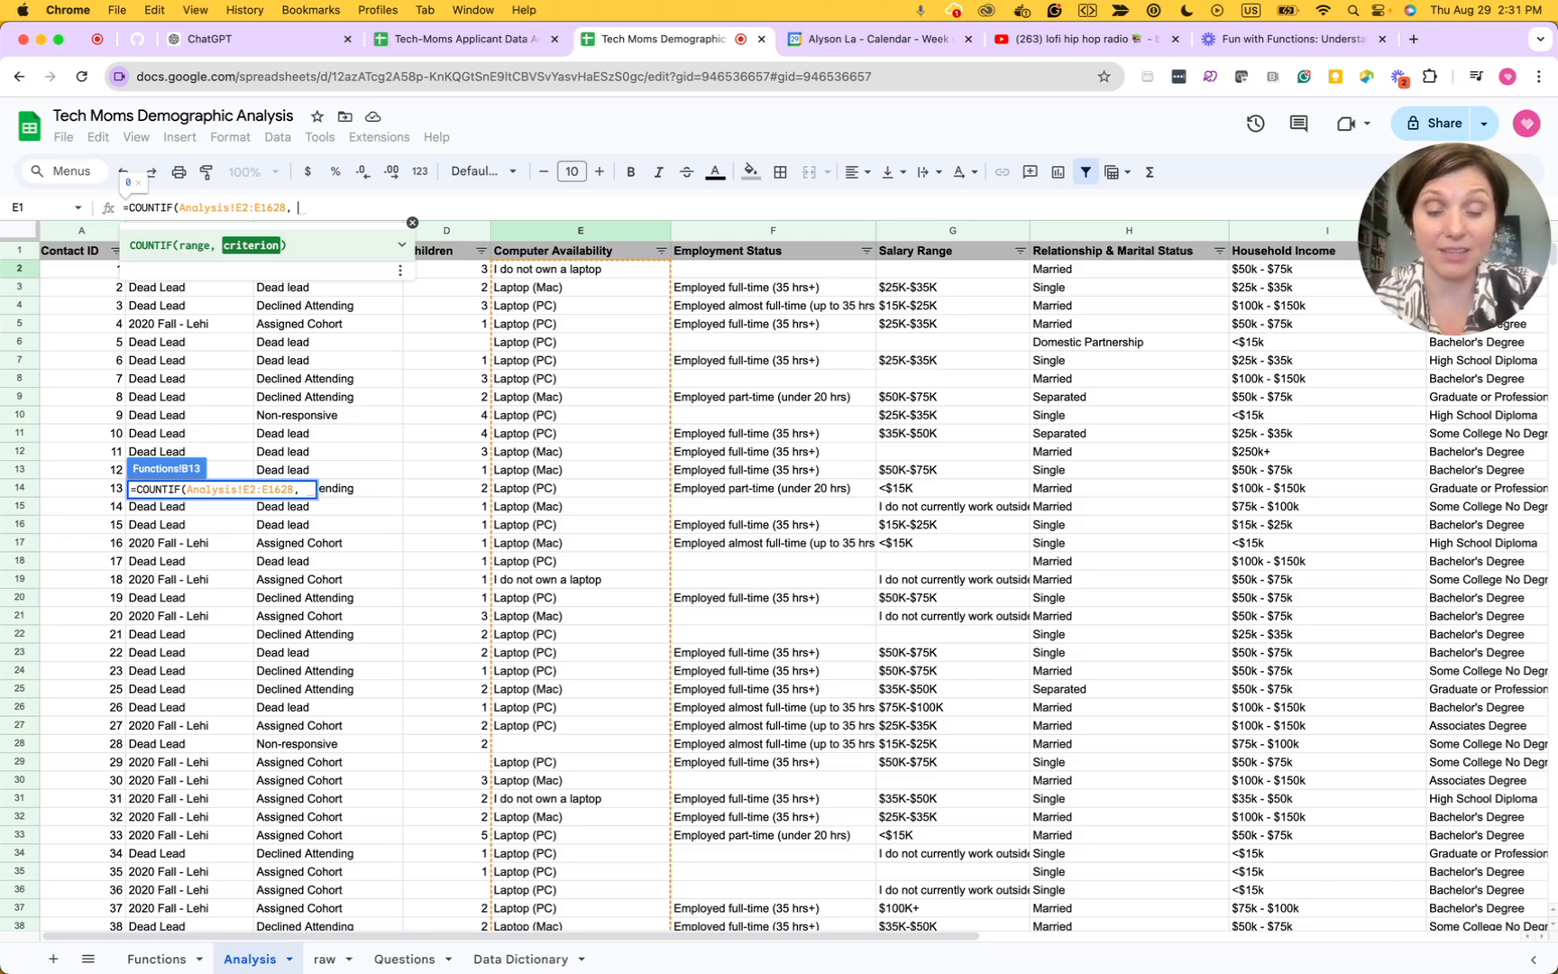
text( ")
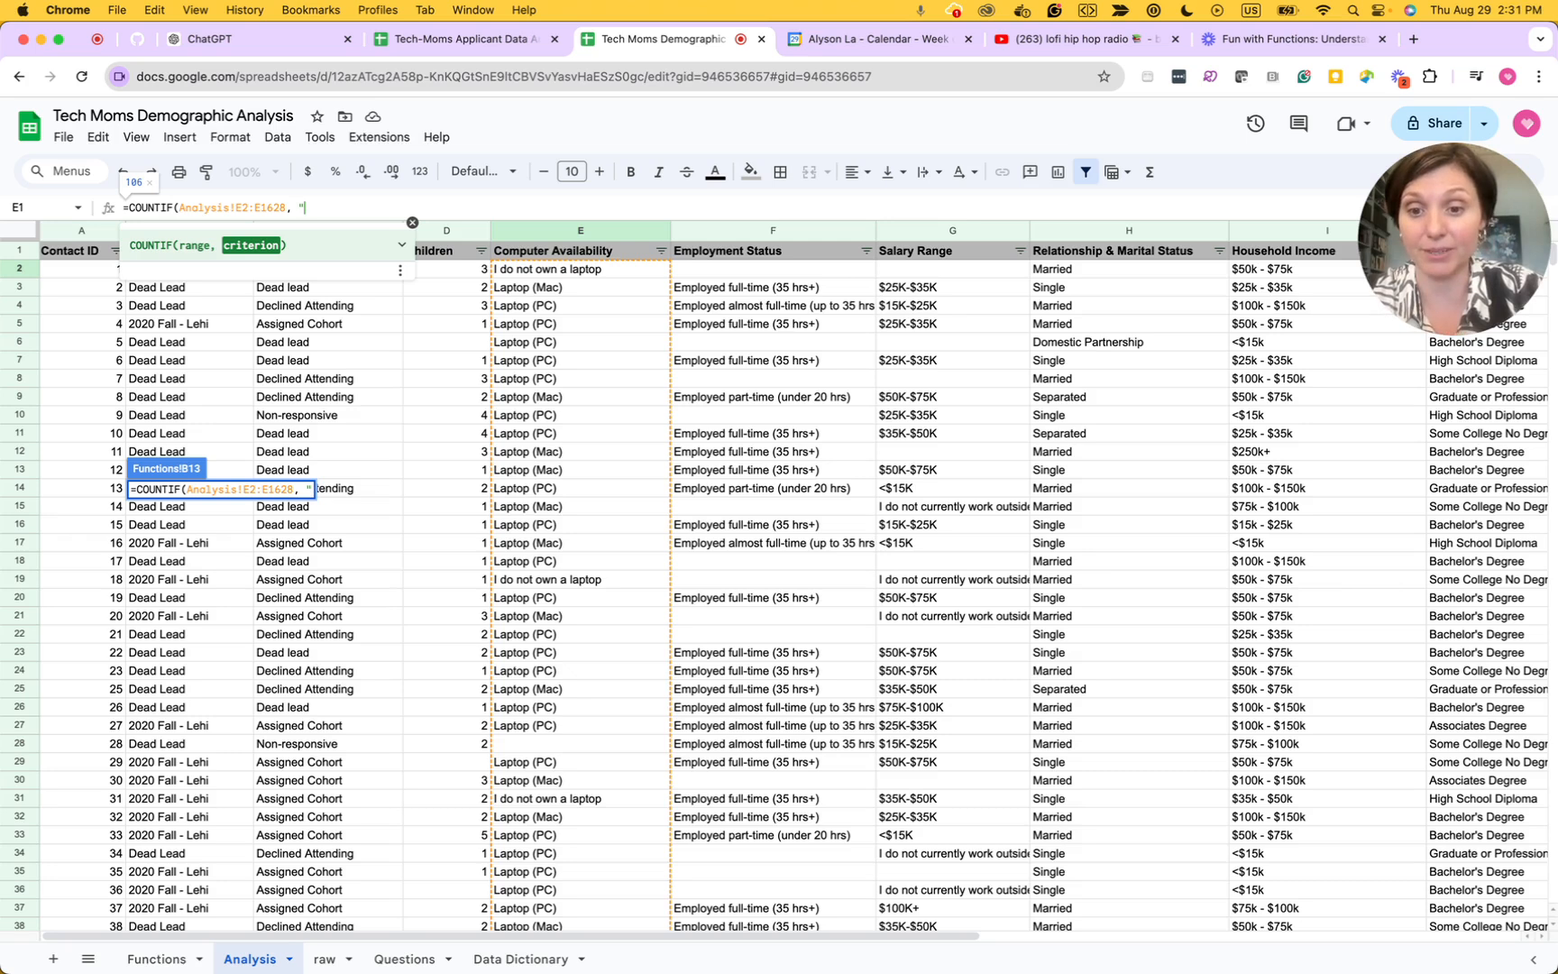
text(I do )
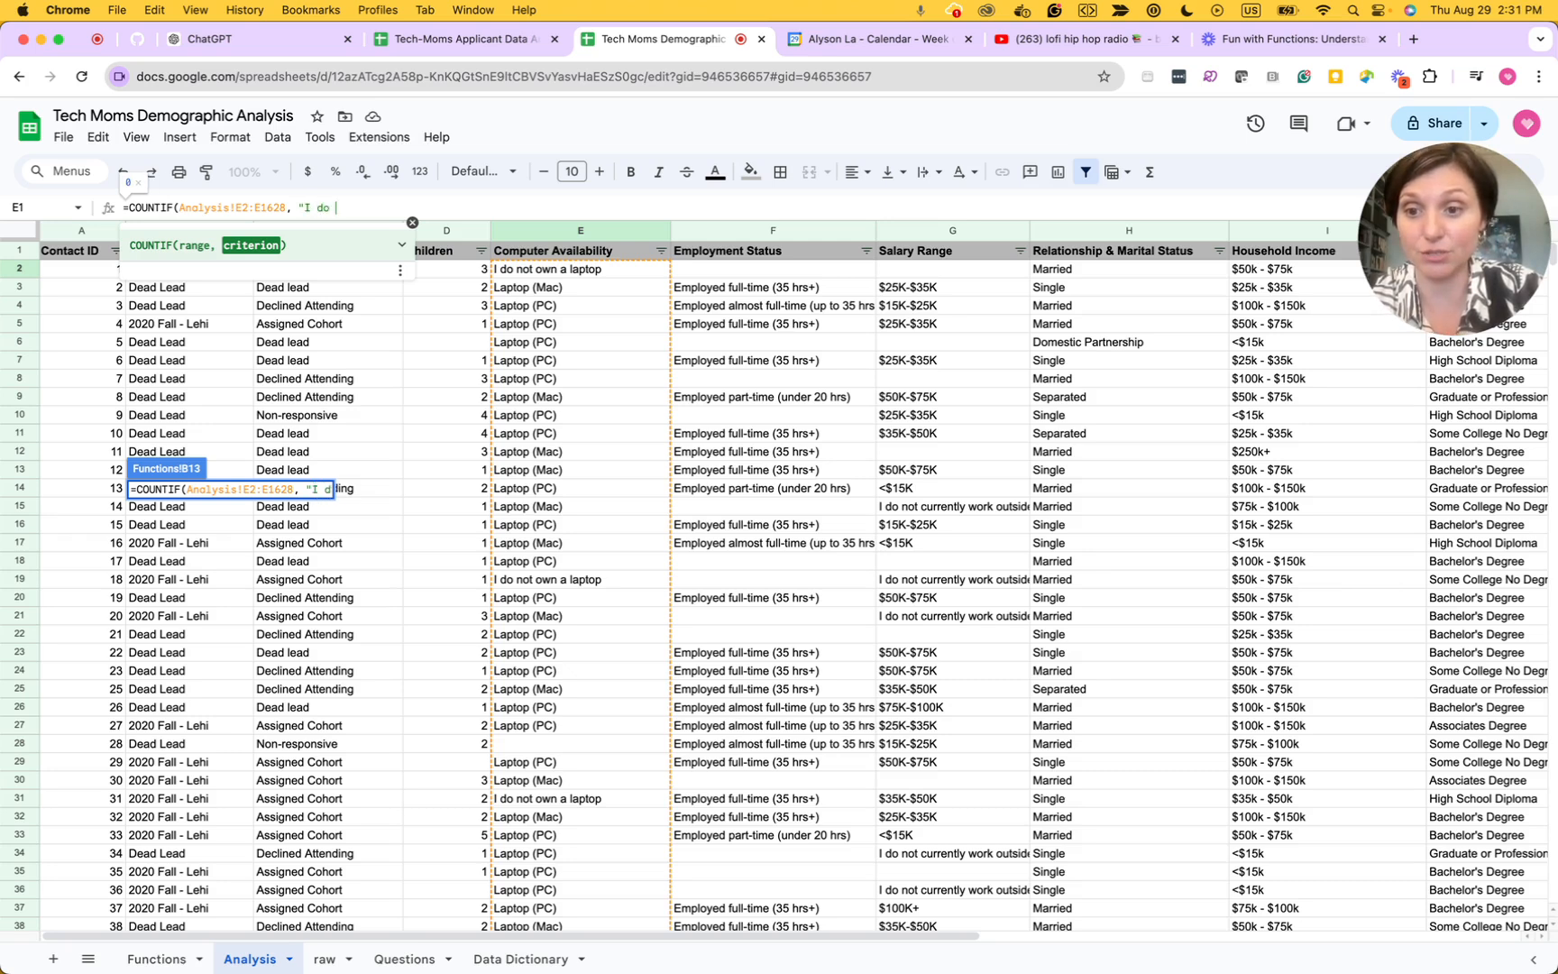
text(not o)
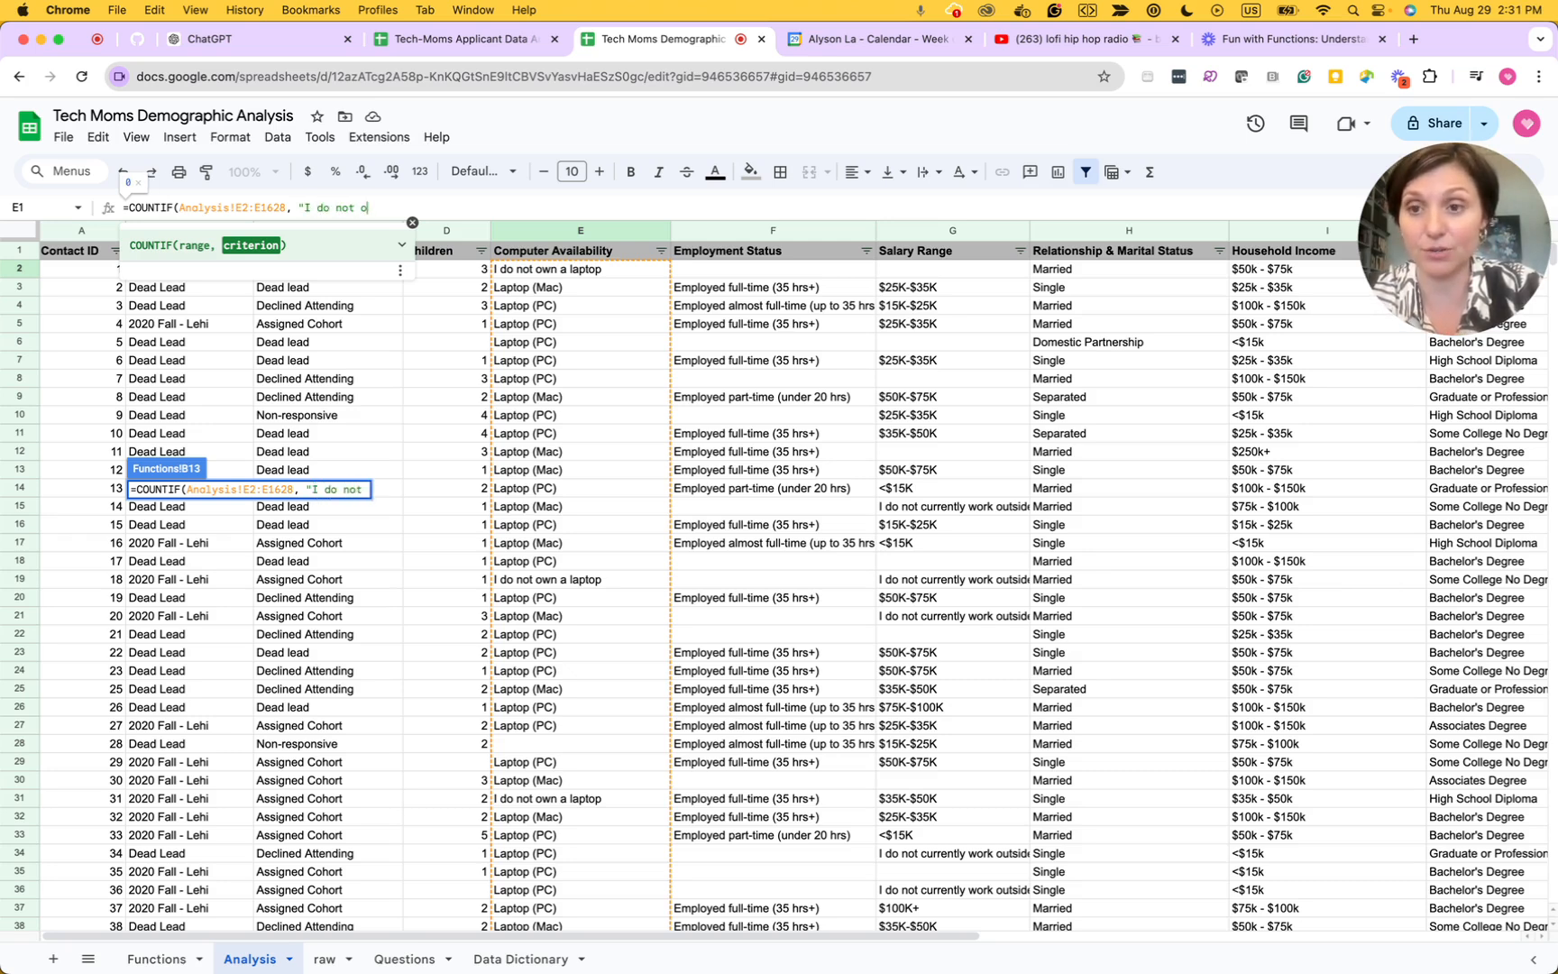
text(wn a la)
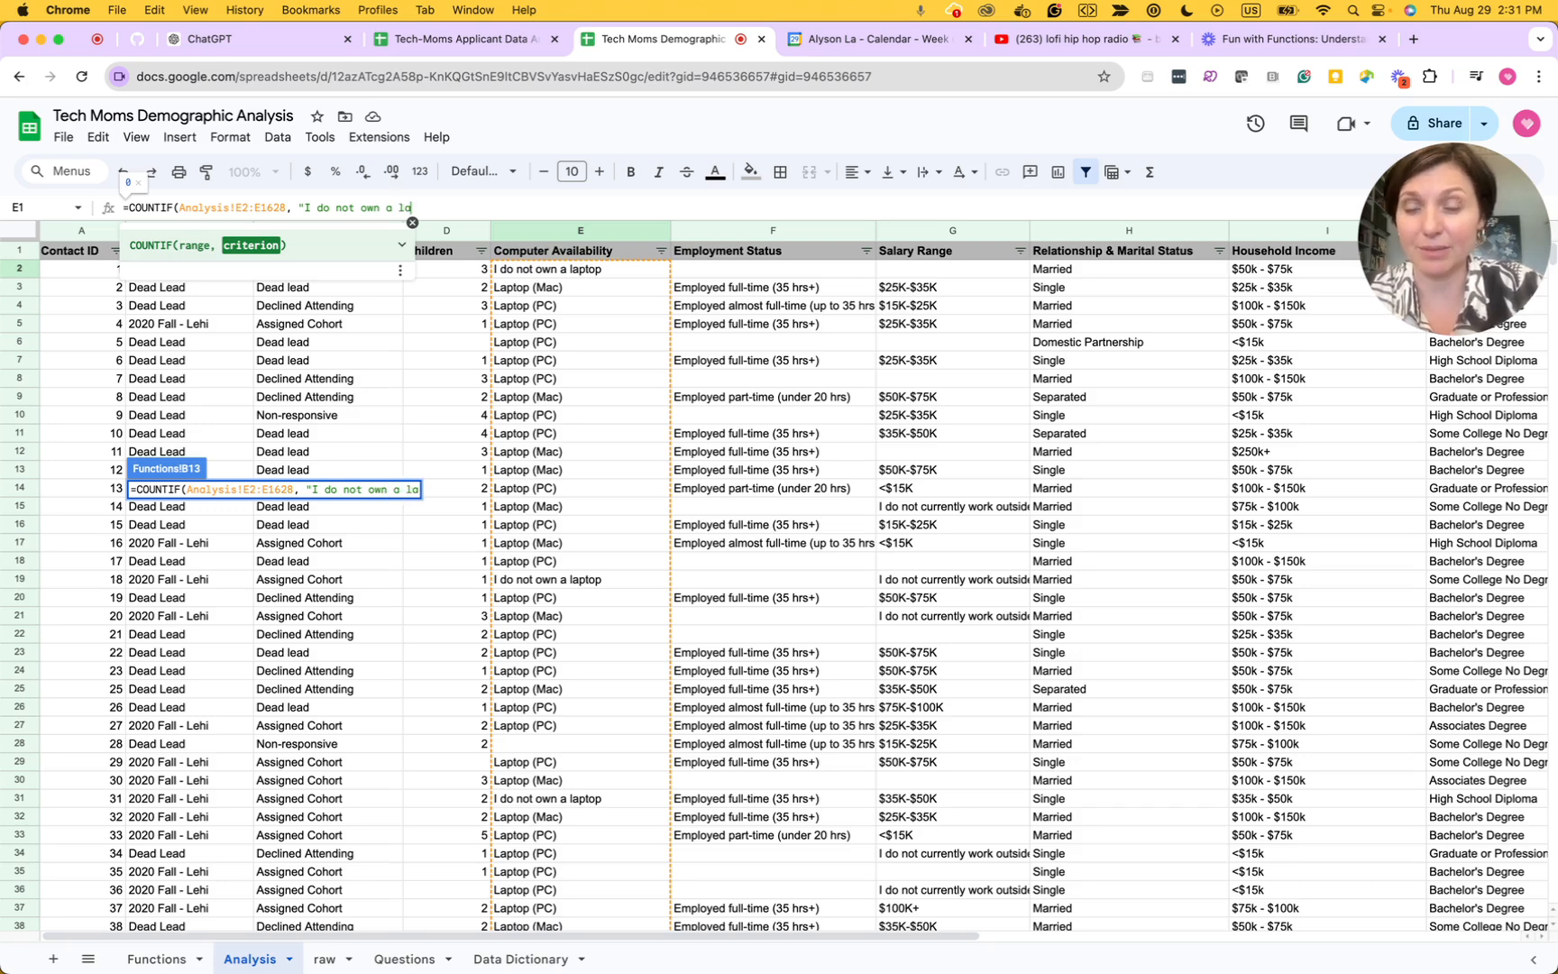
text(ptop)
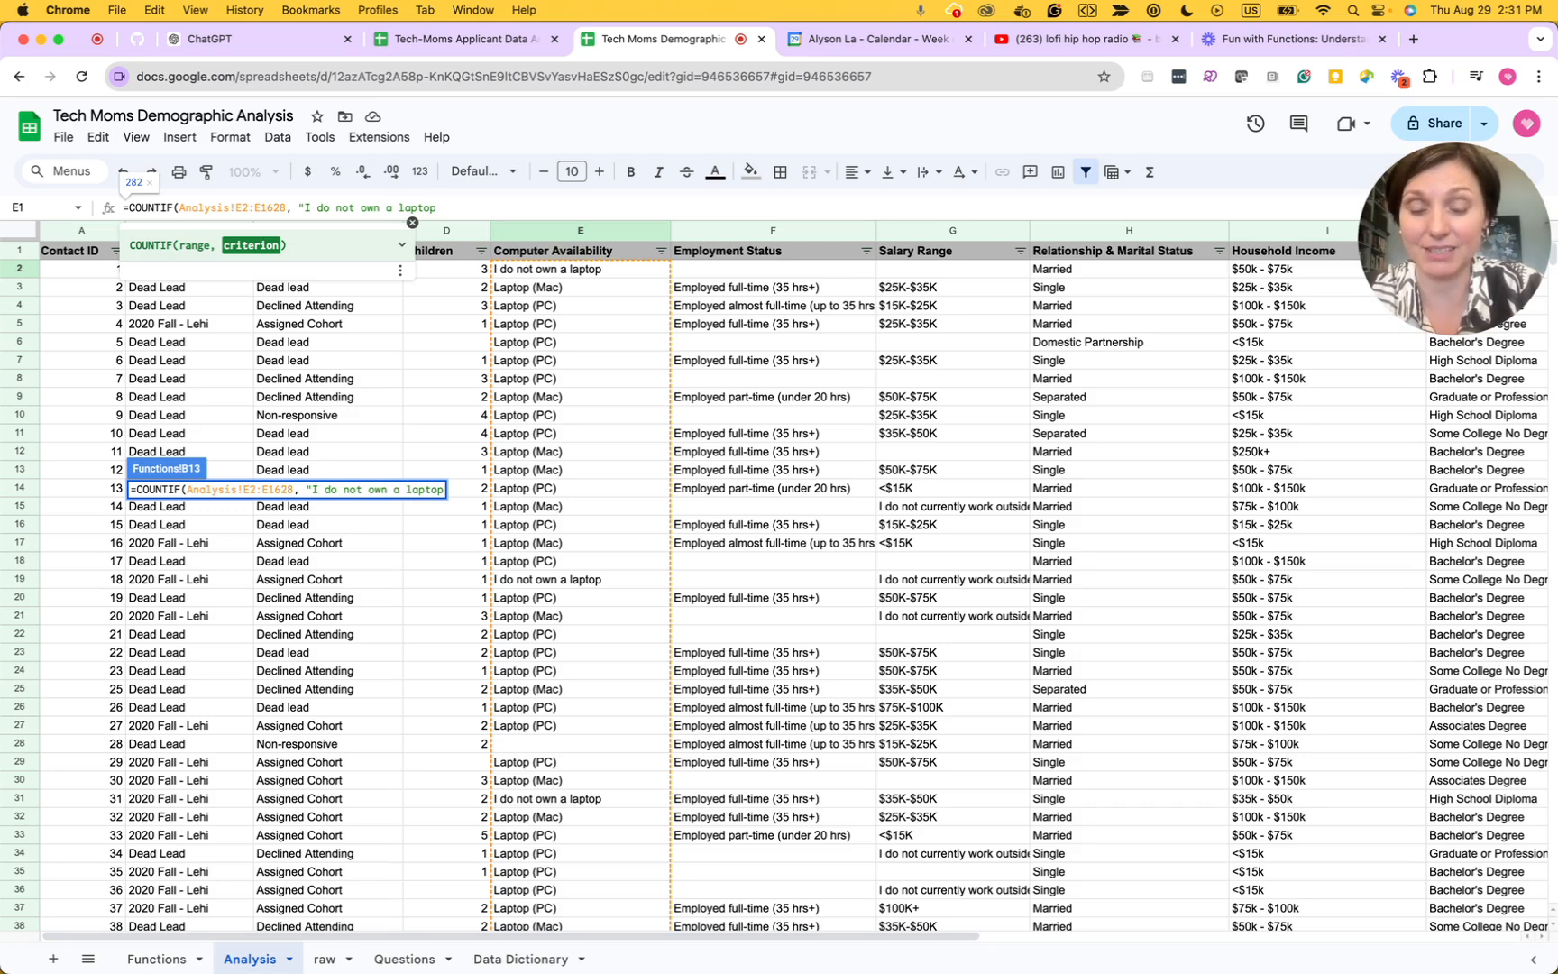
text("))
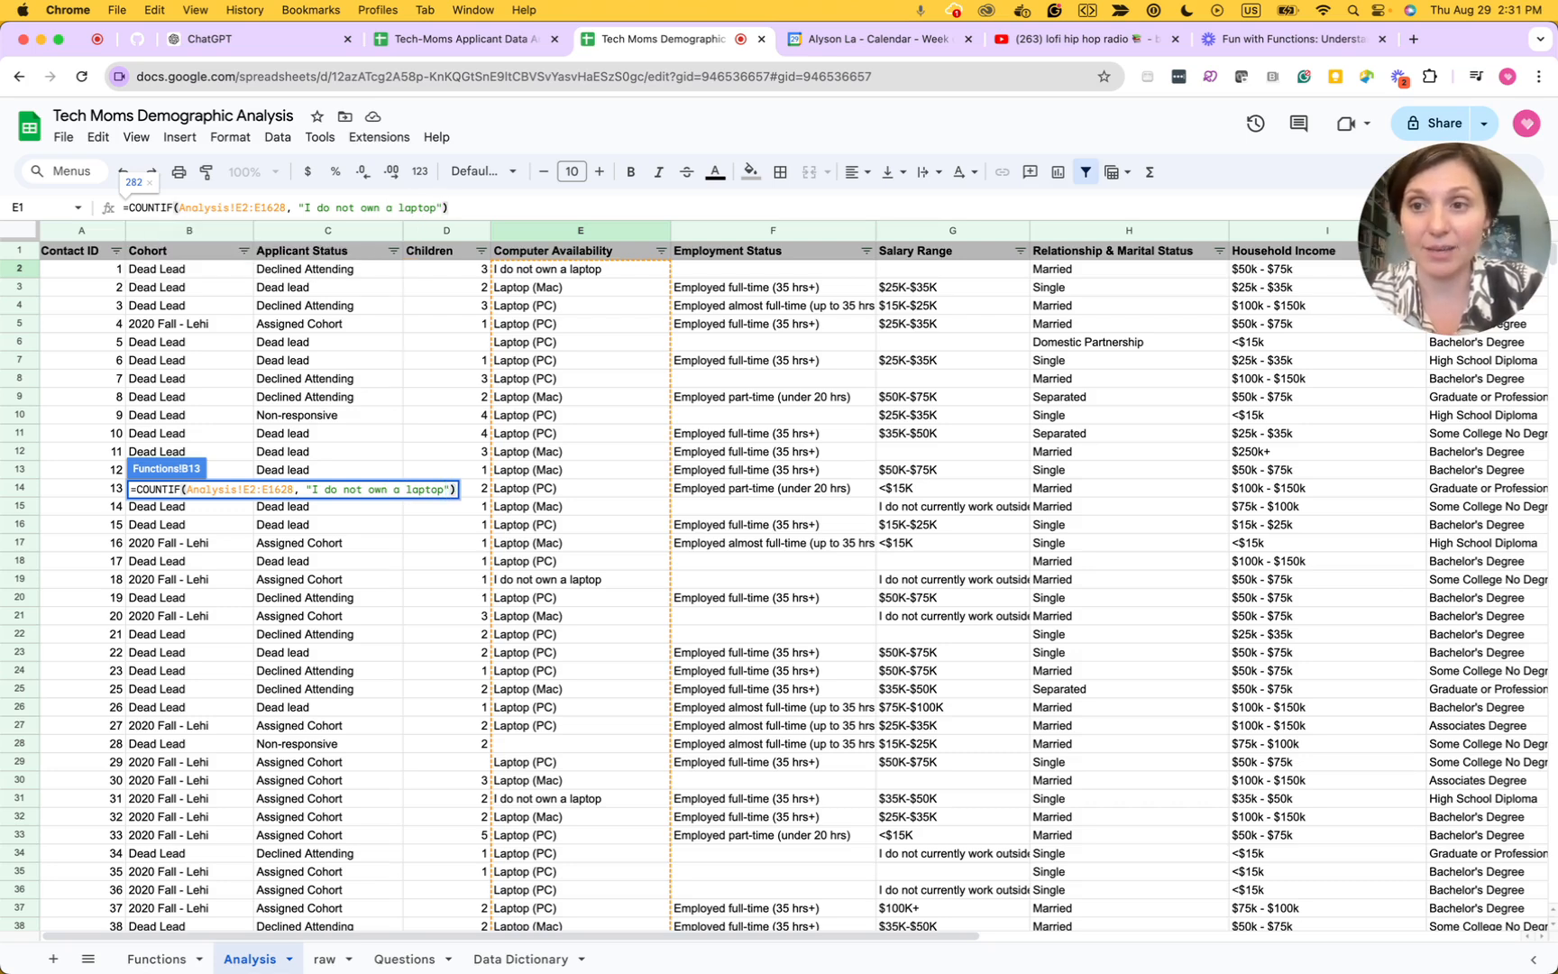
key(Return)
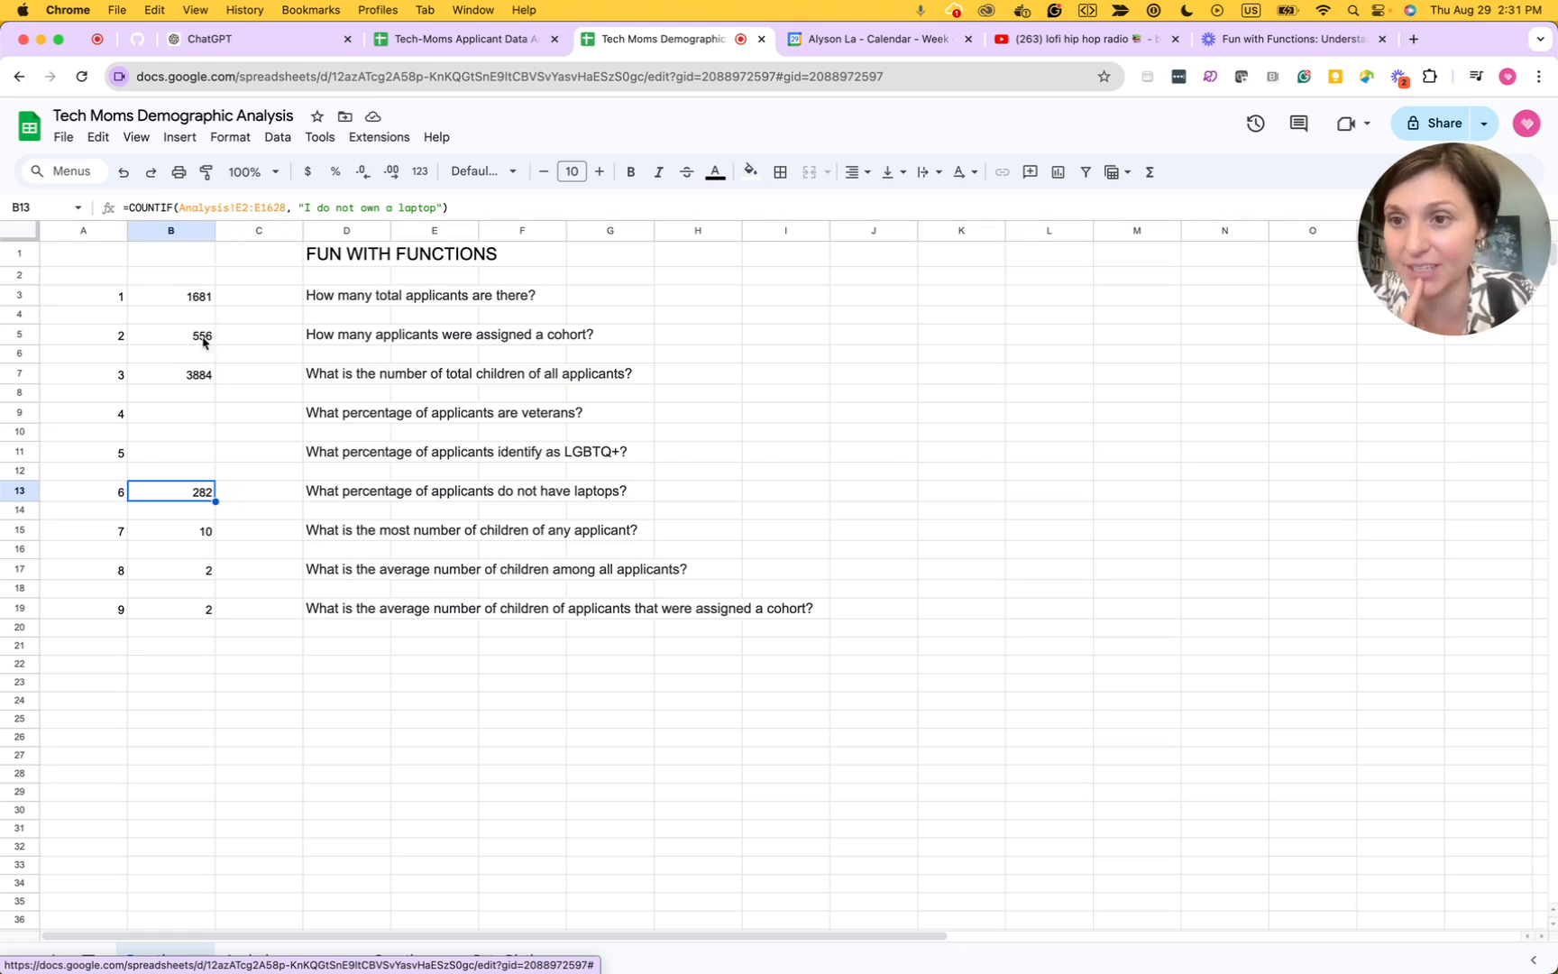
- Correct the COUNTIF range in B13 to Analysis!E2:E1682 so that it ends at the same row as the B3 formula
click(188, 304)
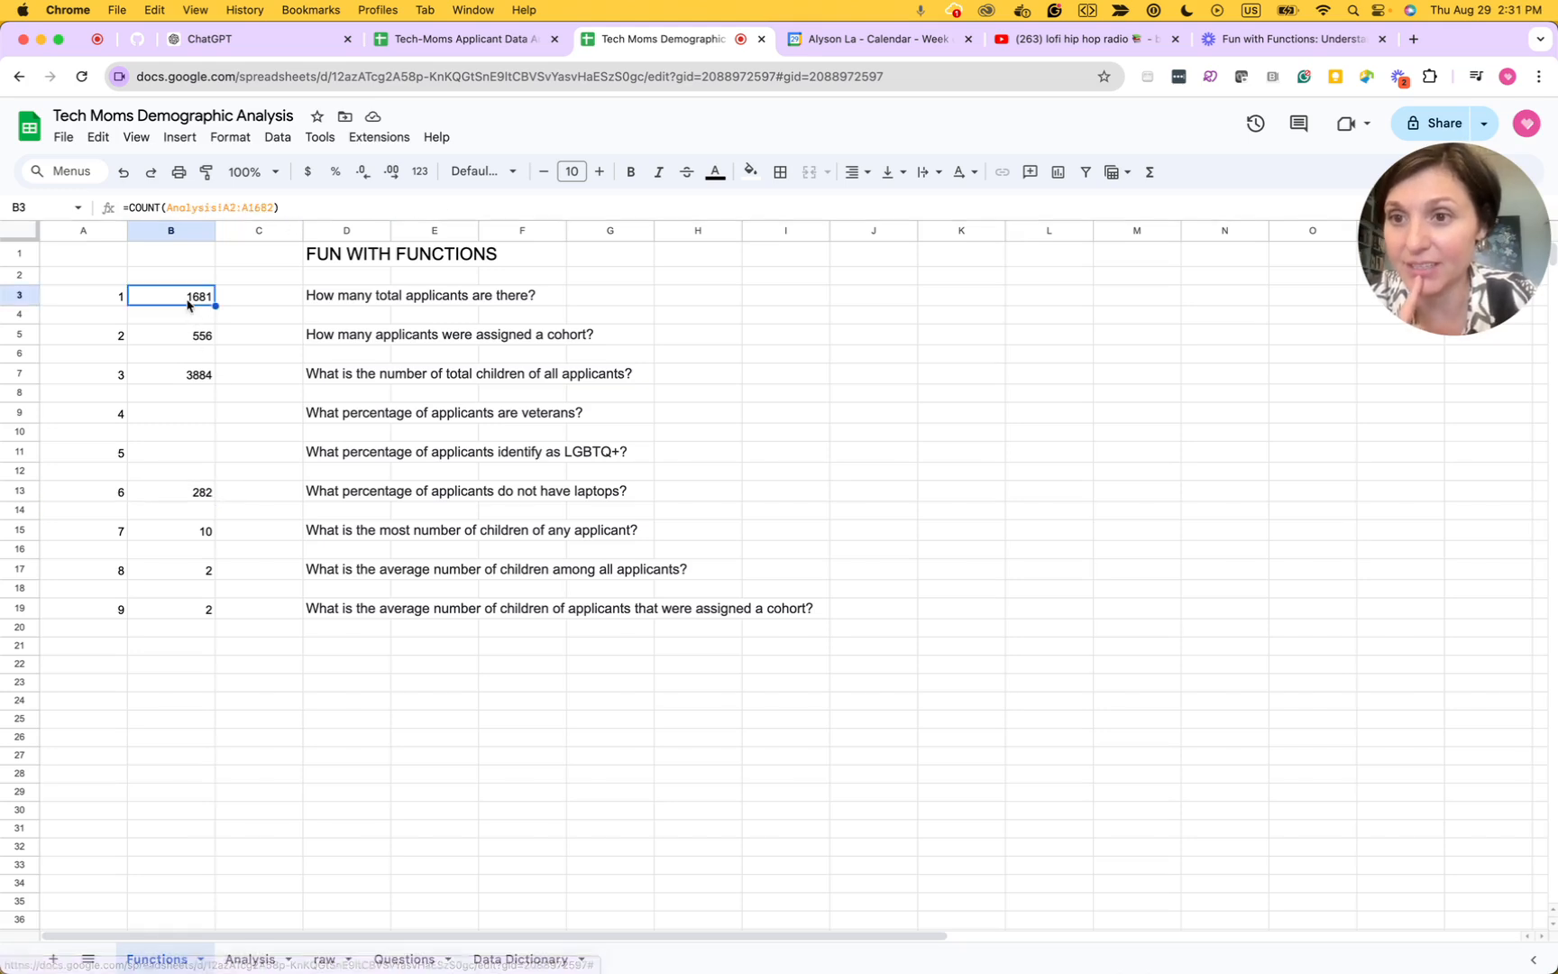
click(192, 493)
click(280, 208)
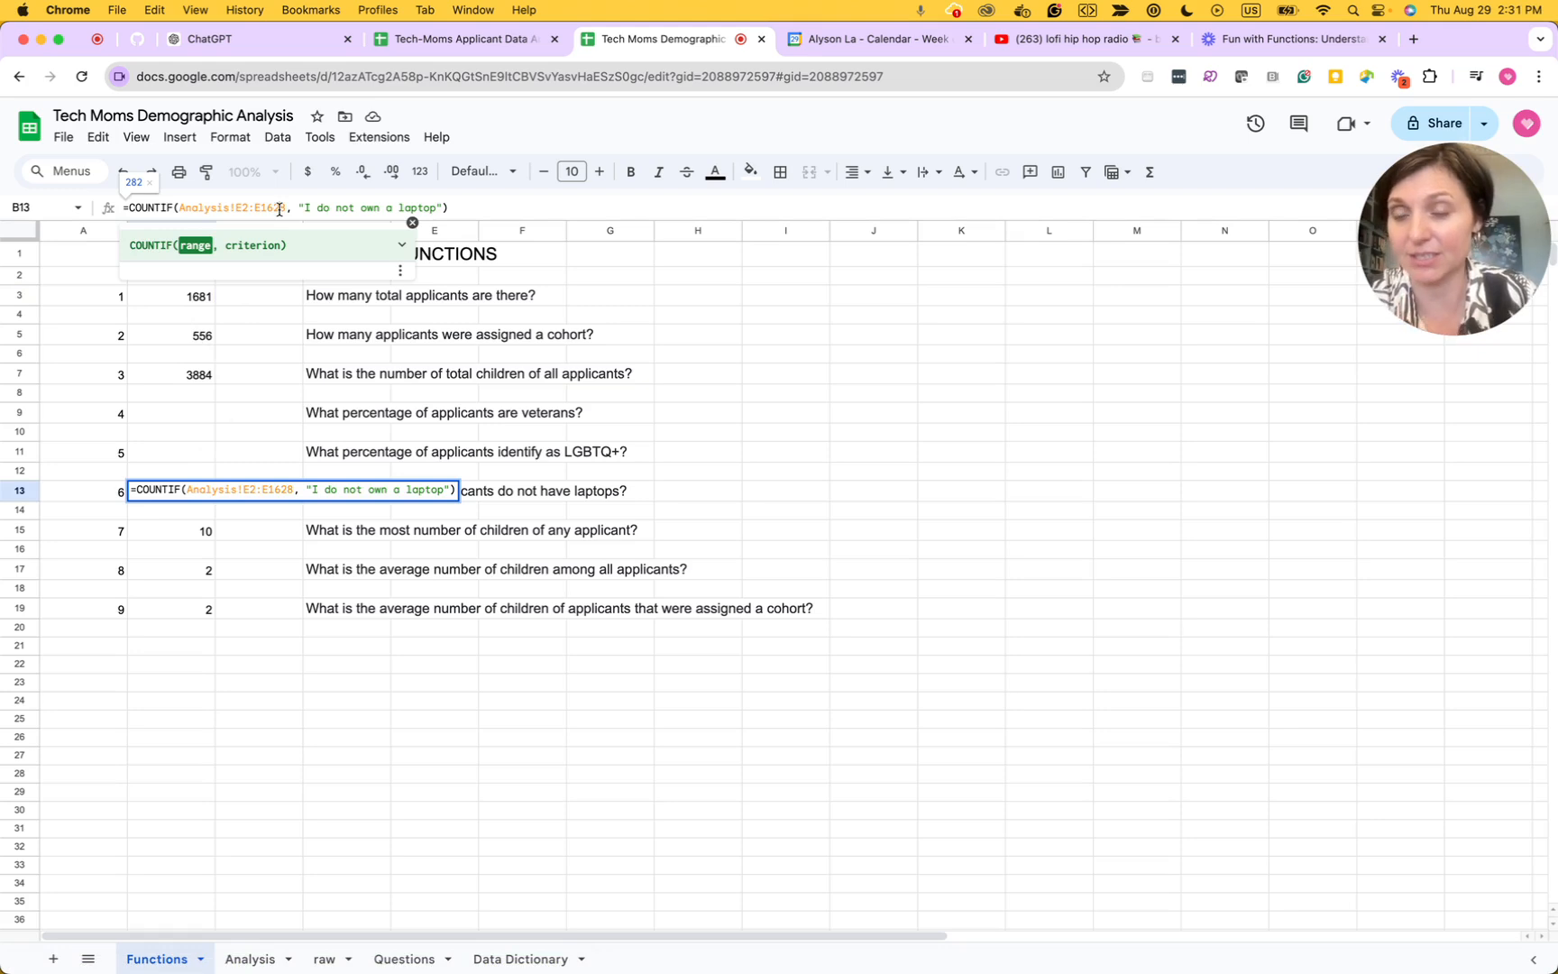
key(BackSpace)
key(BackSpace)
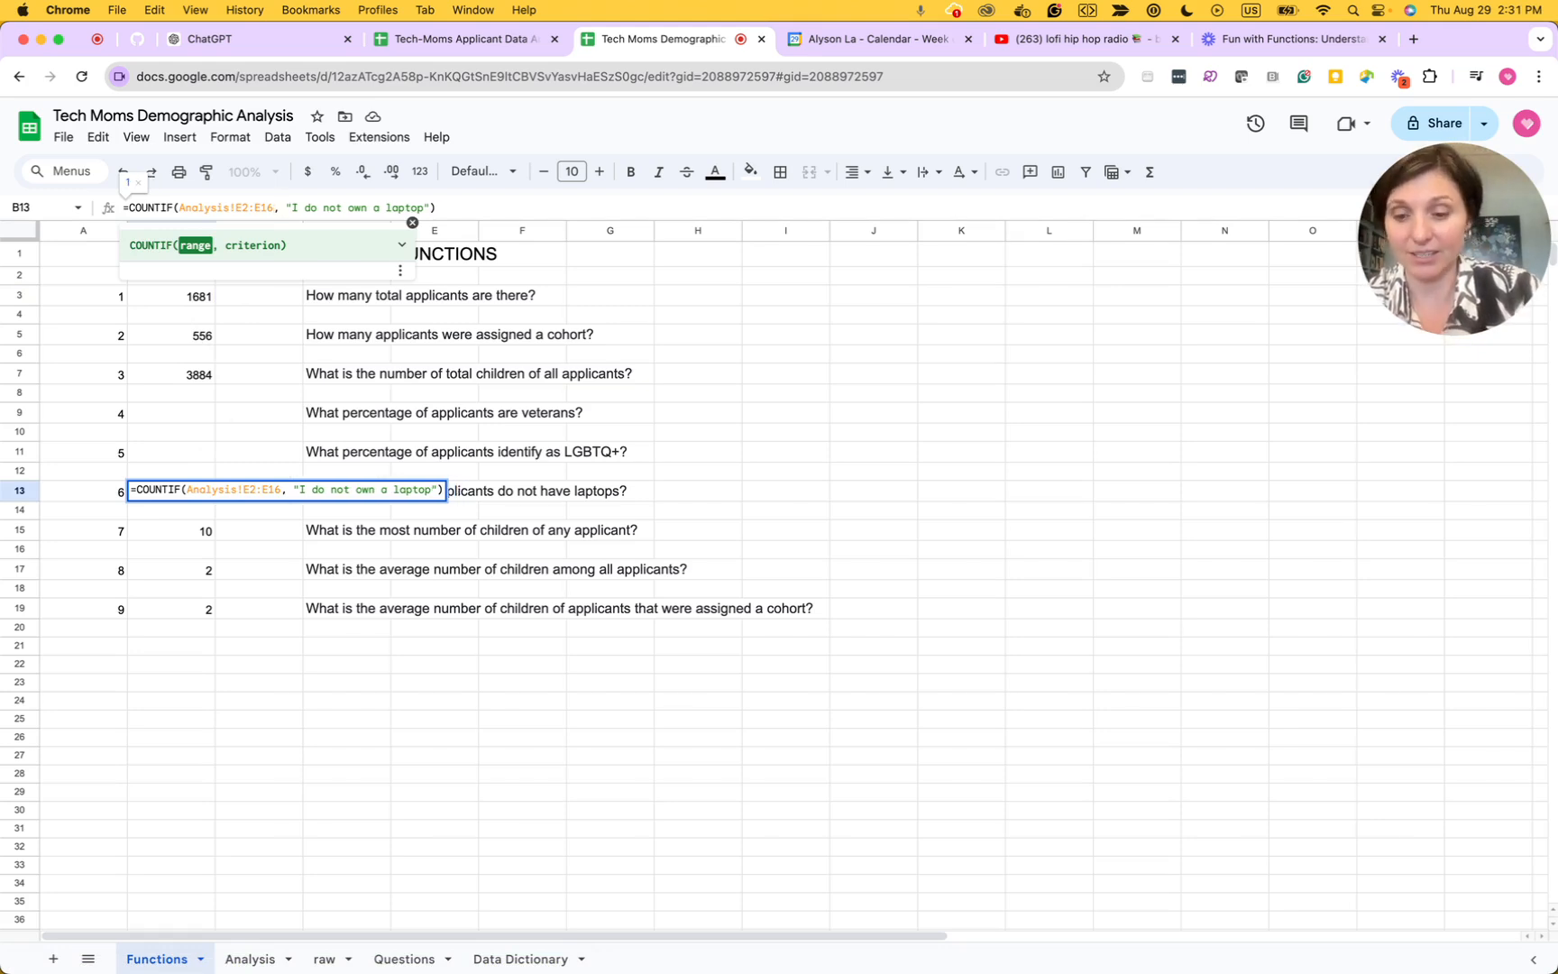
text(82)
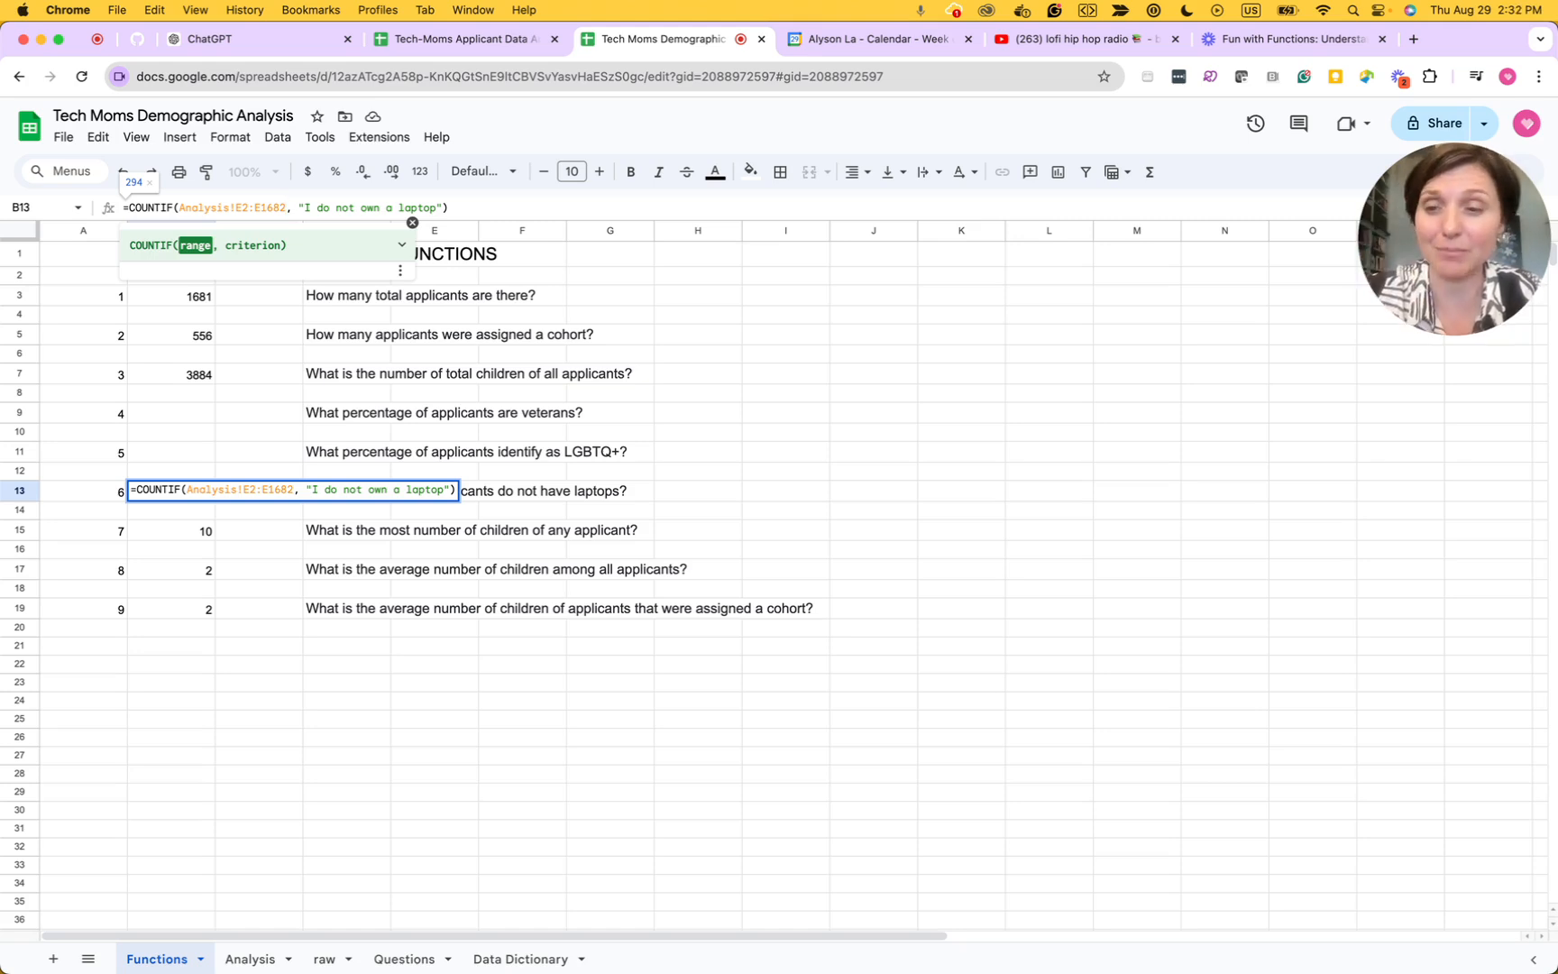
key(Return)
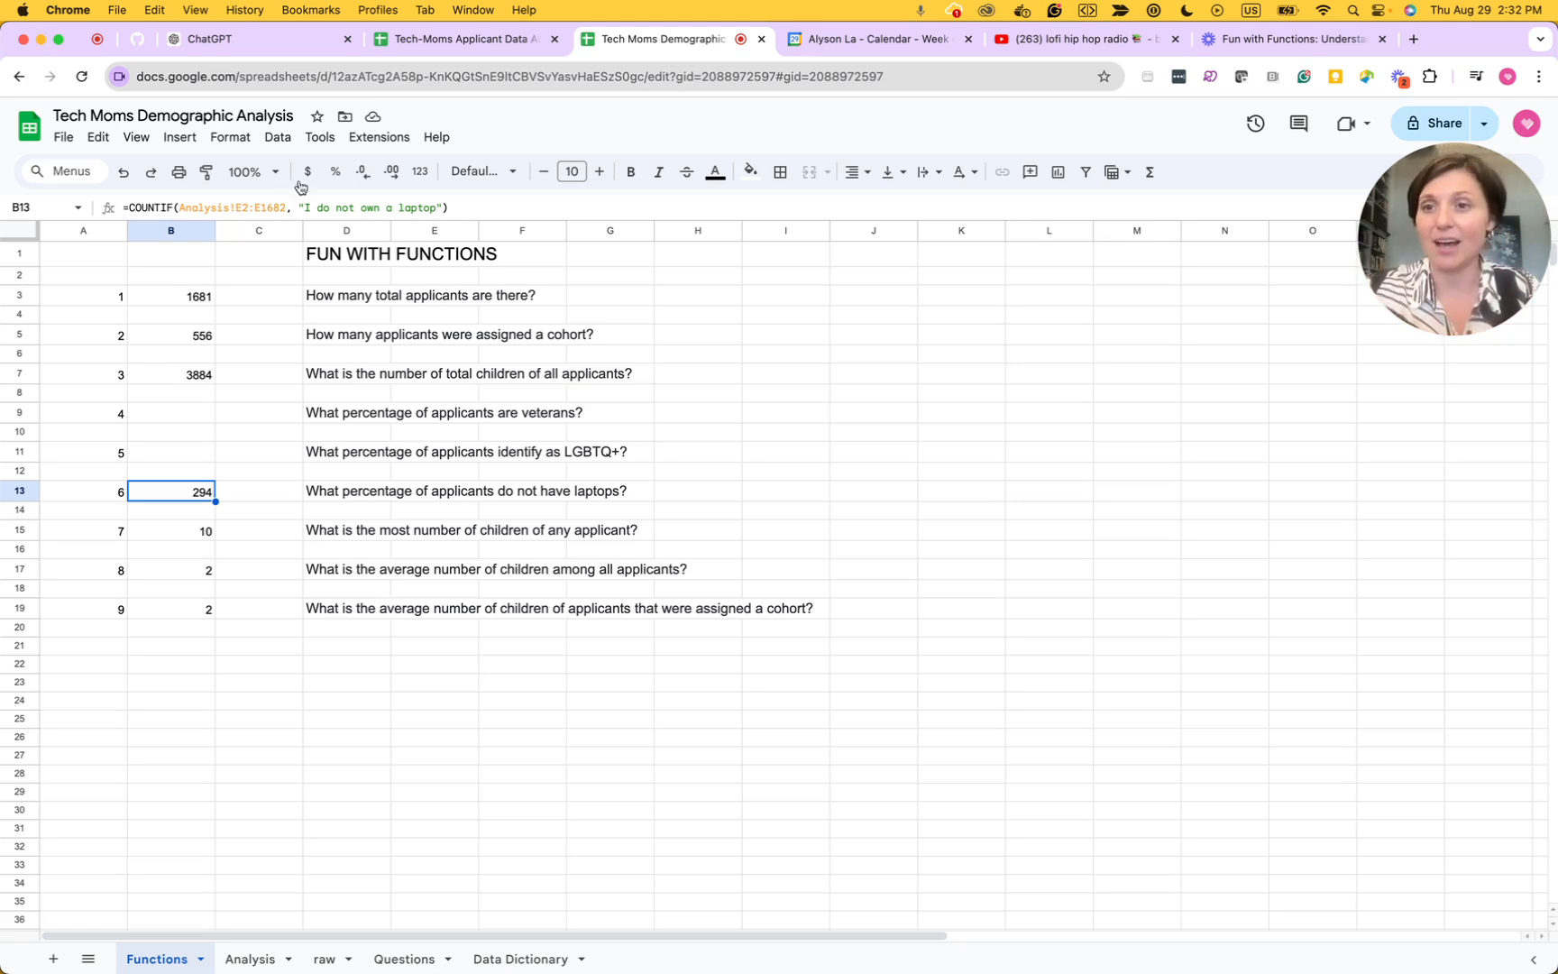
- Enclose the COUNTIF in B13 in parentheses, divide it by B3, add a closing parenthesis and try to enter the formula
click(130, 205)
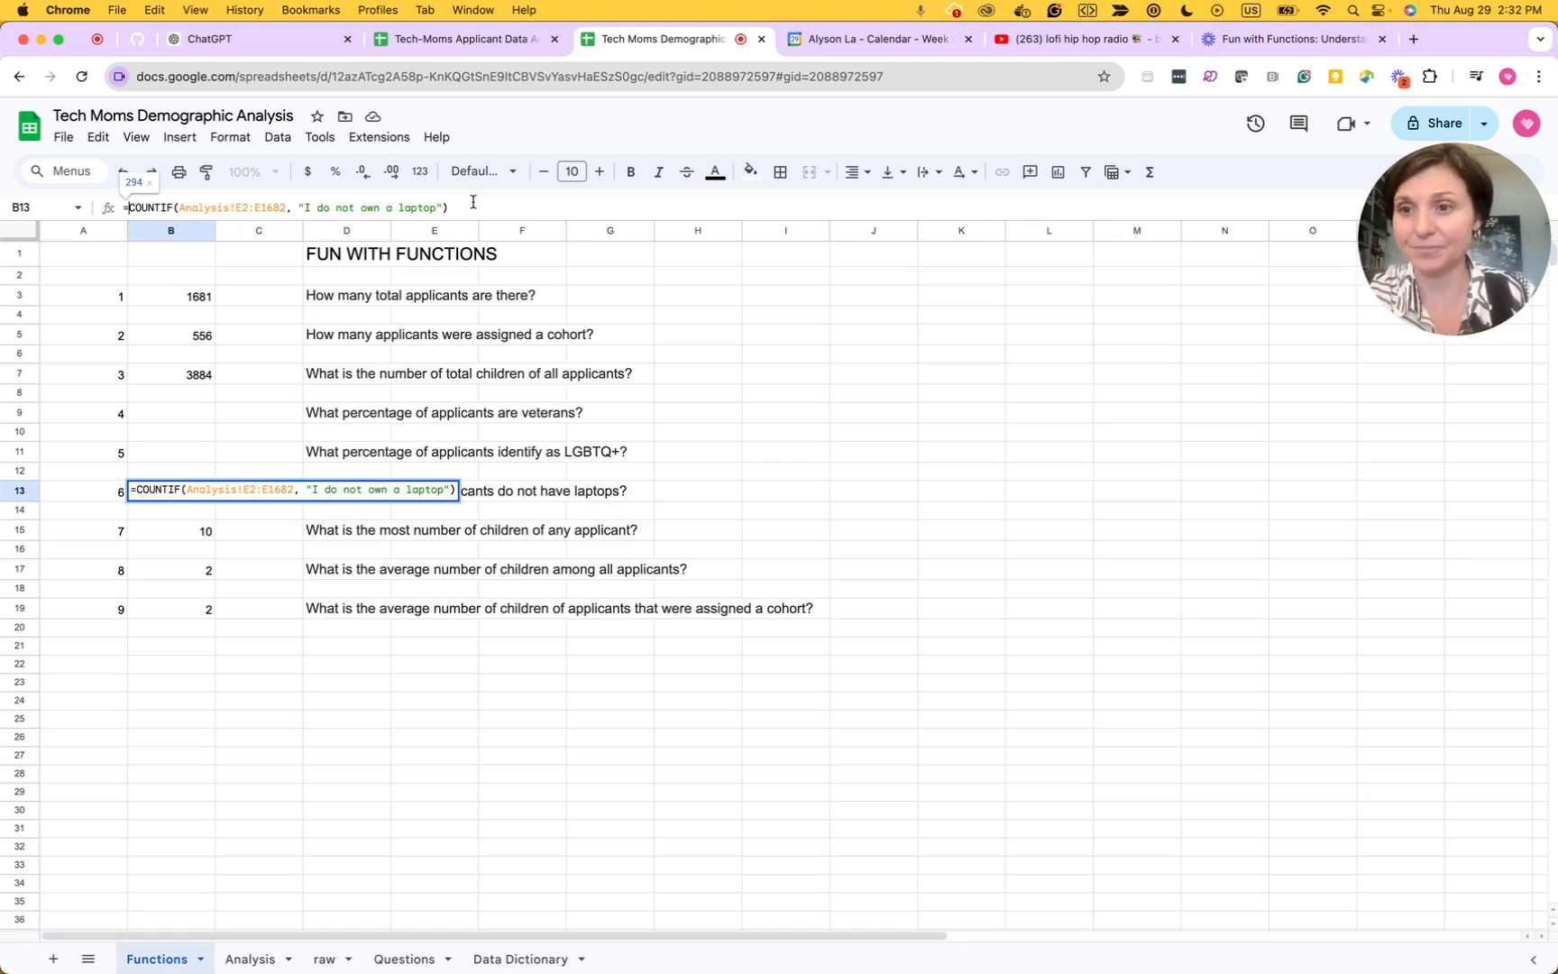
click(132, 209)
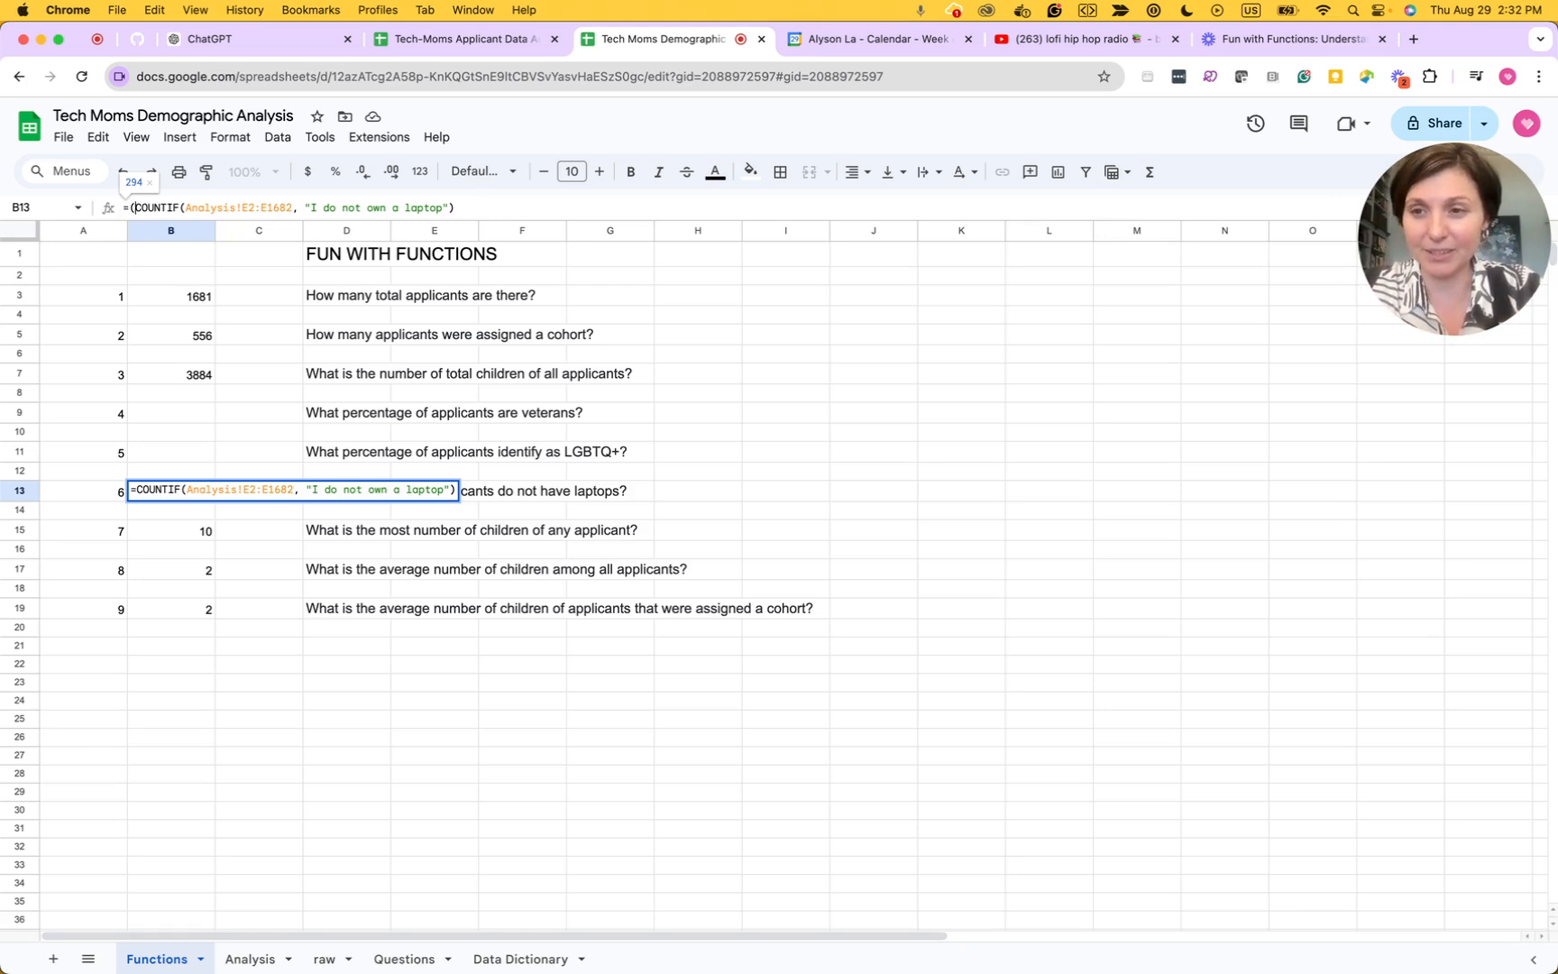
text(()
click(510, 210)
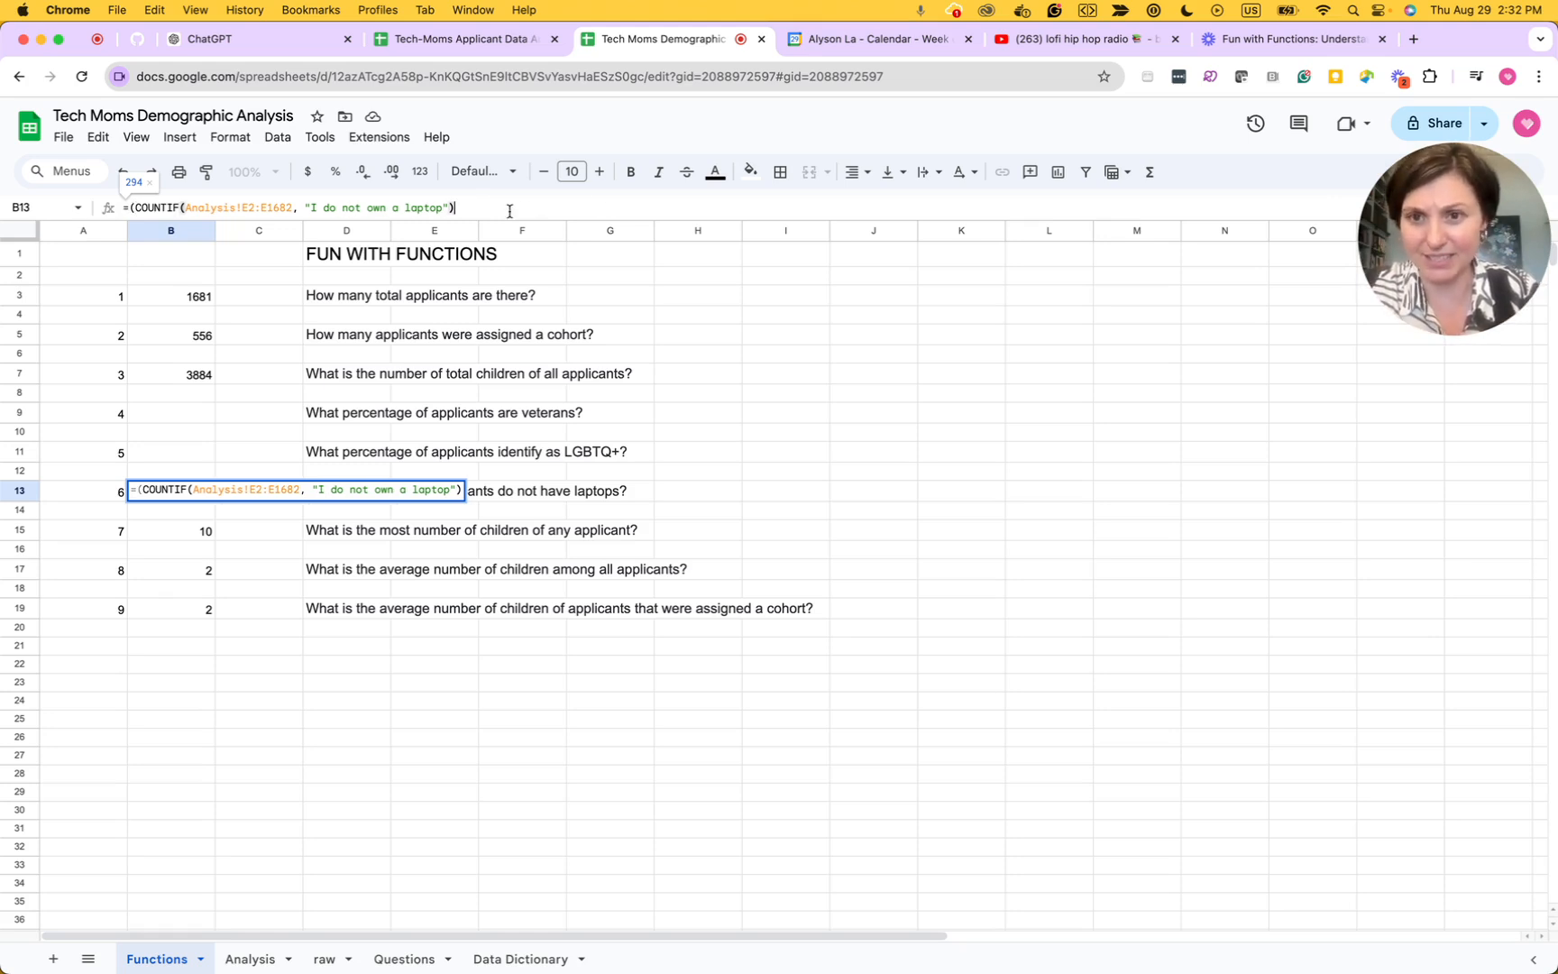
text())
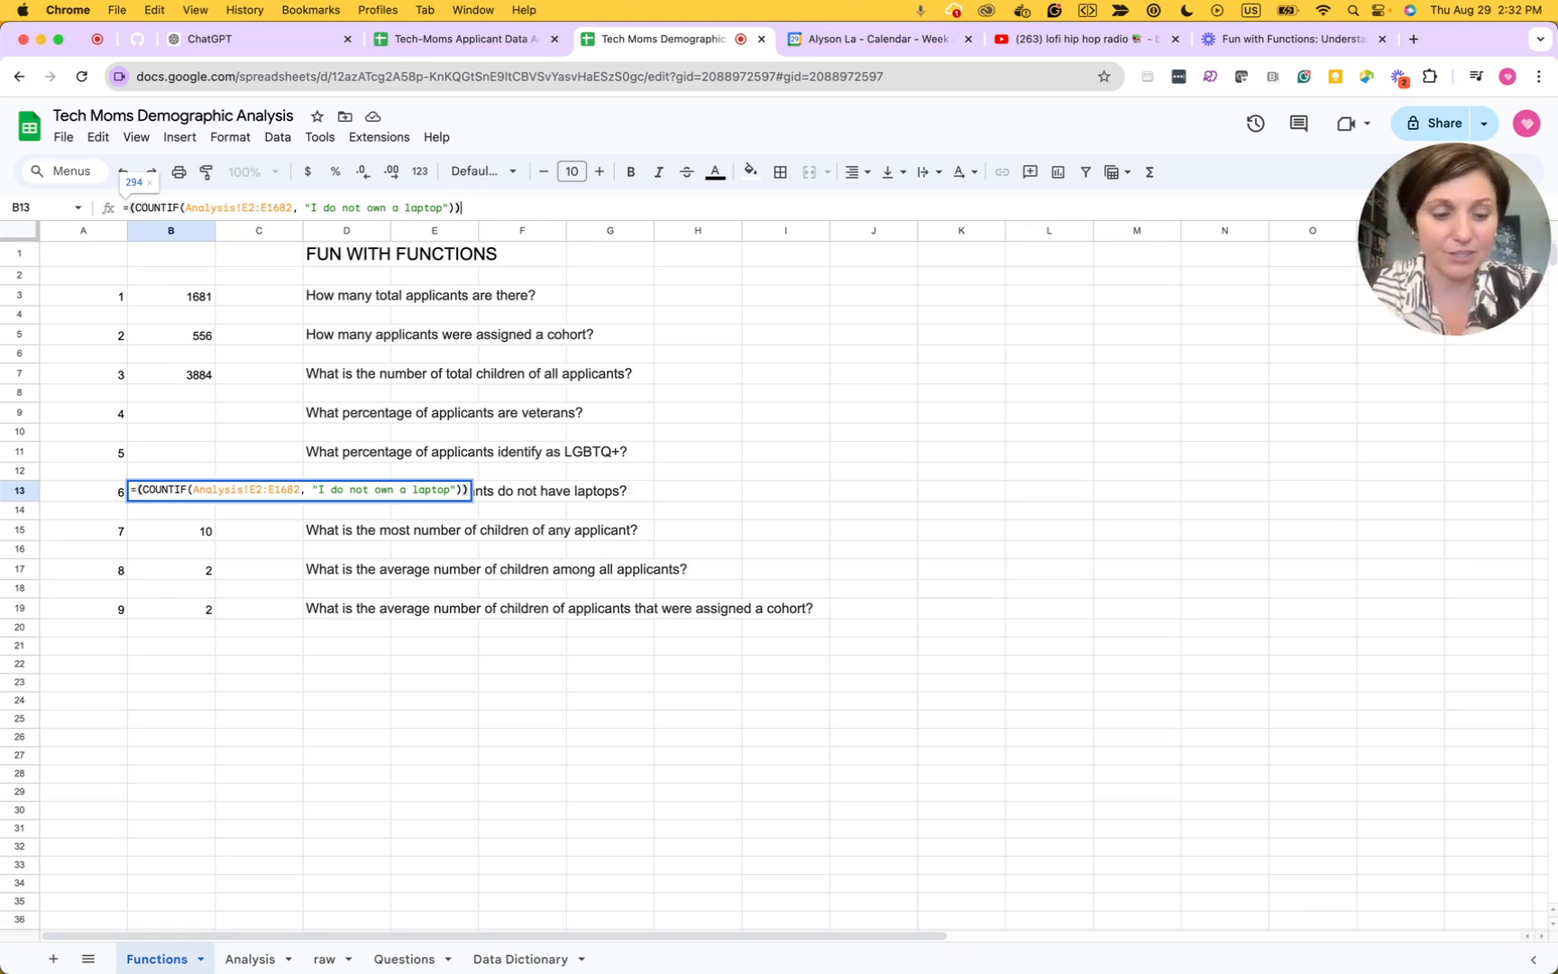
text(/)
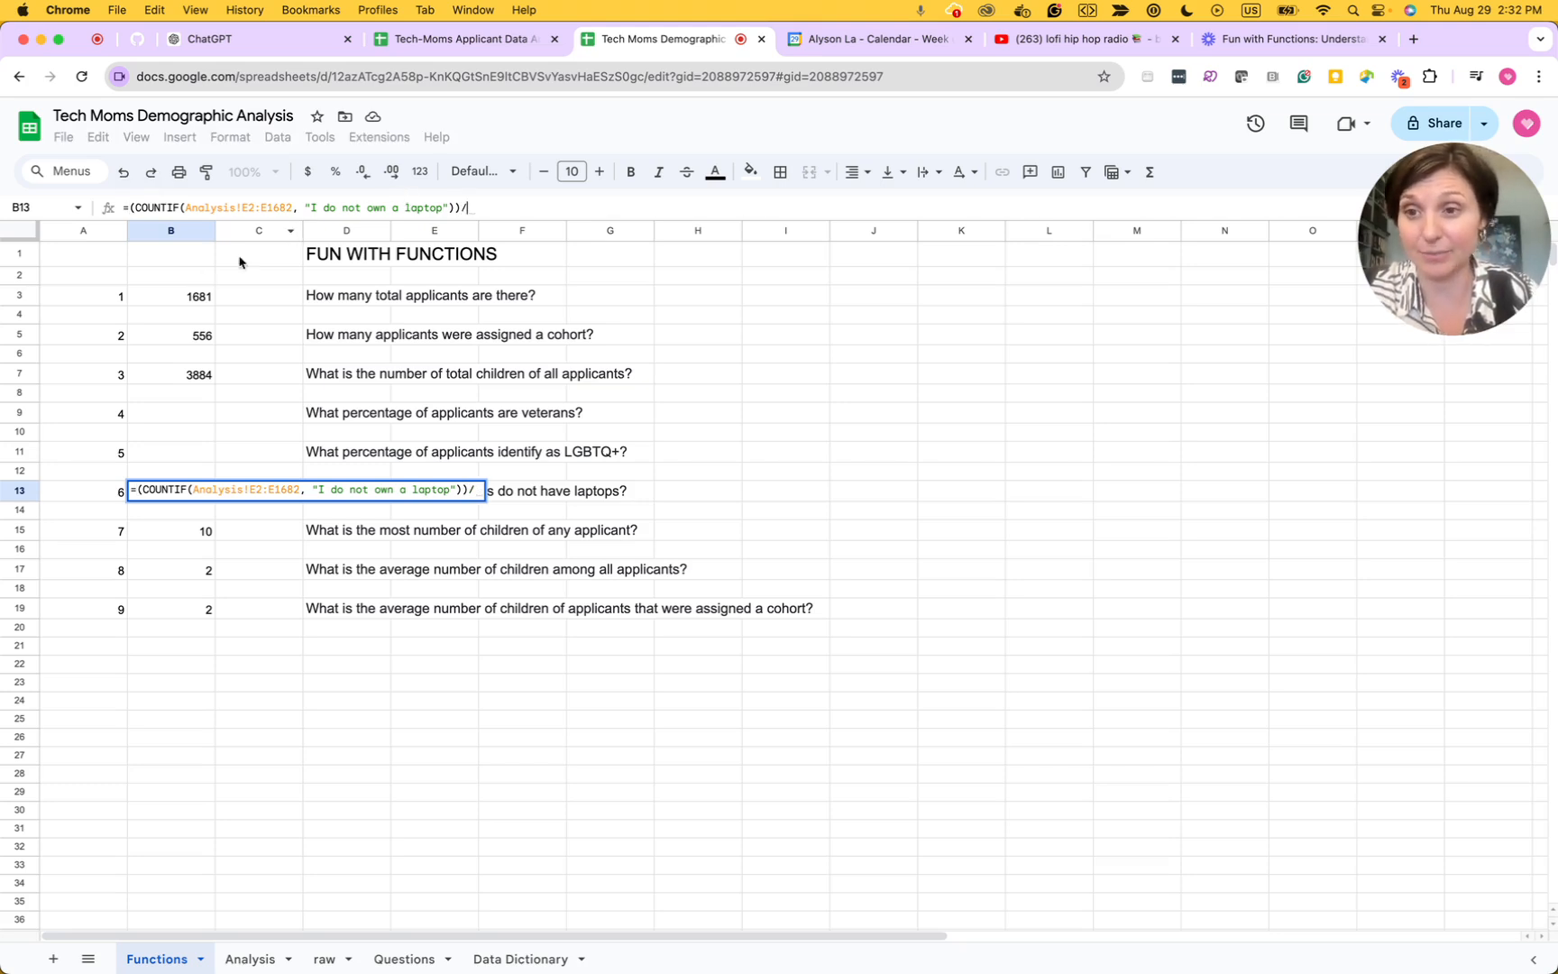
click(181, 303)
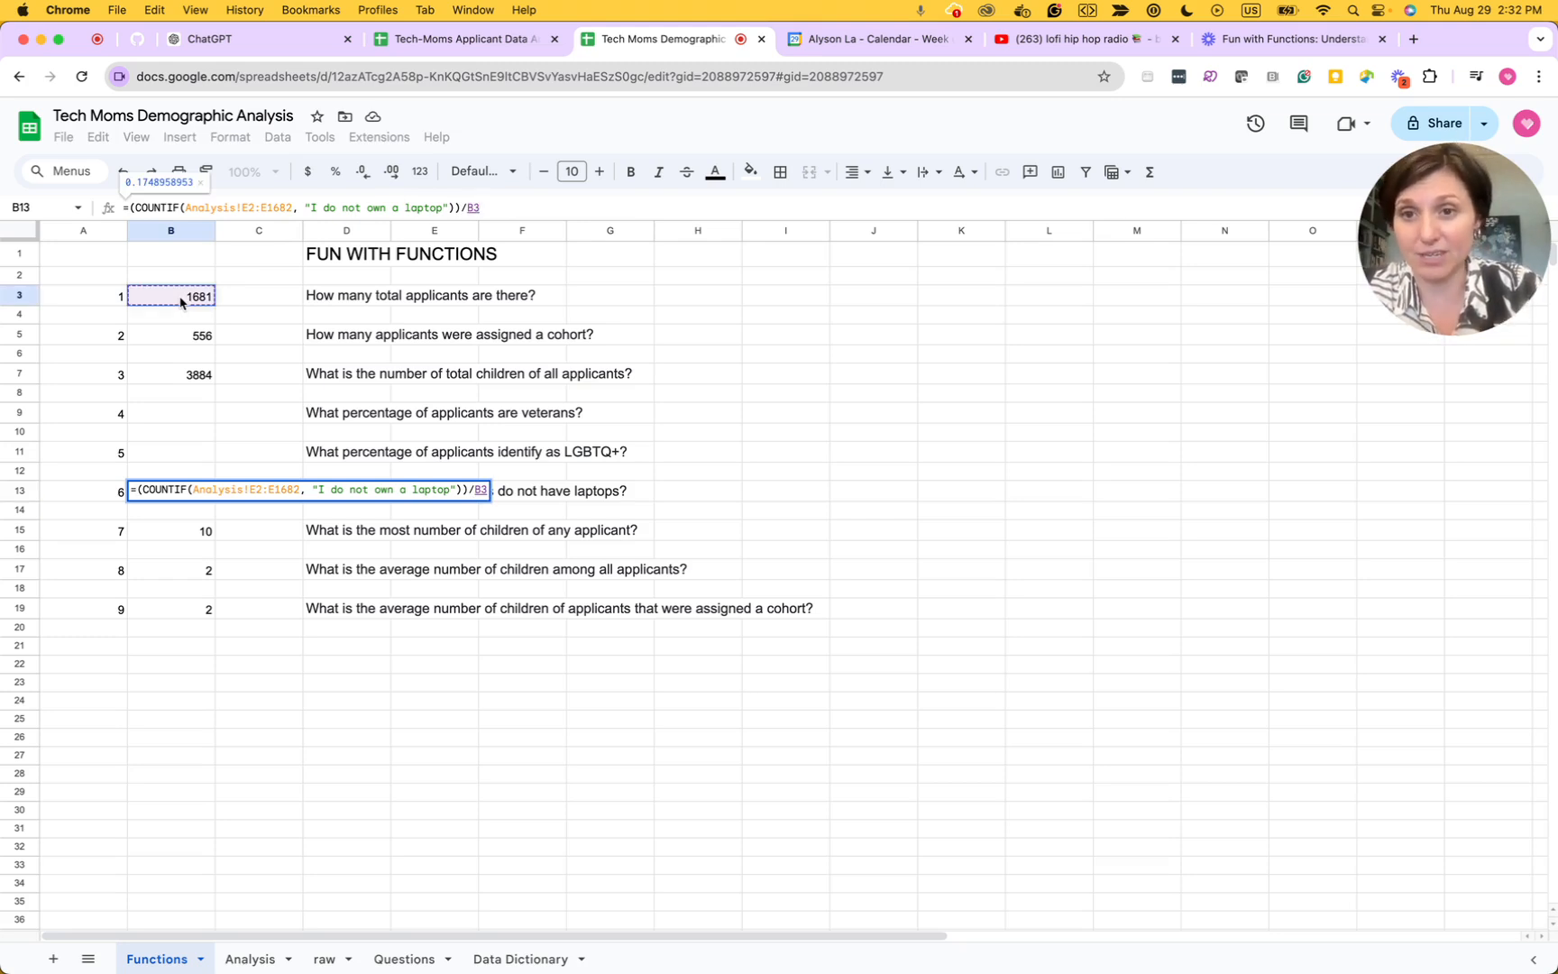
text())
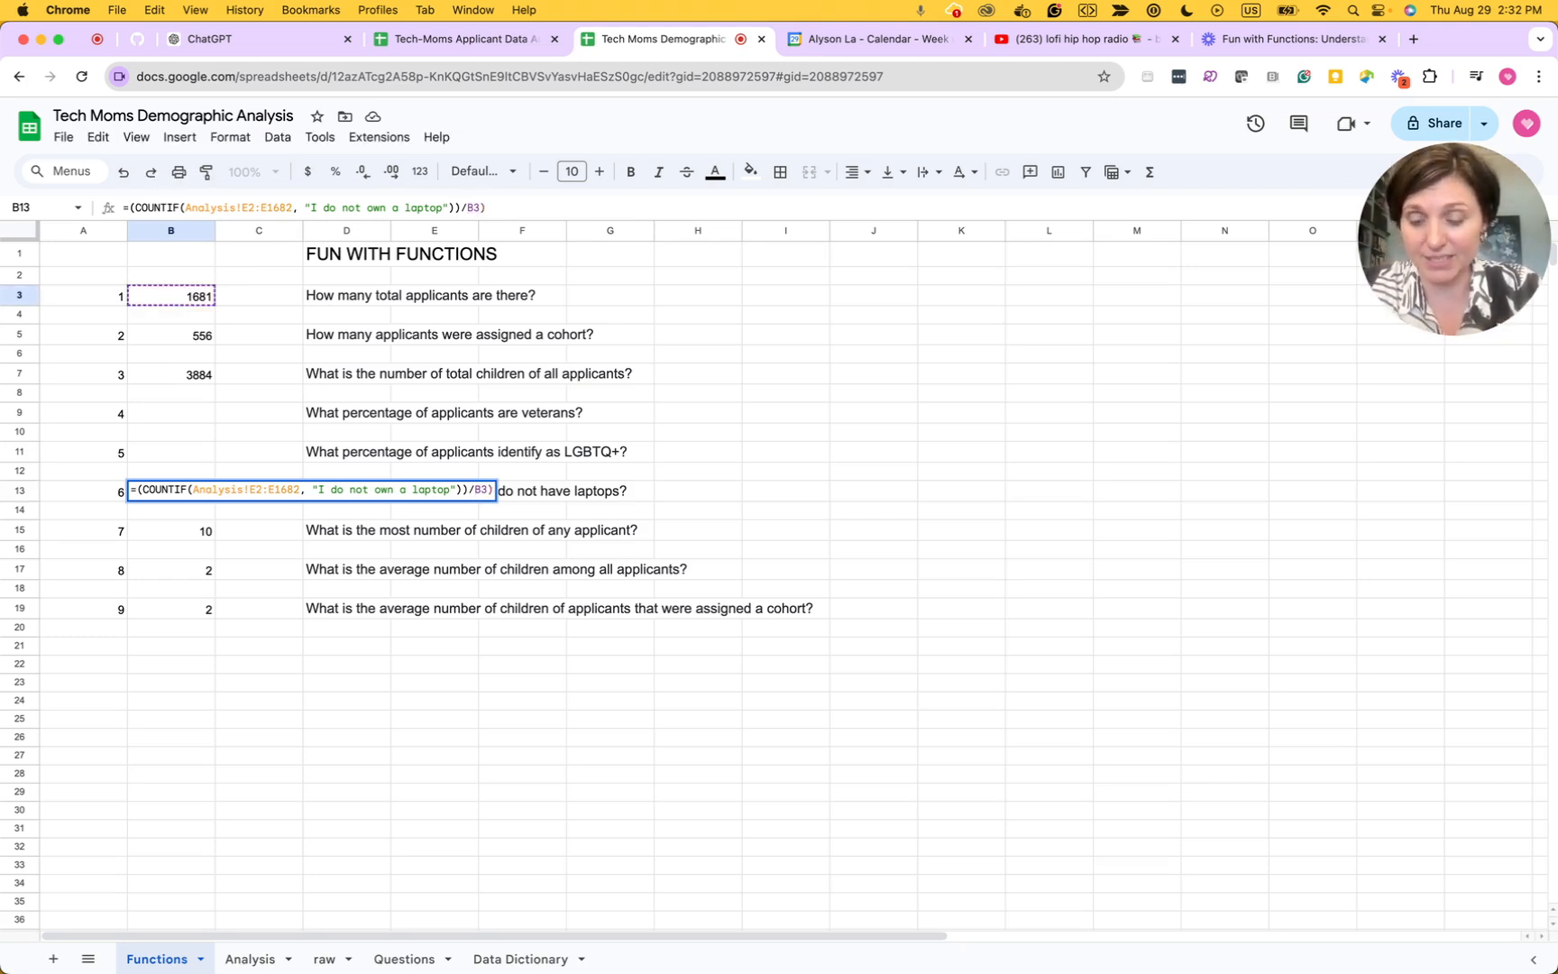
key(Return)
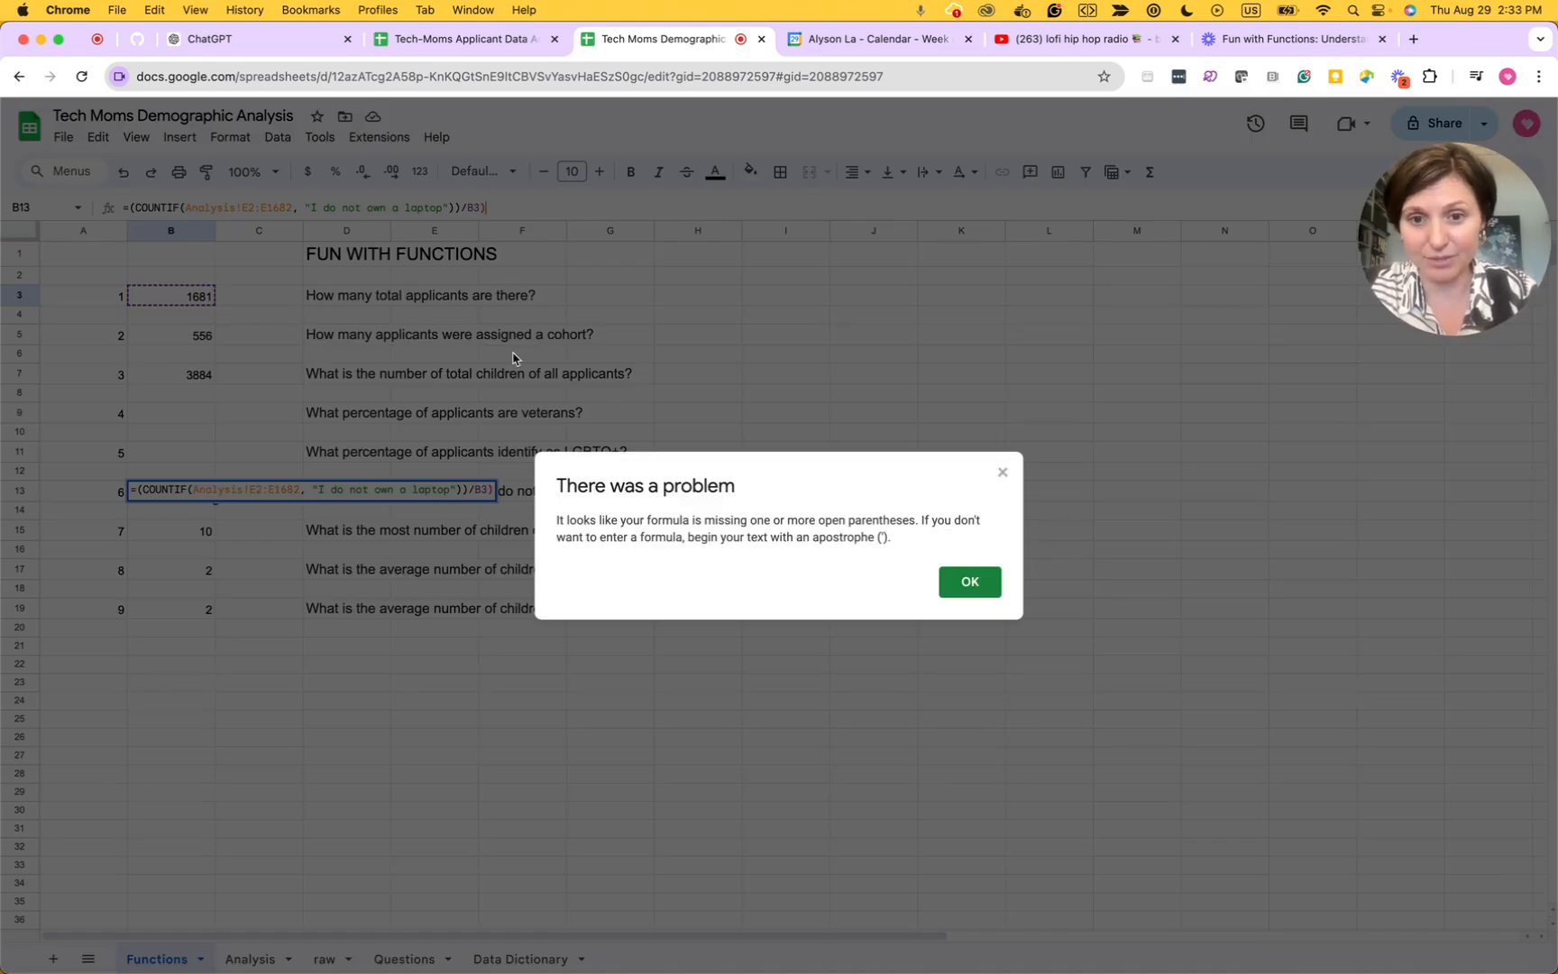
click(971, 592)
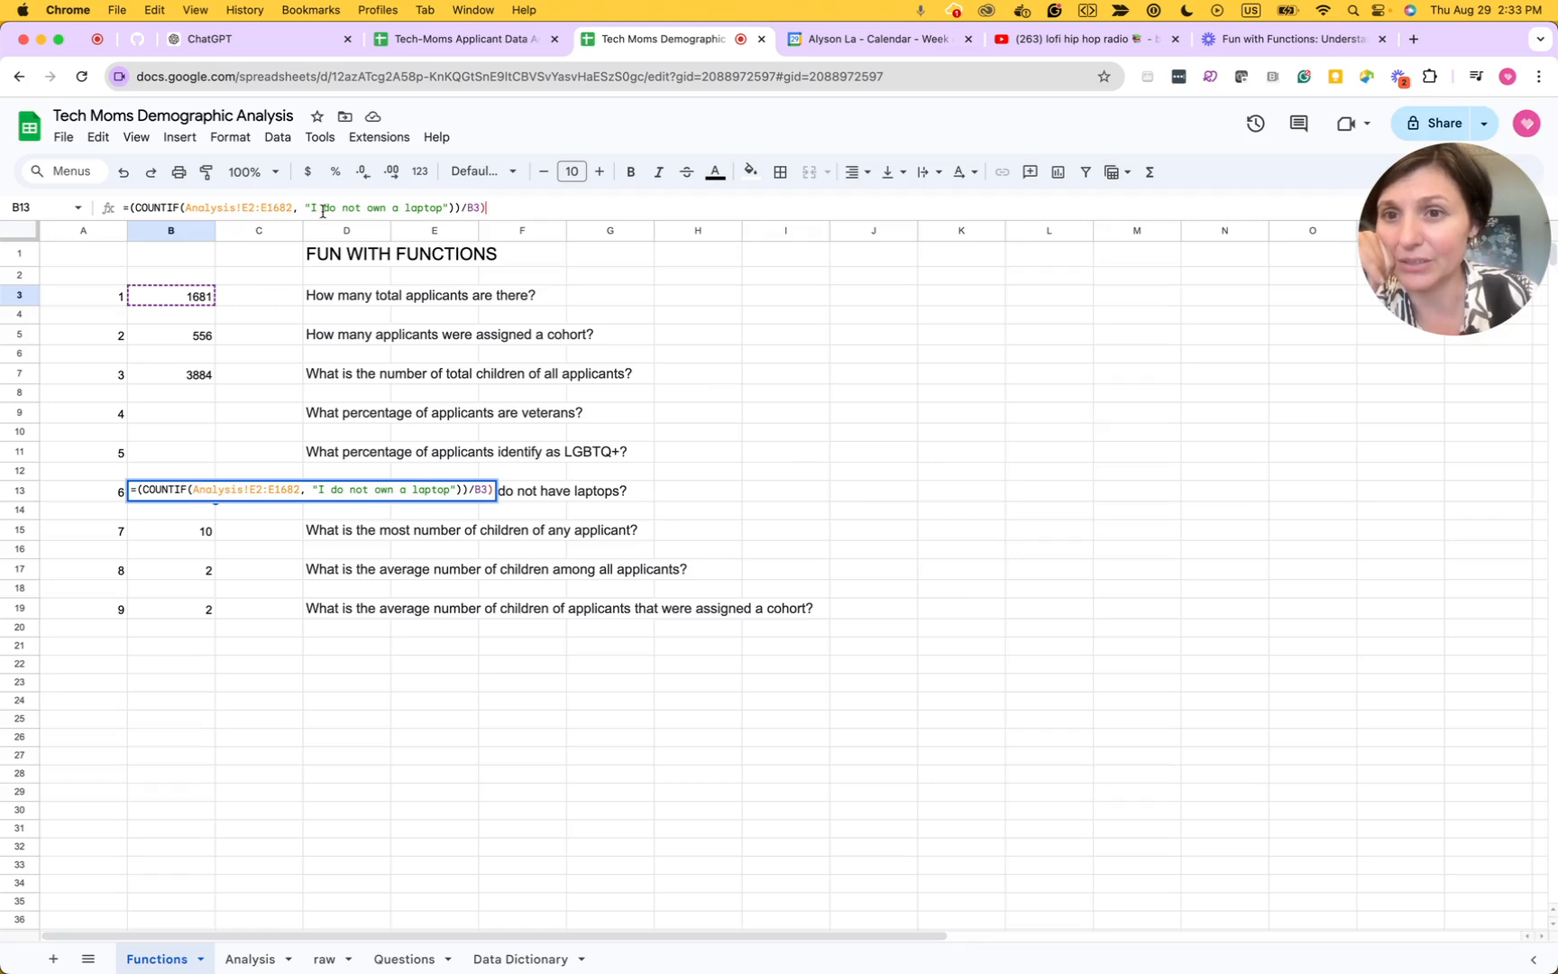
- Remove the pair of parentheses enclosing the COUNTIF in the B13 formula and try to enter it again
click(461, 209)
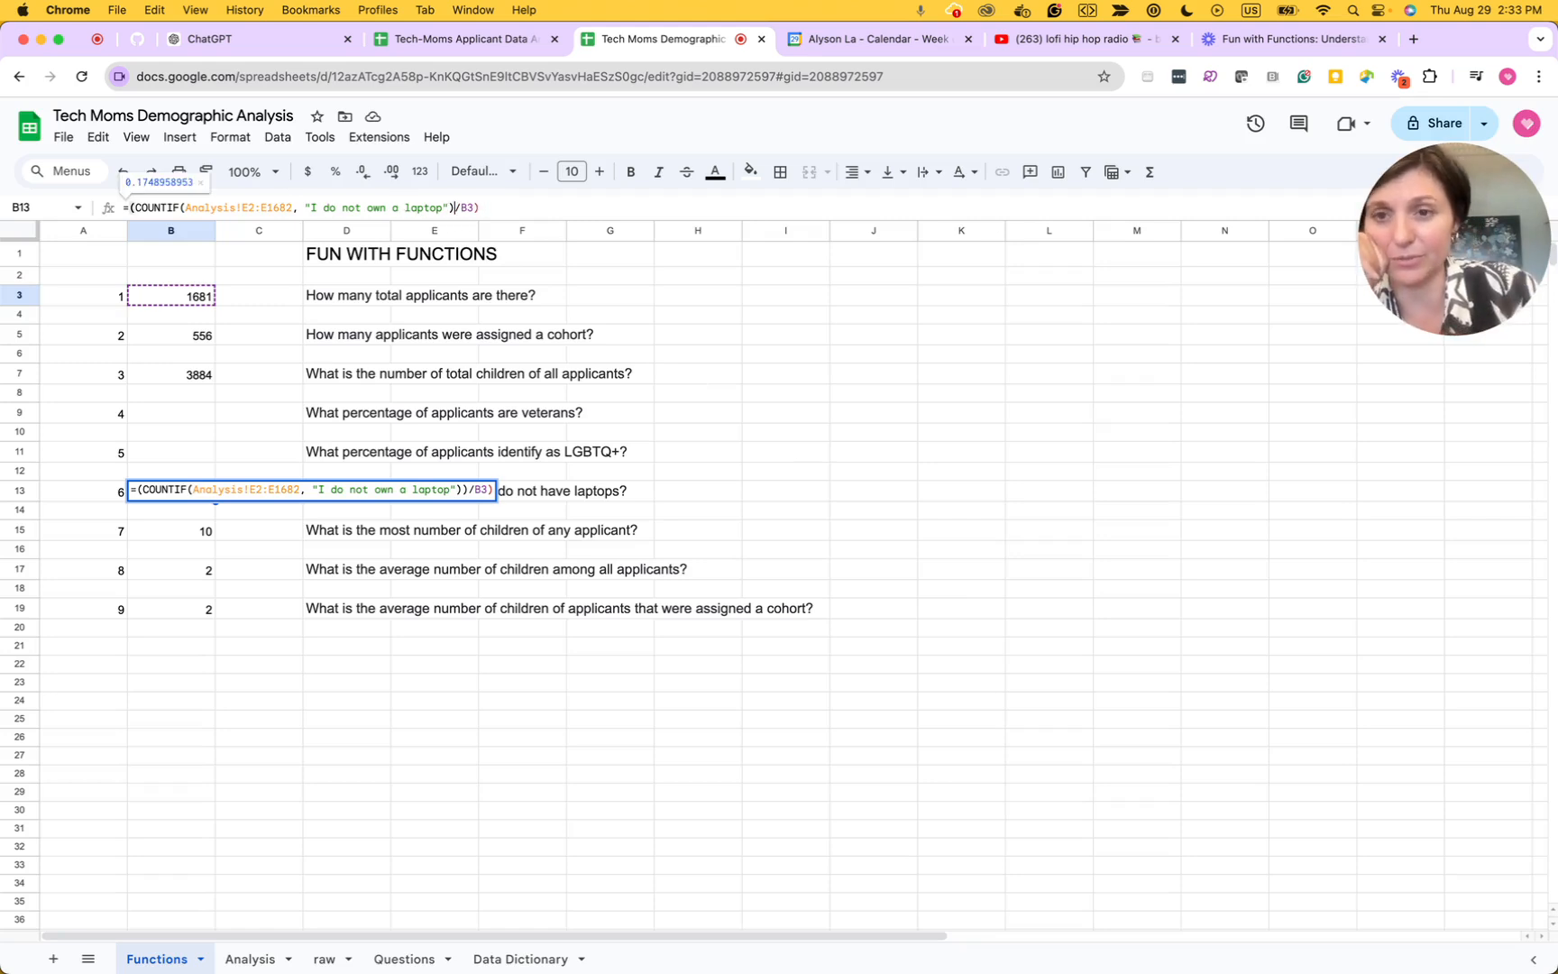
key(BackSpace)
click(136, 208)
key(BackSpace)
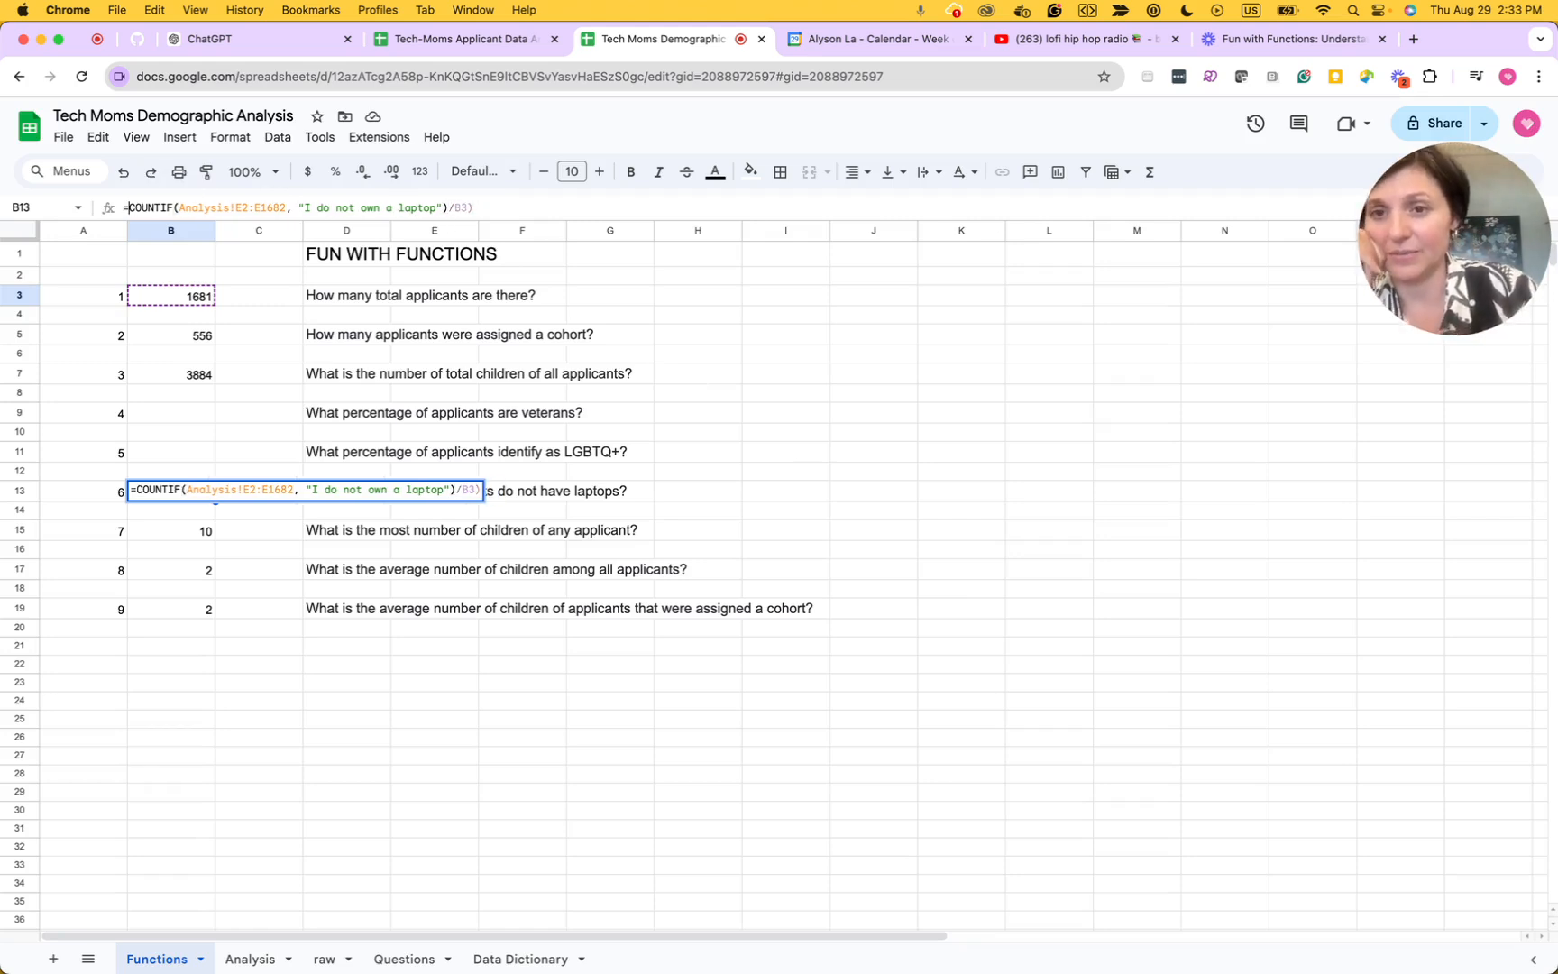
key(Return)
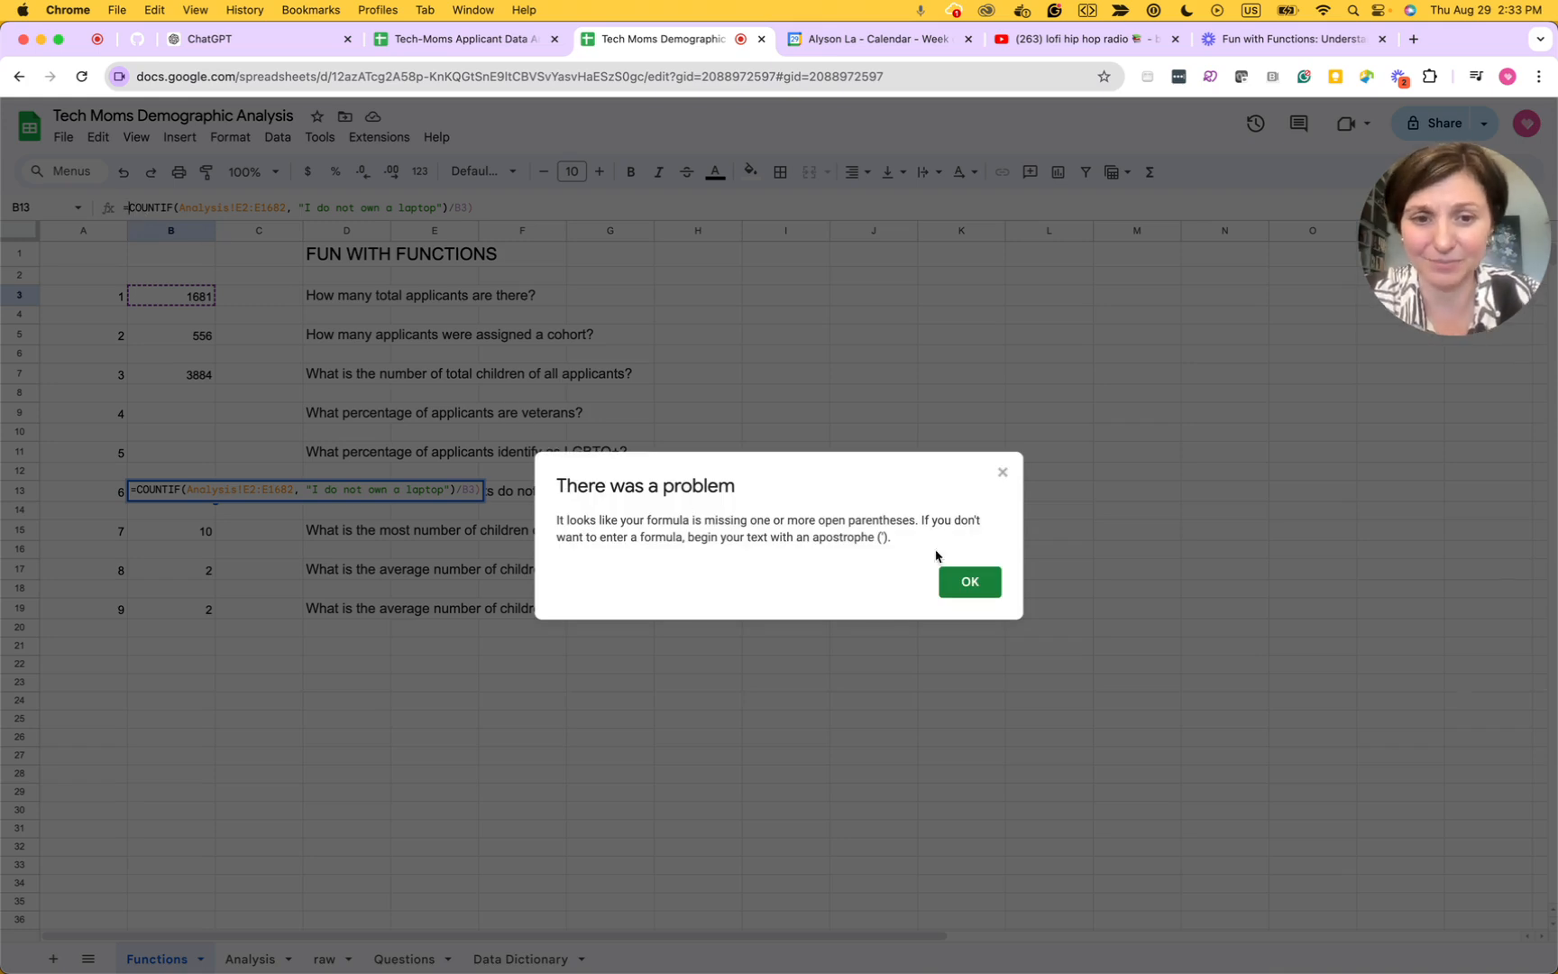
click(970, 583)
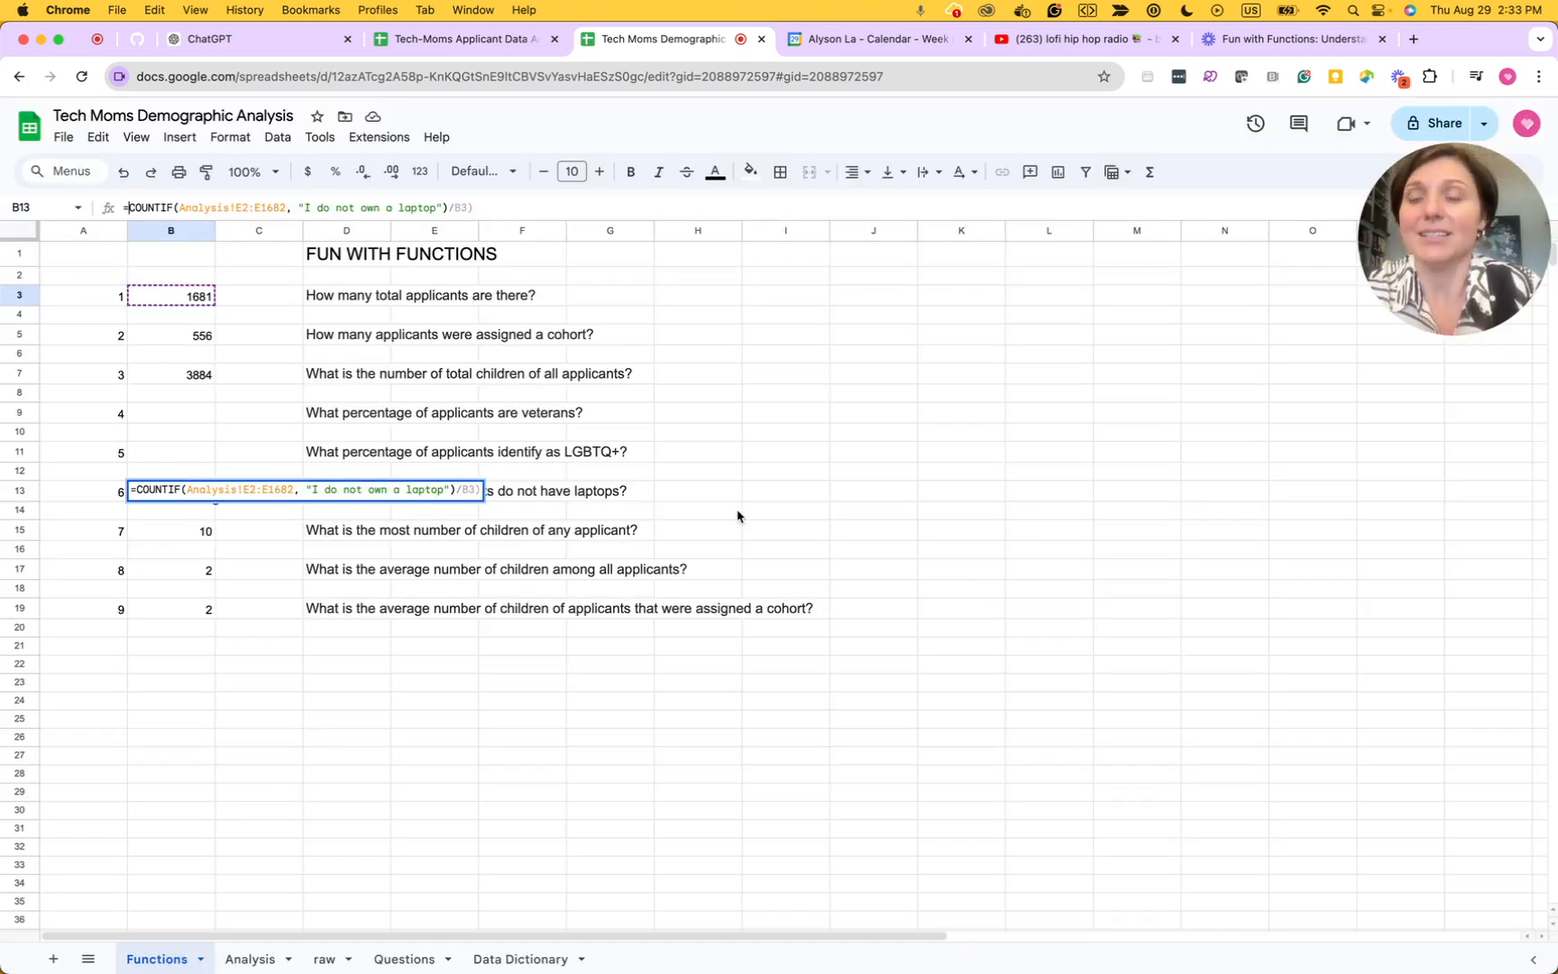
- Switch to ChatGPT and draft "hey friend, I need to make a percentage in google sheet using one cell that already has this:"
click(267, 40)
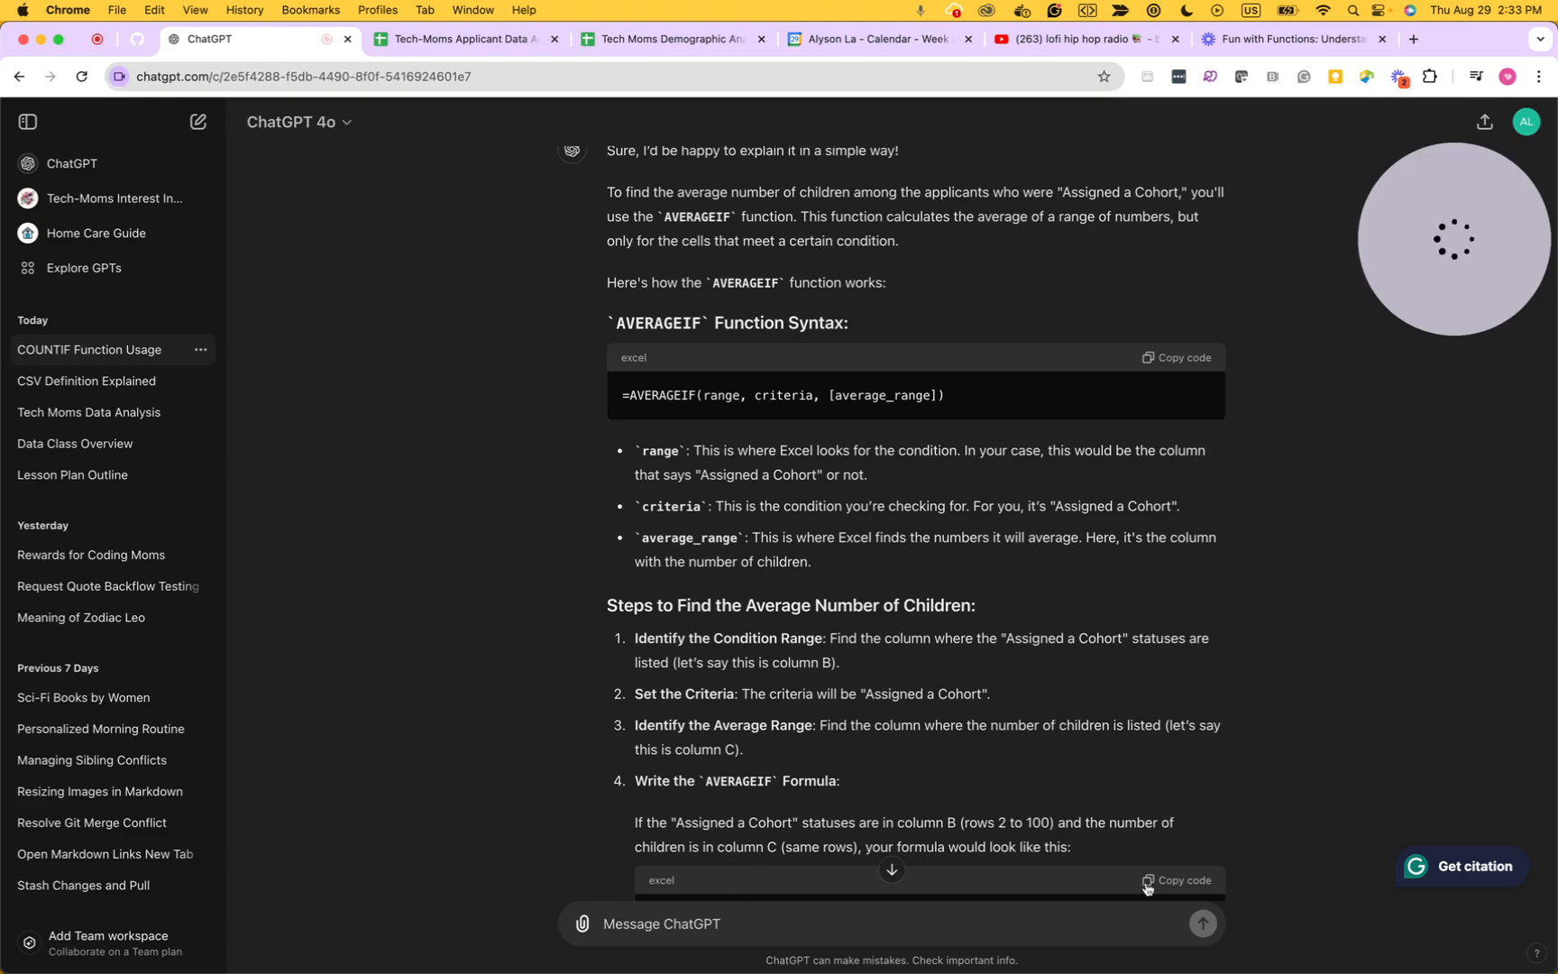
click(891, 869)
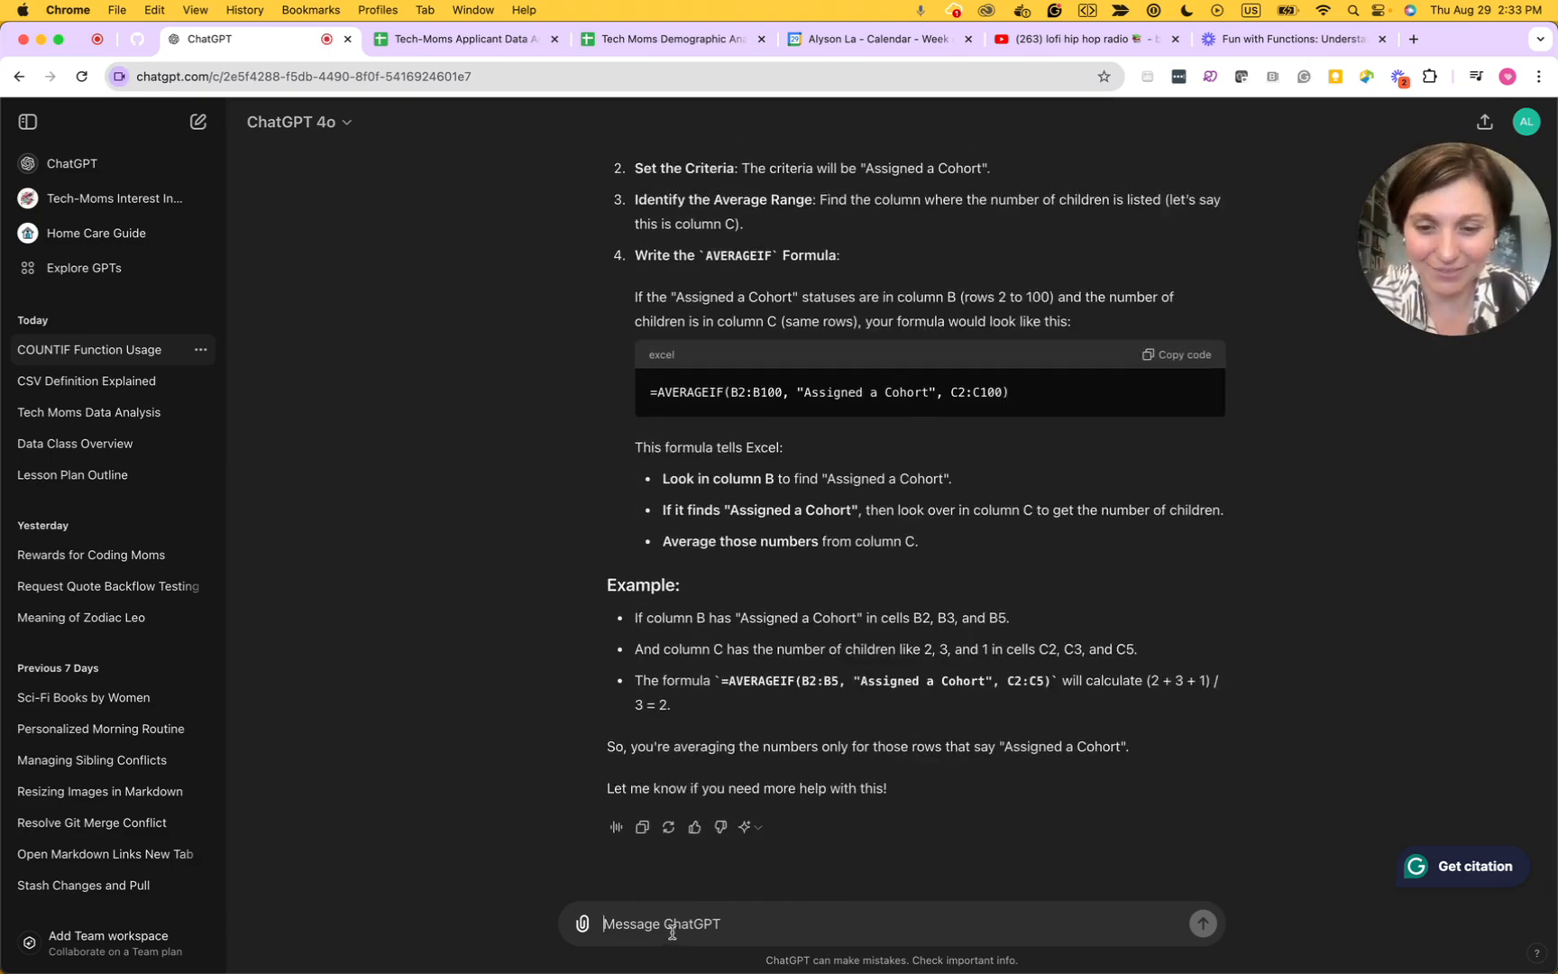
text(hey frie)
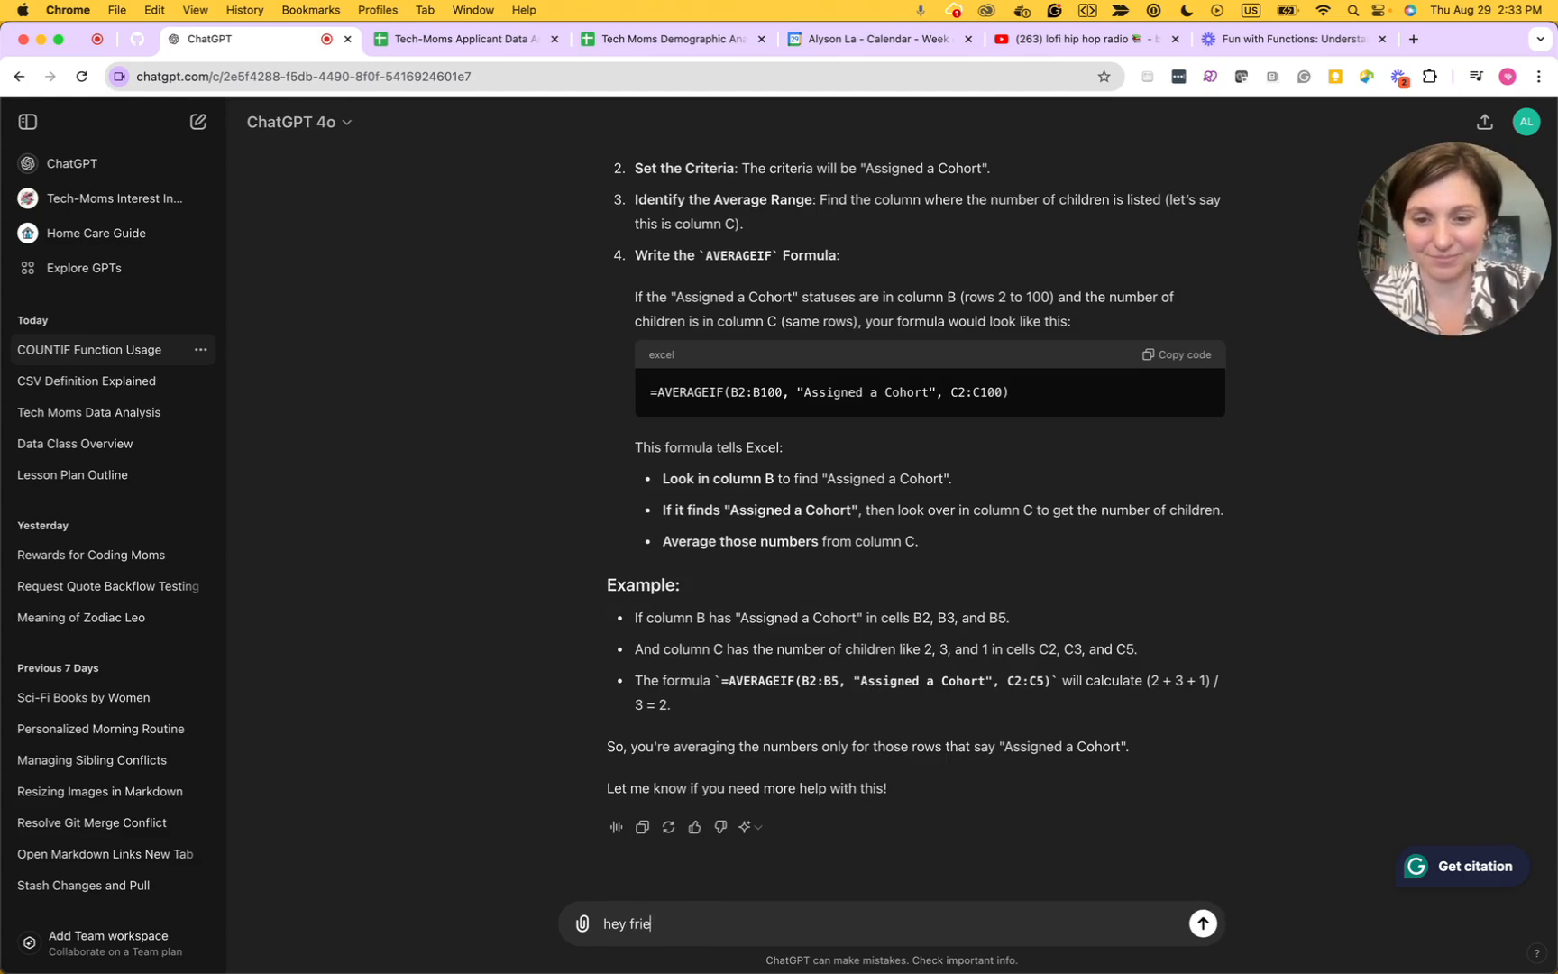
text(nd, I need to )
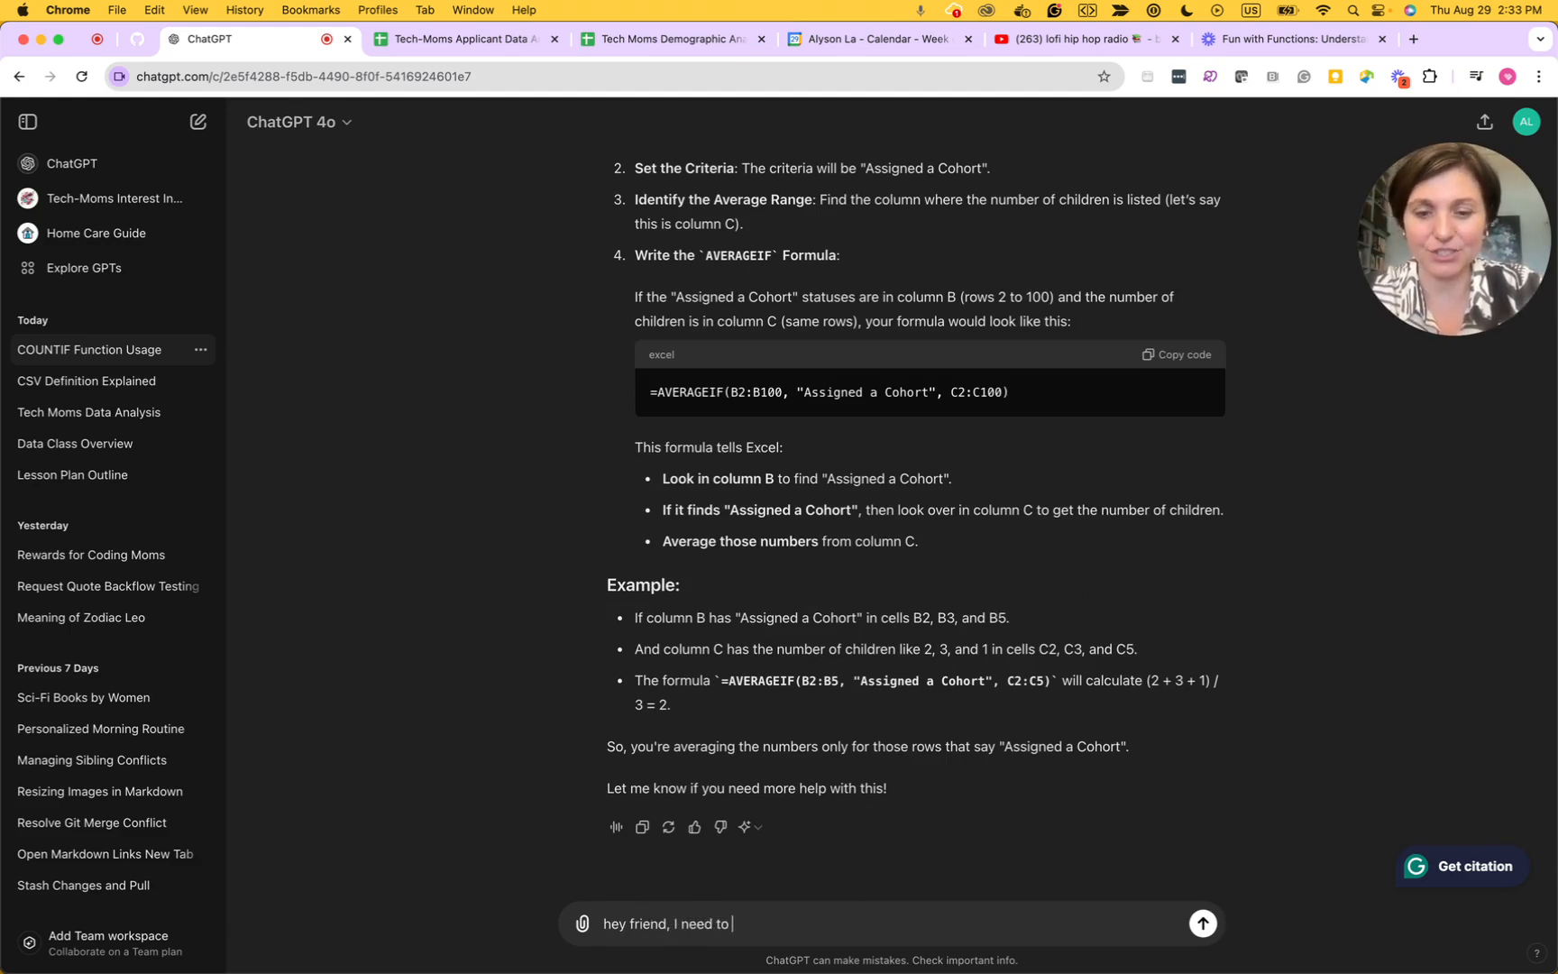
text(make a per)
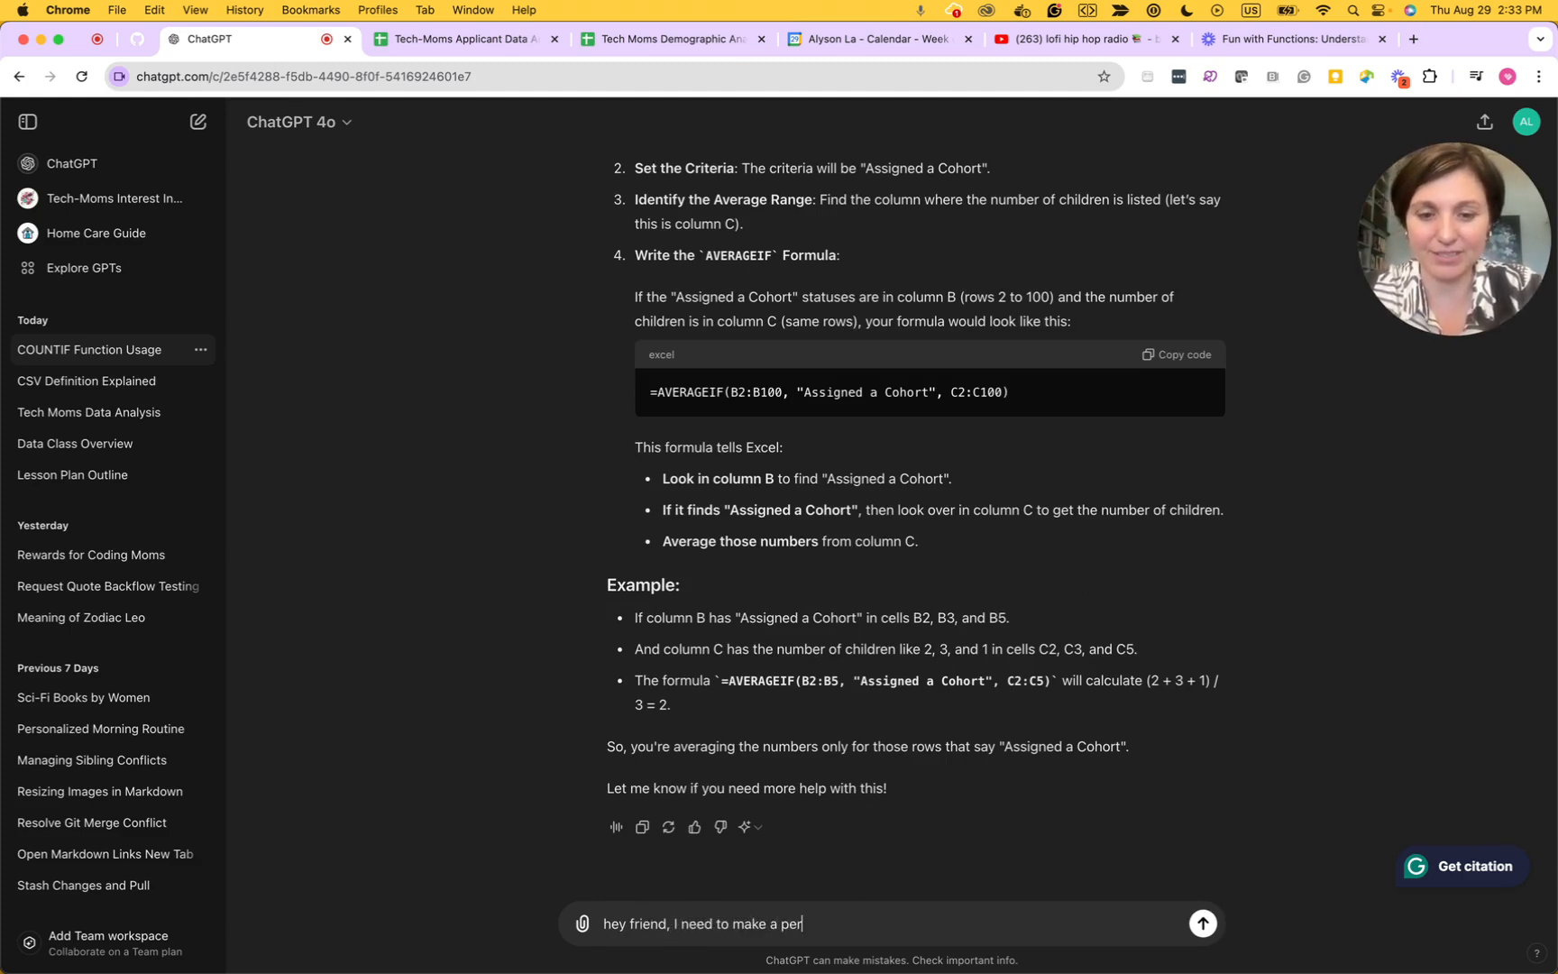
text(cettage)
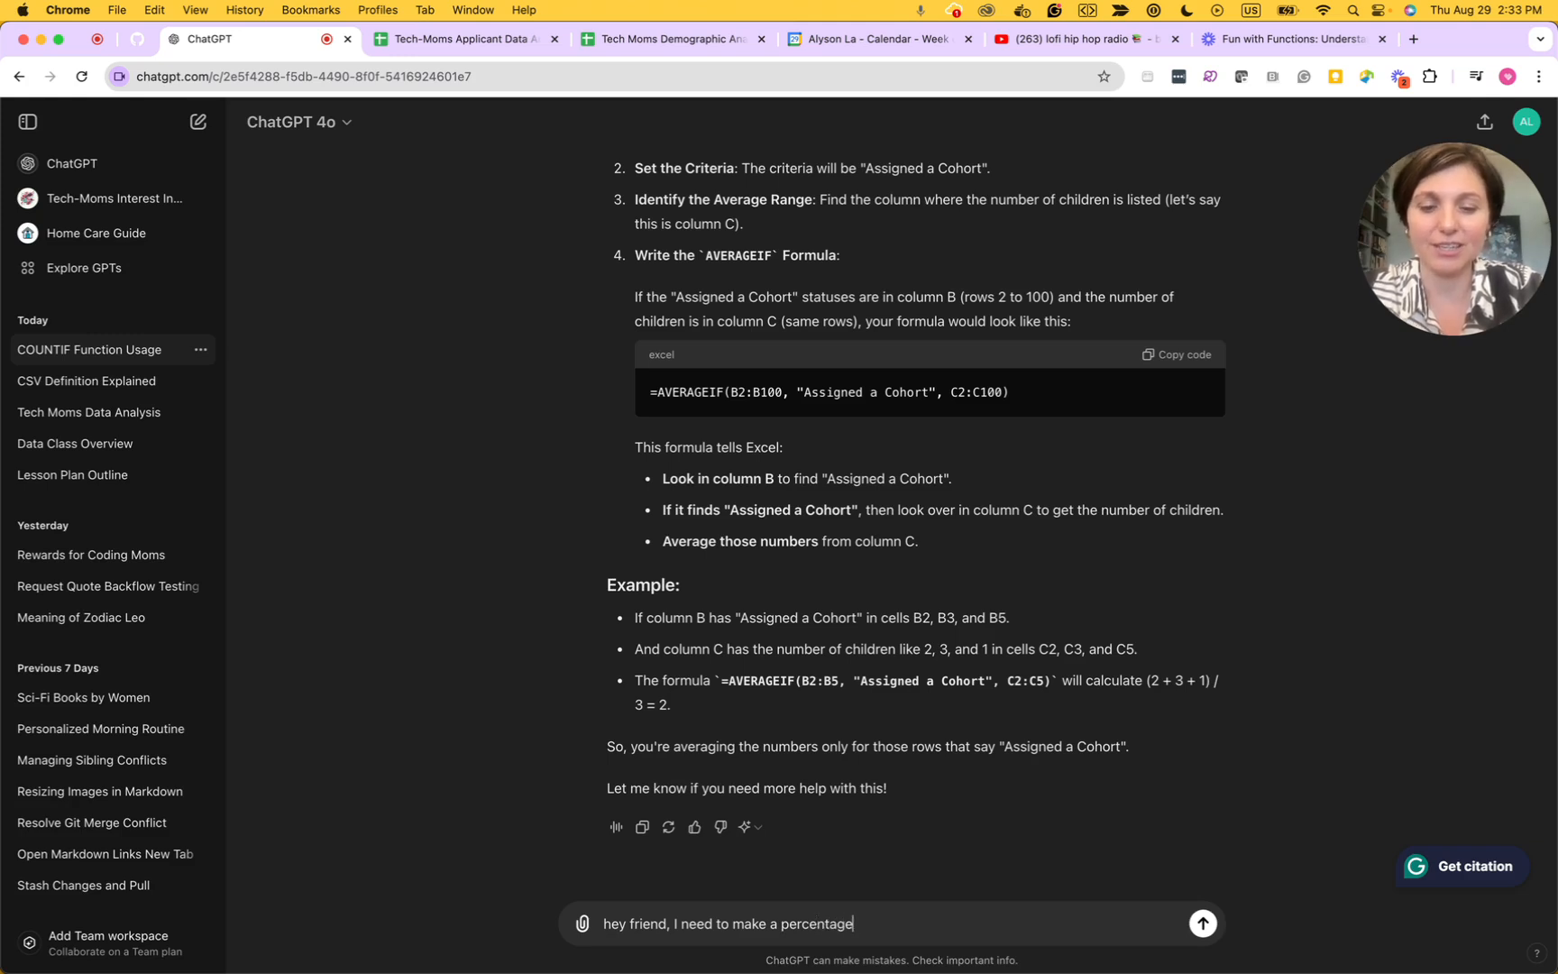
text( in google )
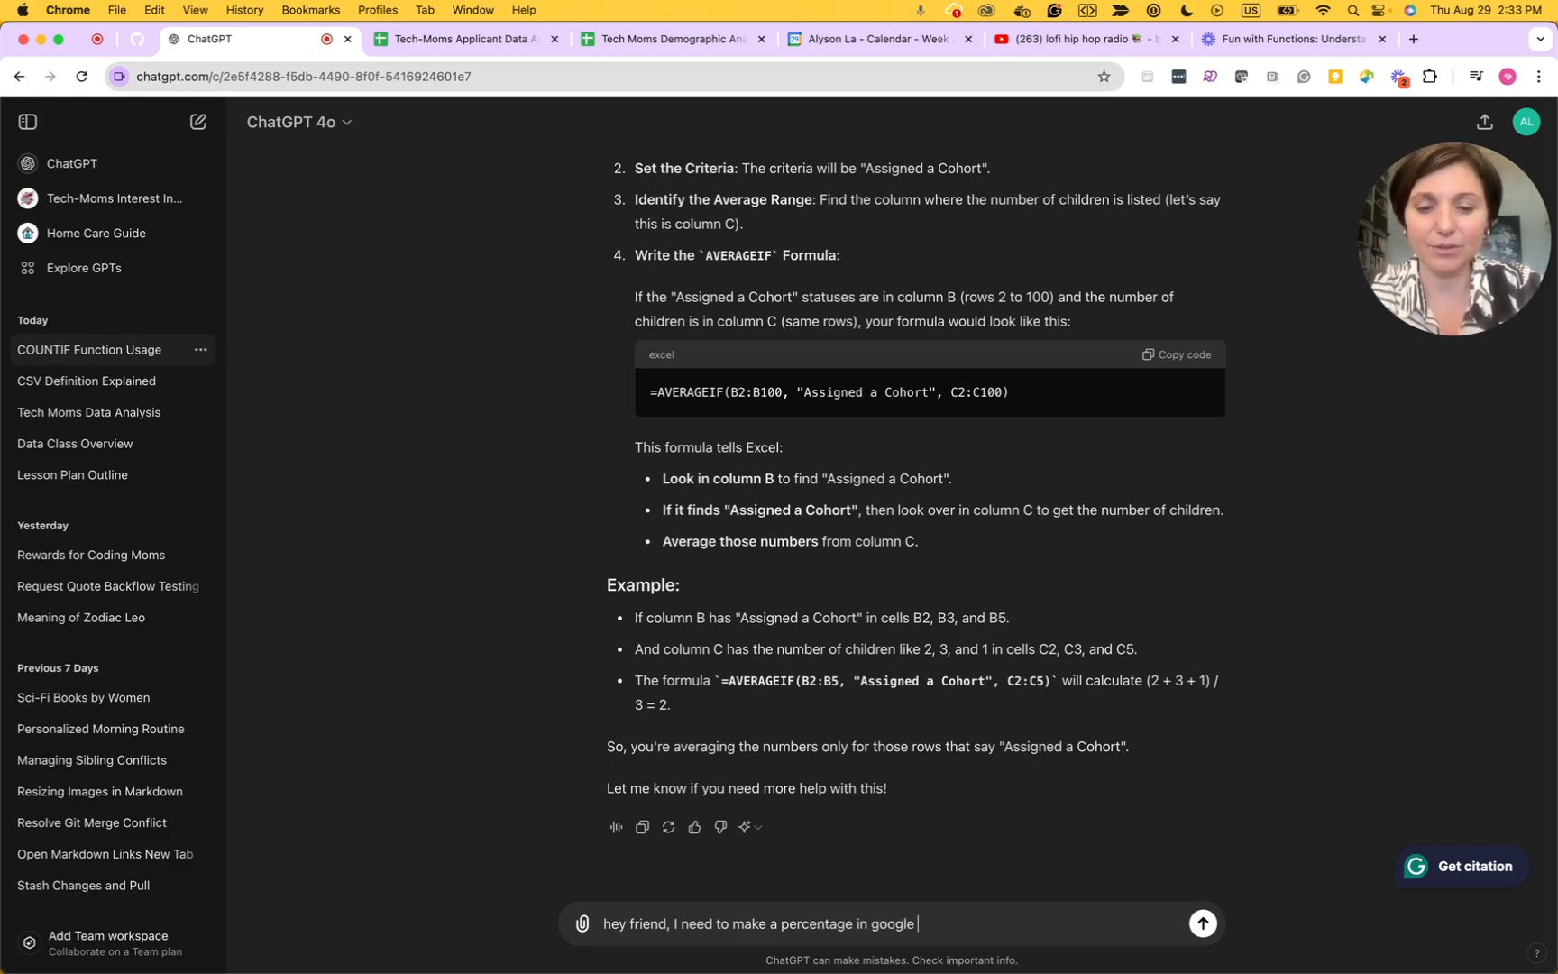
text(sheet)
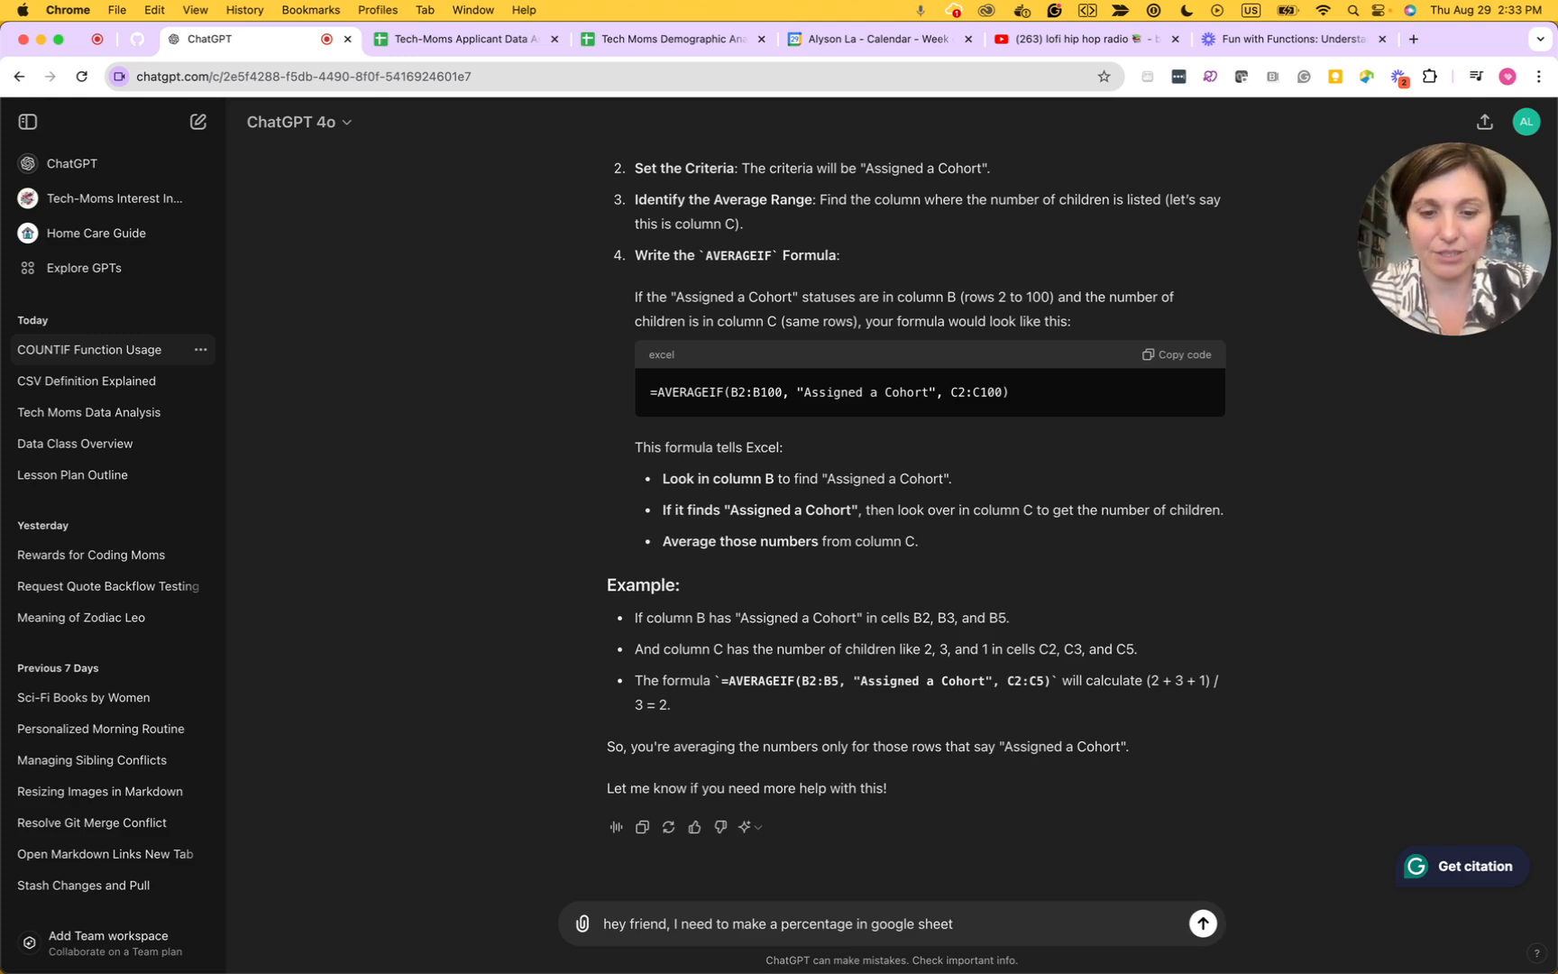
text( using)
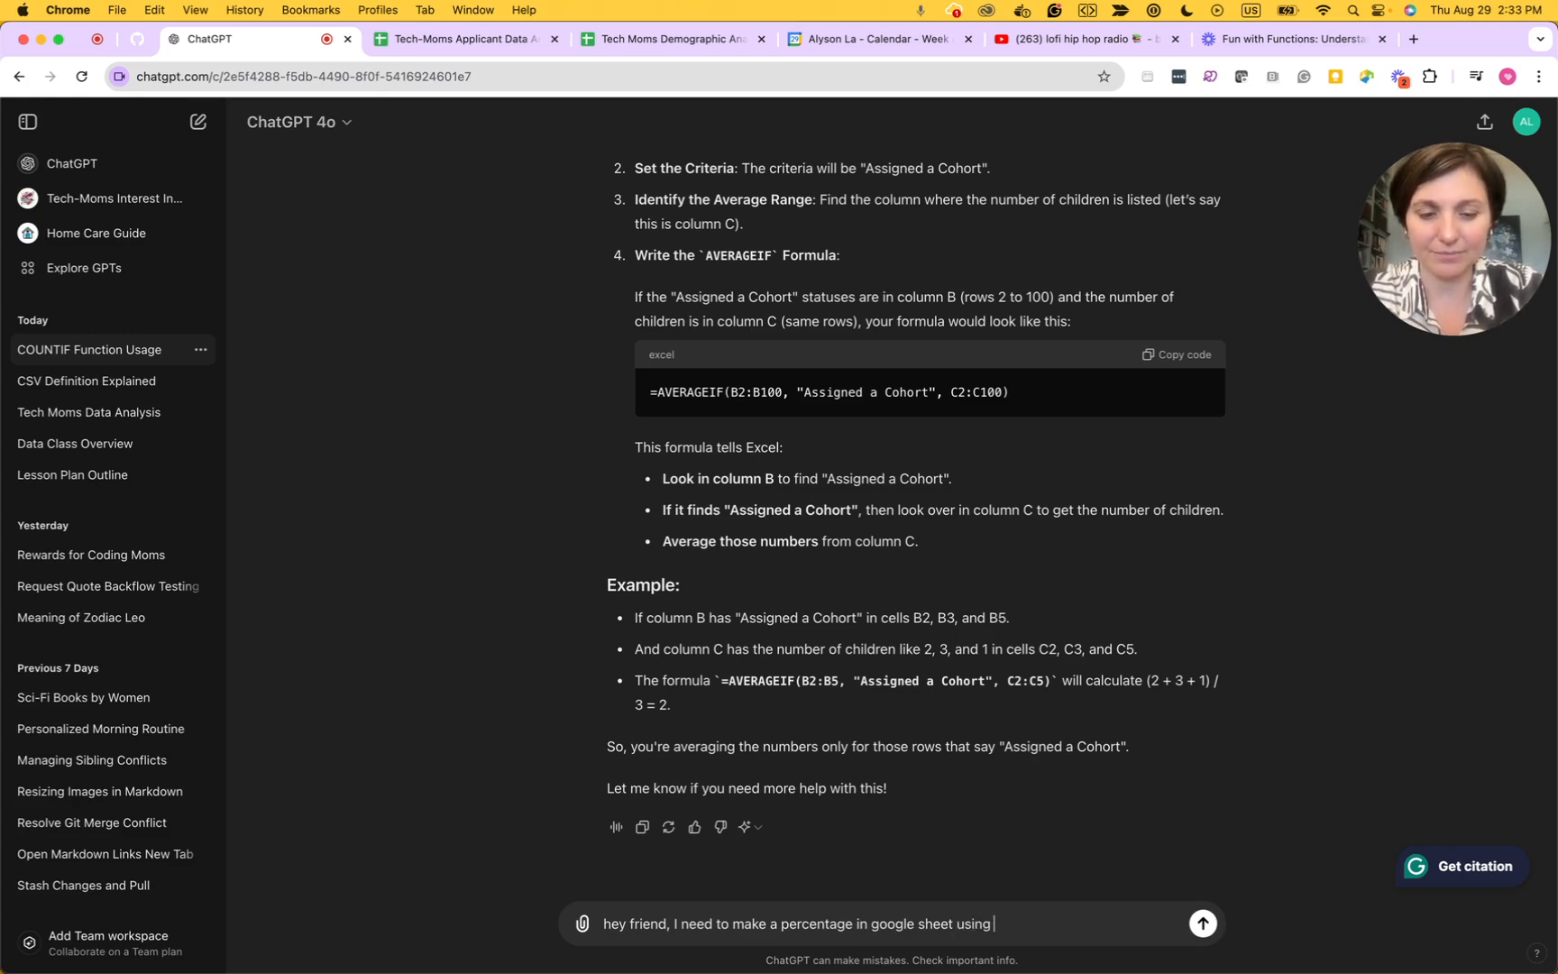
text( one cel)
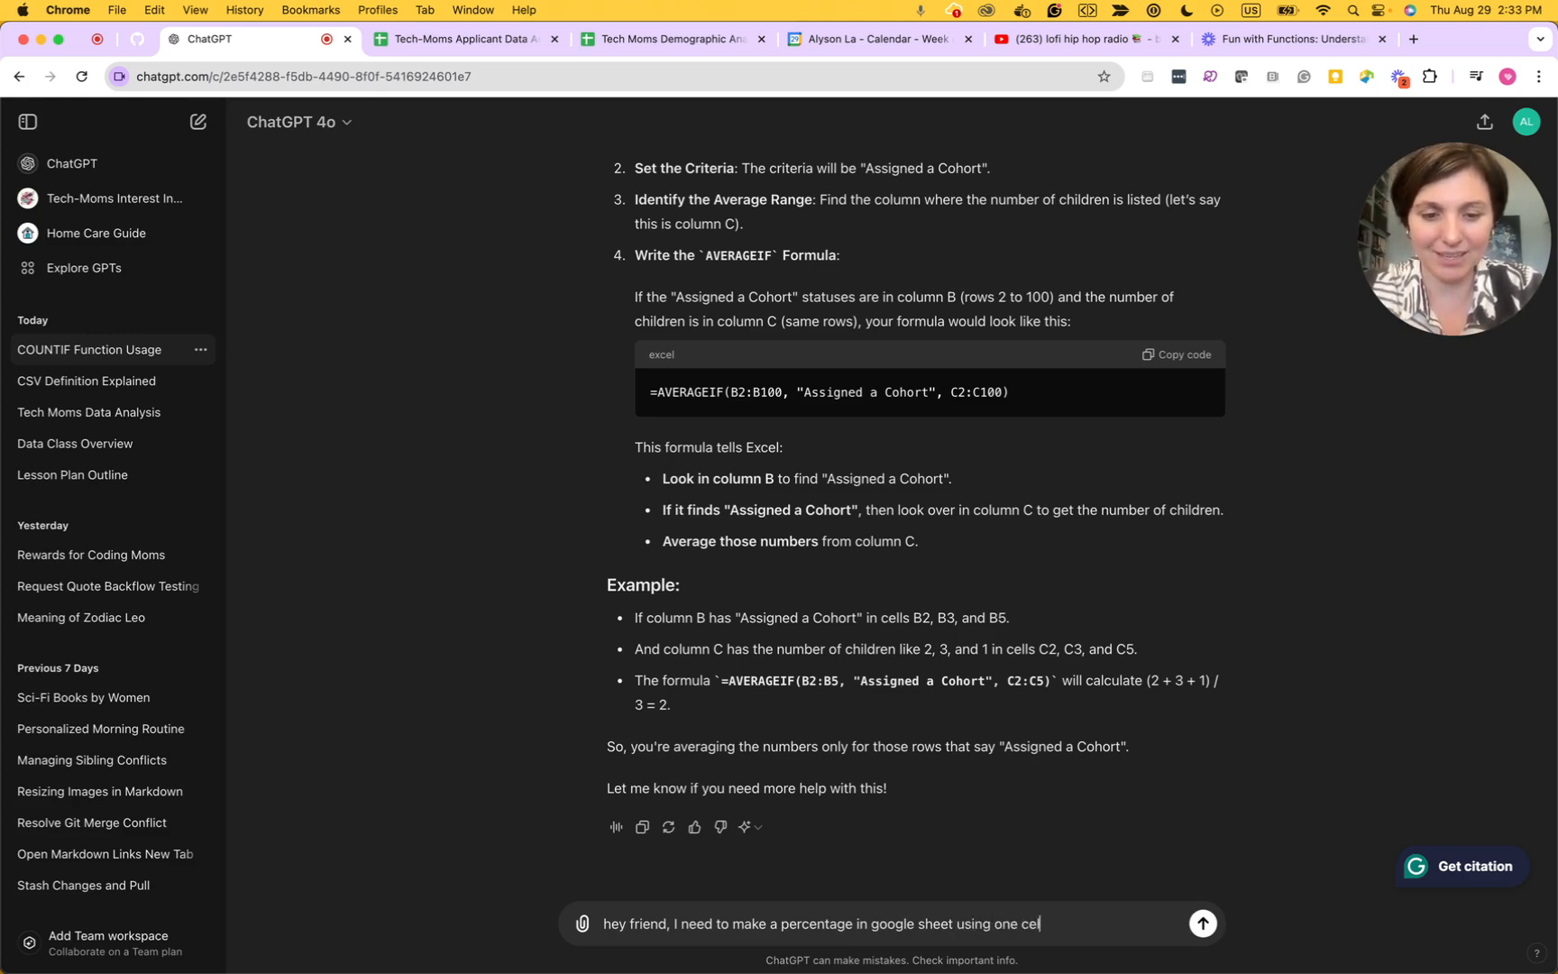
text(l that already)
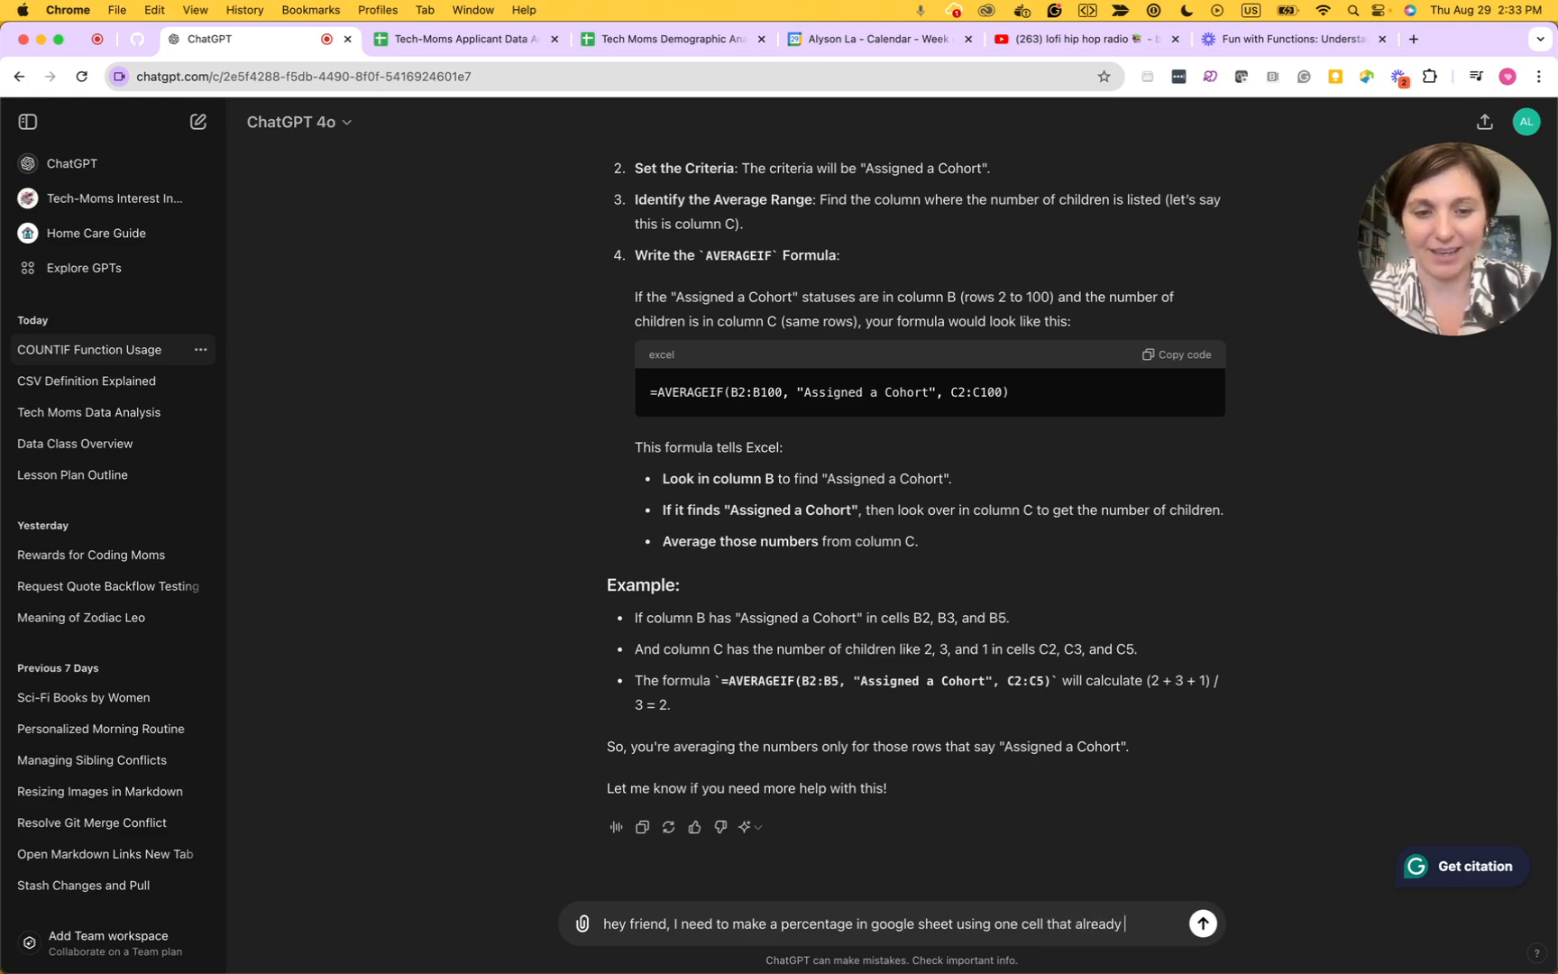
text( has this:)
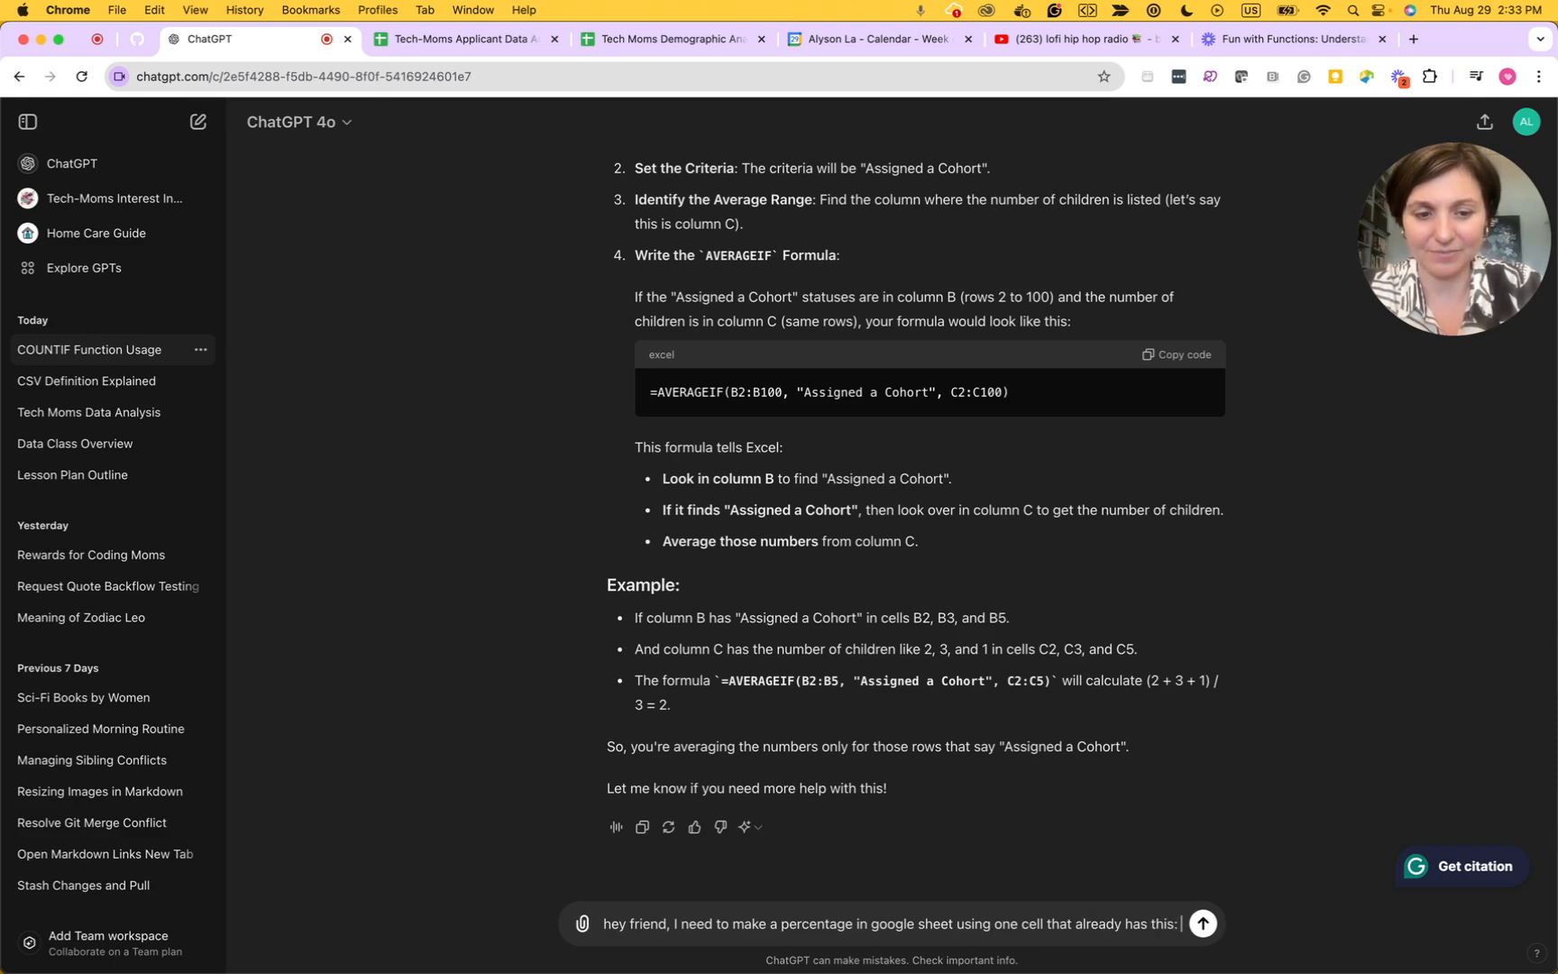
- Copy =COUNTIF(Analysis!E2:E1682, "I do not own a laptop") from the B13 formula in the spreadsheet and paste it into the ChatGPT message
click(682, 45)
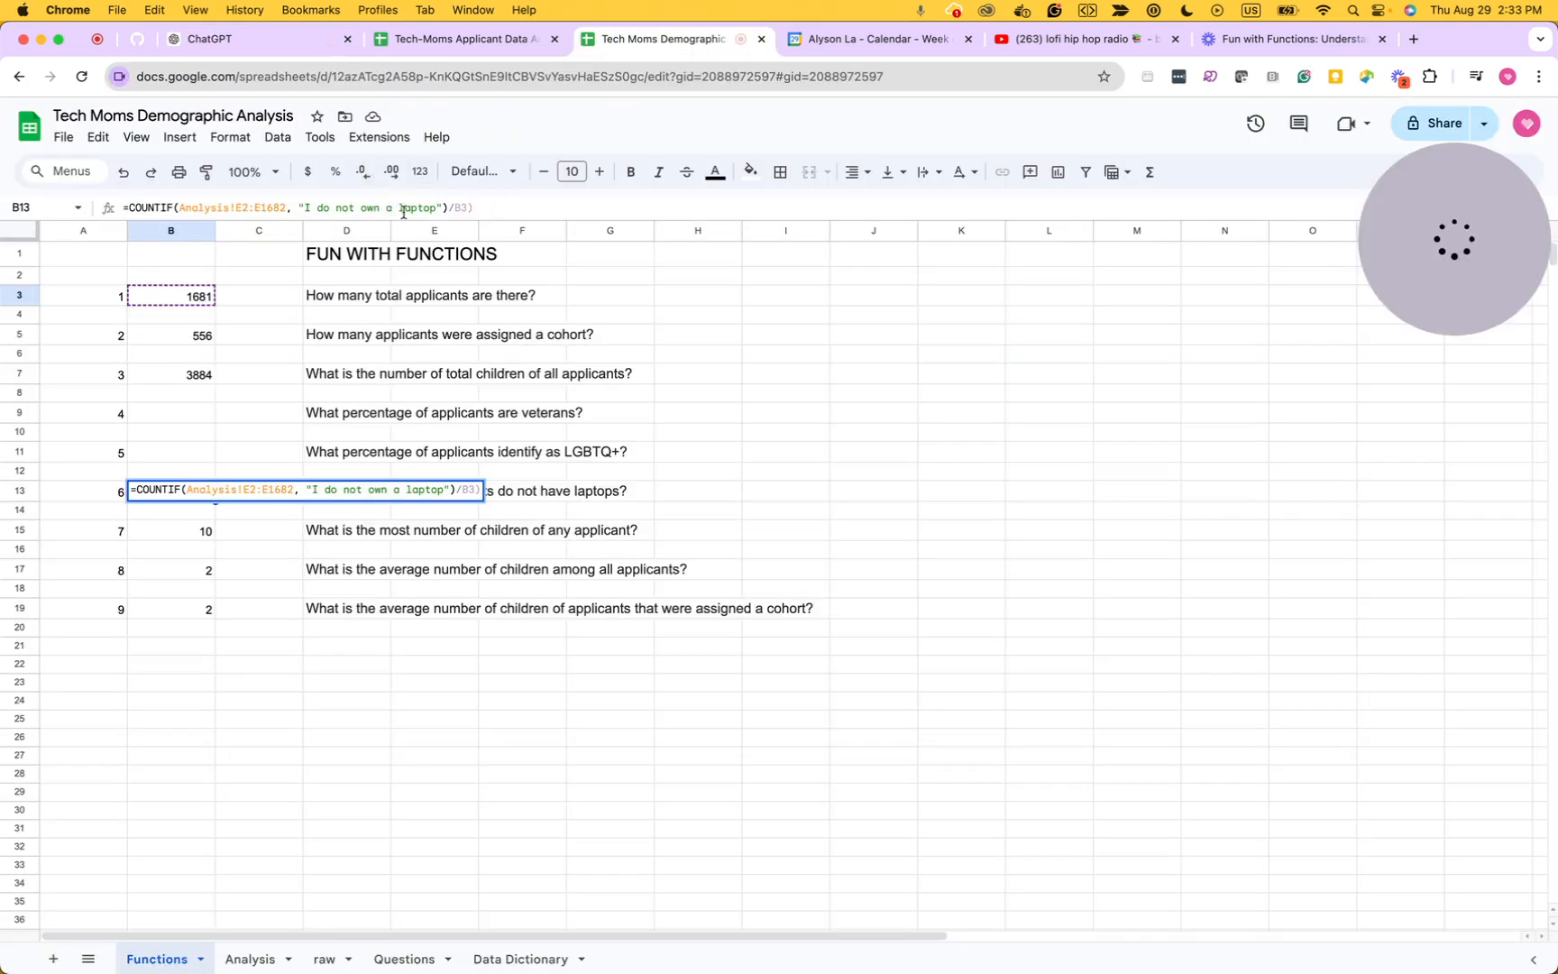
drag(449, 207, 120, 208)
key(super+c)
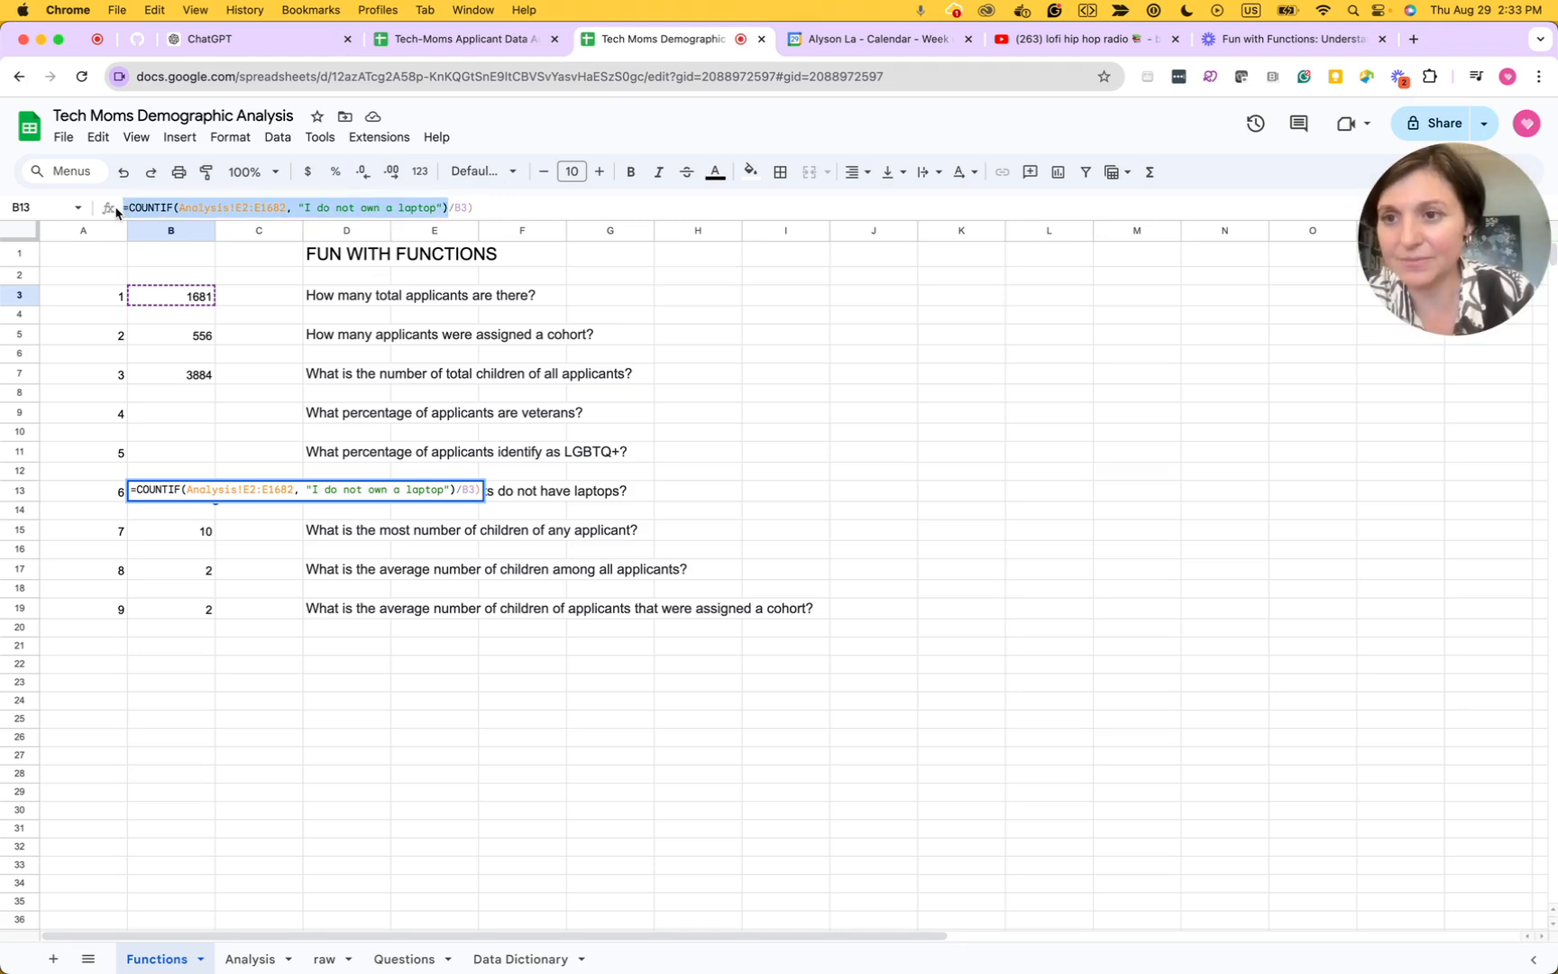
click(210, 45)
key(super+v)
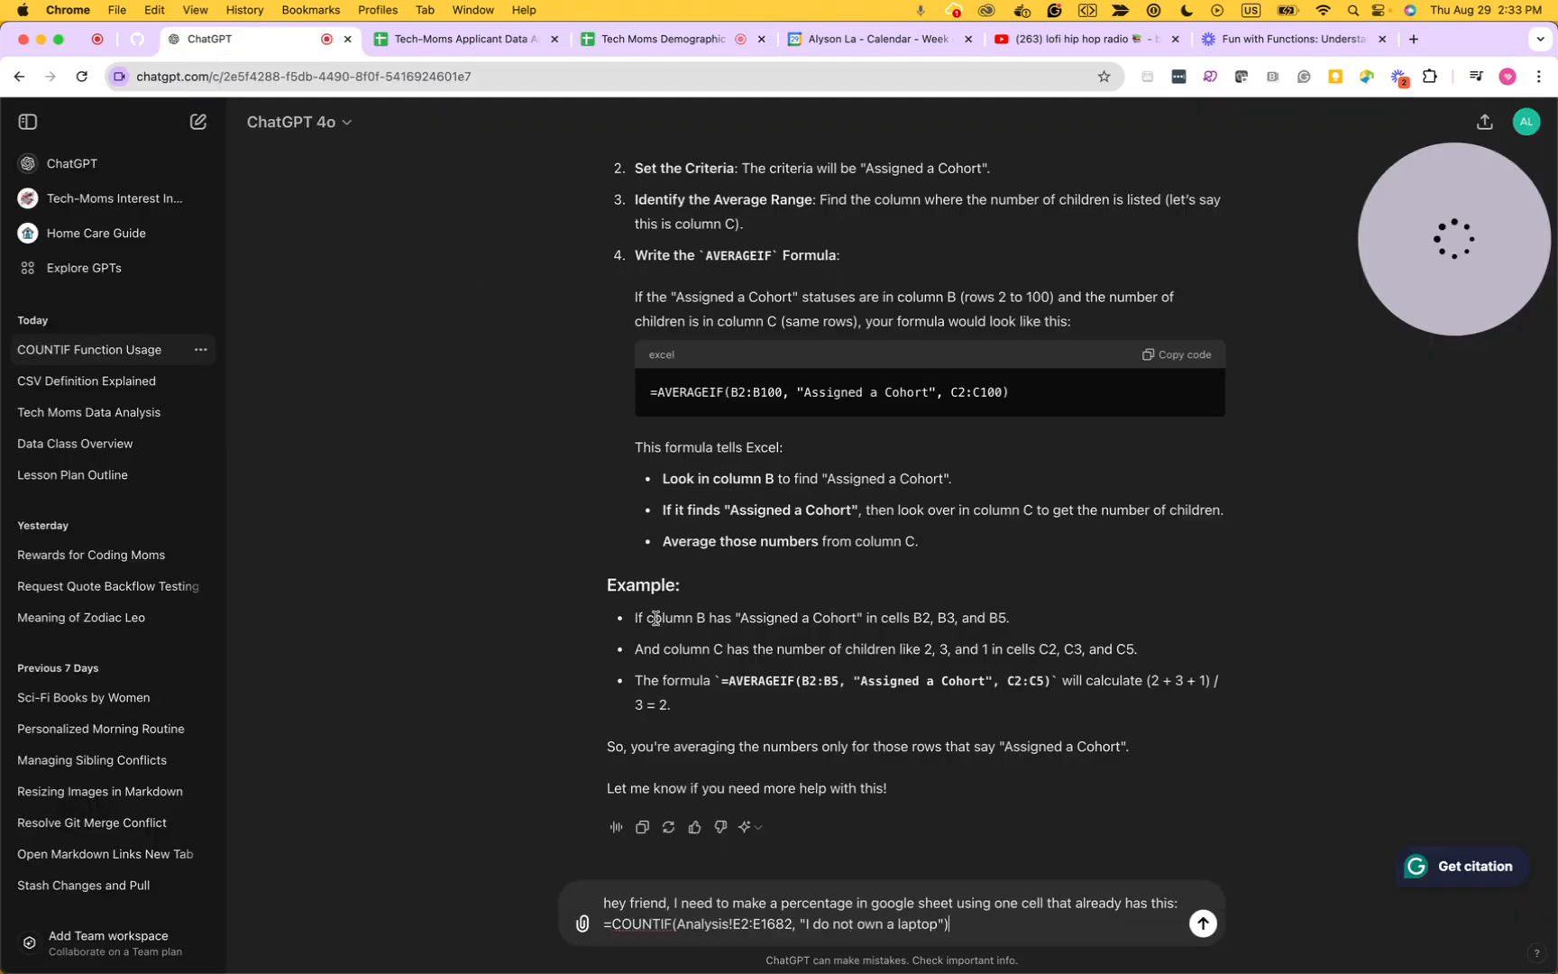
- Complete the ChatGPT message with "and the total number in another cell. How do I create a percent formula?" and send it
text(and the tota)
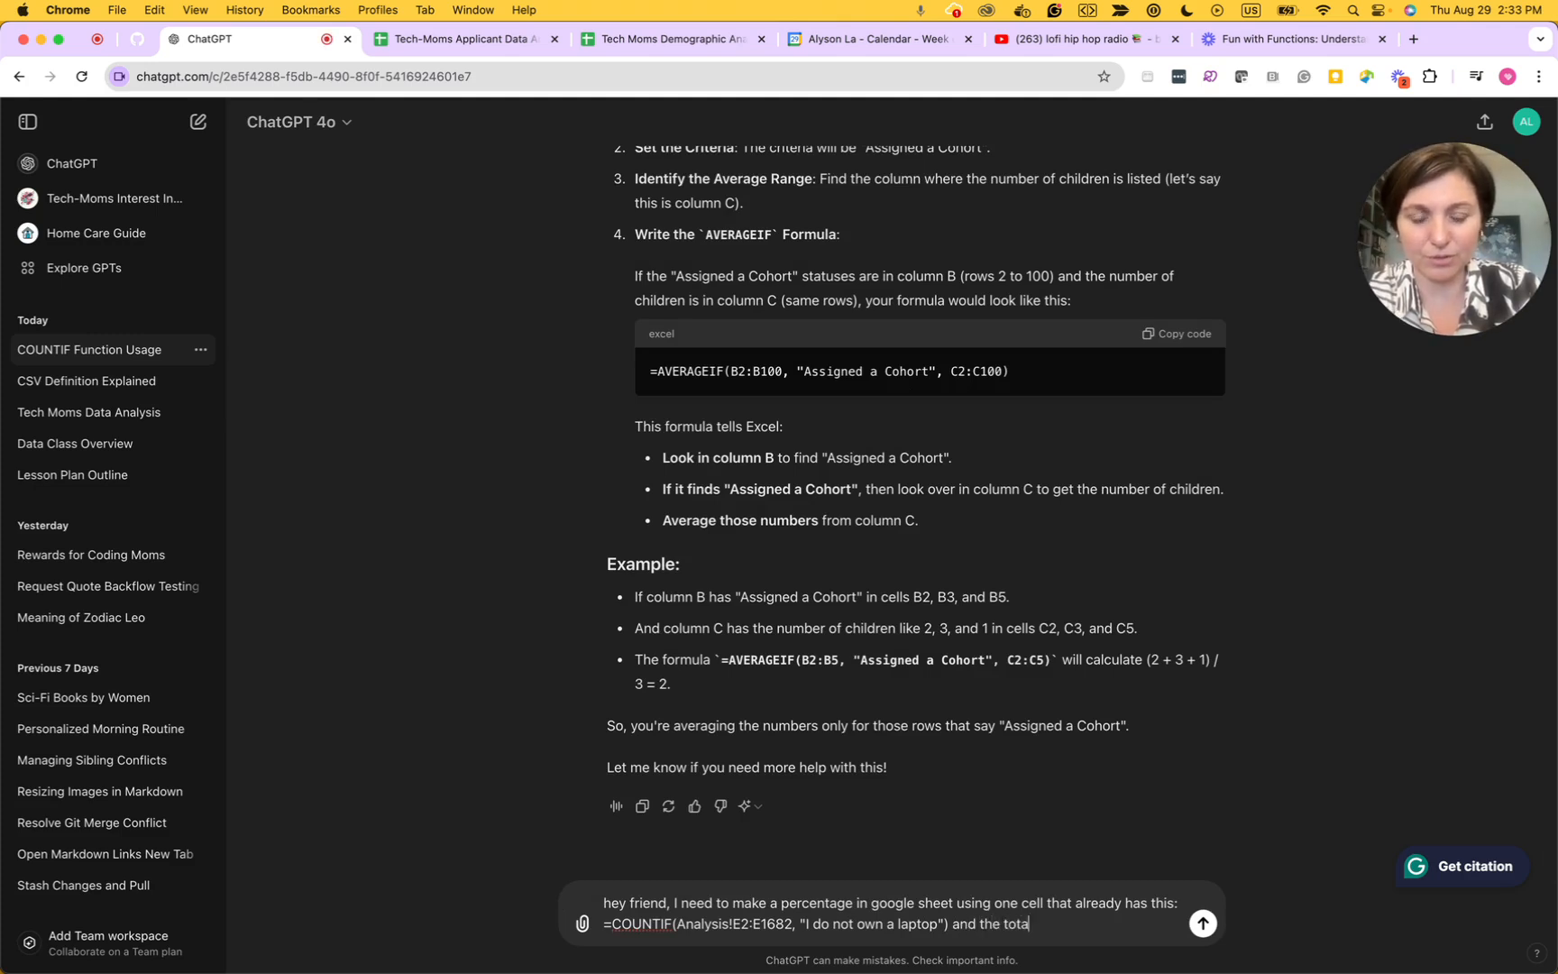
text(l number in)
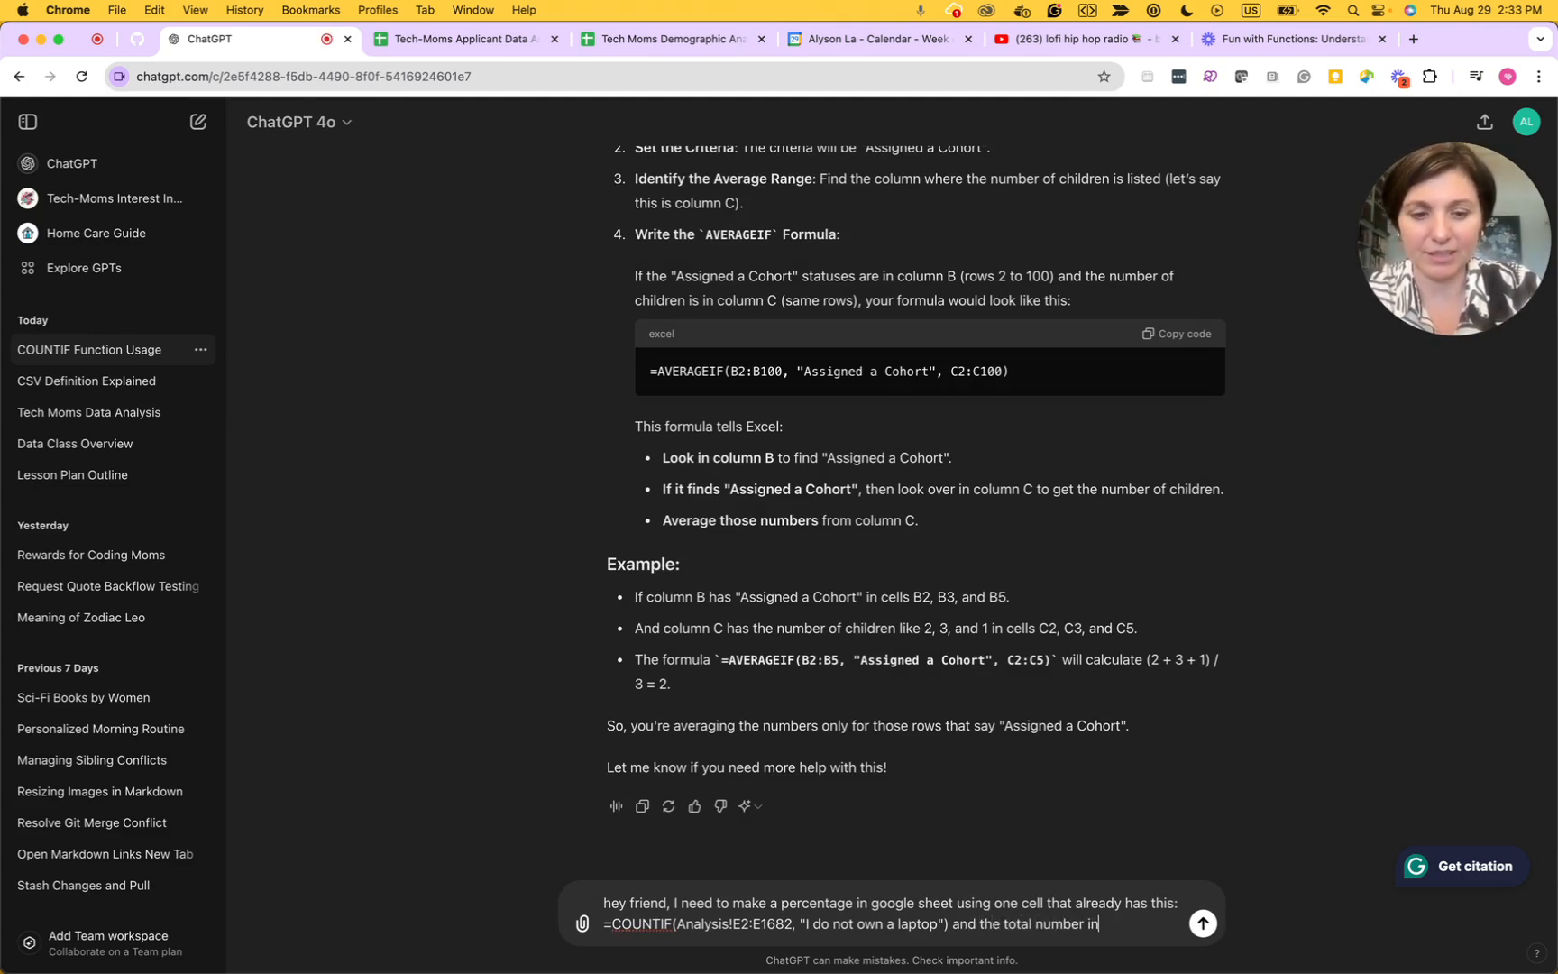
text( another c)
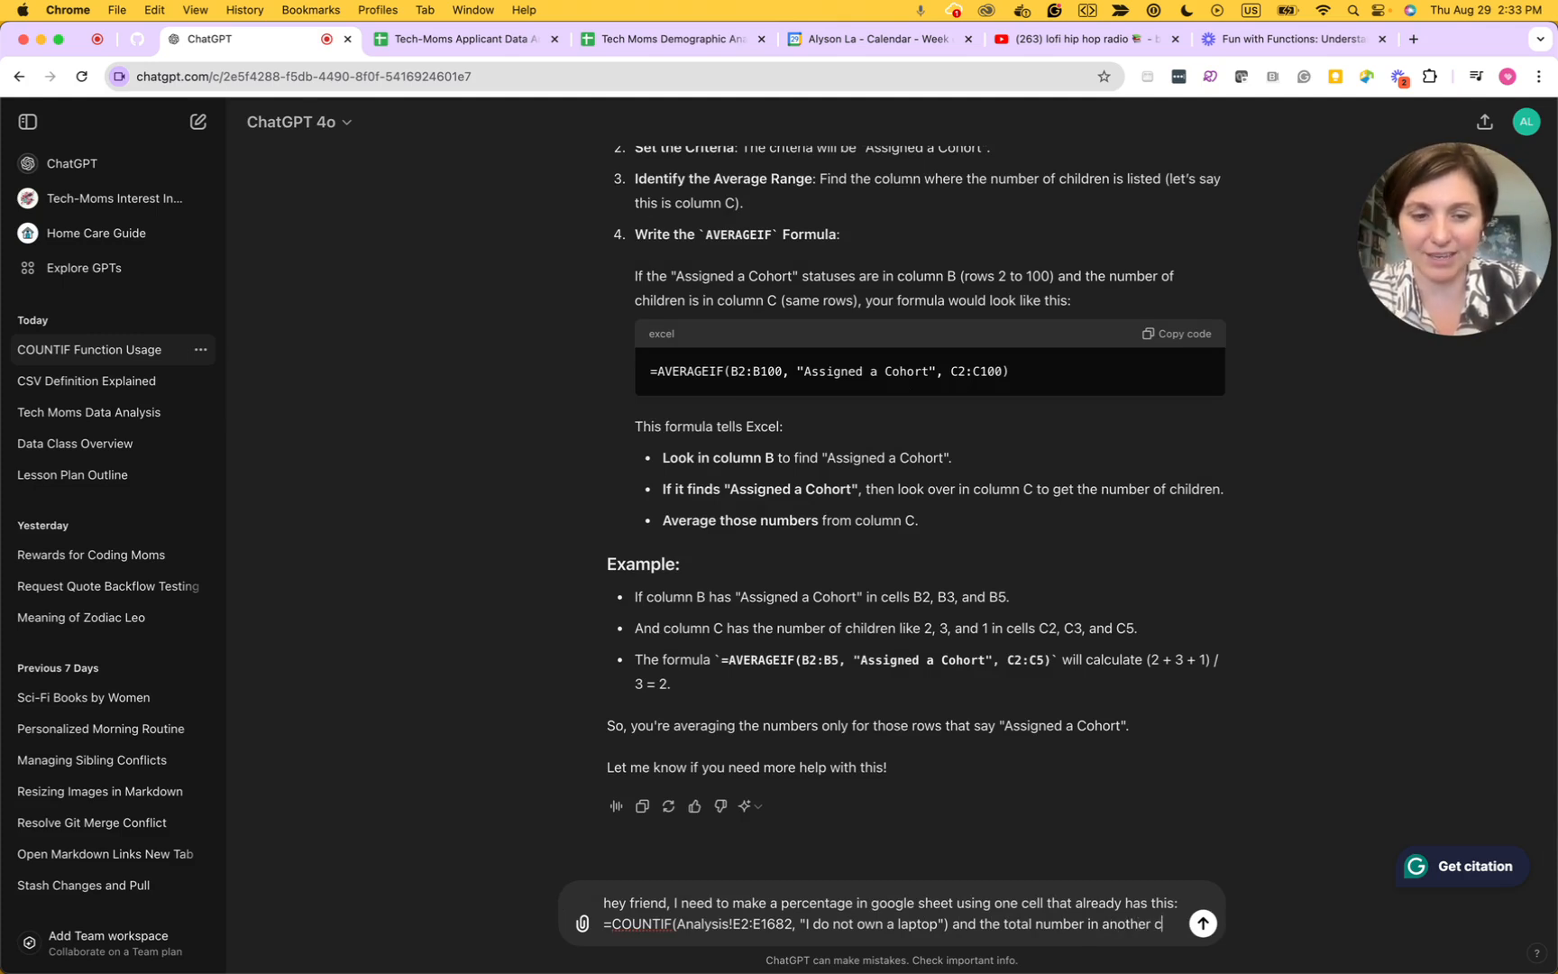
text(eel. How do I)
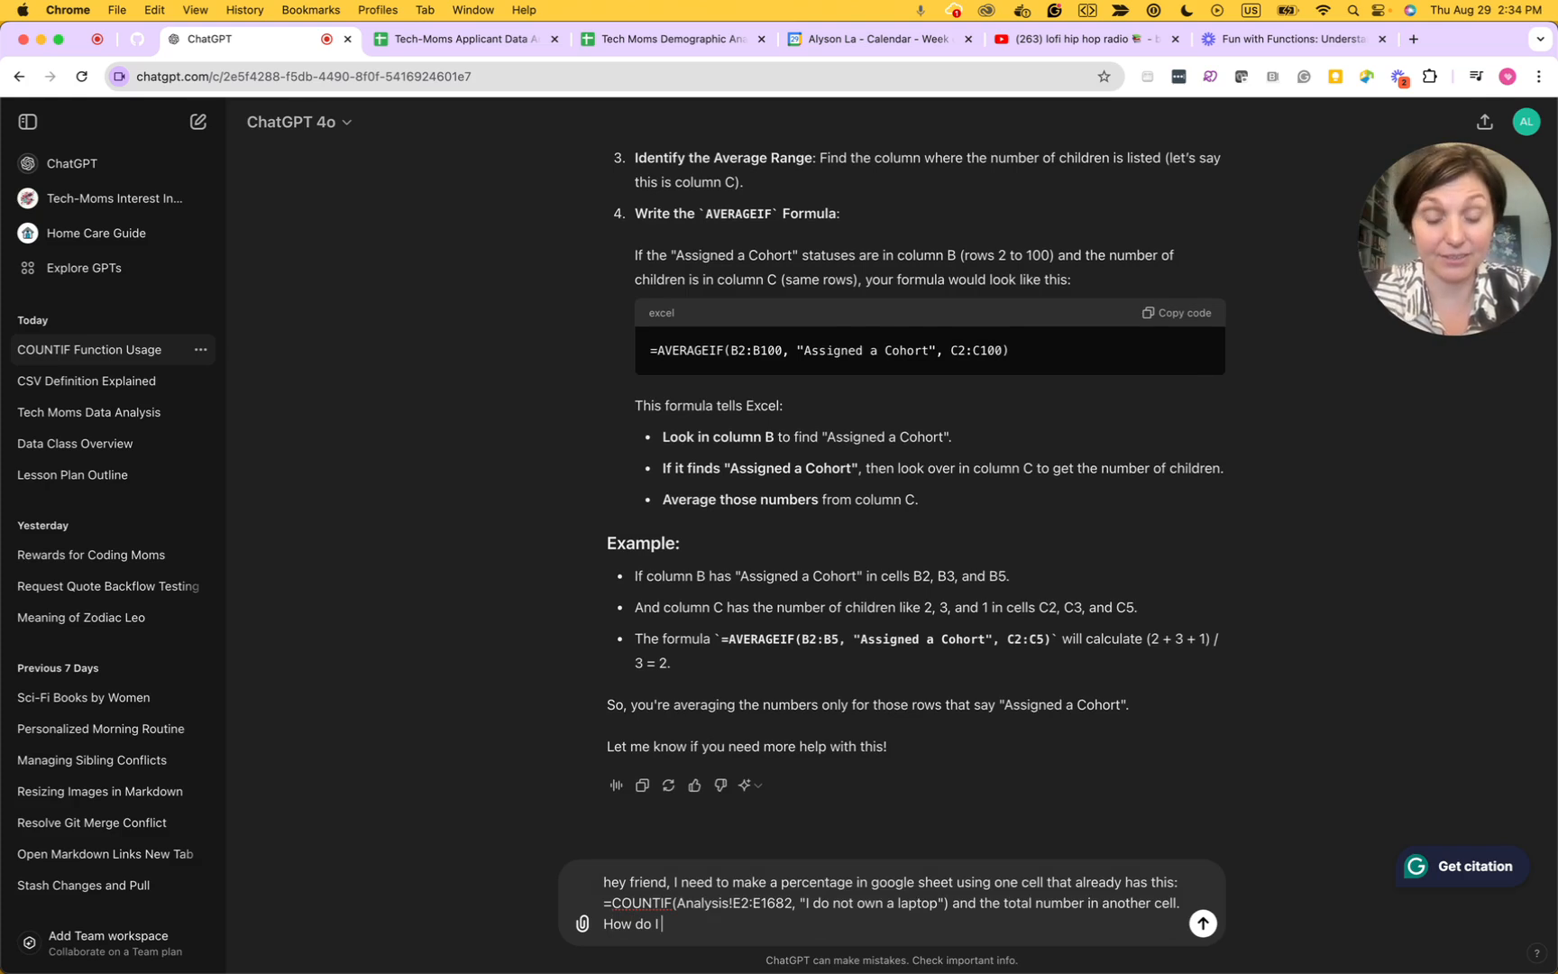
text( create a p)
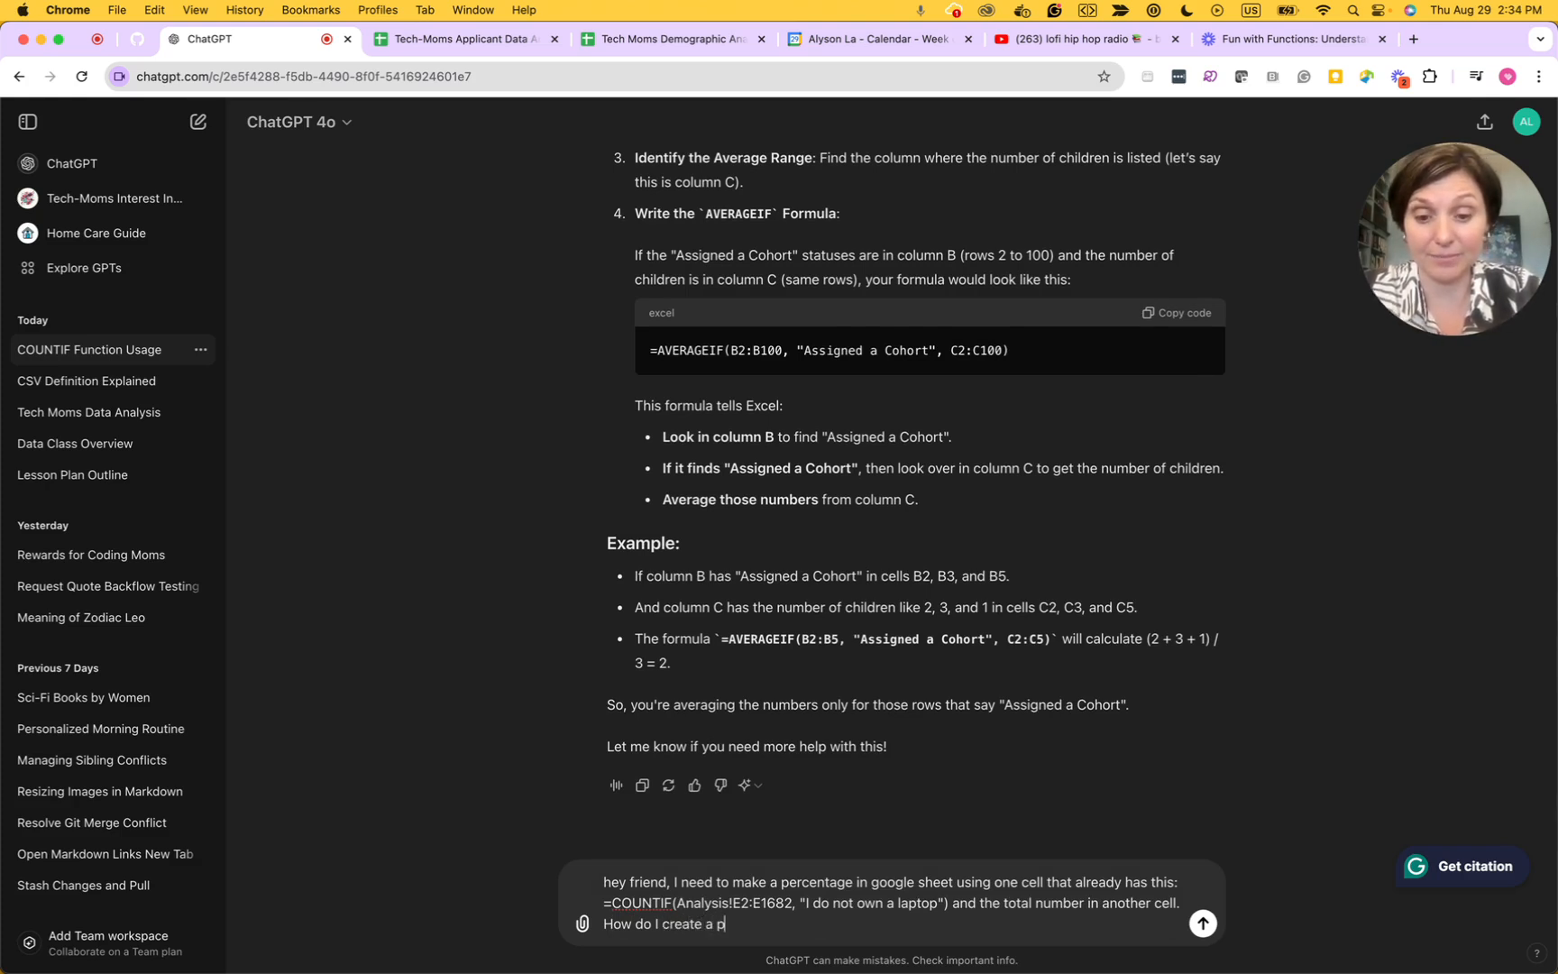
text(erce)
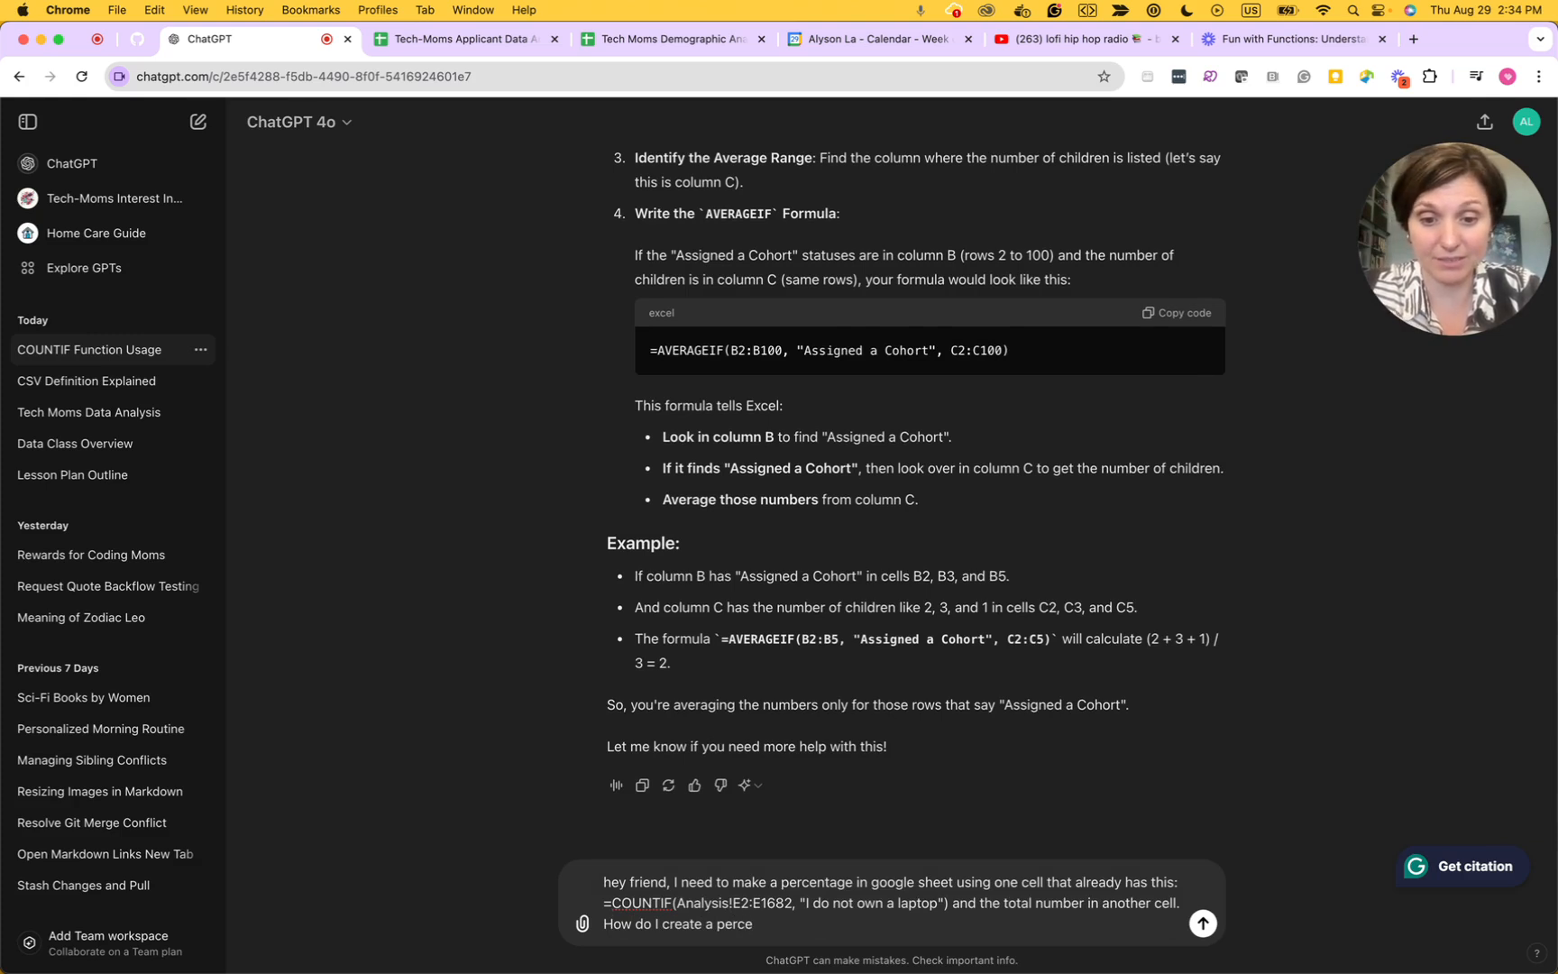
text(nt forma)
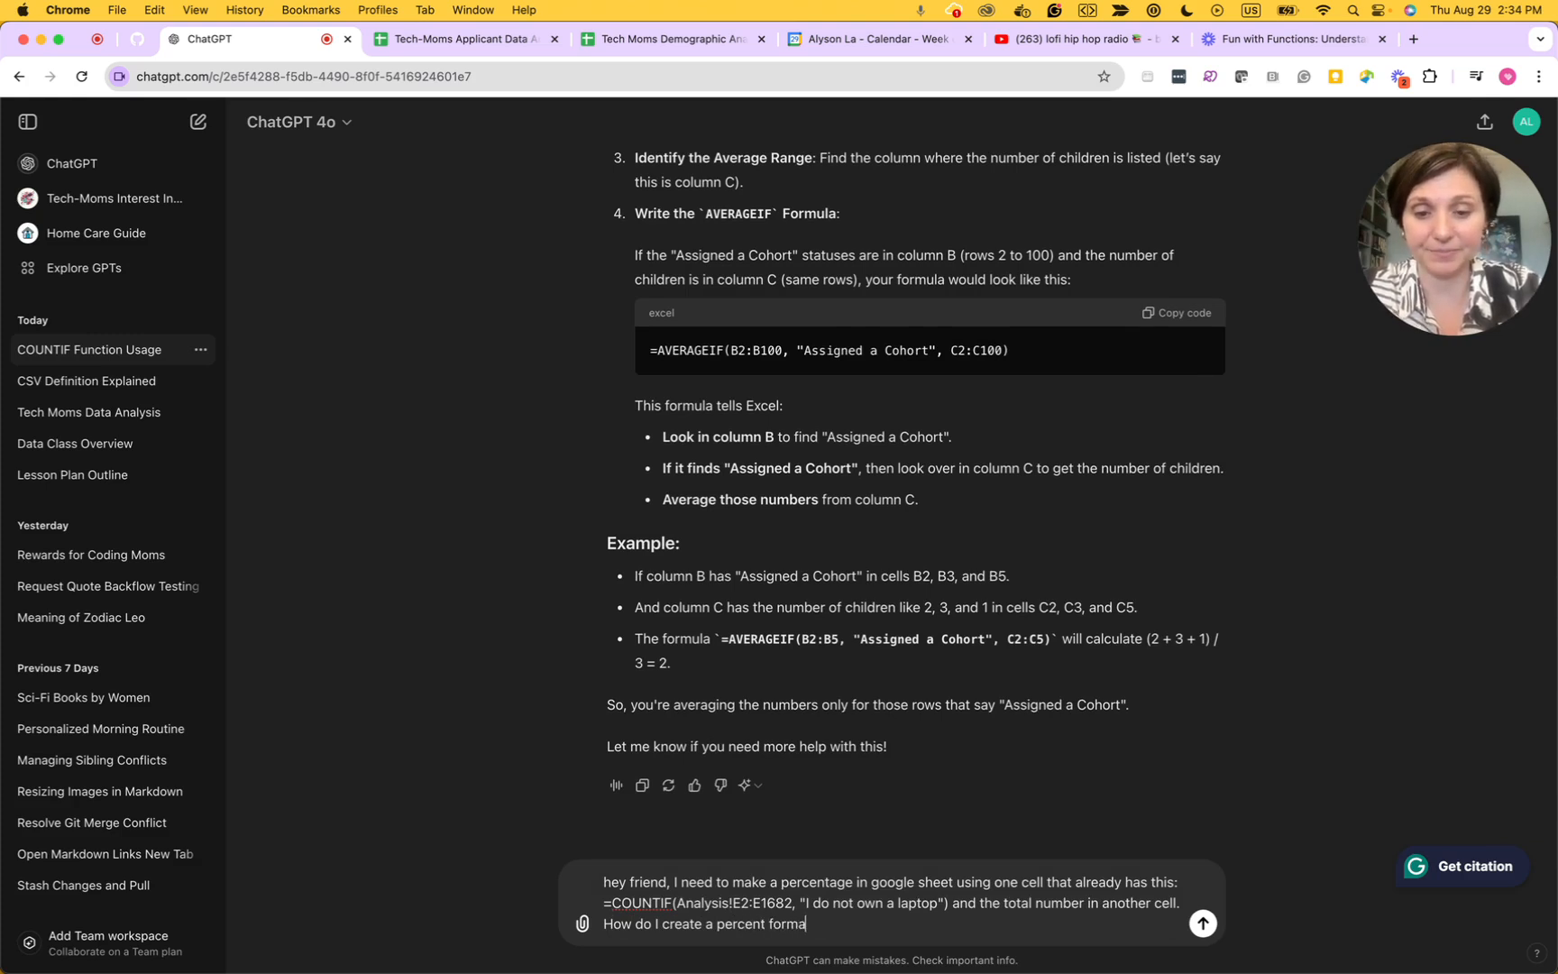
text(t)
key(BackSpace)
key(BackSpace)
text(u)
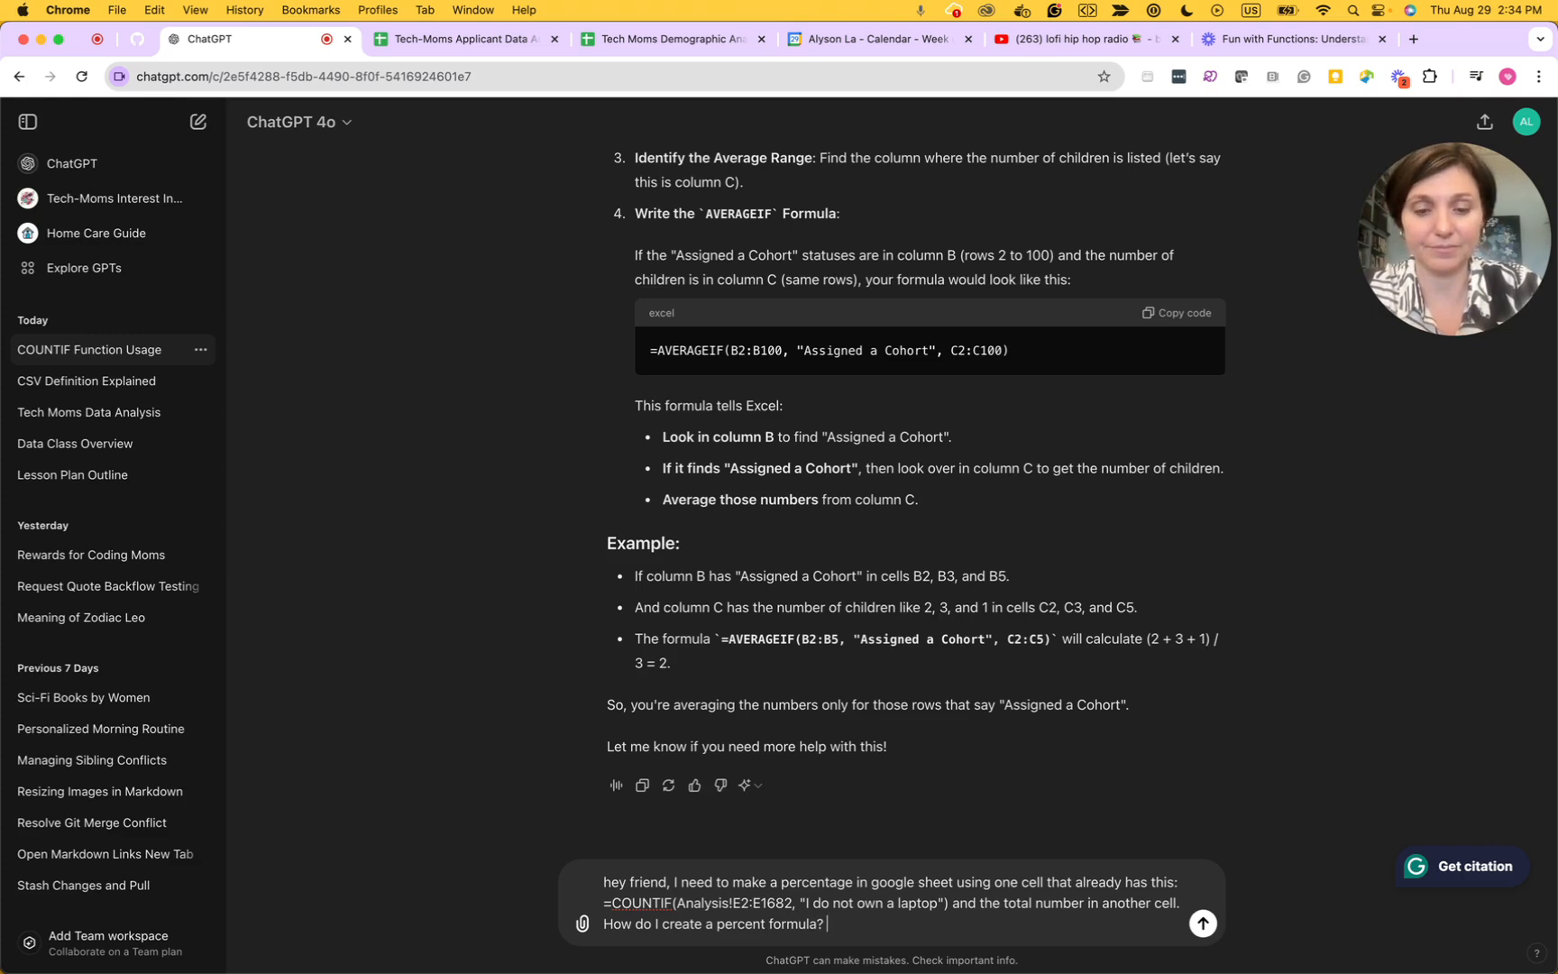
text(la?)
key(Return)
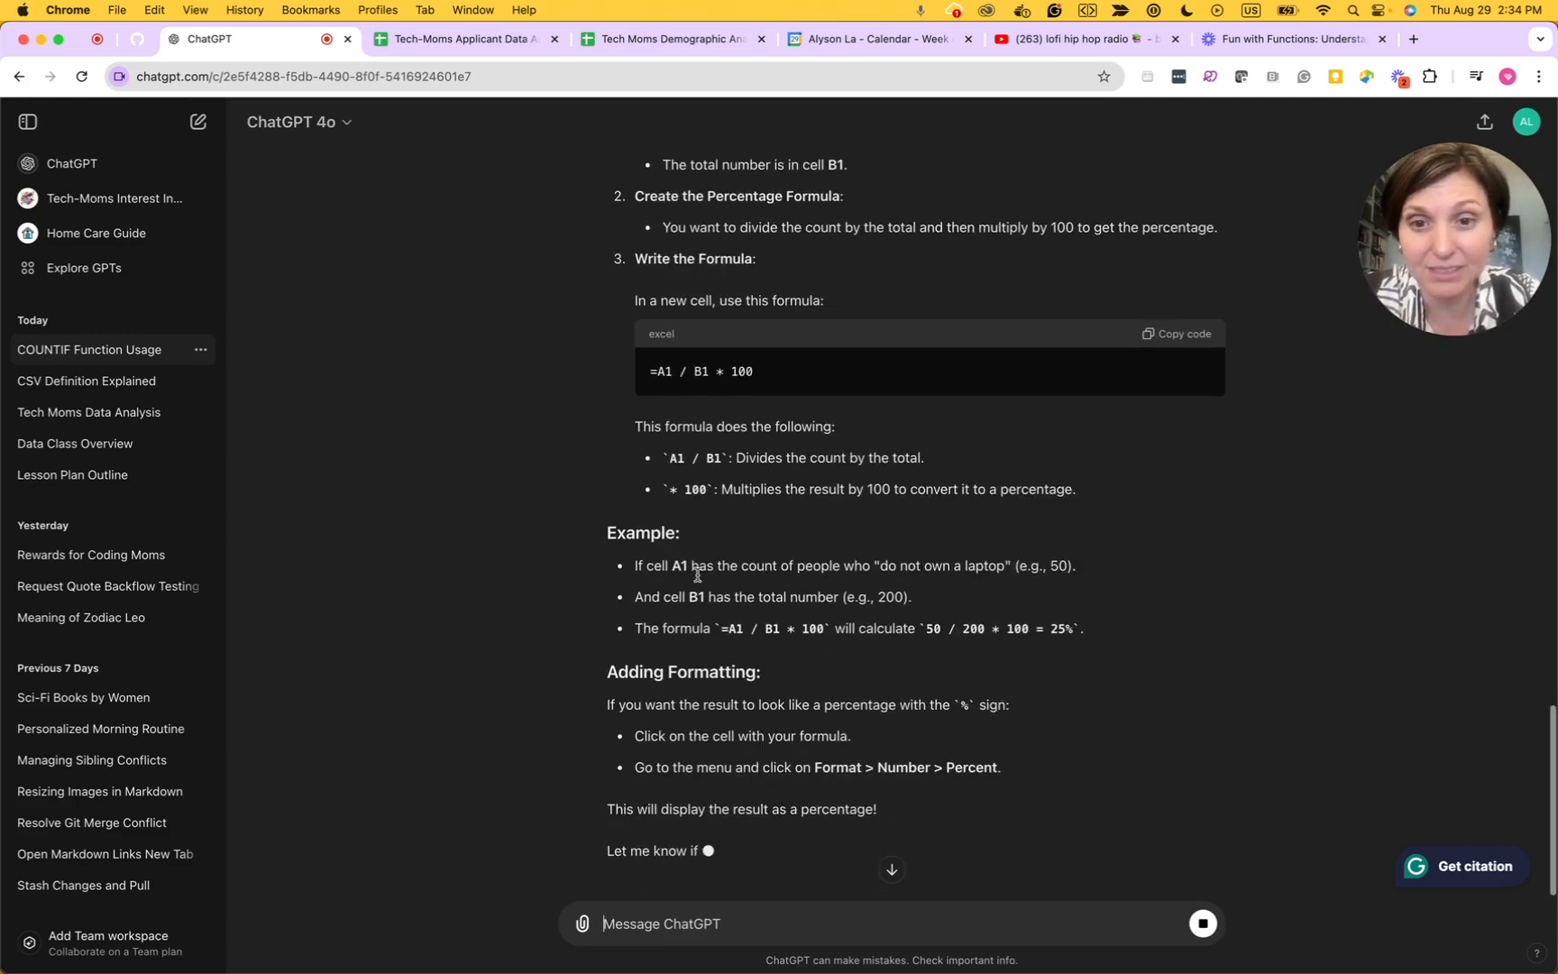
- Switch back to the Tech Moms Demographic Analysis spreadsheet and append another division by B3 to the end of the B13 formula
click(633, 40)
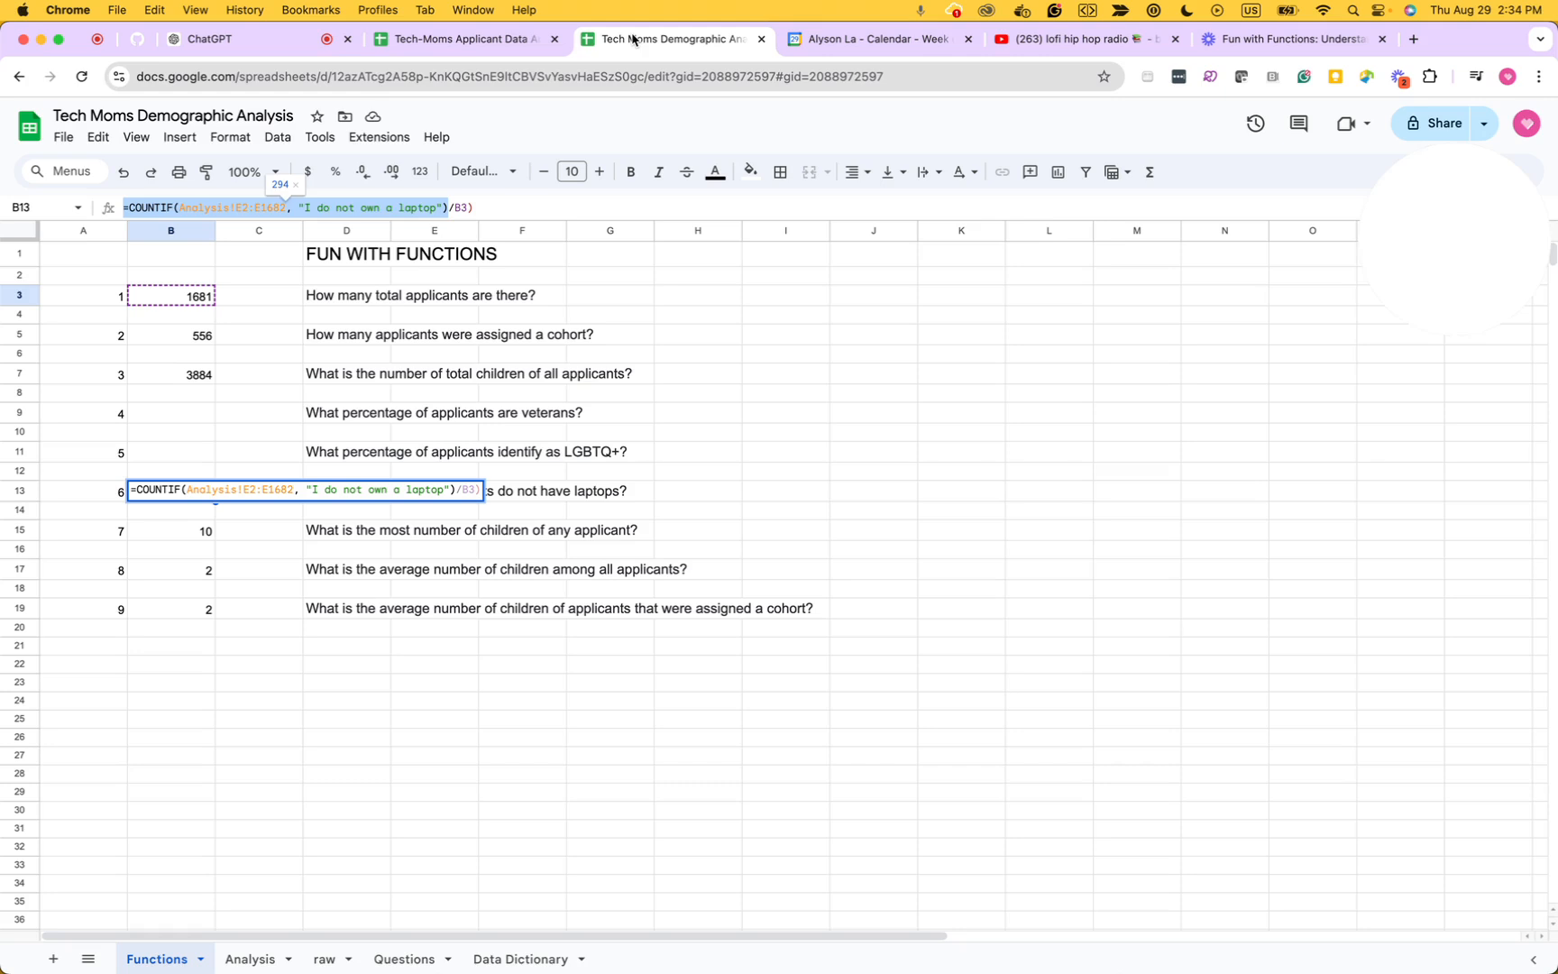
click(488, 201)
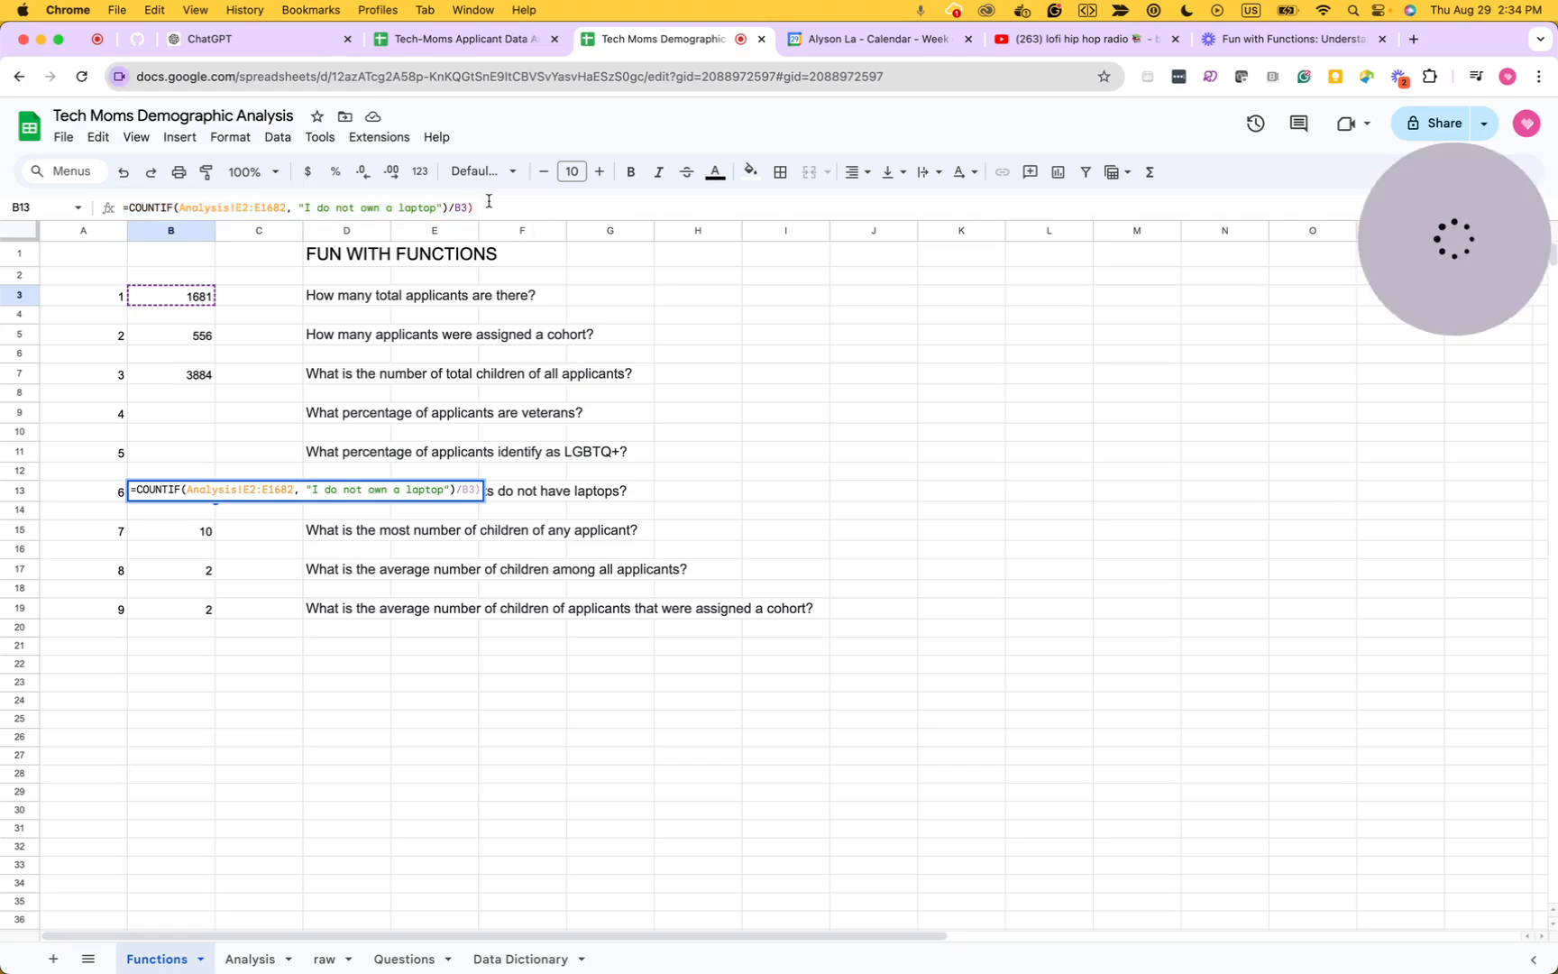
text(/)
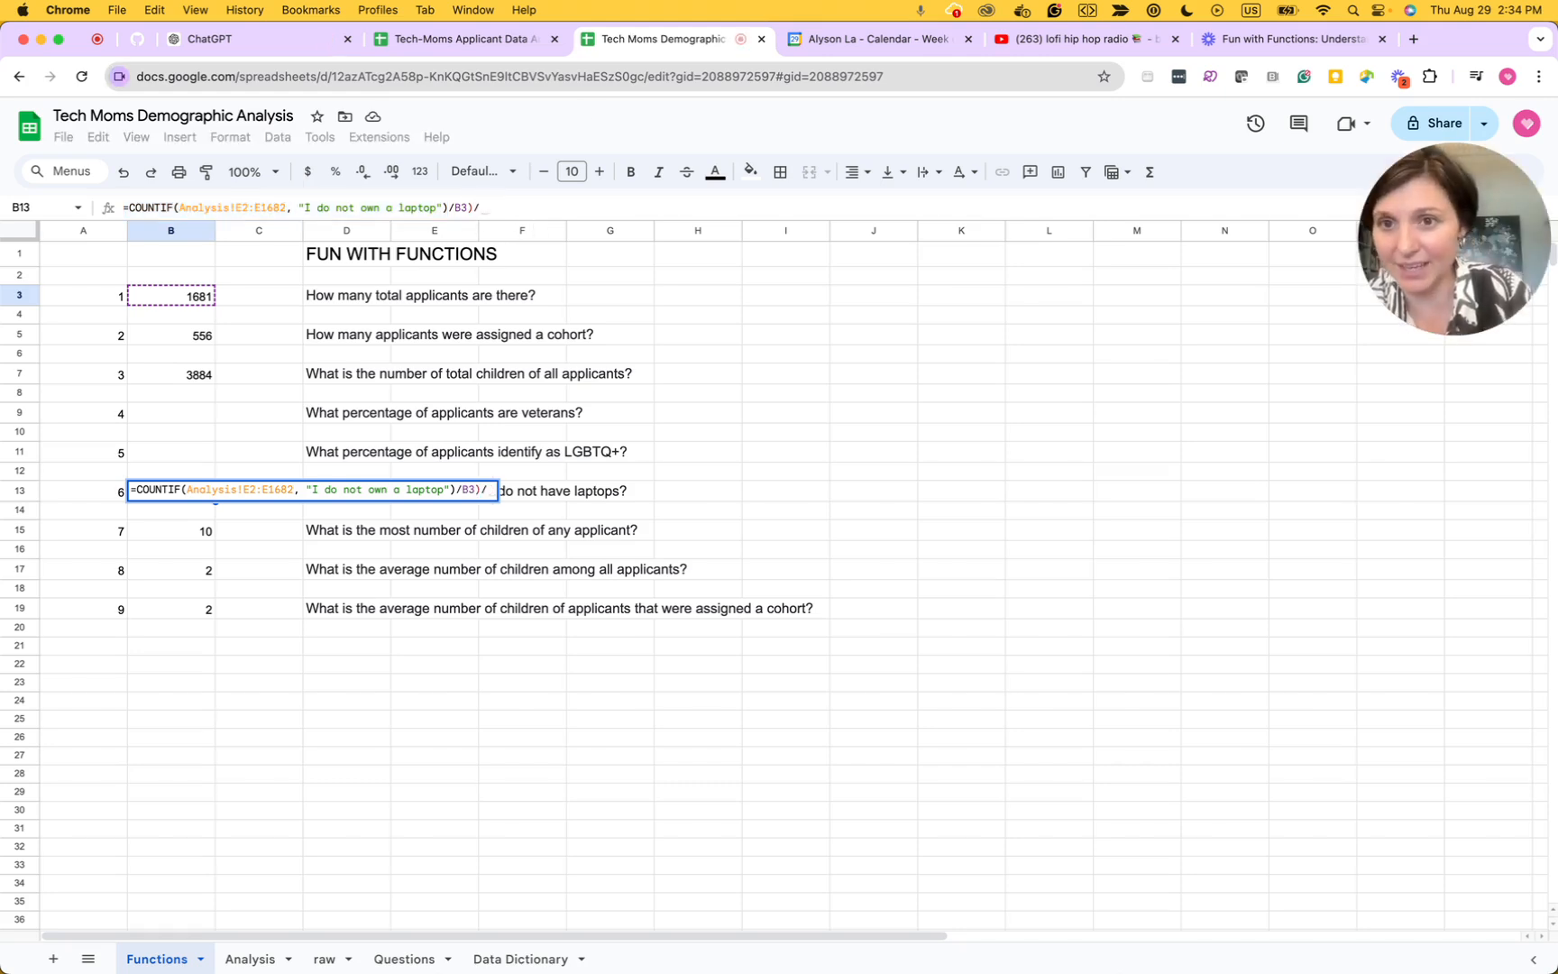
click(188, 300)
- Add an opening parenthesis before COUNTIF in B13, remove the trailing /B3 after the closing parenthesis, and enter the formula
click(130, 209)
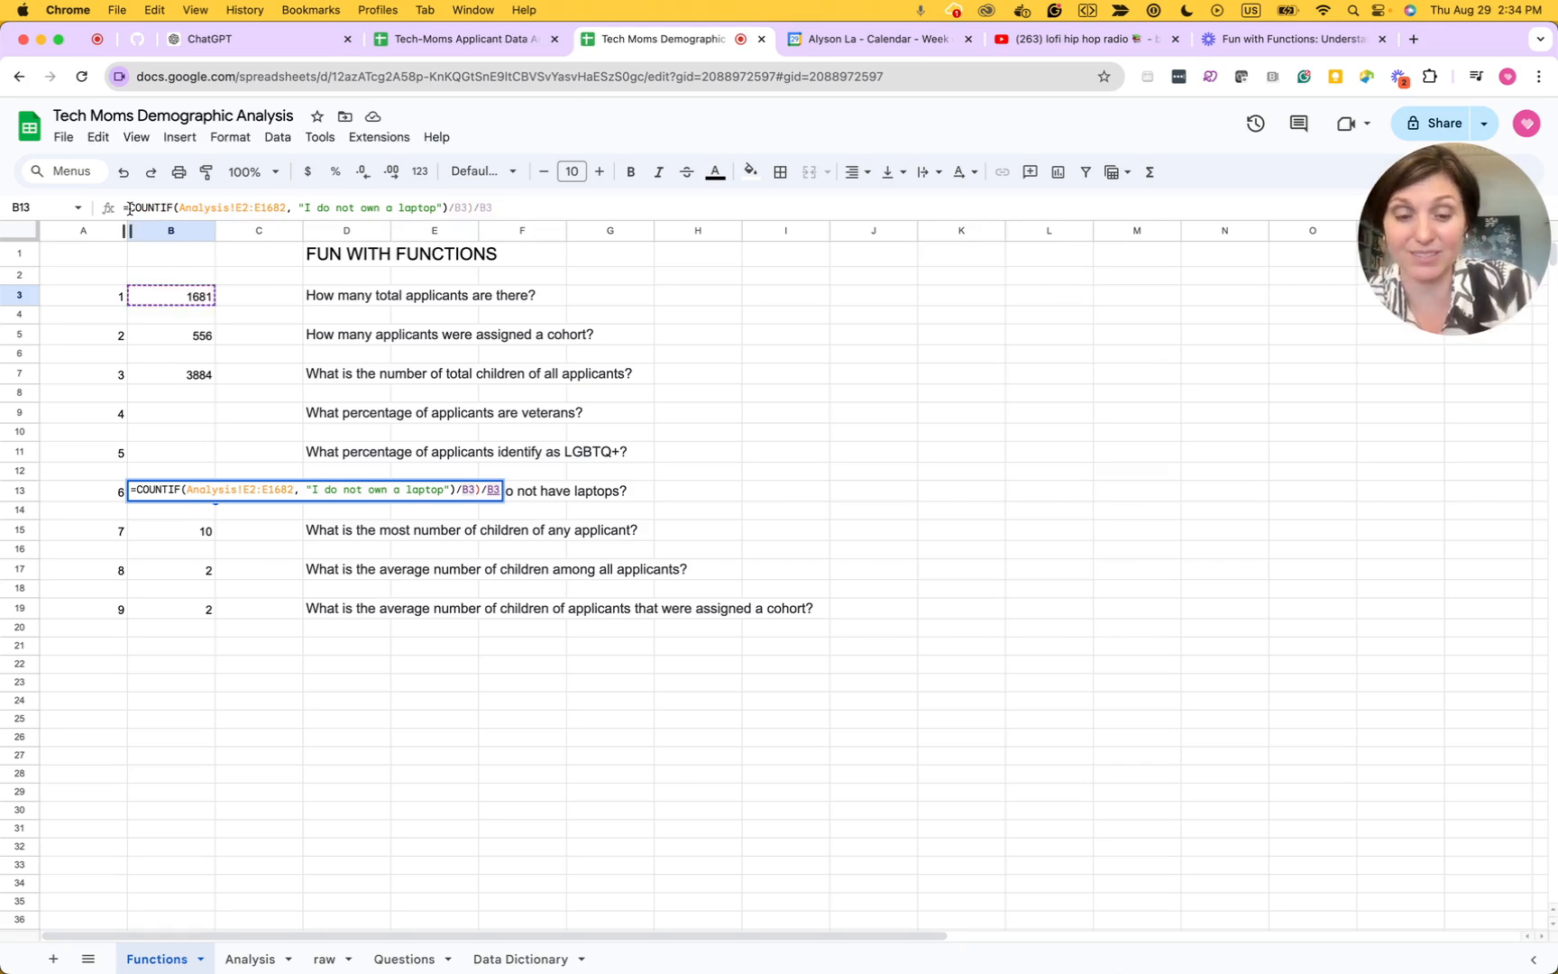
text(()
click(513, 207)
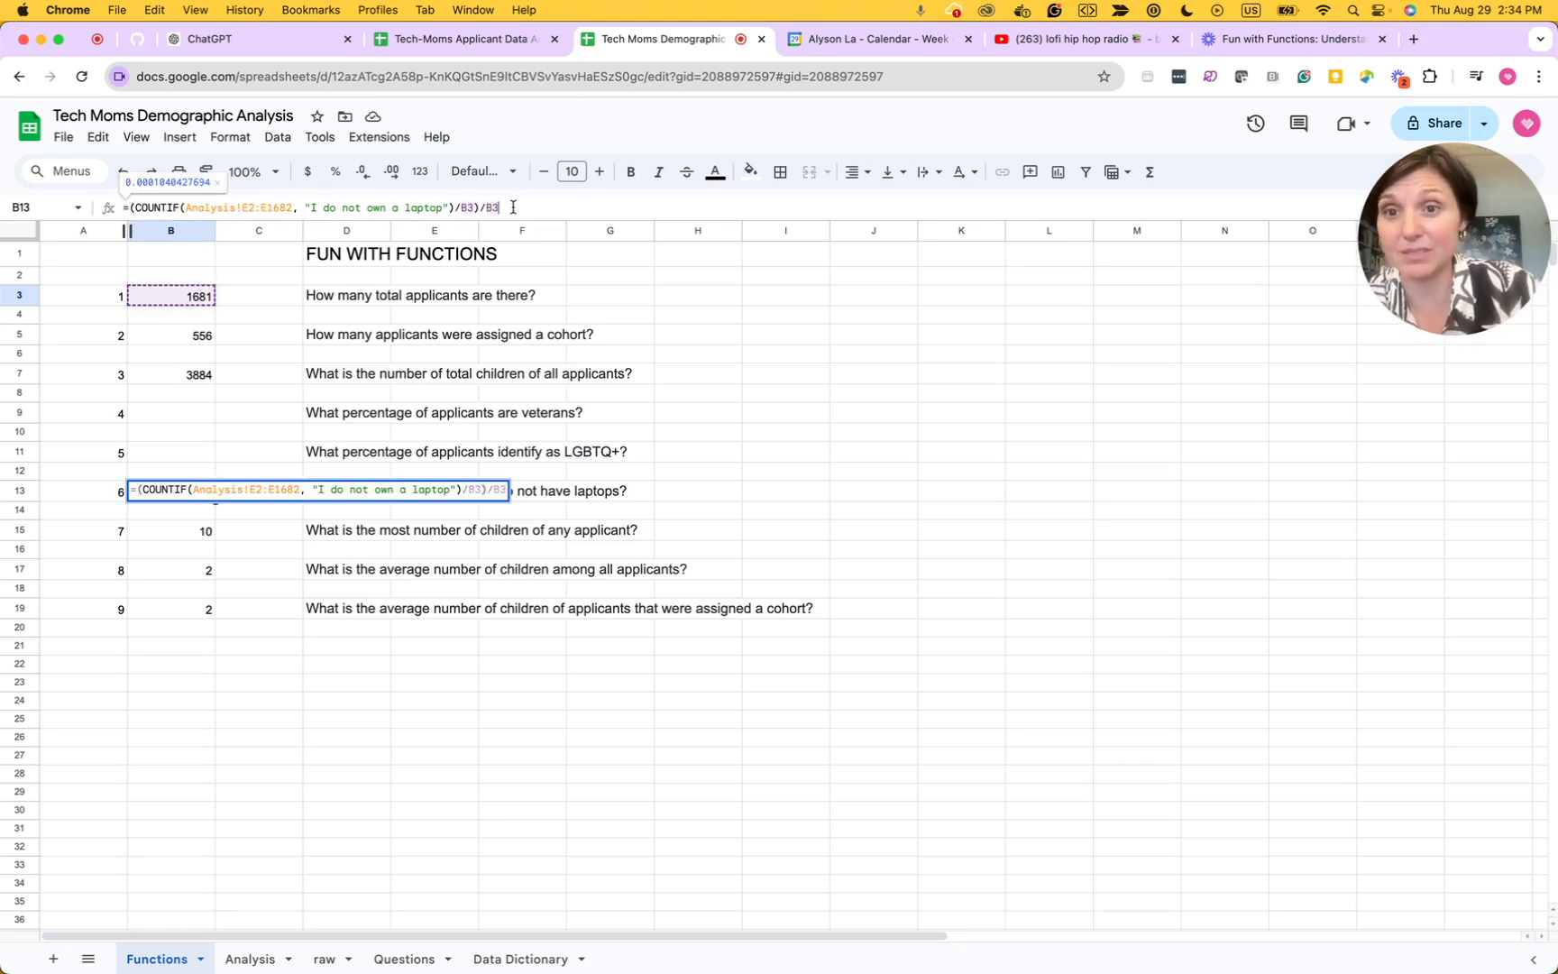
key(BackSpace)
key(BackSpace)
key(BackSpace)
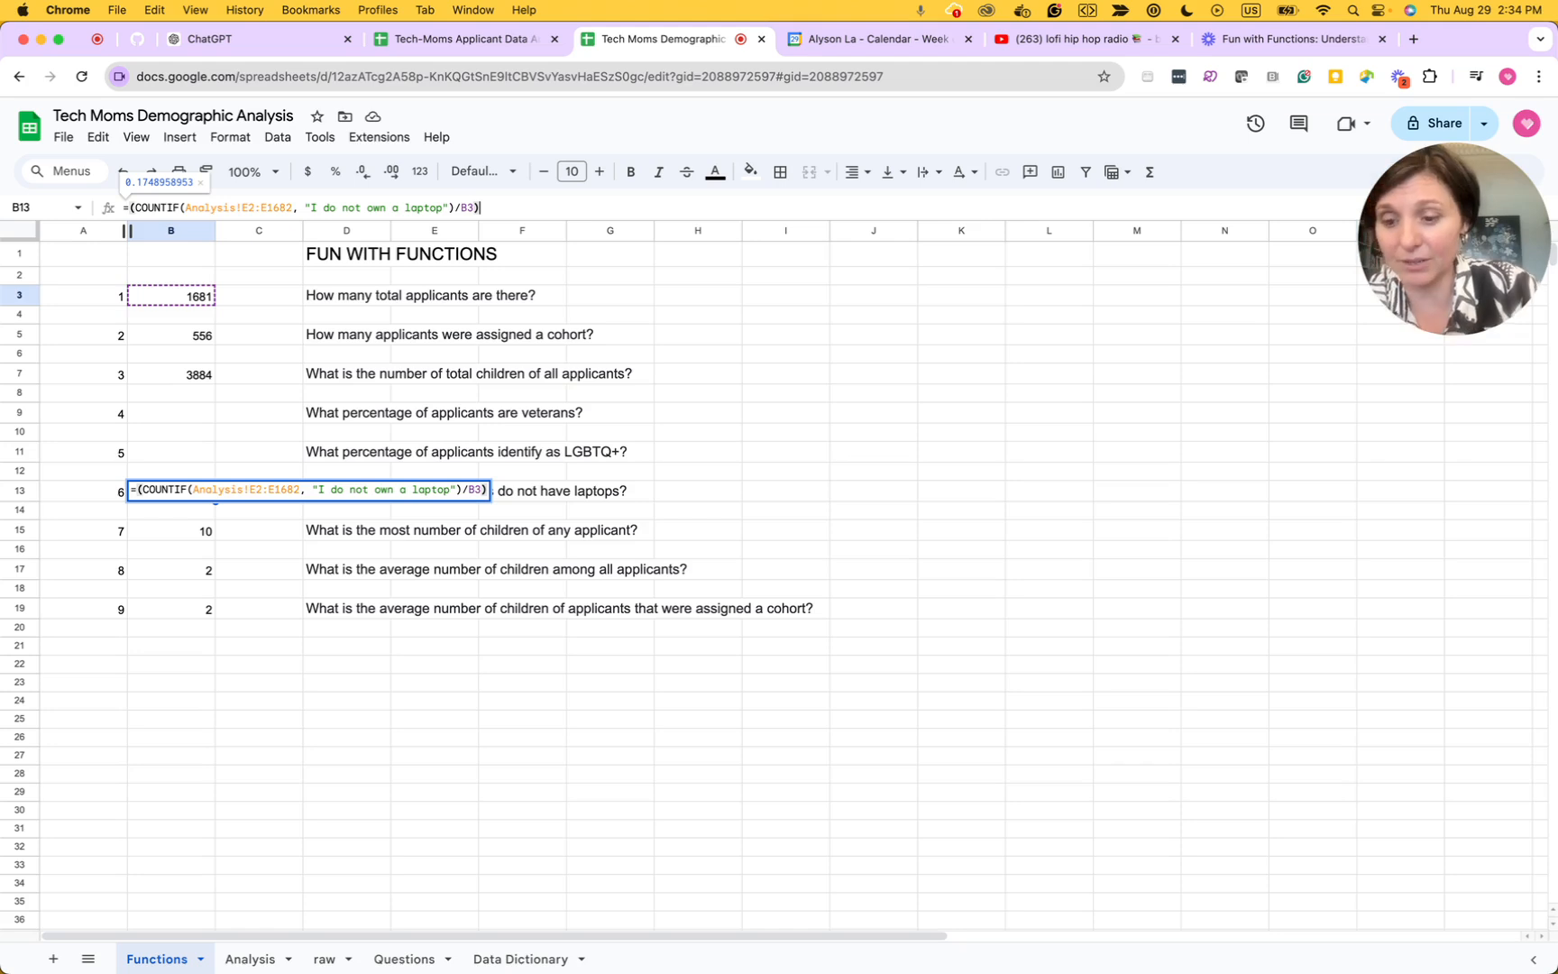
key(Tab)
key(Left)
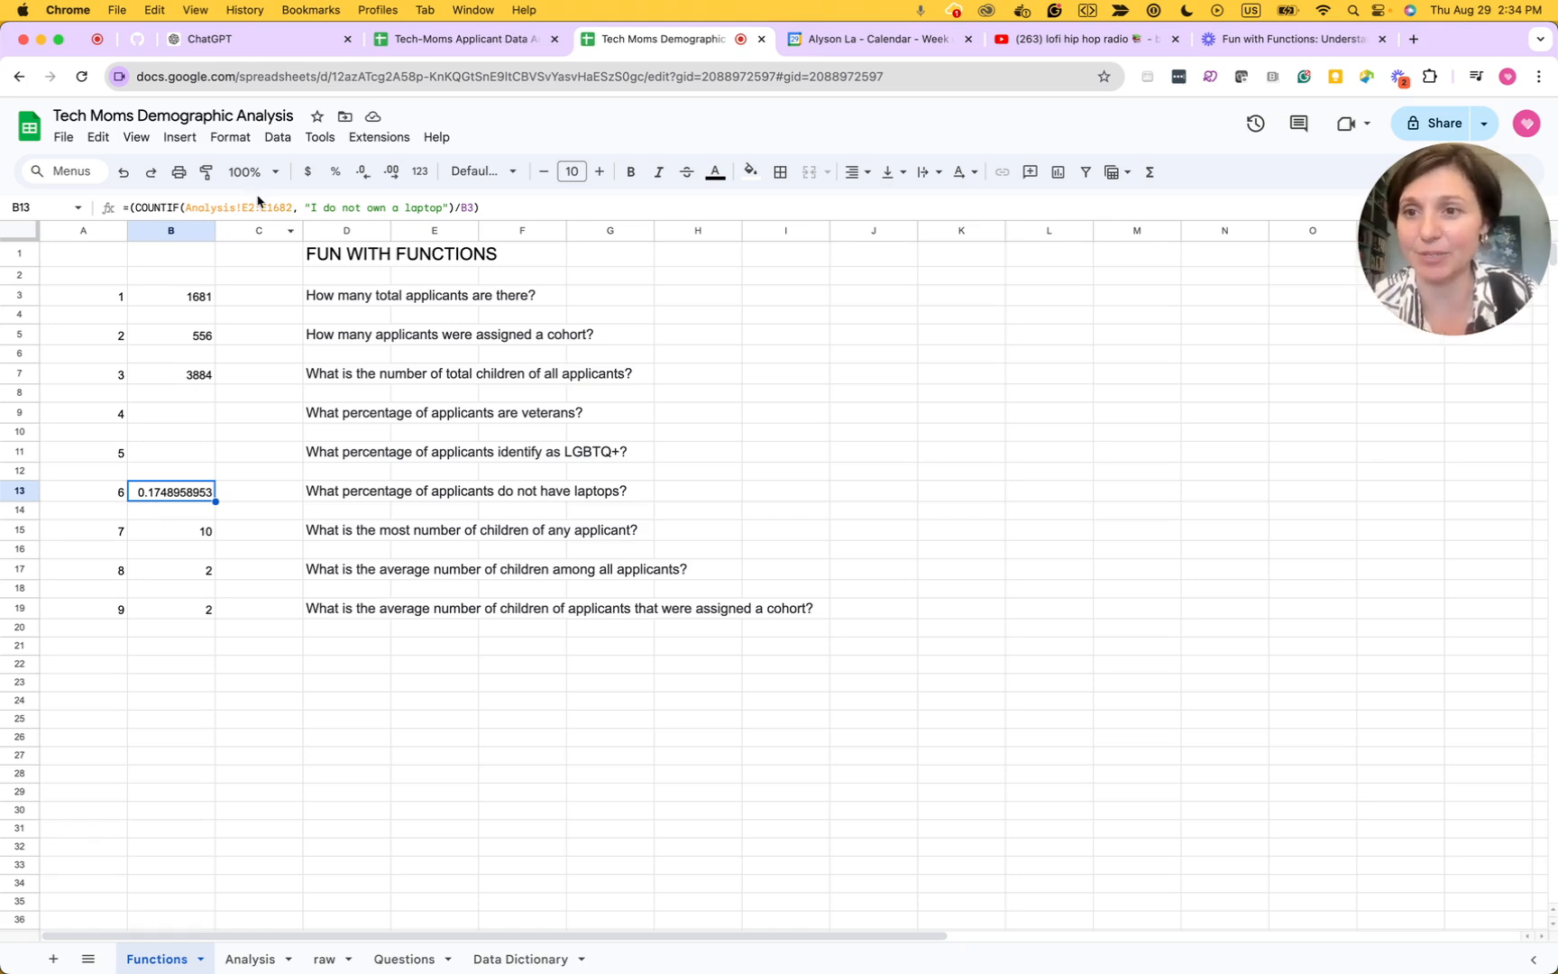
- Format the laptop result in B13 as a percentage with no decimal places
click(339, 176)
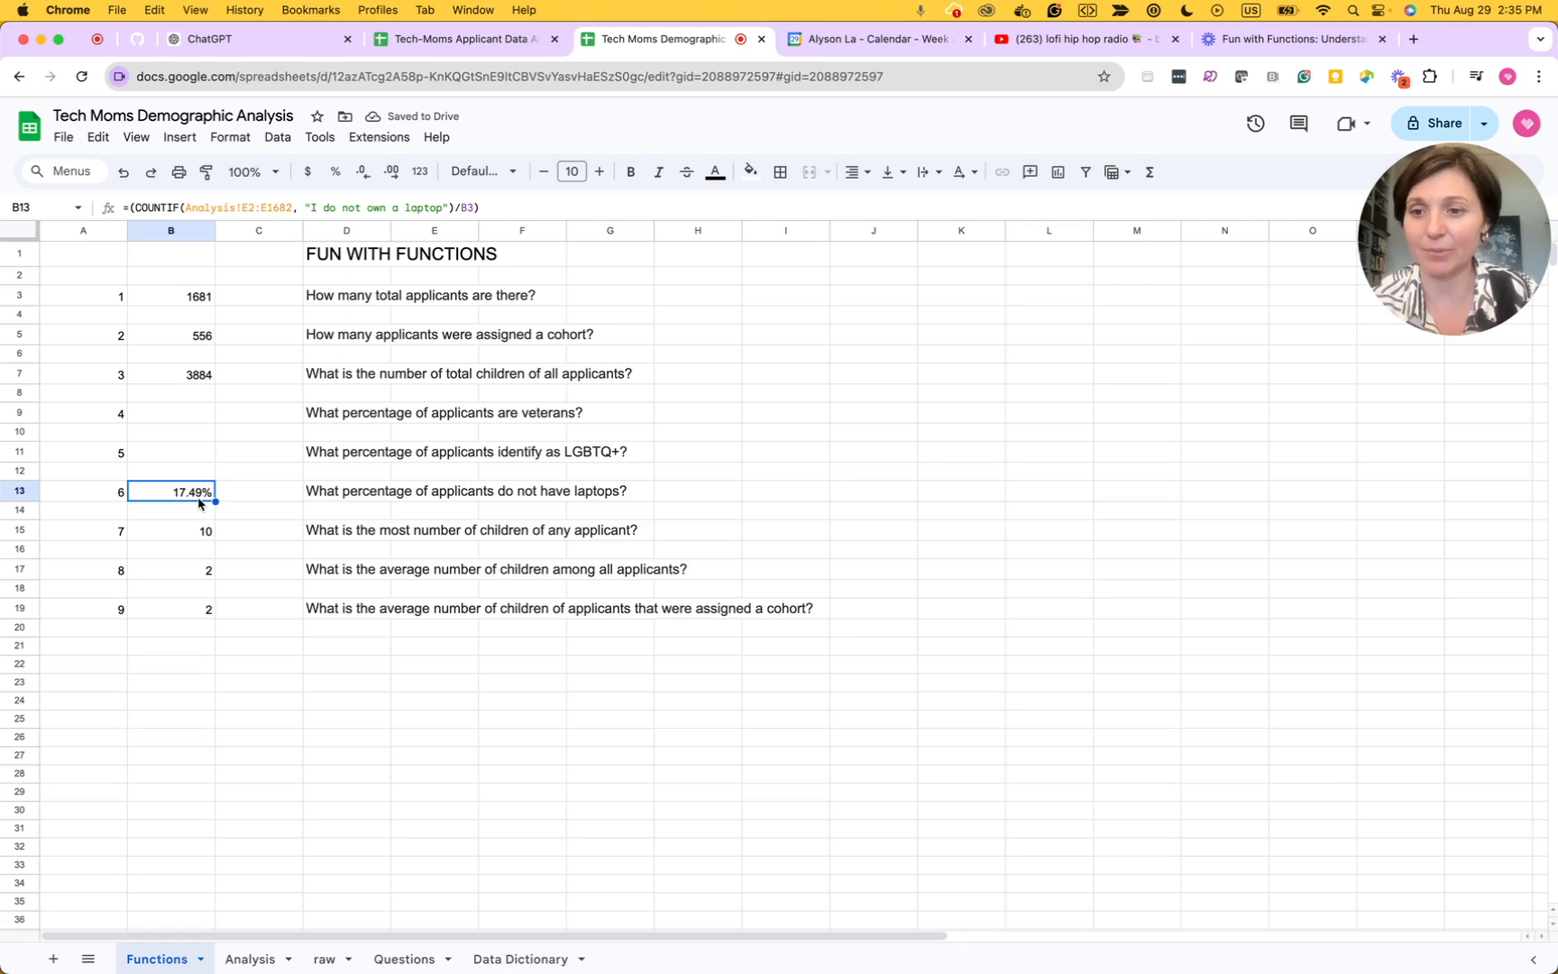
click(364, 172)
click(364, 173)
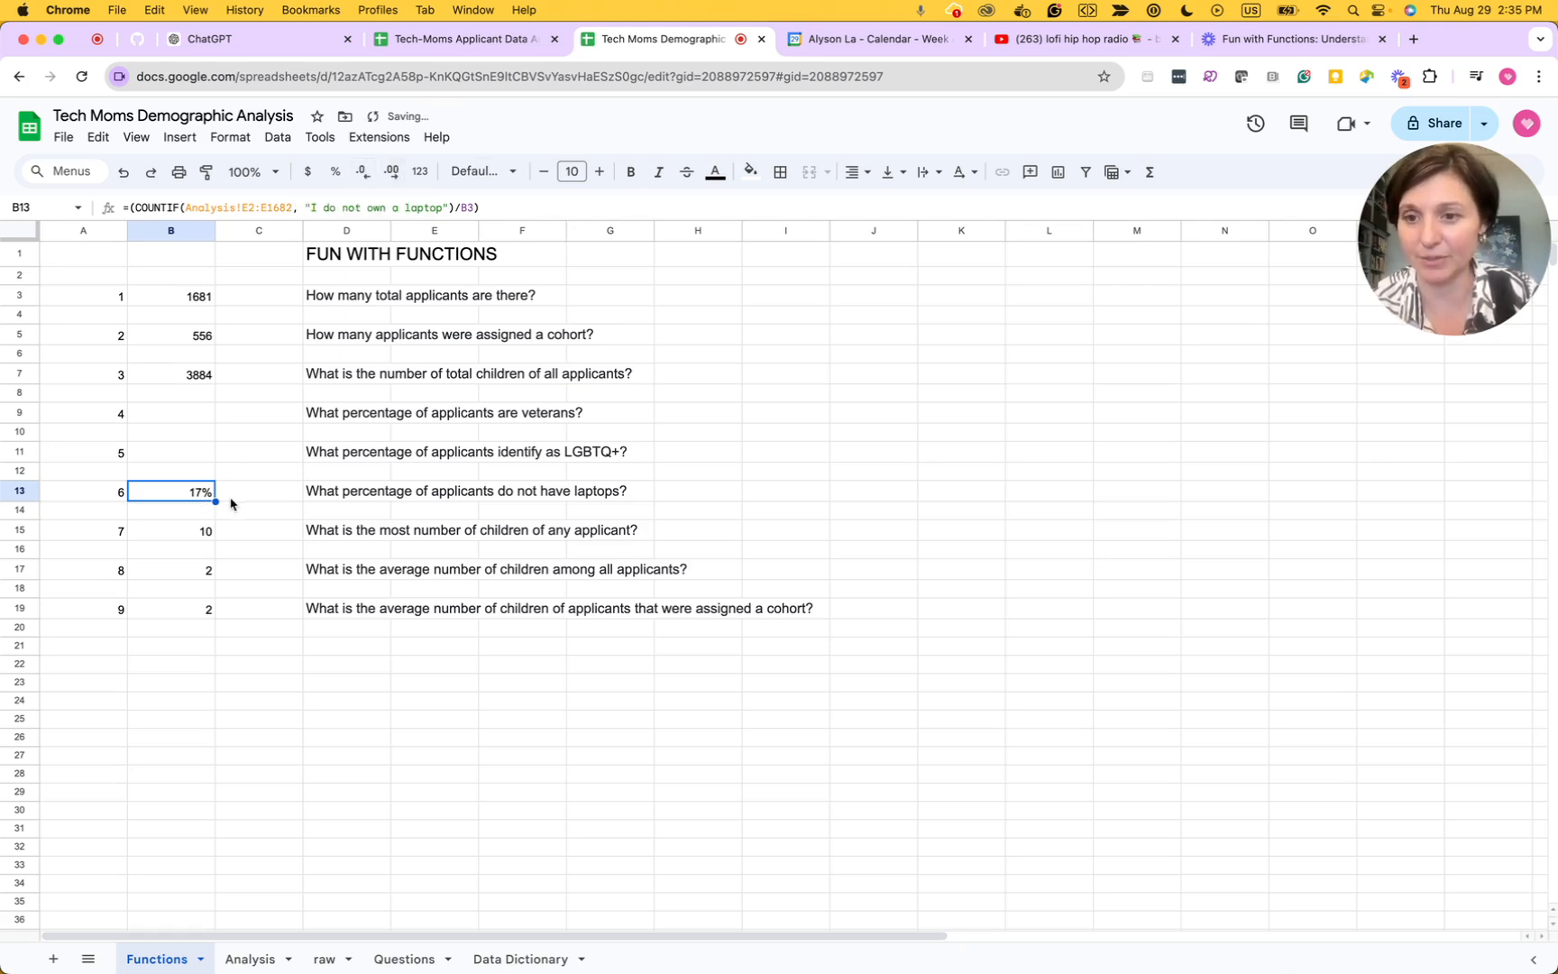
- Select B11 on the Functions sheet and examine the entries in the "Do you identify as LGBTQI?" column of the Analysis sheet
click(161, 461)
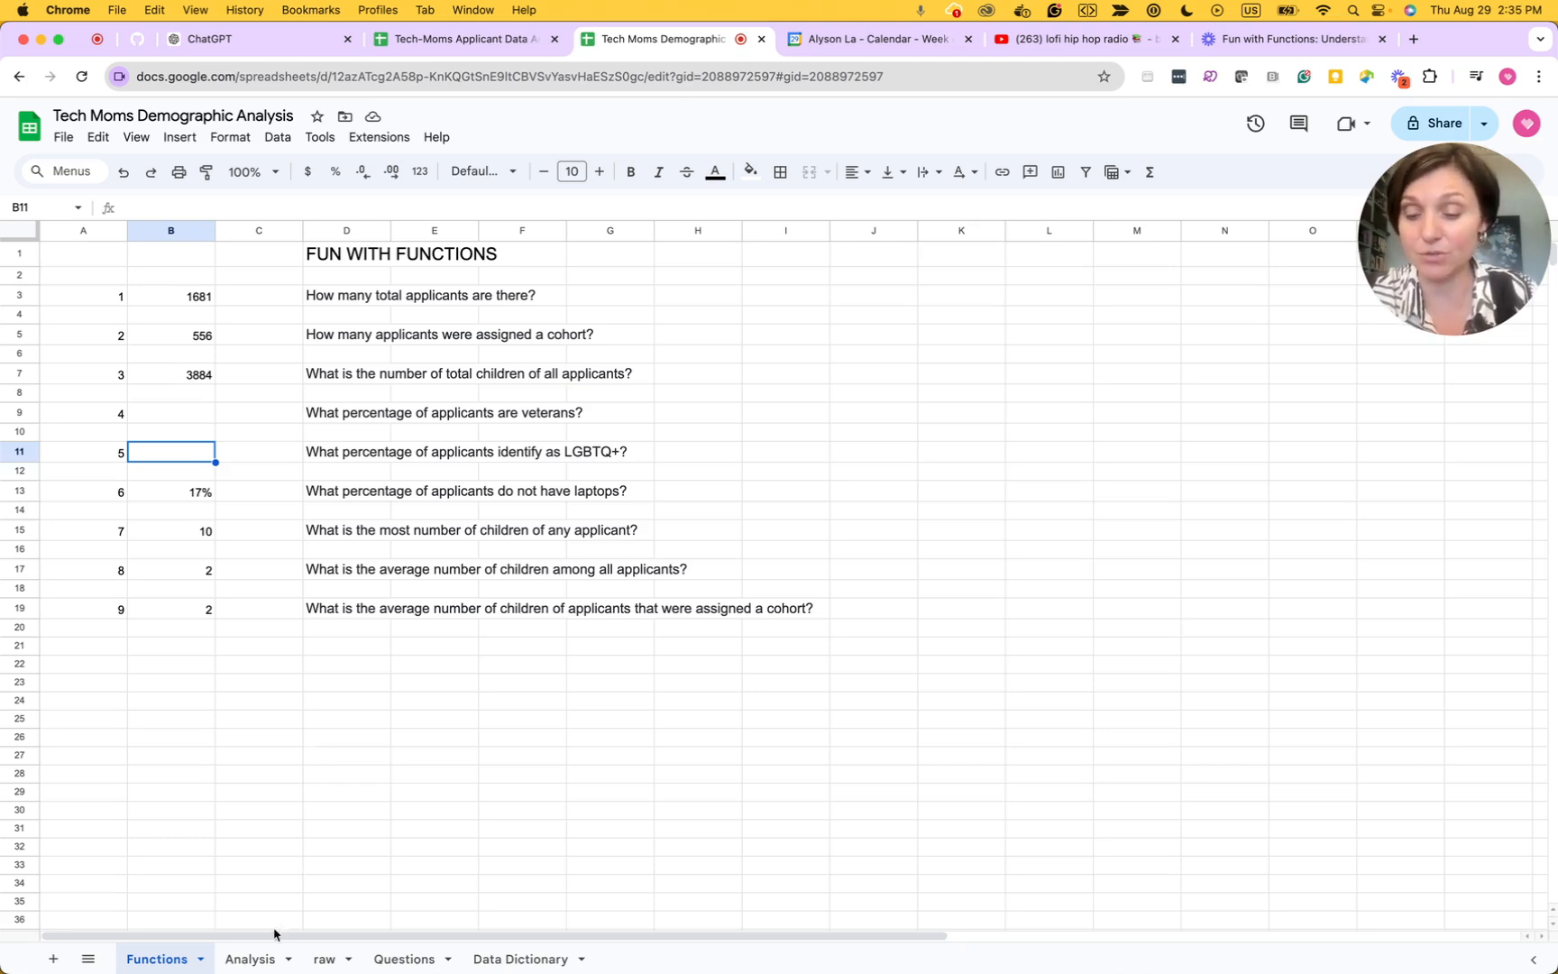
click(255, 958)
click(632, 707)
scroll(896, 564, right, 10)
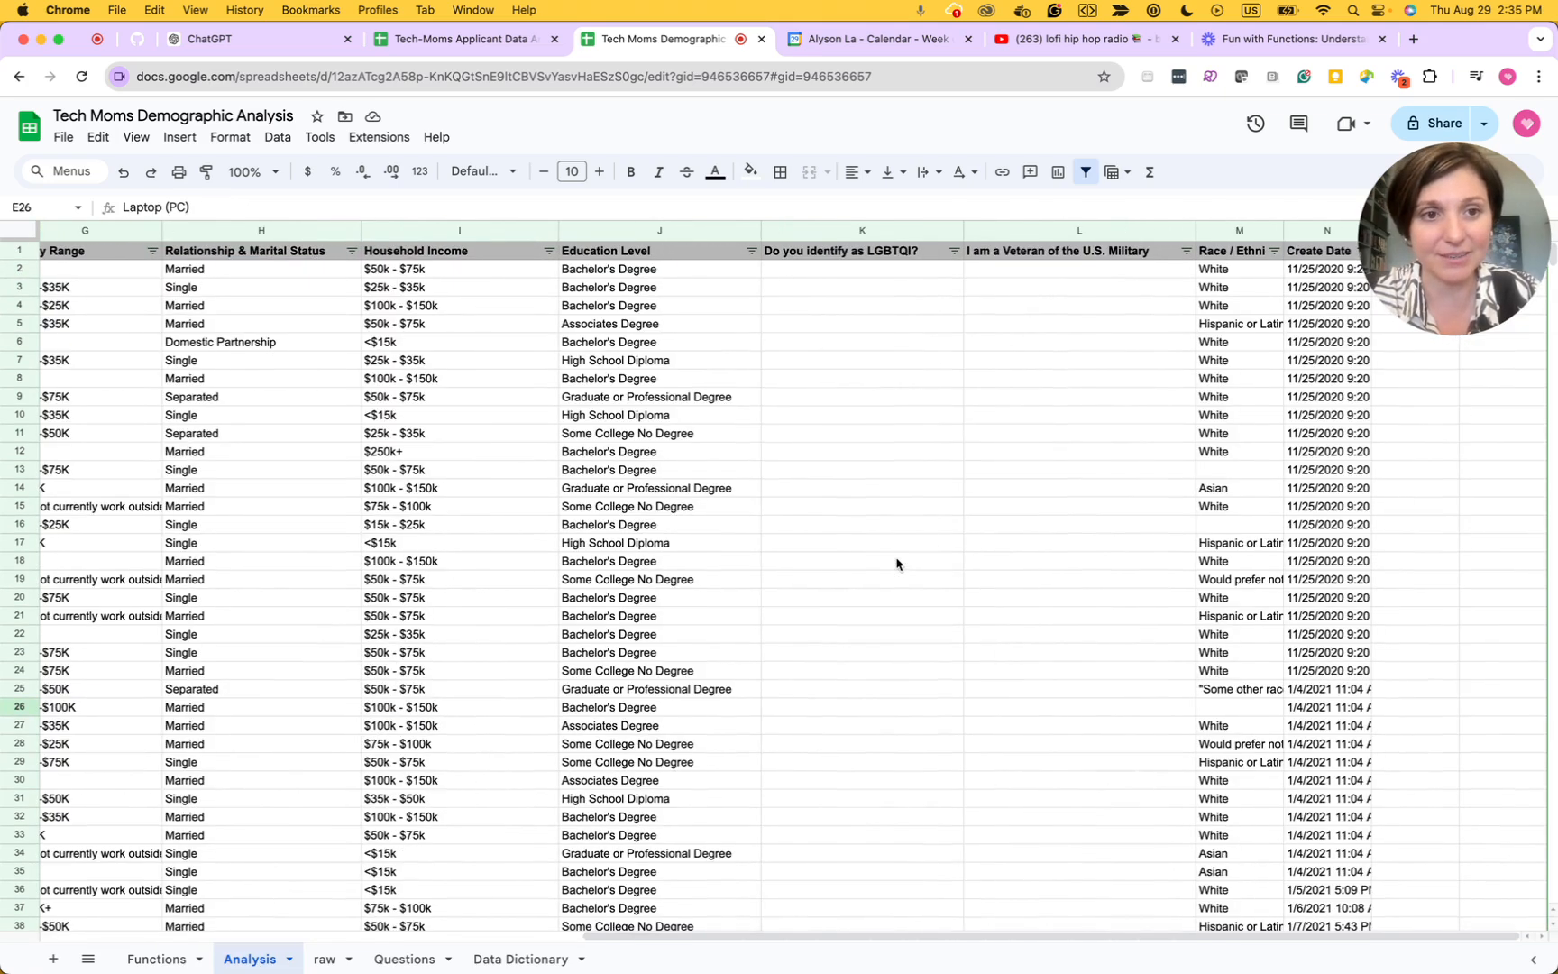
click(859, 260)
scroll(869, 549, down, 9)
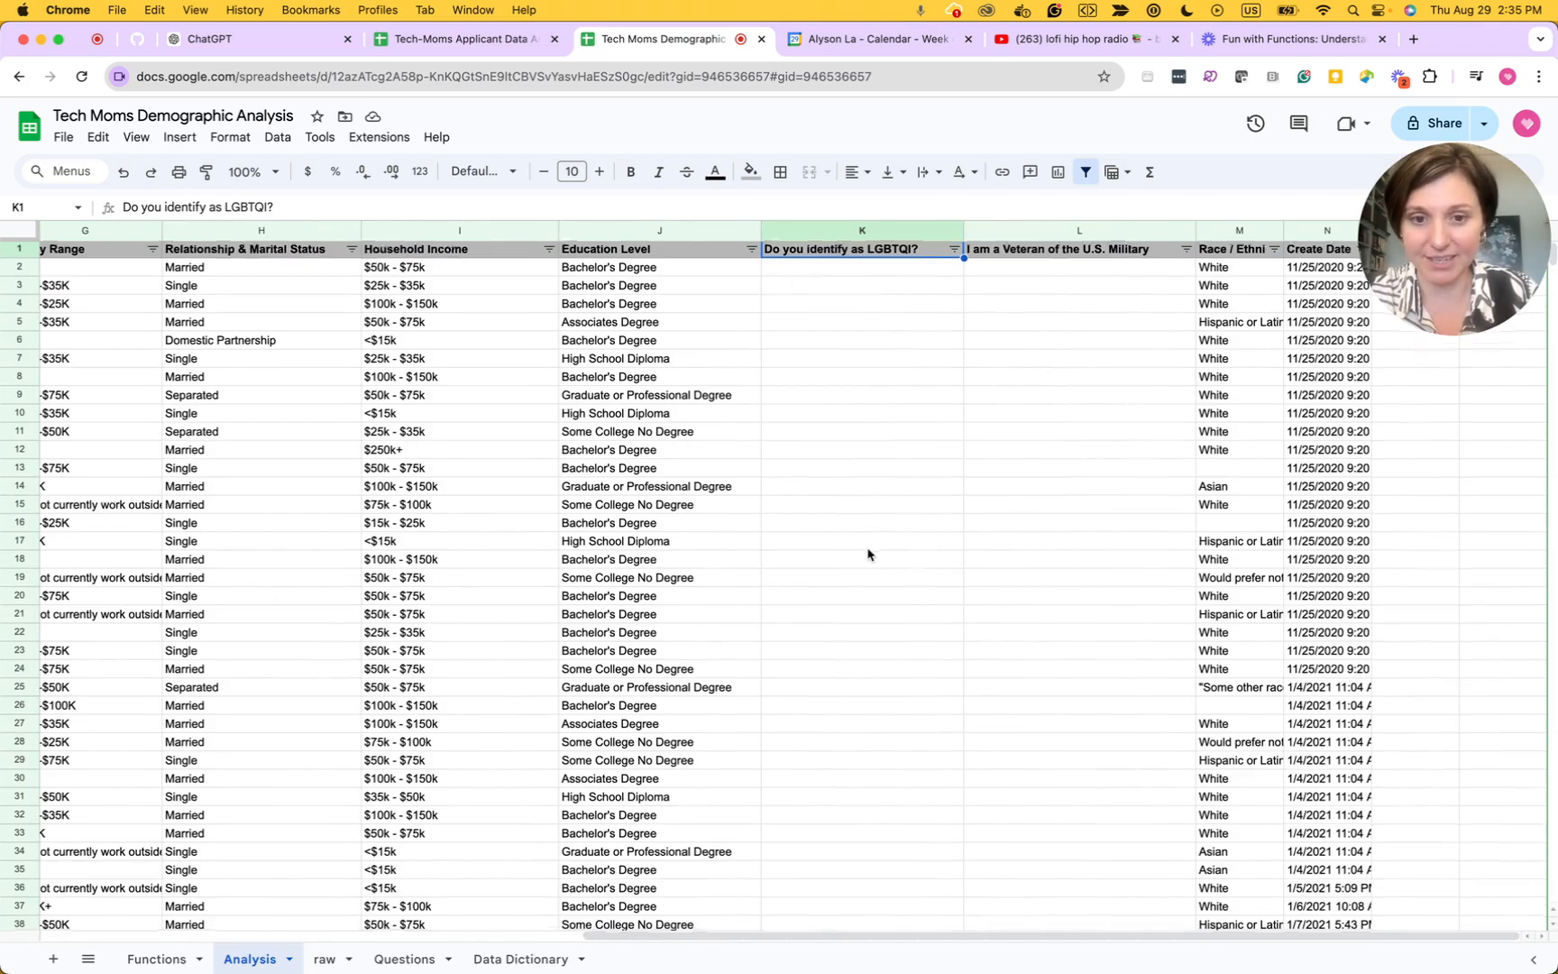
click(868, 553)
scroll(869, 551, down, 4)
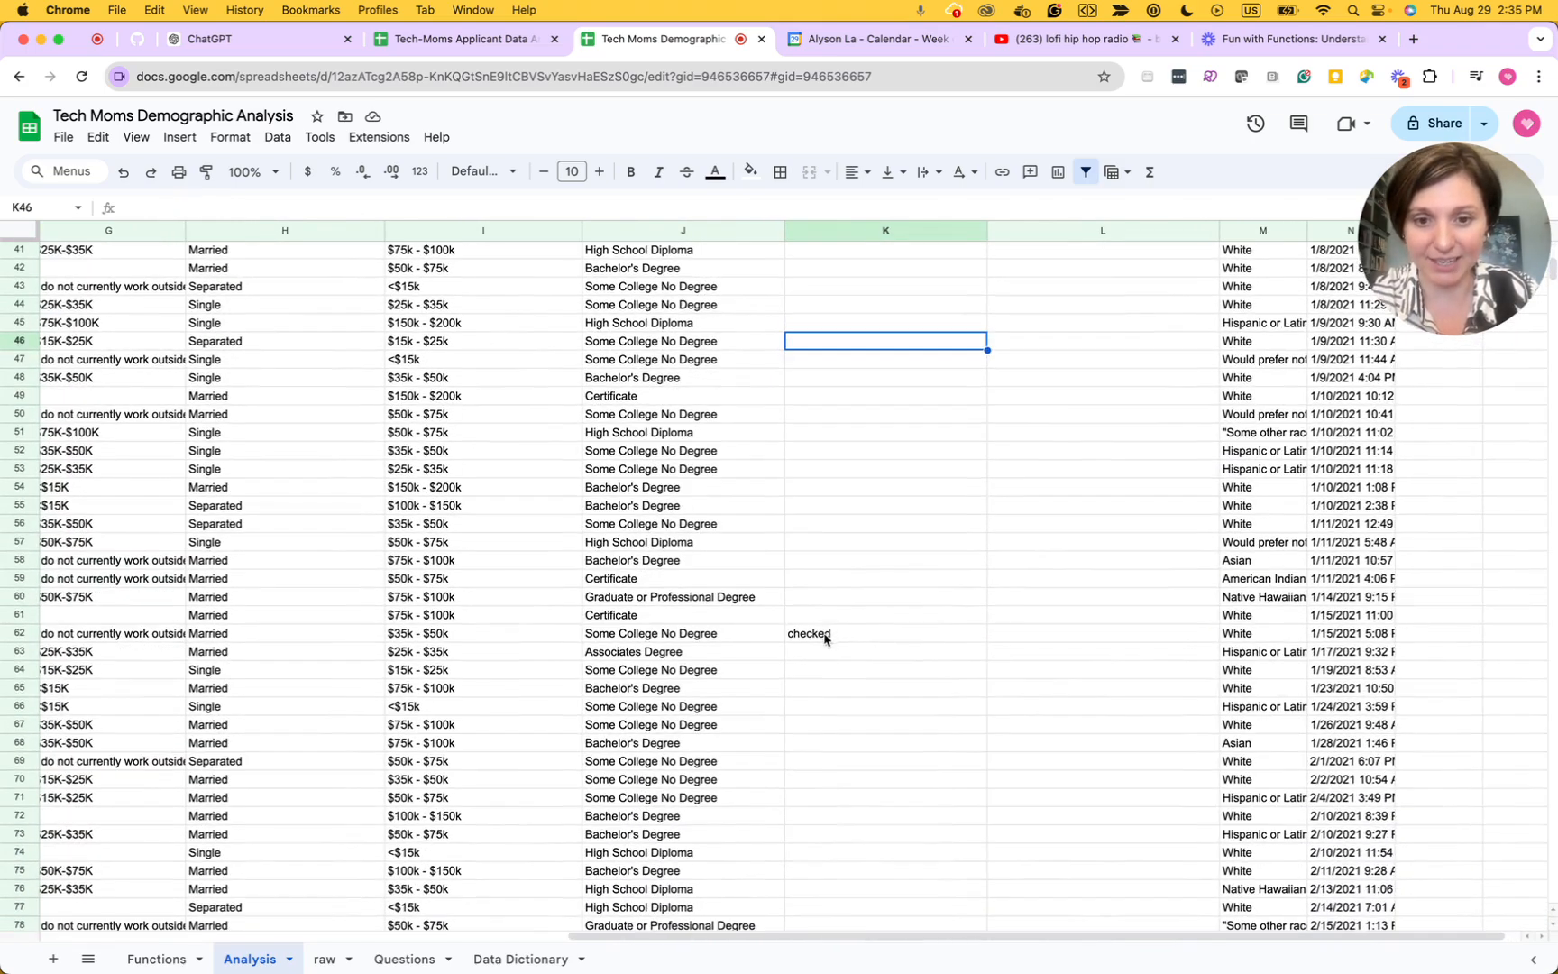
click(828, 637)
scroll(877, 708, down, 1)
scroll(876, 707, down, 20)
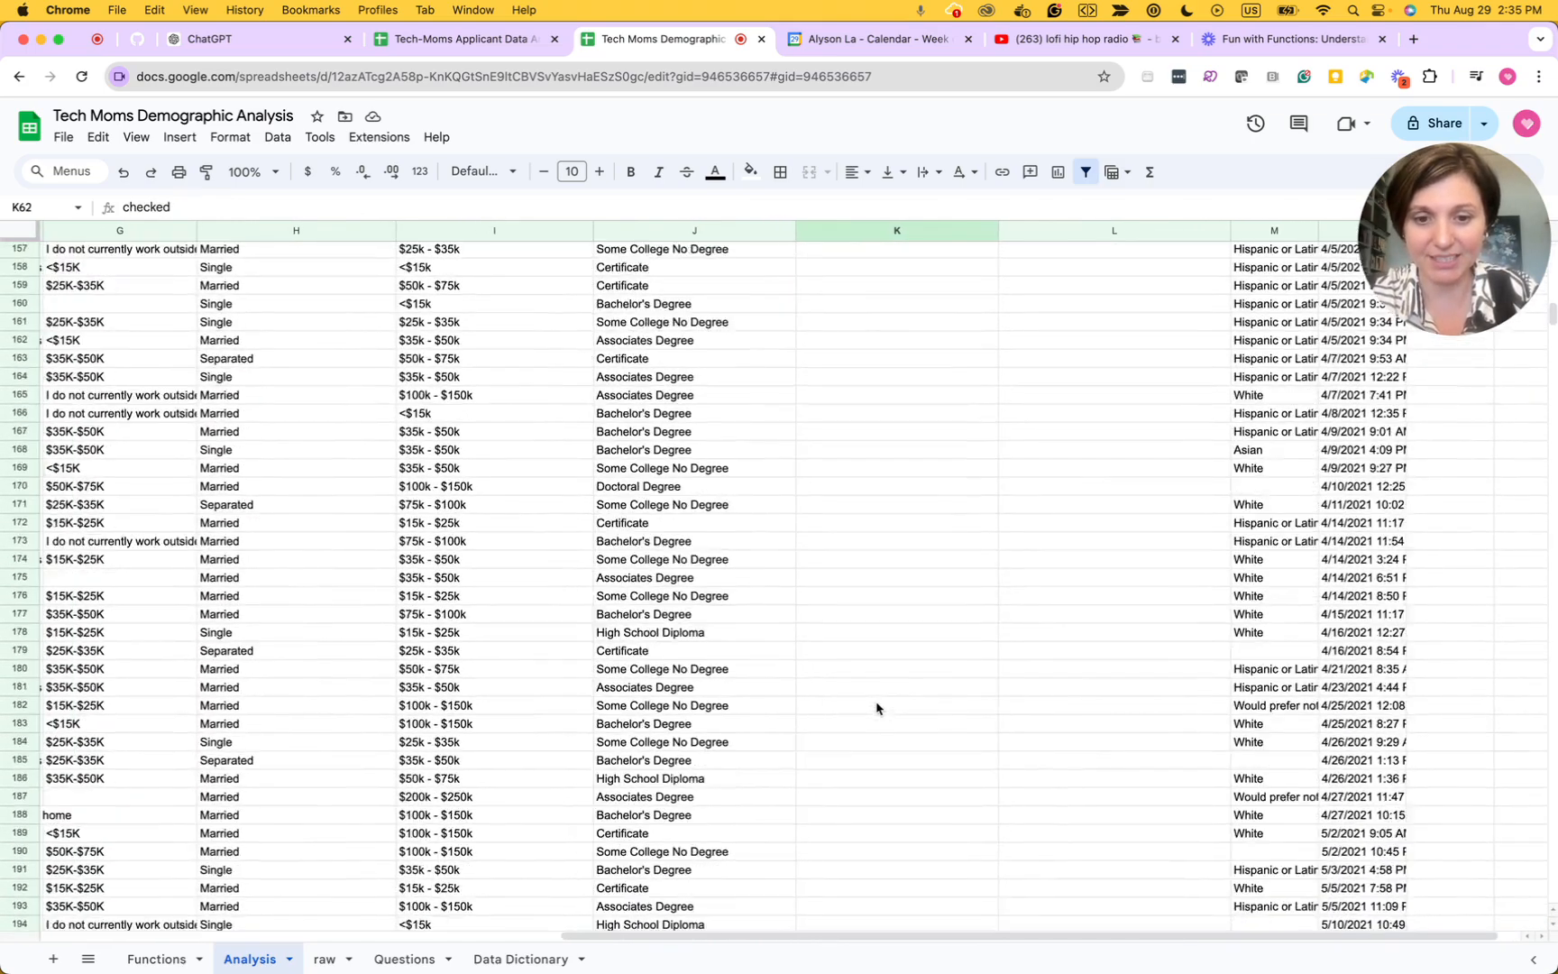
click(844, 577)
scroll(852, 663, down, 20)
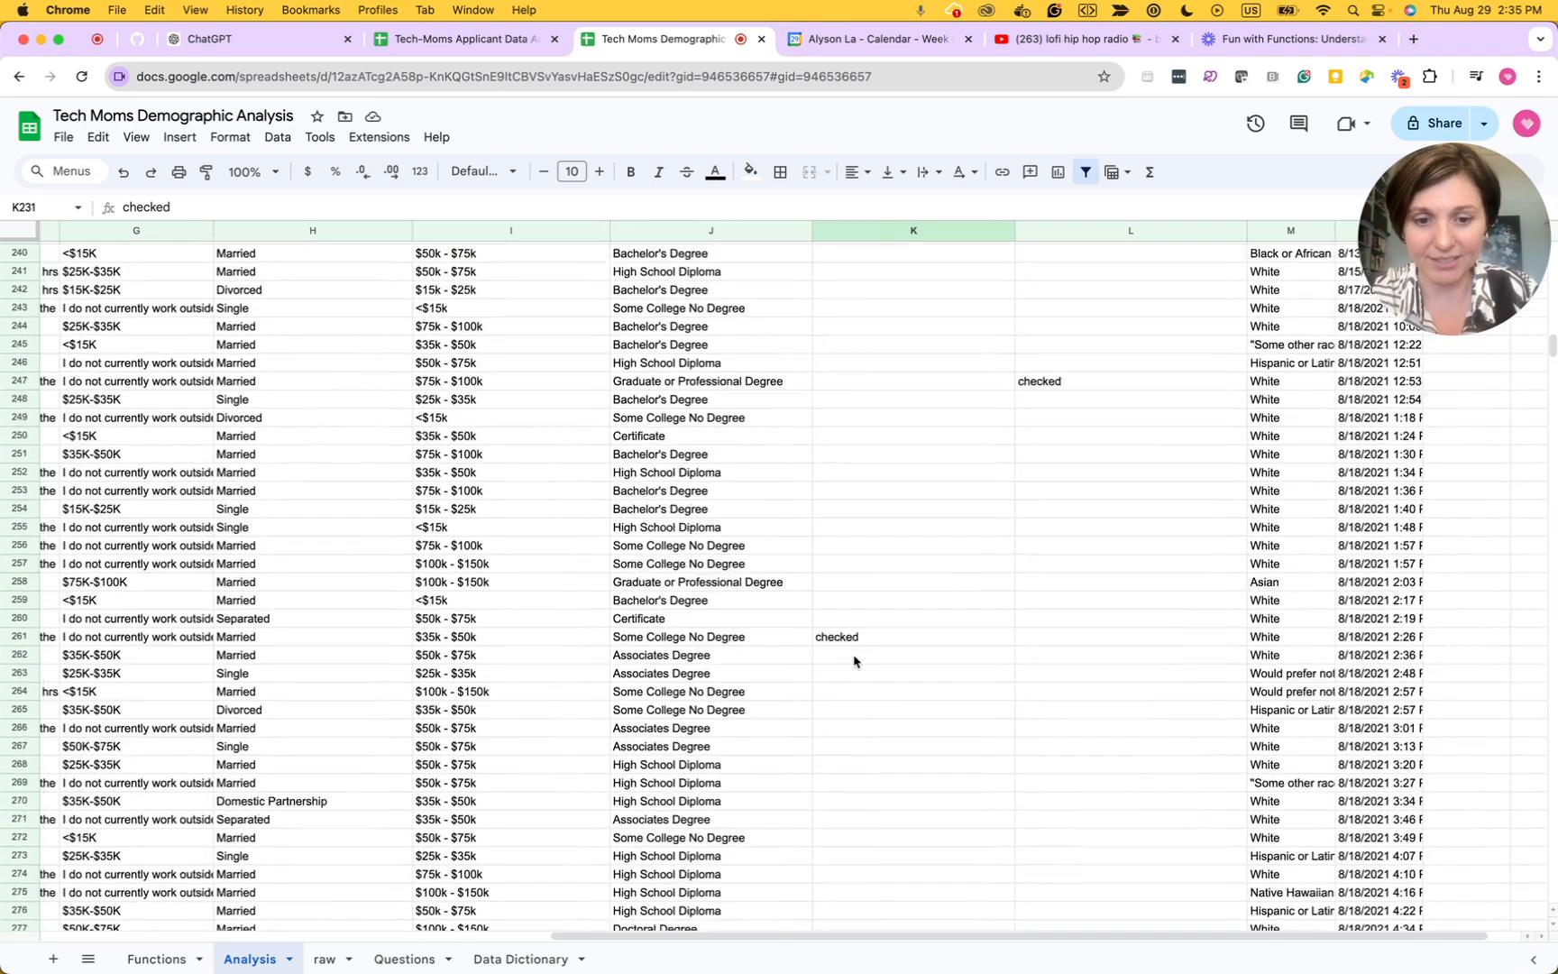
click(850, 511)
scroll(890, 625, down, 20)
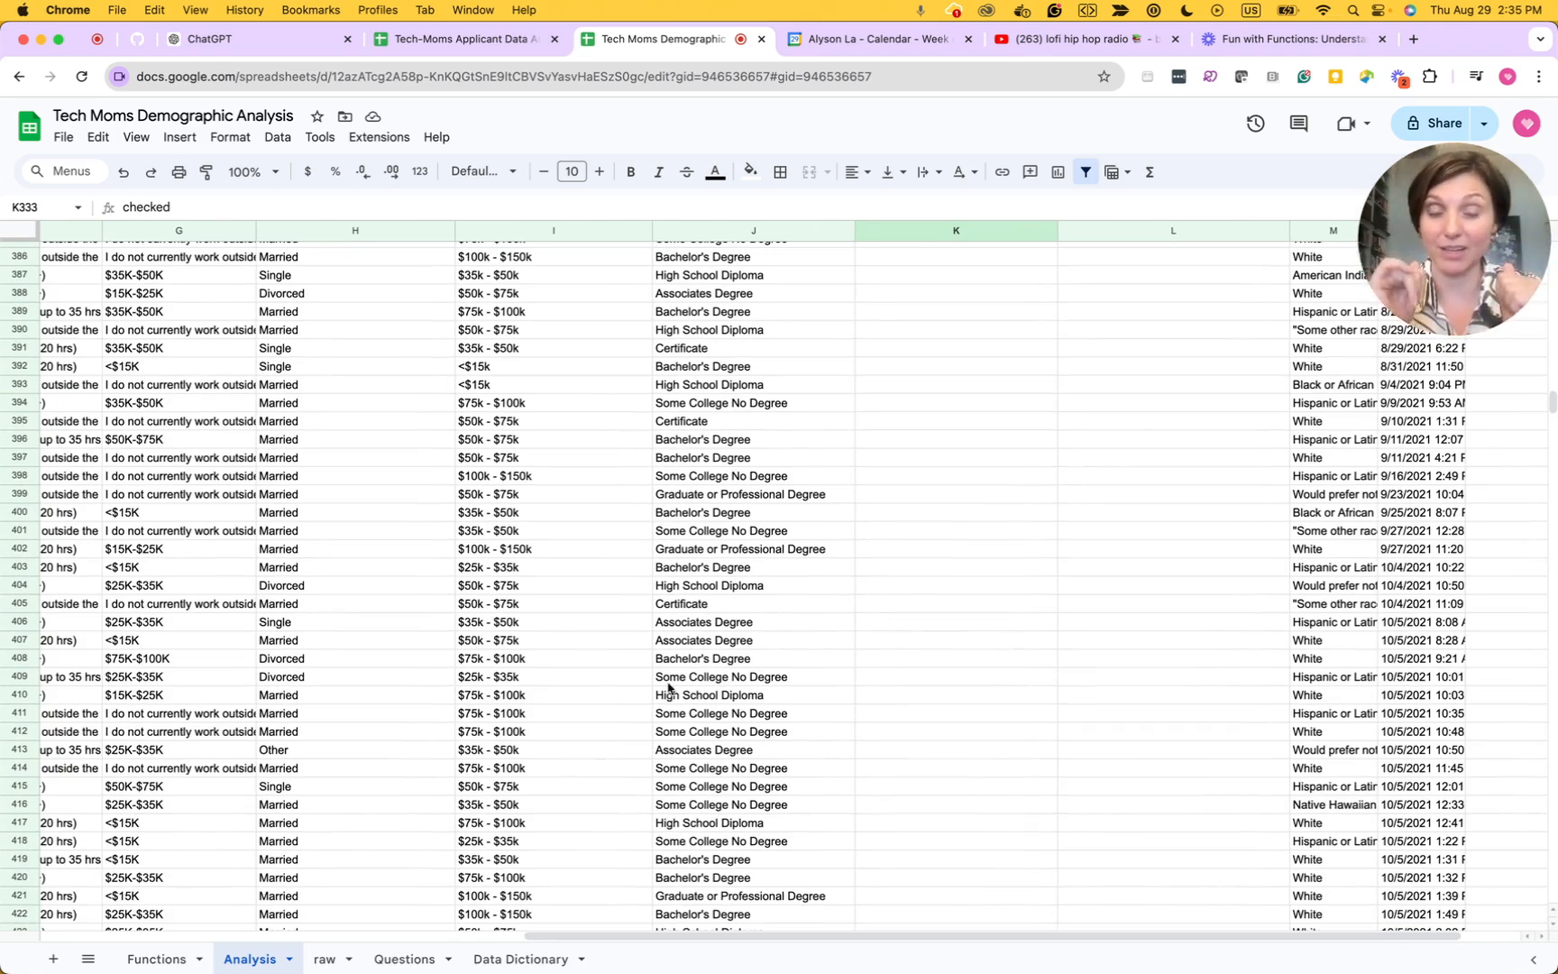
- Return to the Functions sheet and start a =COUNTIF( formula in B11 for the LGBTQ+ question
click(157, 958)
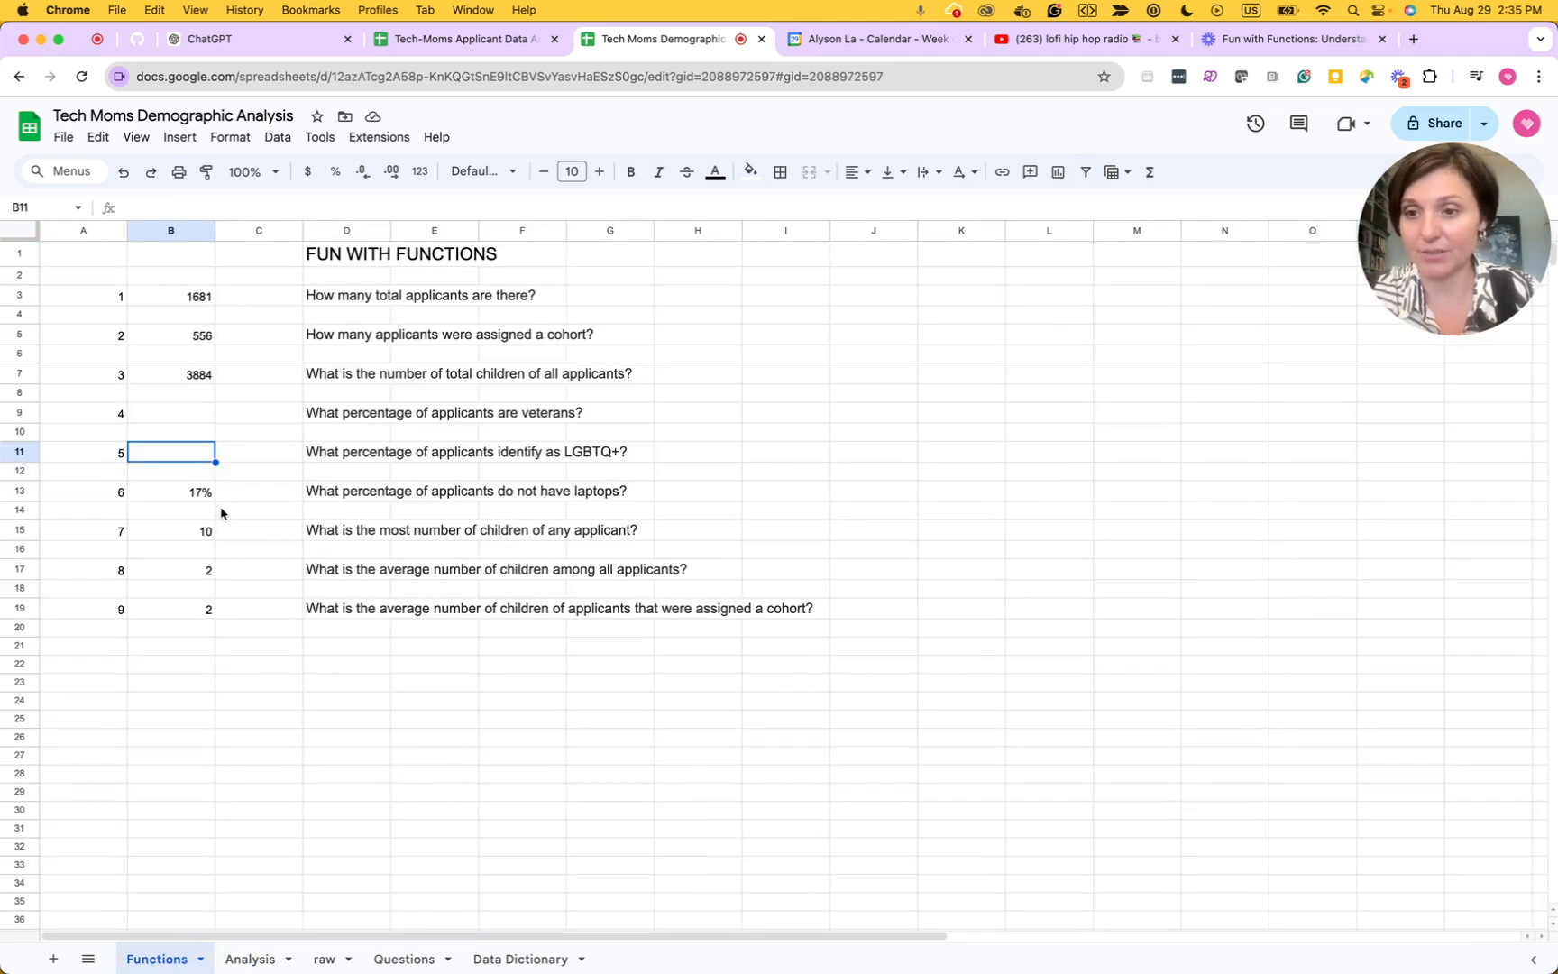
text(=C)
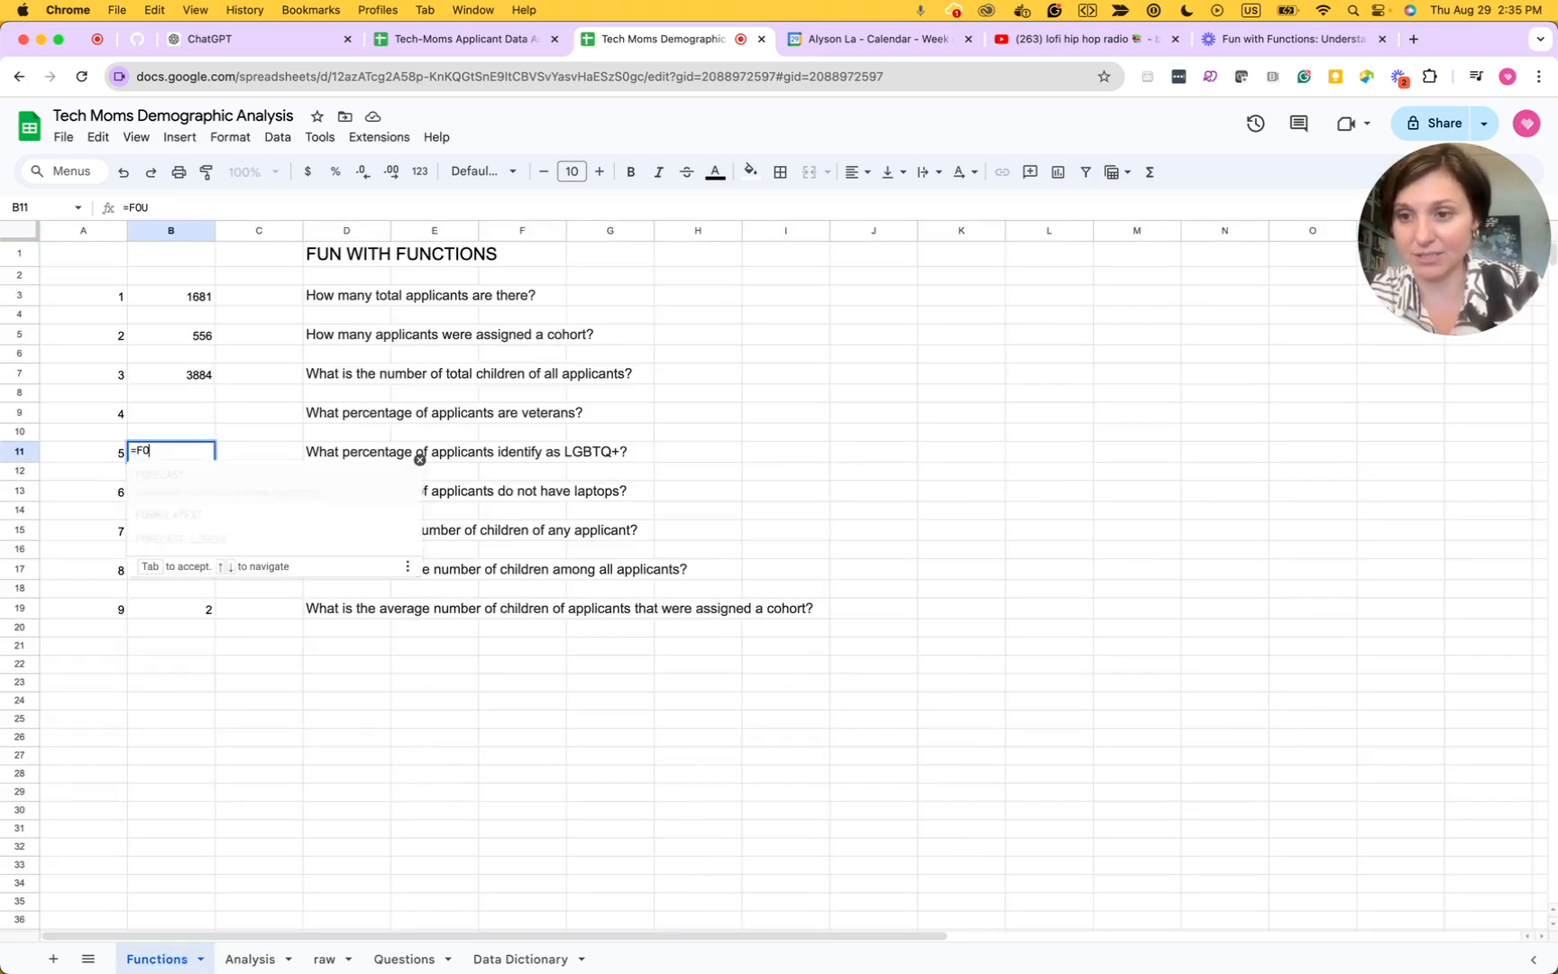
text(OUNTIF)
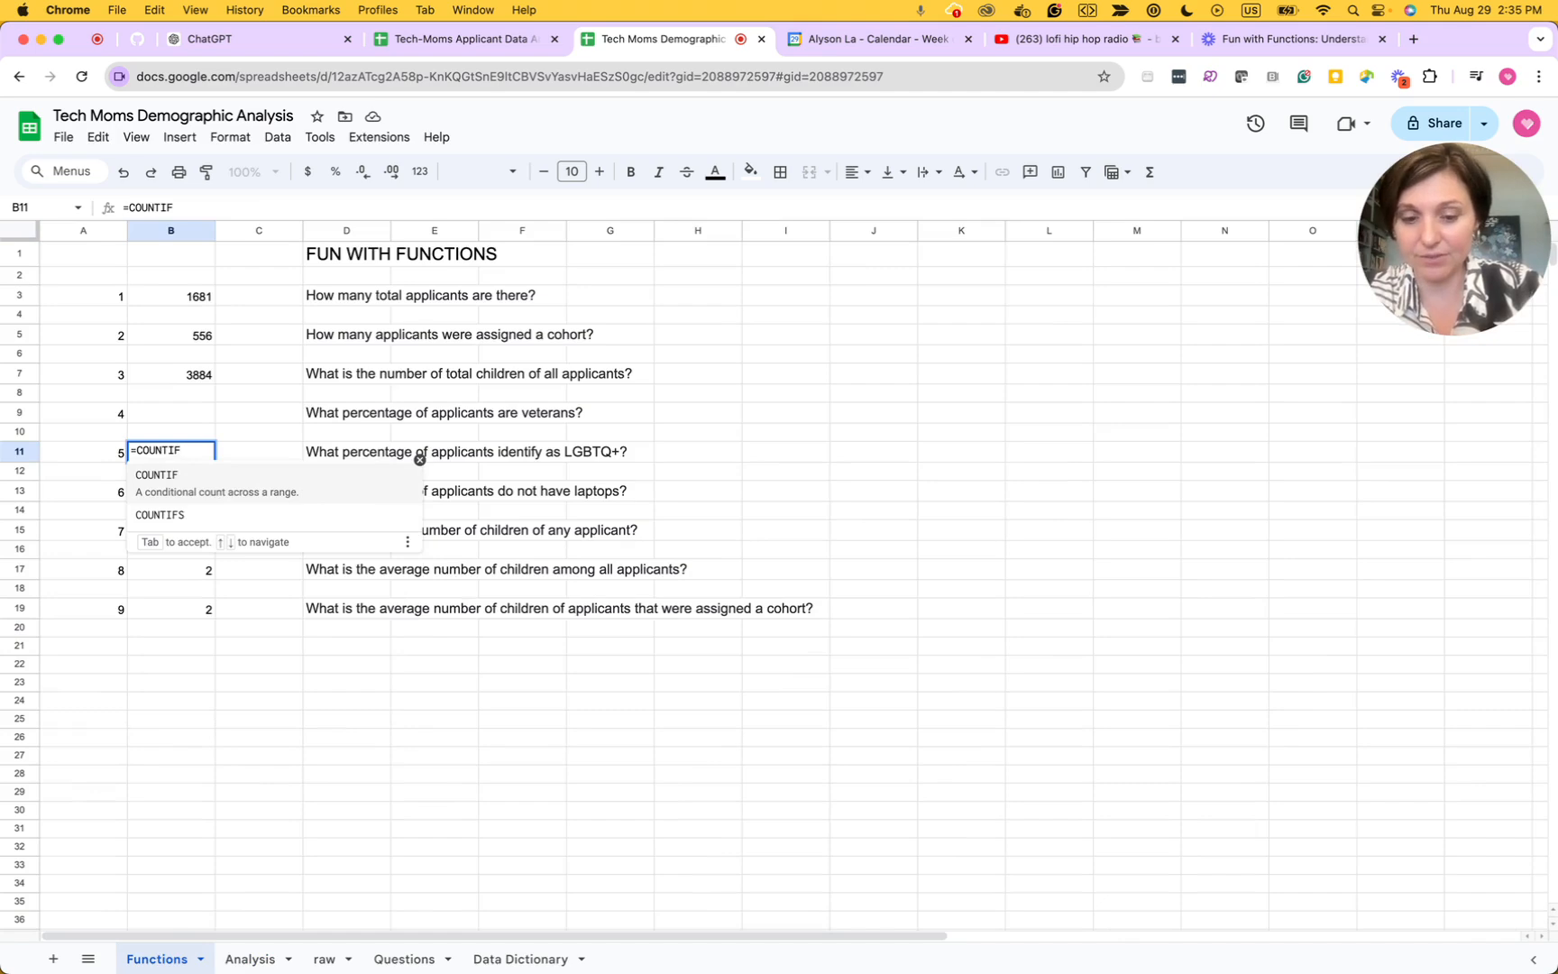
text(()
- Select K2:K1685 in the LGBTQI column of the Analysis sheet as the range of the B11 COUNTIF formula
click(255, 959)
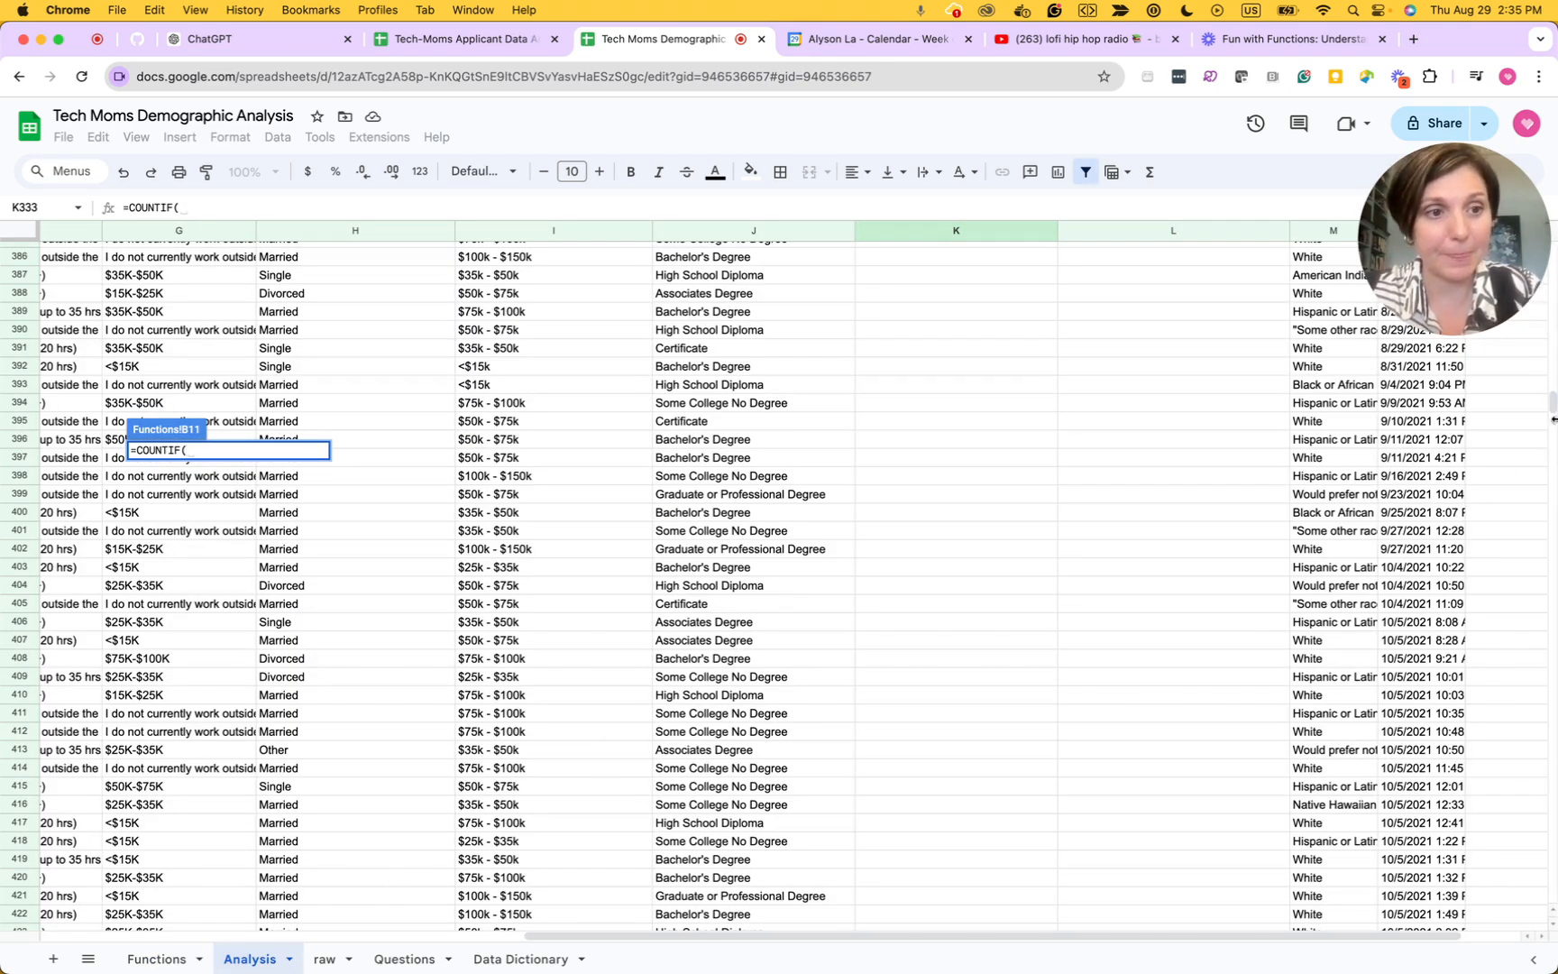
drag(1553, 419, 1548, 182)
click(959, 271)
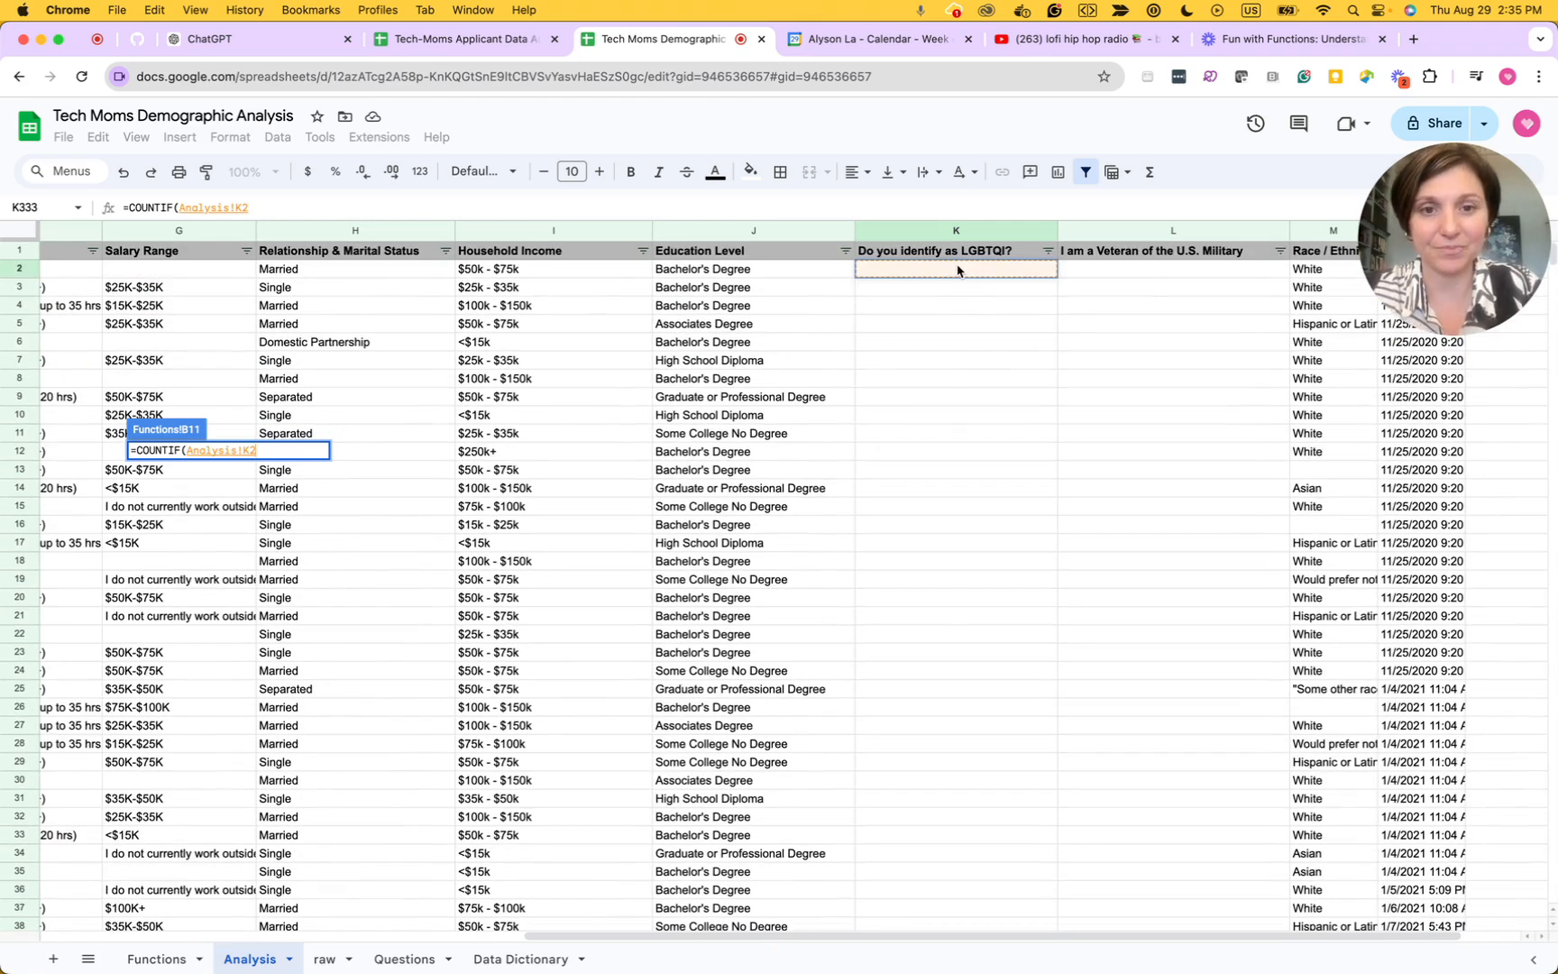
key(ctrl+shift+Down)
key(ctrl+shift+Down)
key(ctrl+shift+Down)
key(ctrl+shift+Down)
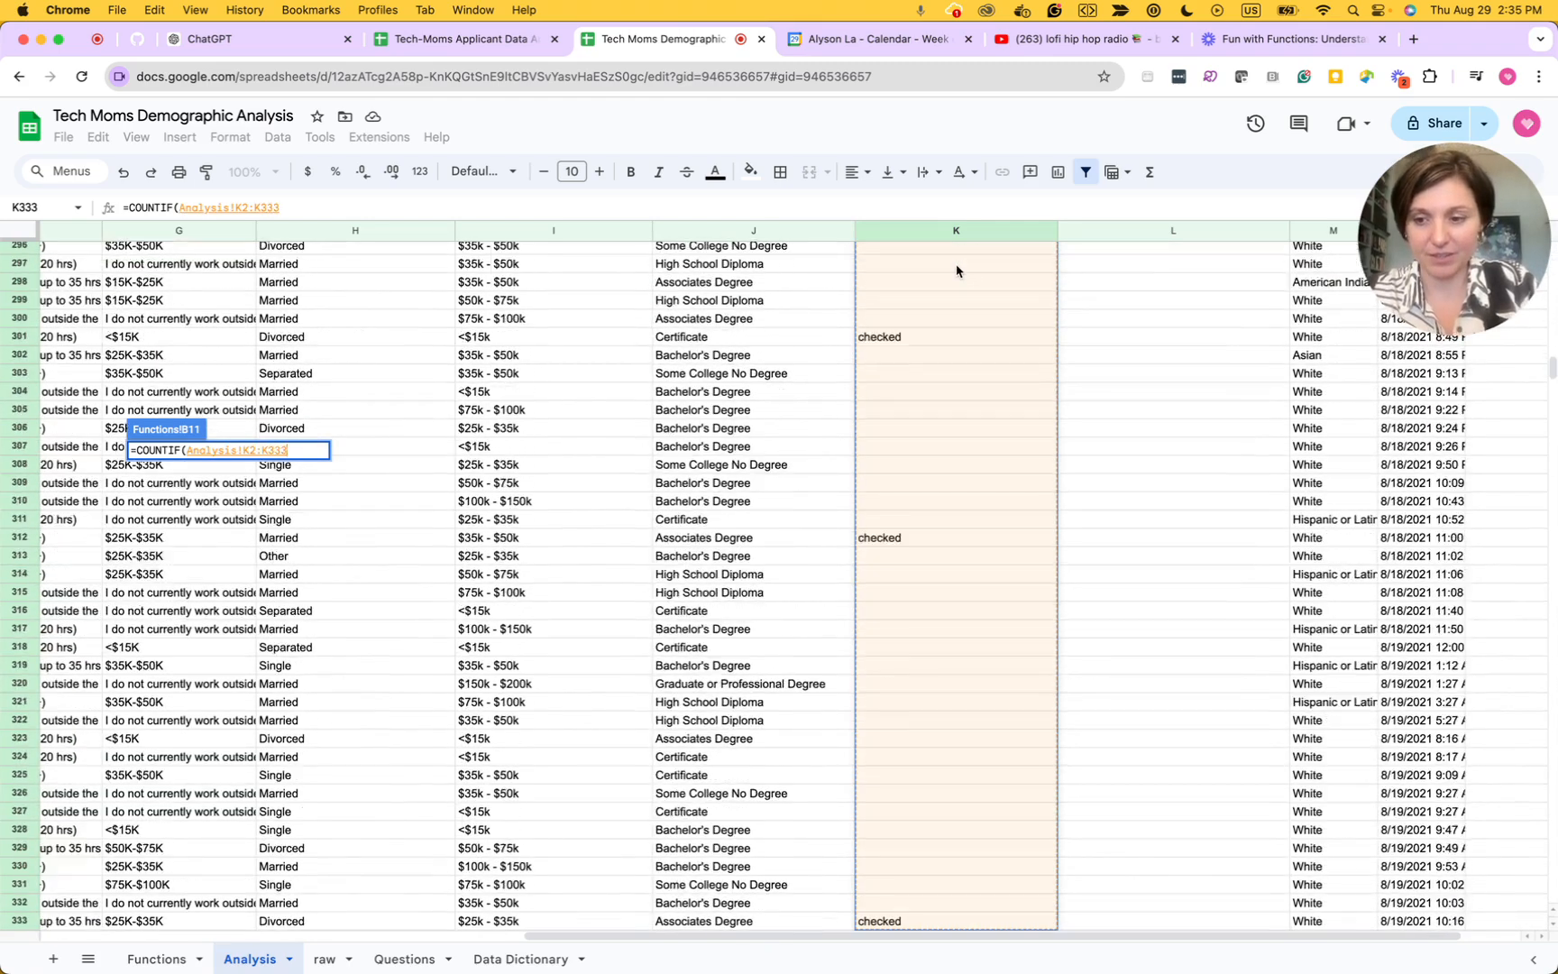
key(ctrl+shift+Down)
key(ctrl+shift+Down)
key(ctrl+shift+Down)
key(ctrl+shift+Down)
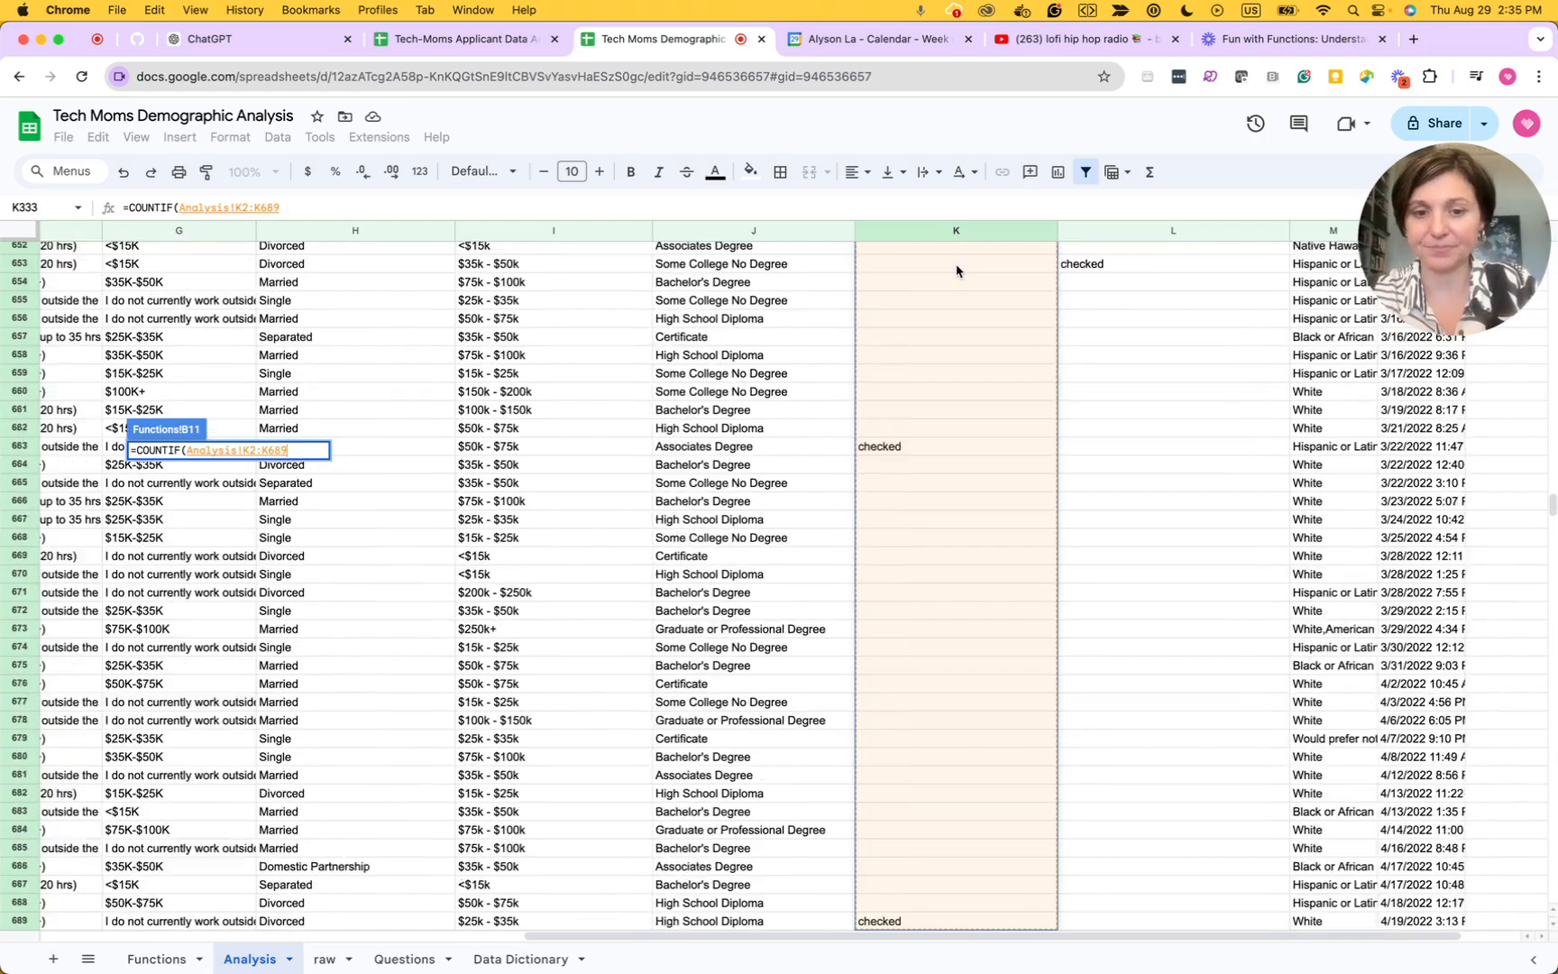
key(ctrl+shift+Down)
key(ctrl+shift+Down)
key(shift+super+Down)
key(shift+super+Down)
key(shift+super+Down)
key(shift+super+Down)
key(shift+super+Down)
key(shift+super+Down)
key(shift+super+Down)
key(shift+super+Down)
key(shift+super+Down)
key(shift+super+Down)
key(shift+super+Down)
key(shift+super+Down)
key(shift+super+Down)
key(shift+super+Down)
key(shift+super+Down)
key(shift+super+Down)
key(shift+super+Down)
key(shift+super+Down)
key(shift+super+Down)
key(shift+super+Down)
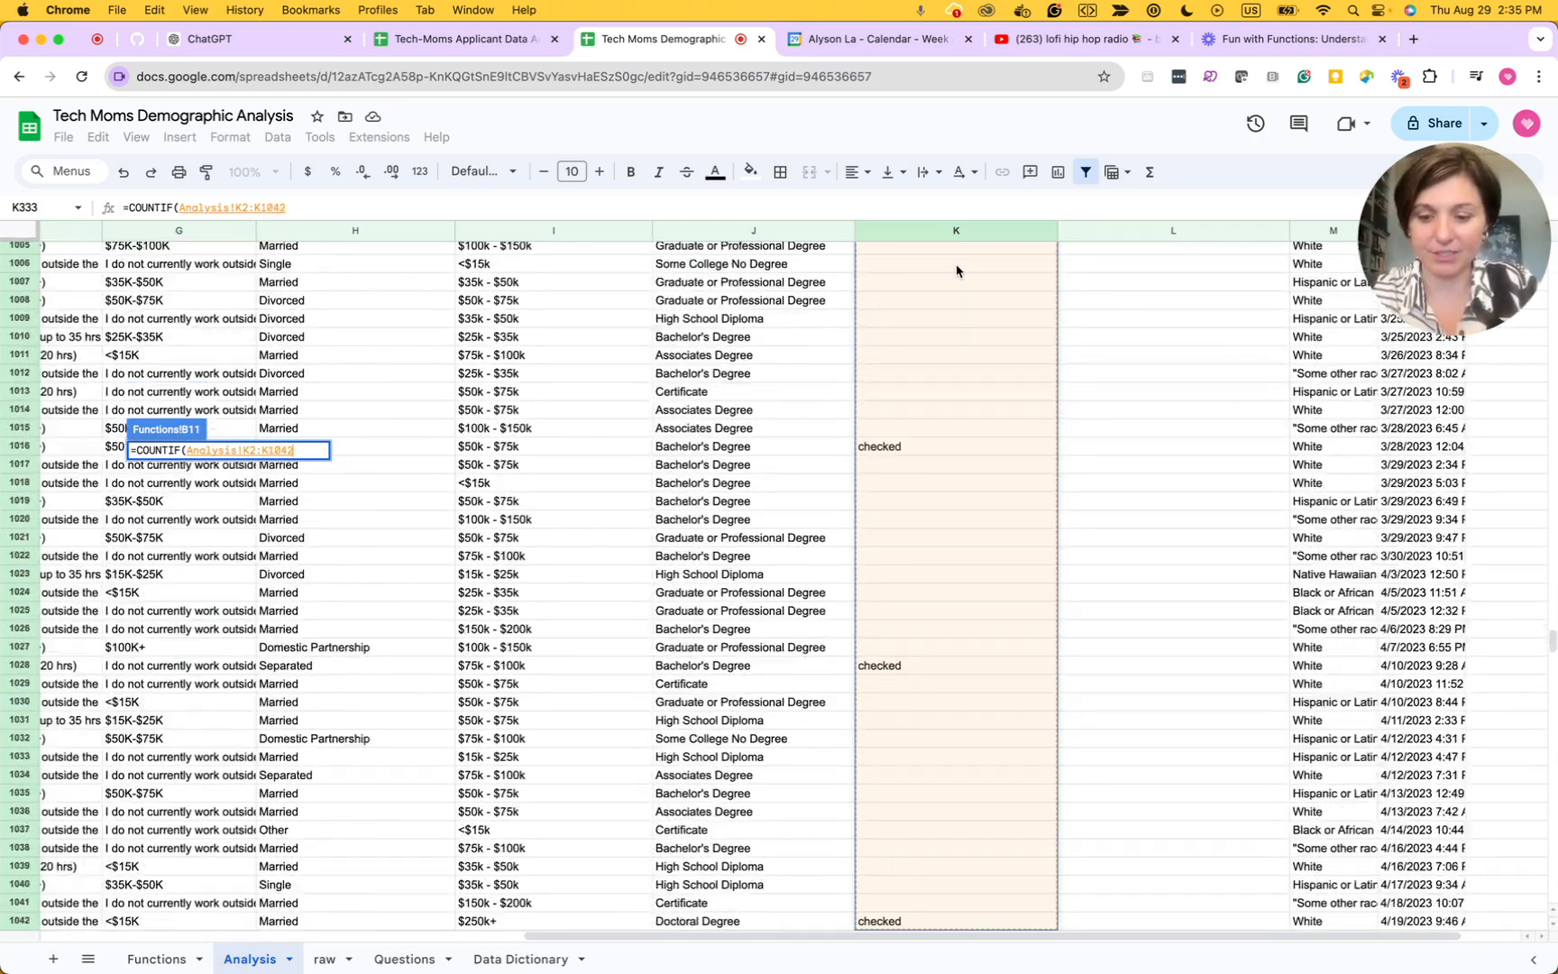
key(shift+super+Down)
key(shift+super+Down)
key(shift+super+Down)
key(shift+super+Down)
key(shift+super+Down)
key(shift+super+Down)
key(shift+super+Down)
key(shift+super+Down)
key(shift+super+Down)
key(shift+super+Down)
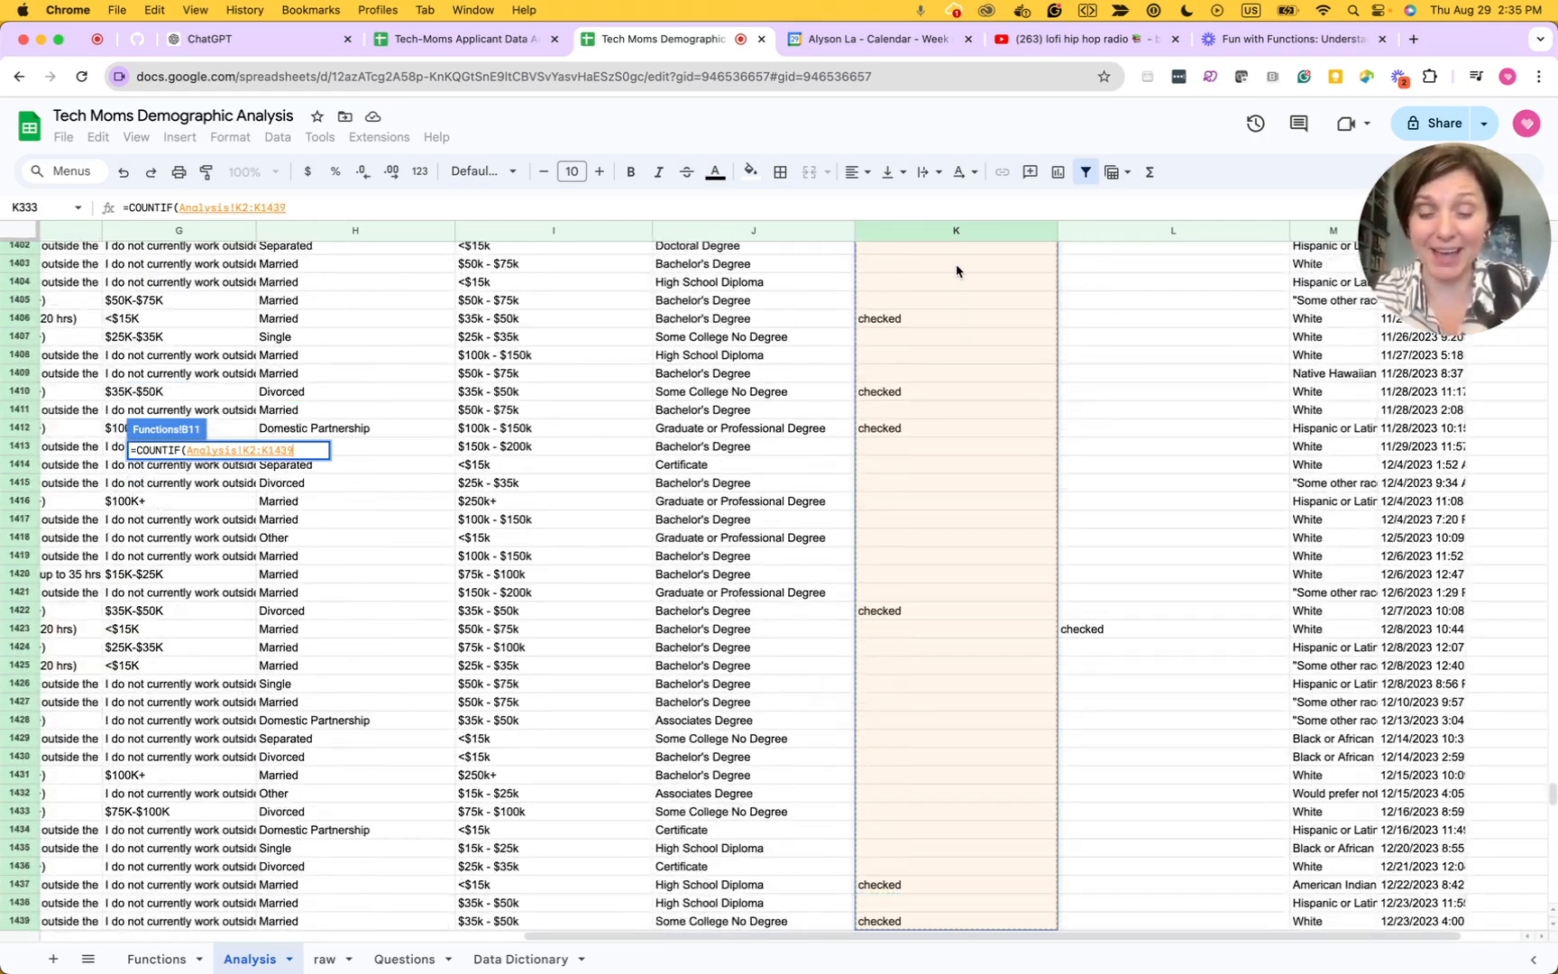
key(shift+super+Down)
key(shift+super+Down)
key(shift+super+Down)
key(shift+super+Down)
key(shift+super+Down)
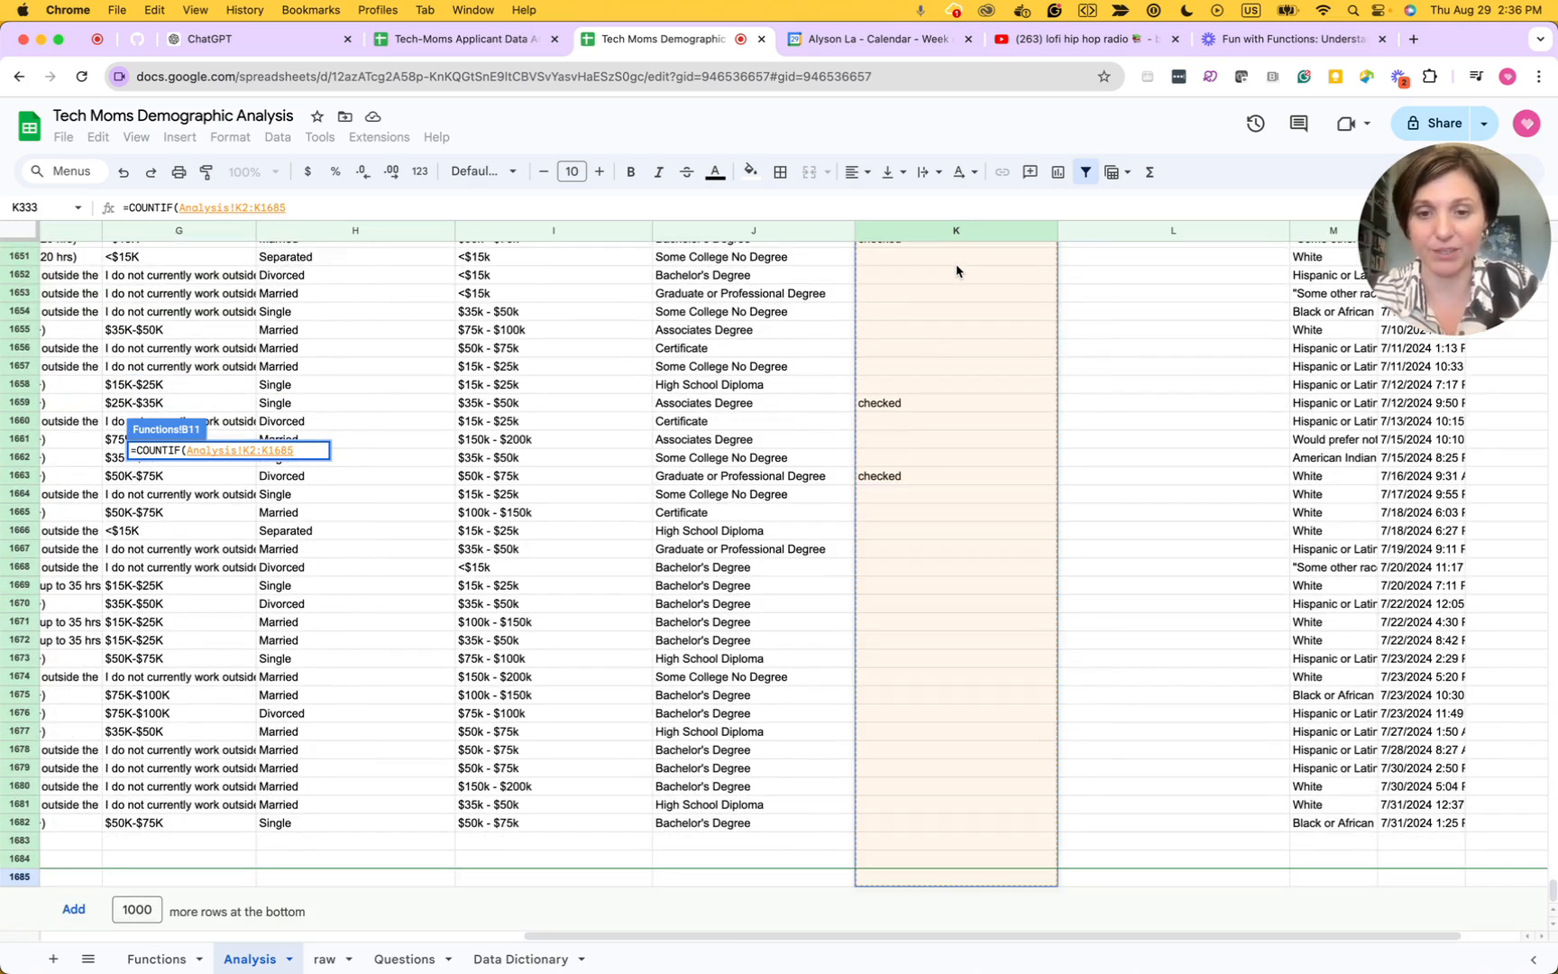
- Finish the B11 COUNTIF formula with the criterion "checked" and enter it
text(, )
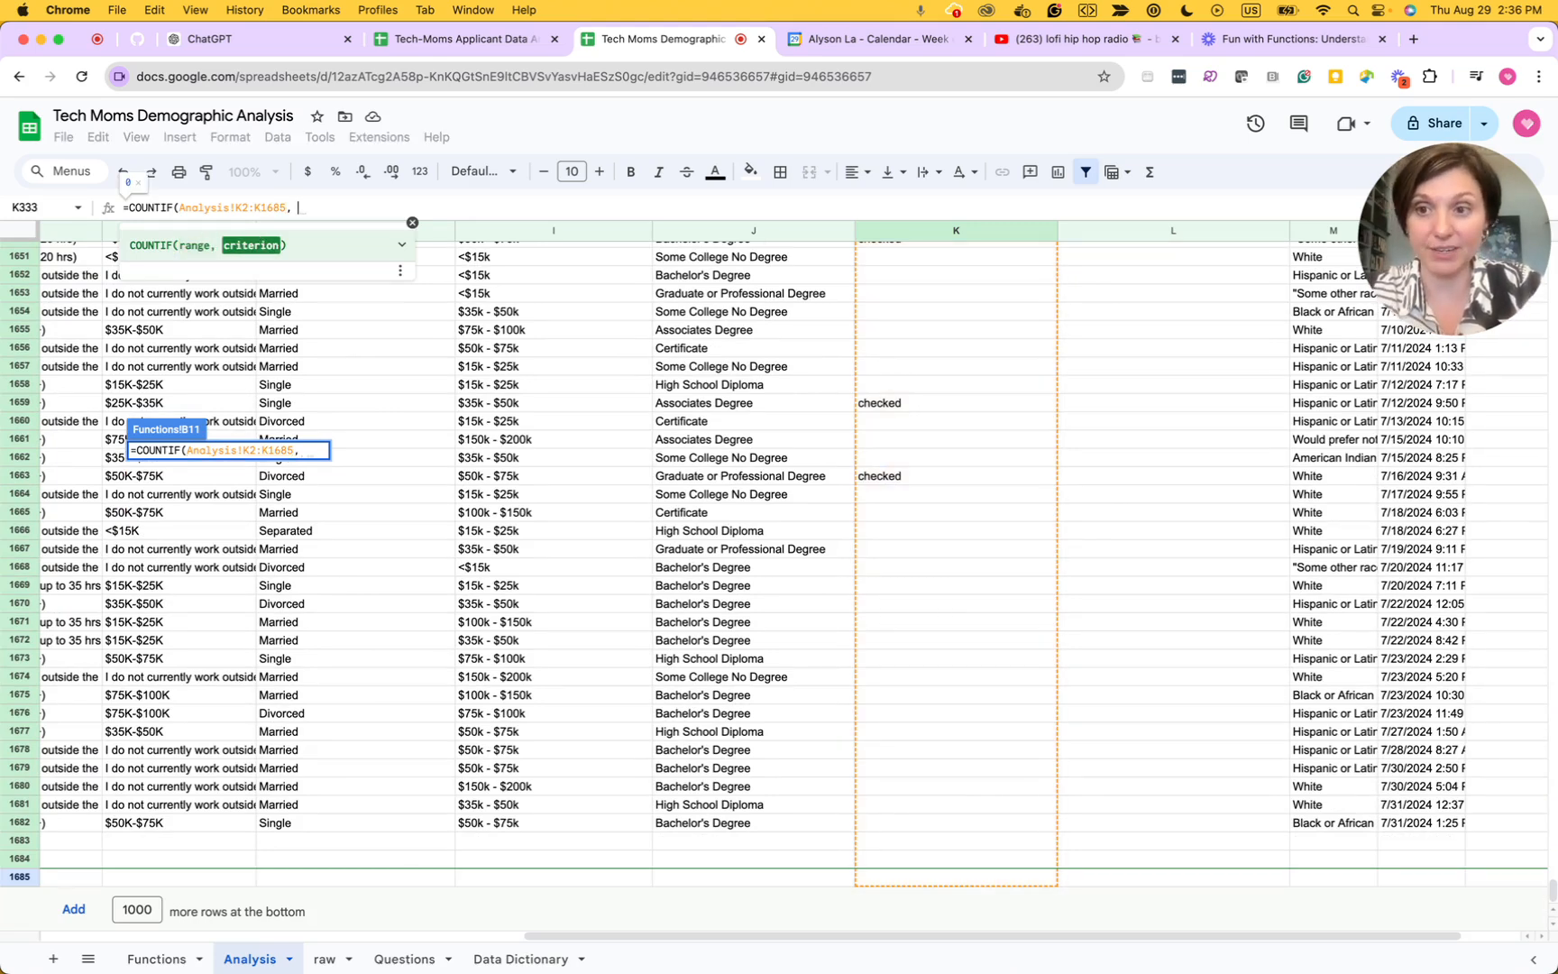
text(")
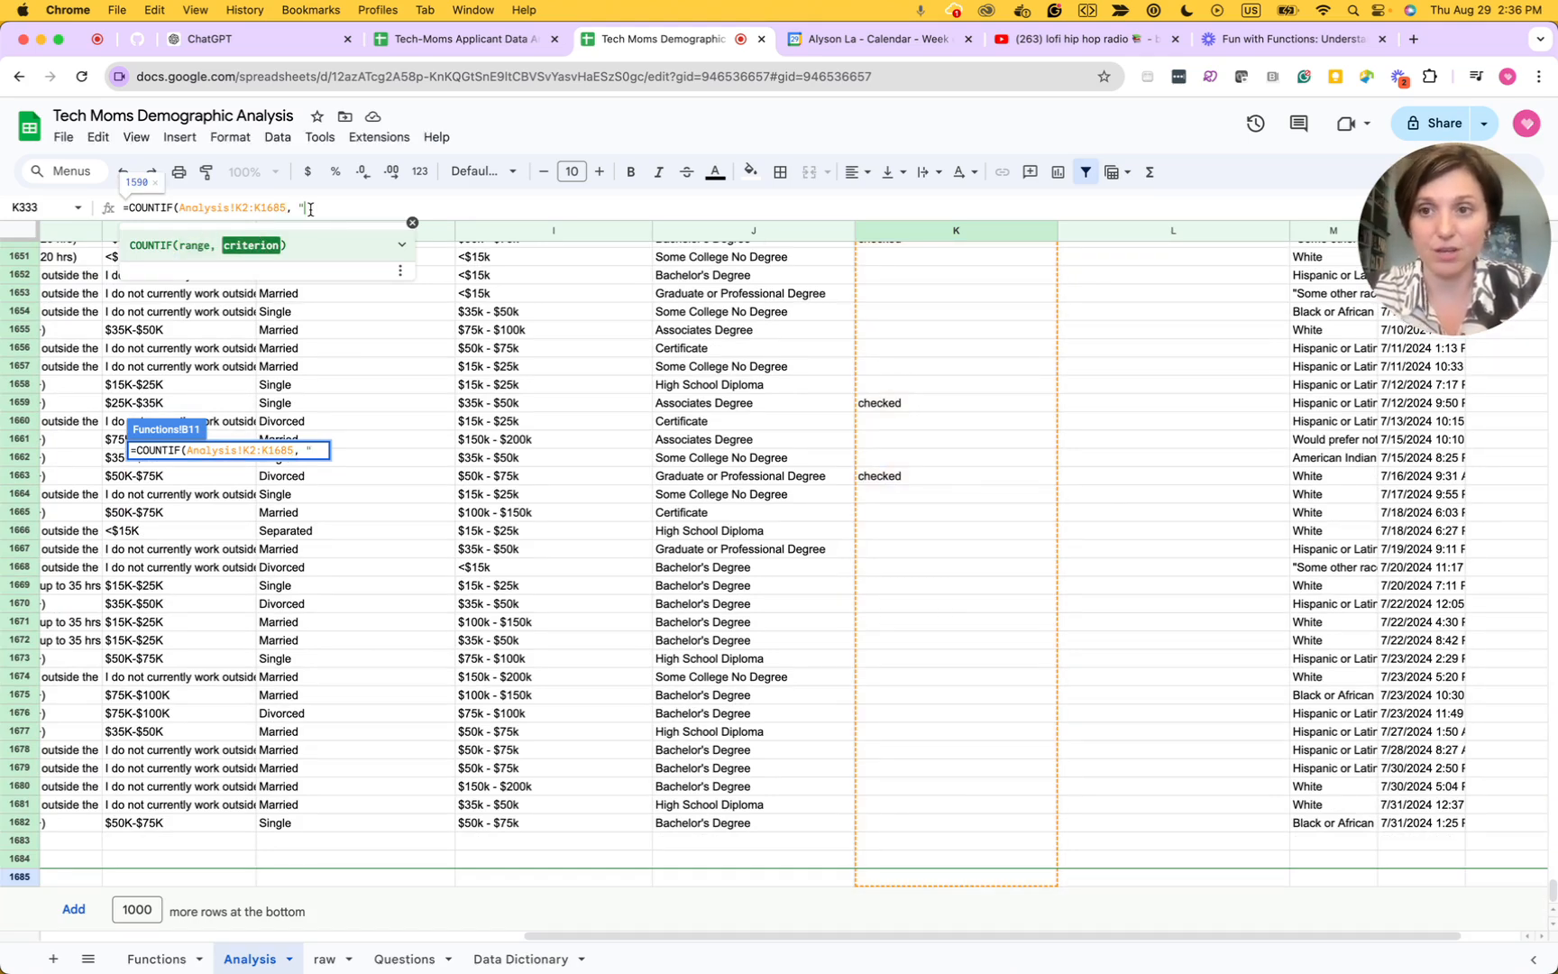
text(checked")
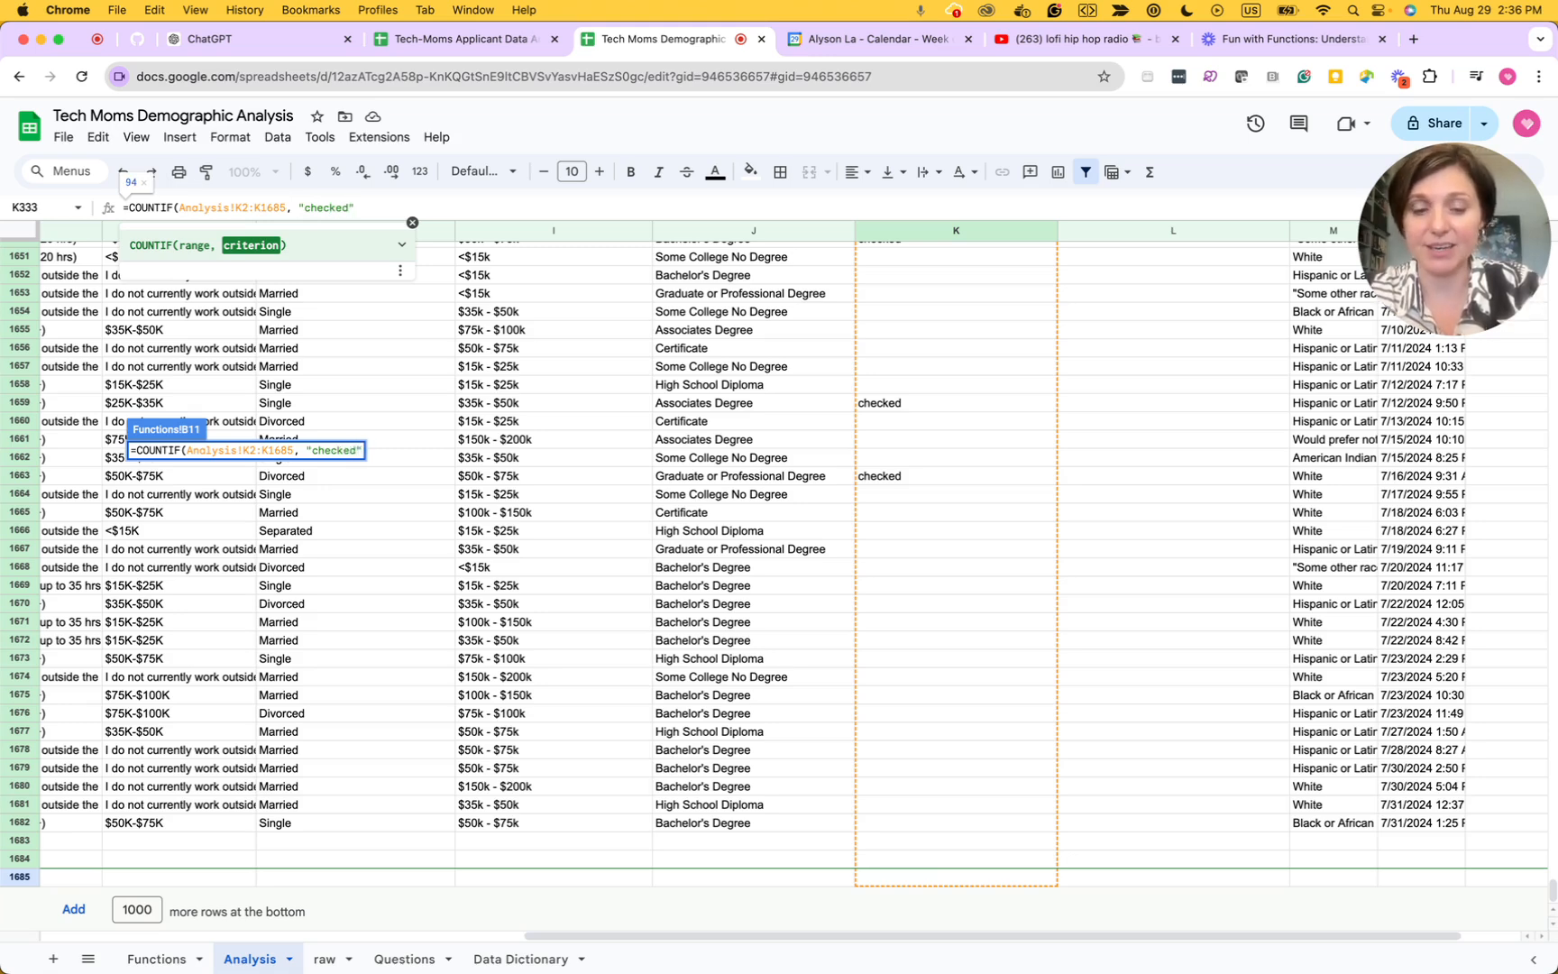
text())
key(Return)
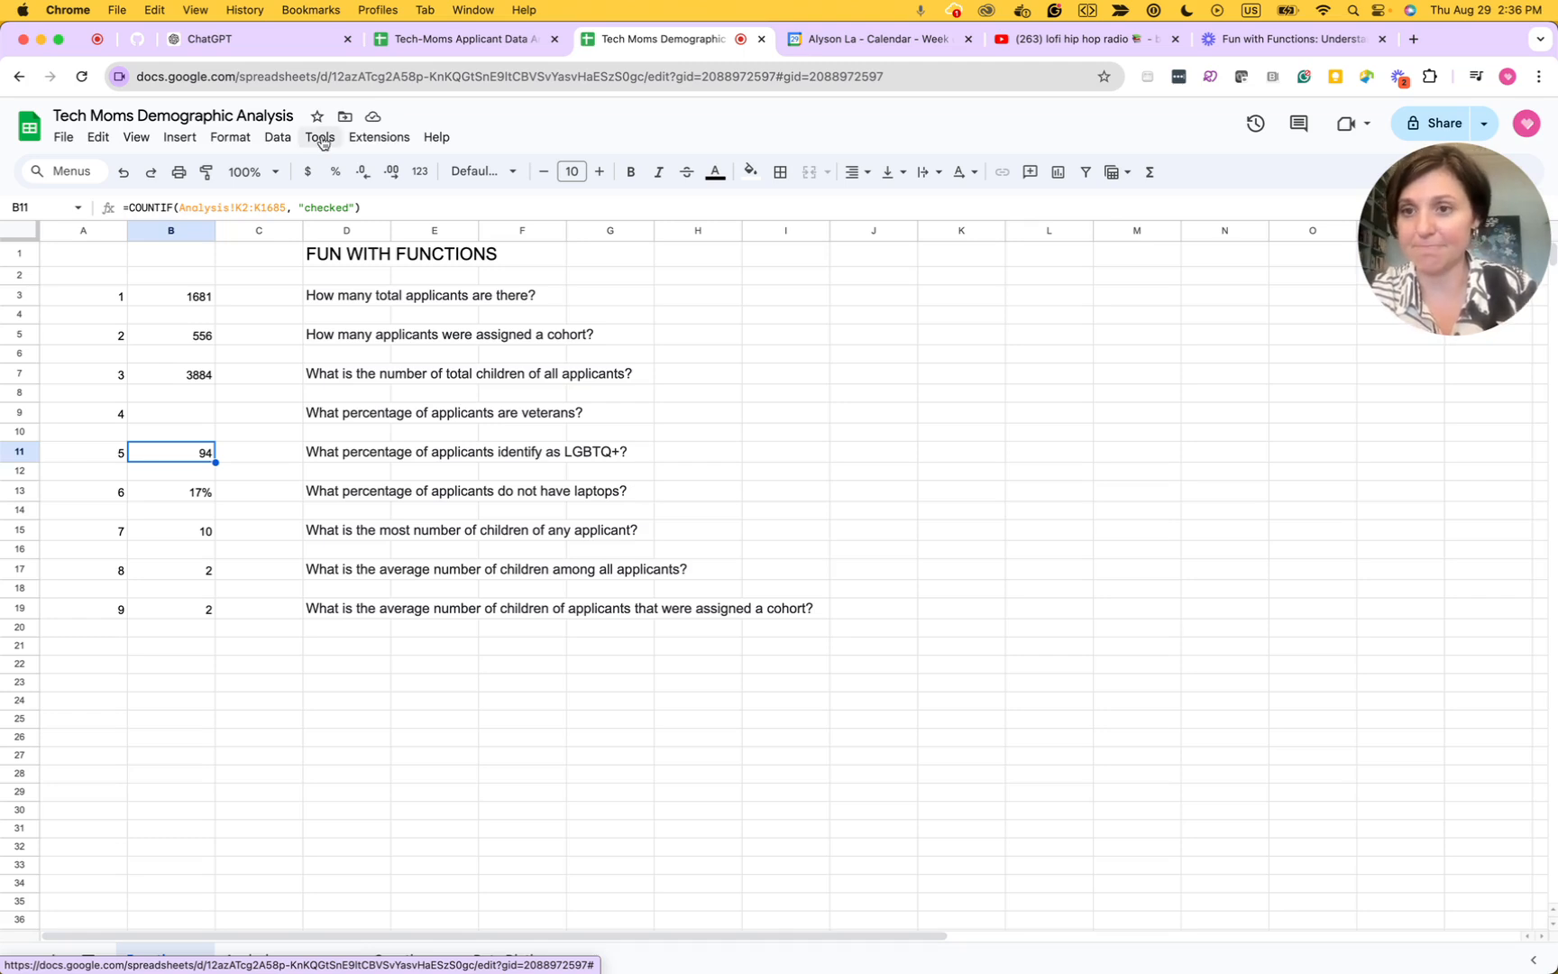
- Divide the B11 COUNTIF by the total applicants in B3 and enclose the whole calculation in parentheses
click(383, 206)
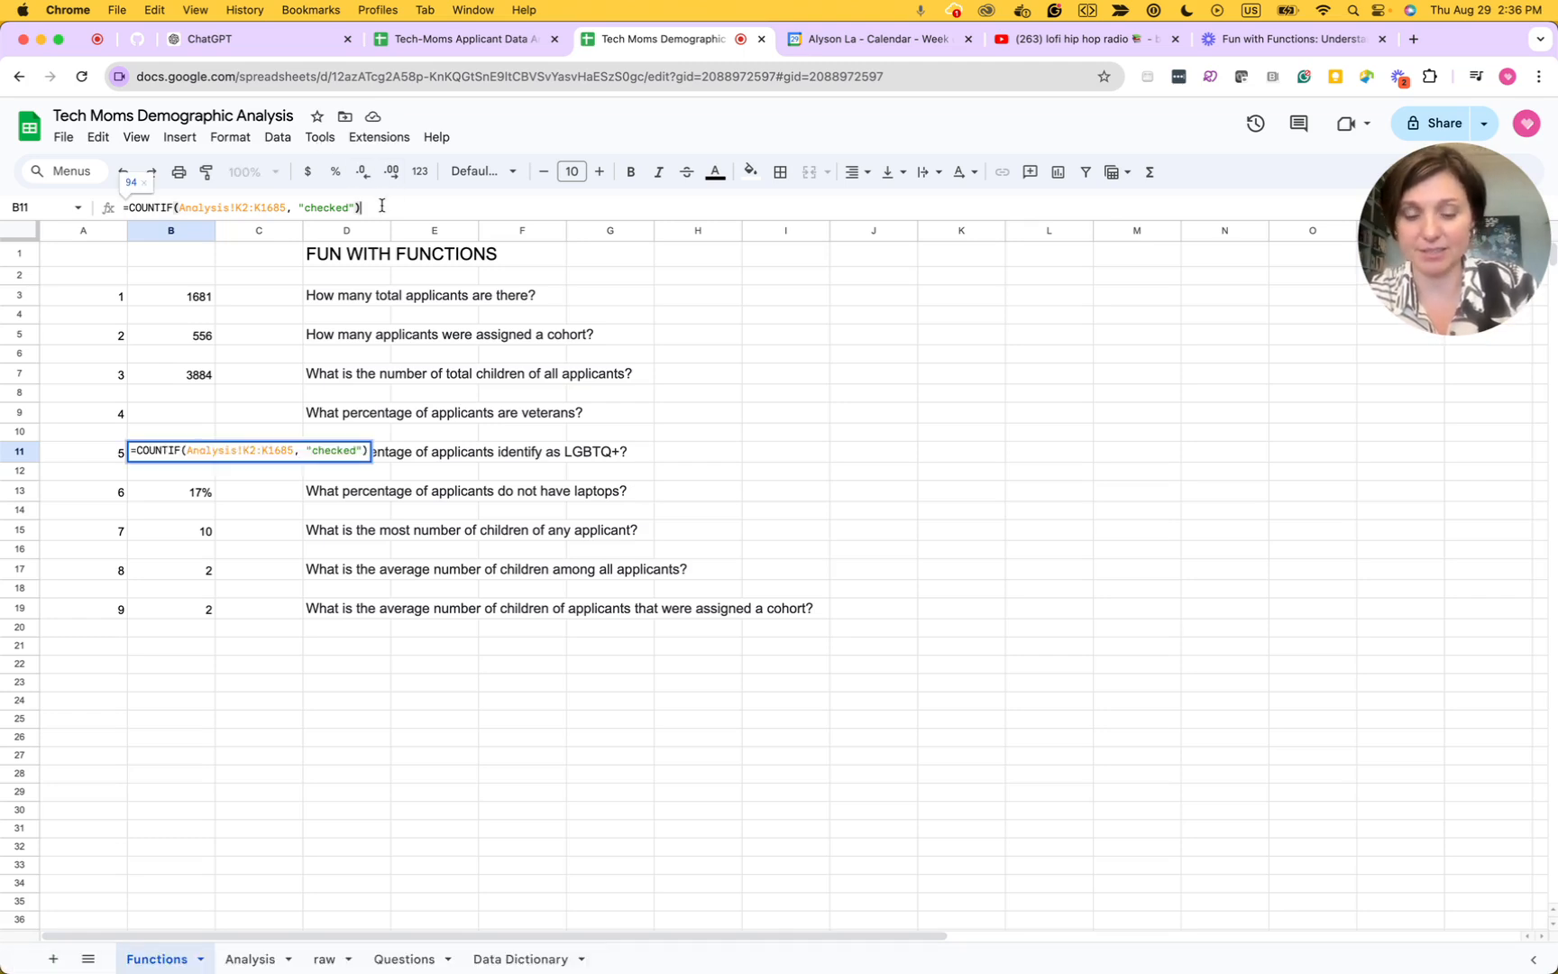
text(/)
click(156, 304)
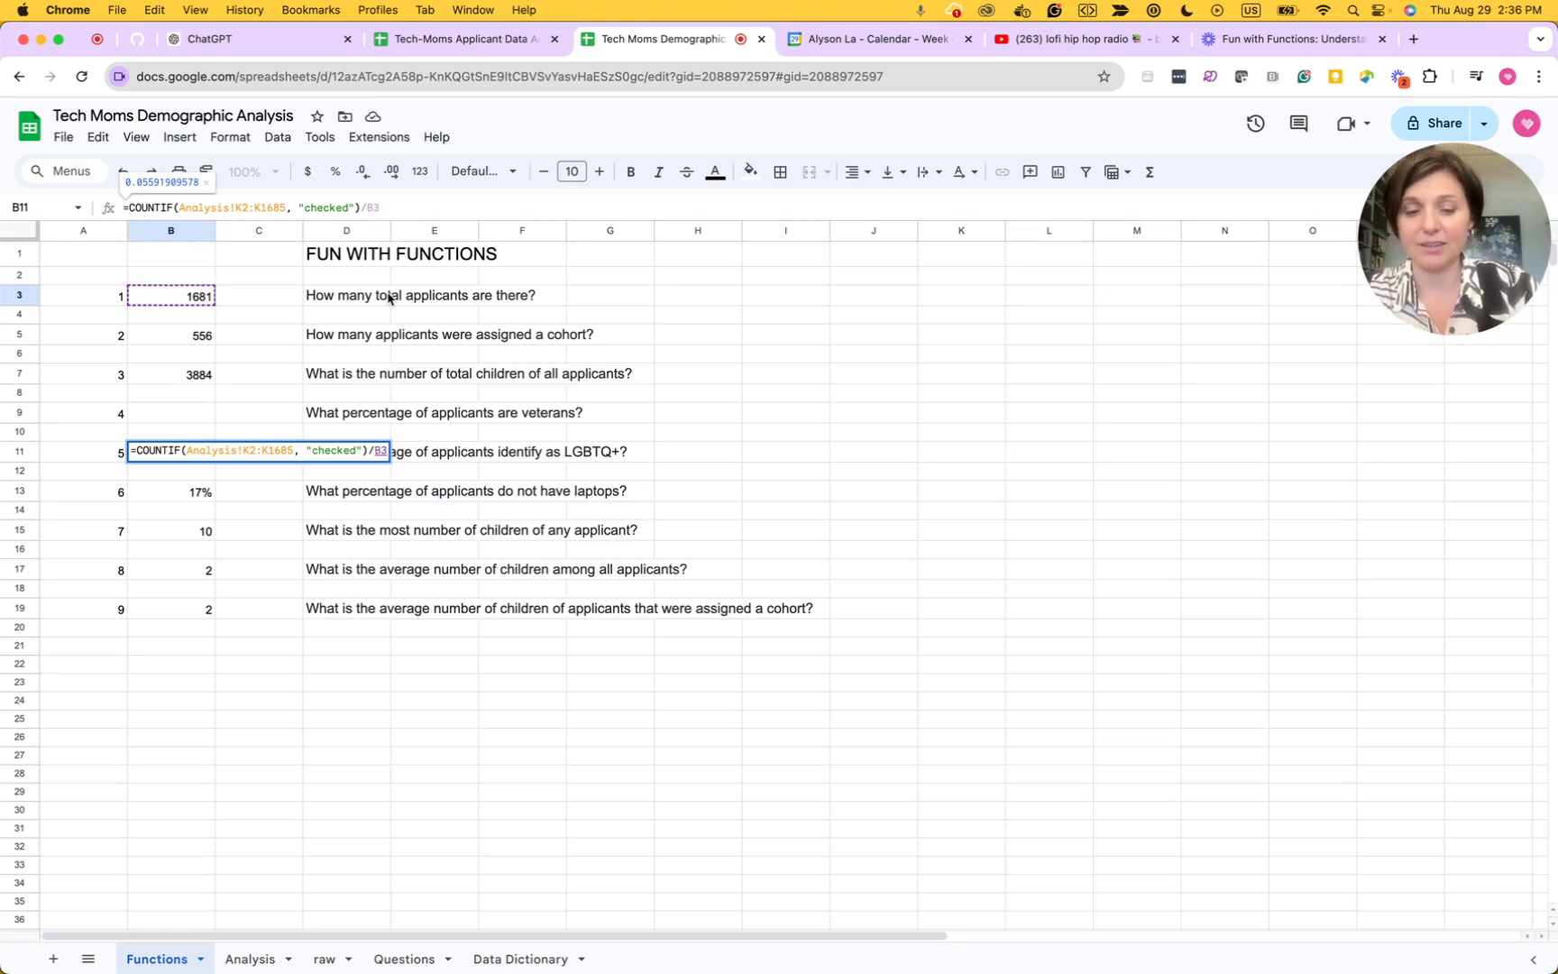
text(()
click(446, 208)
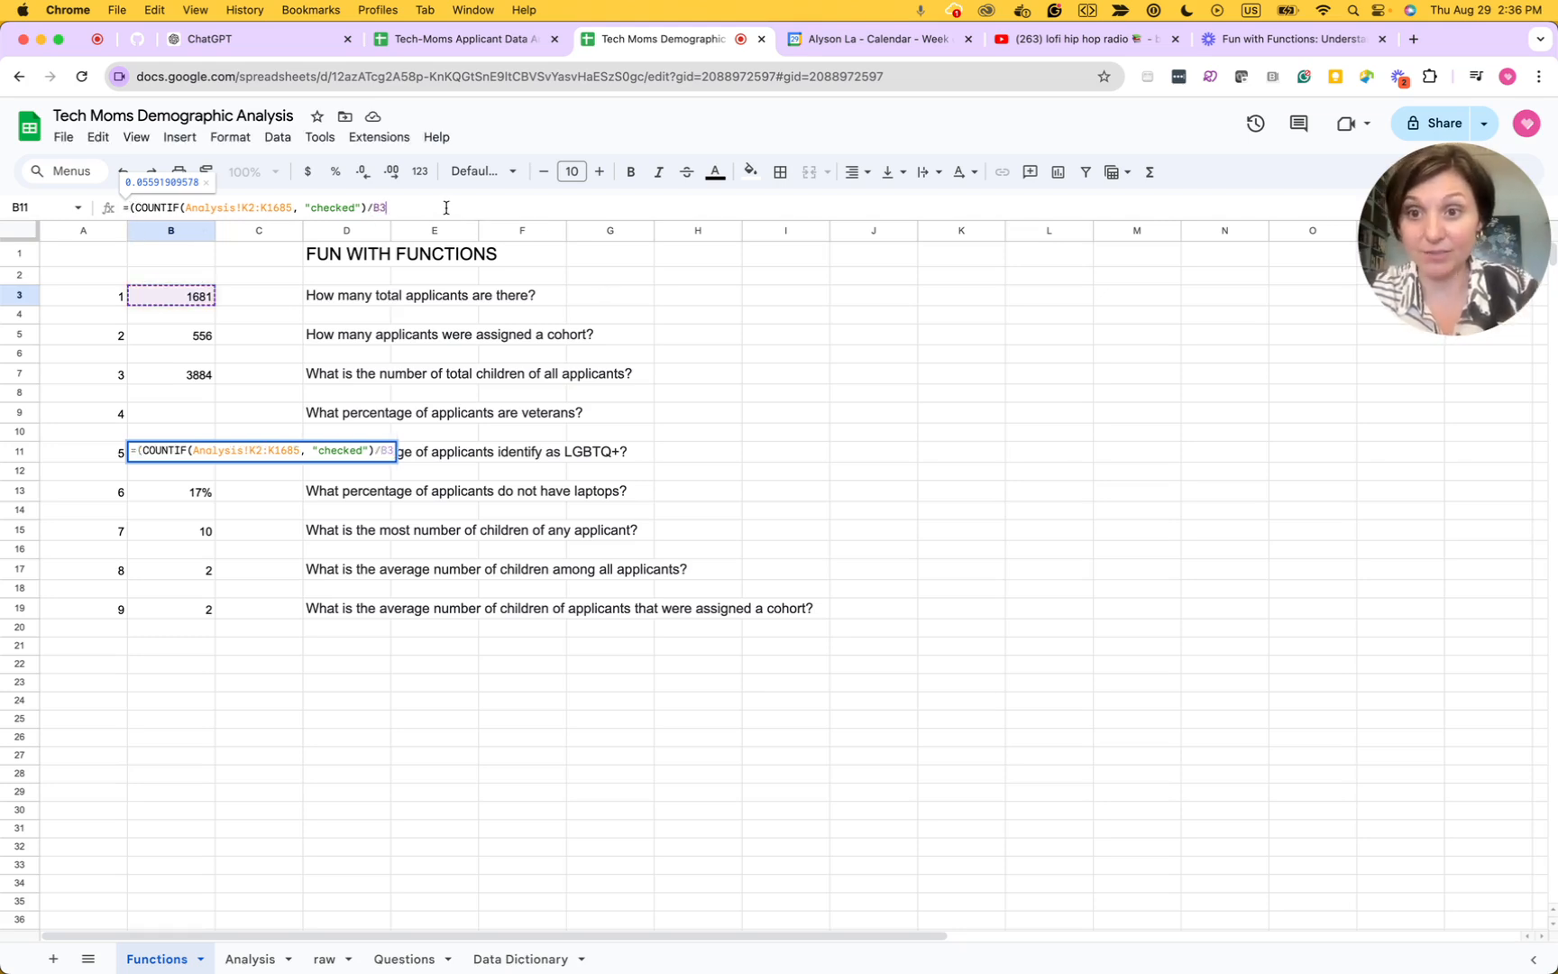
text())
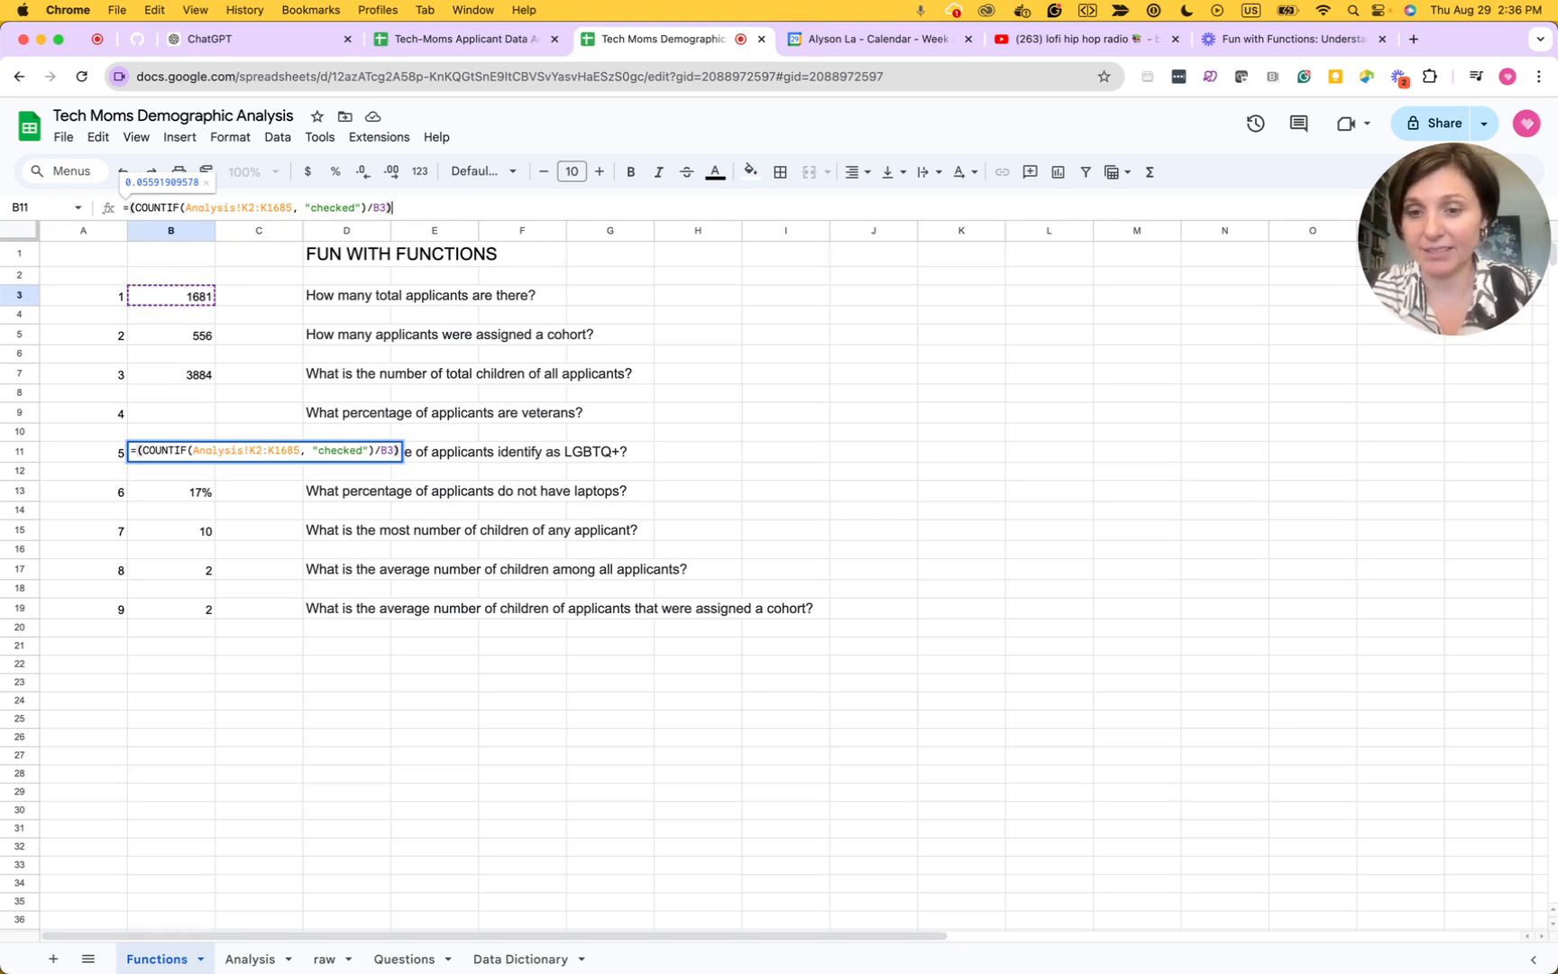
key(Tab)
key(Left)
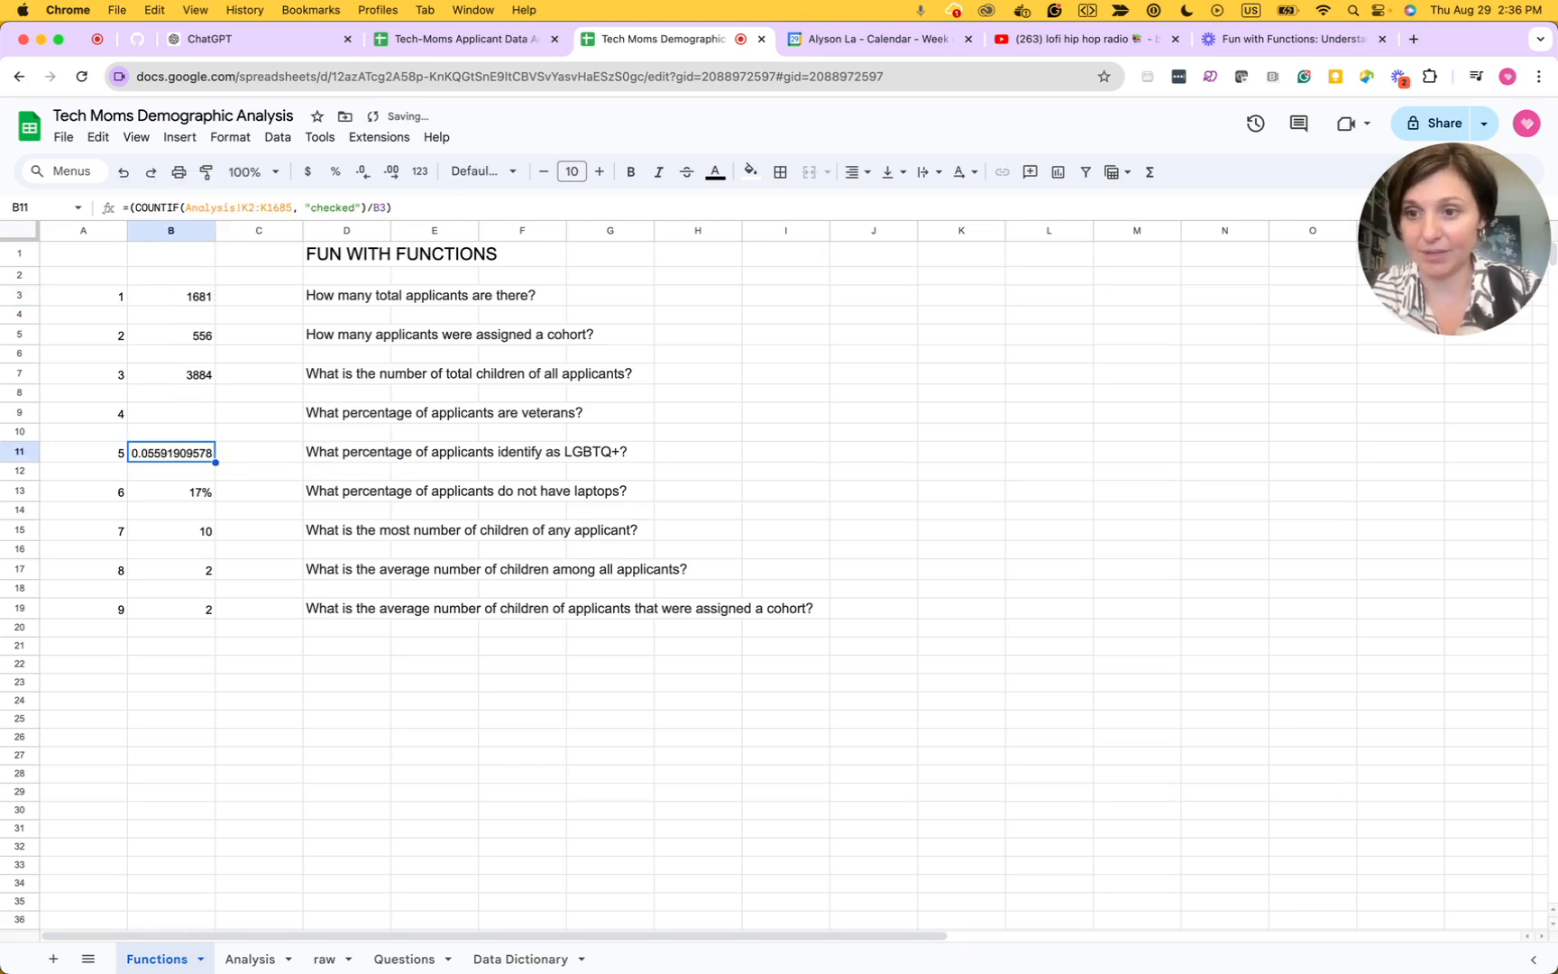
- Format the LGBTQ+ result in B11 as a percentage with no decimal places
click(337, 173)
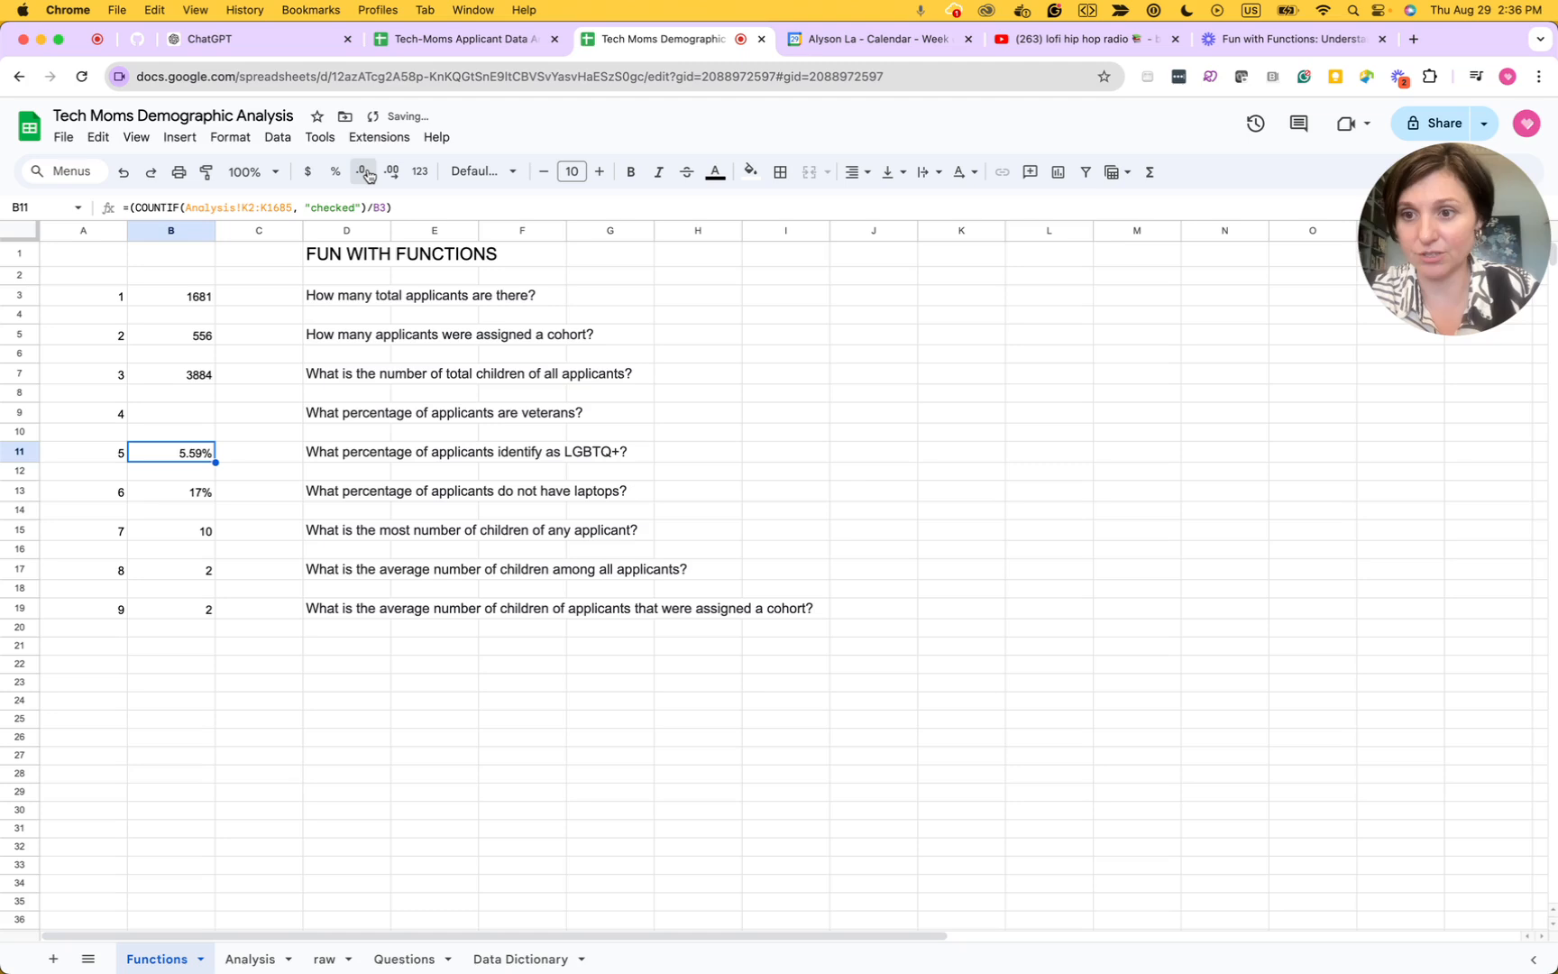
click(365, 173)
click(366, 174)
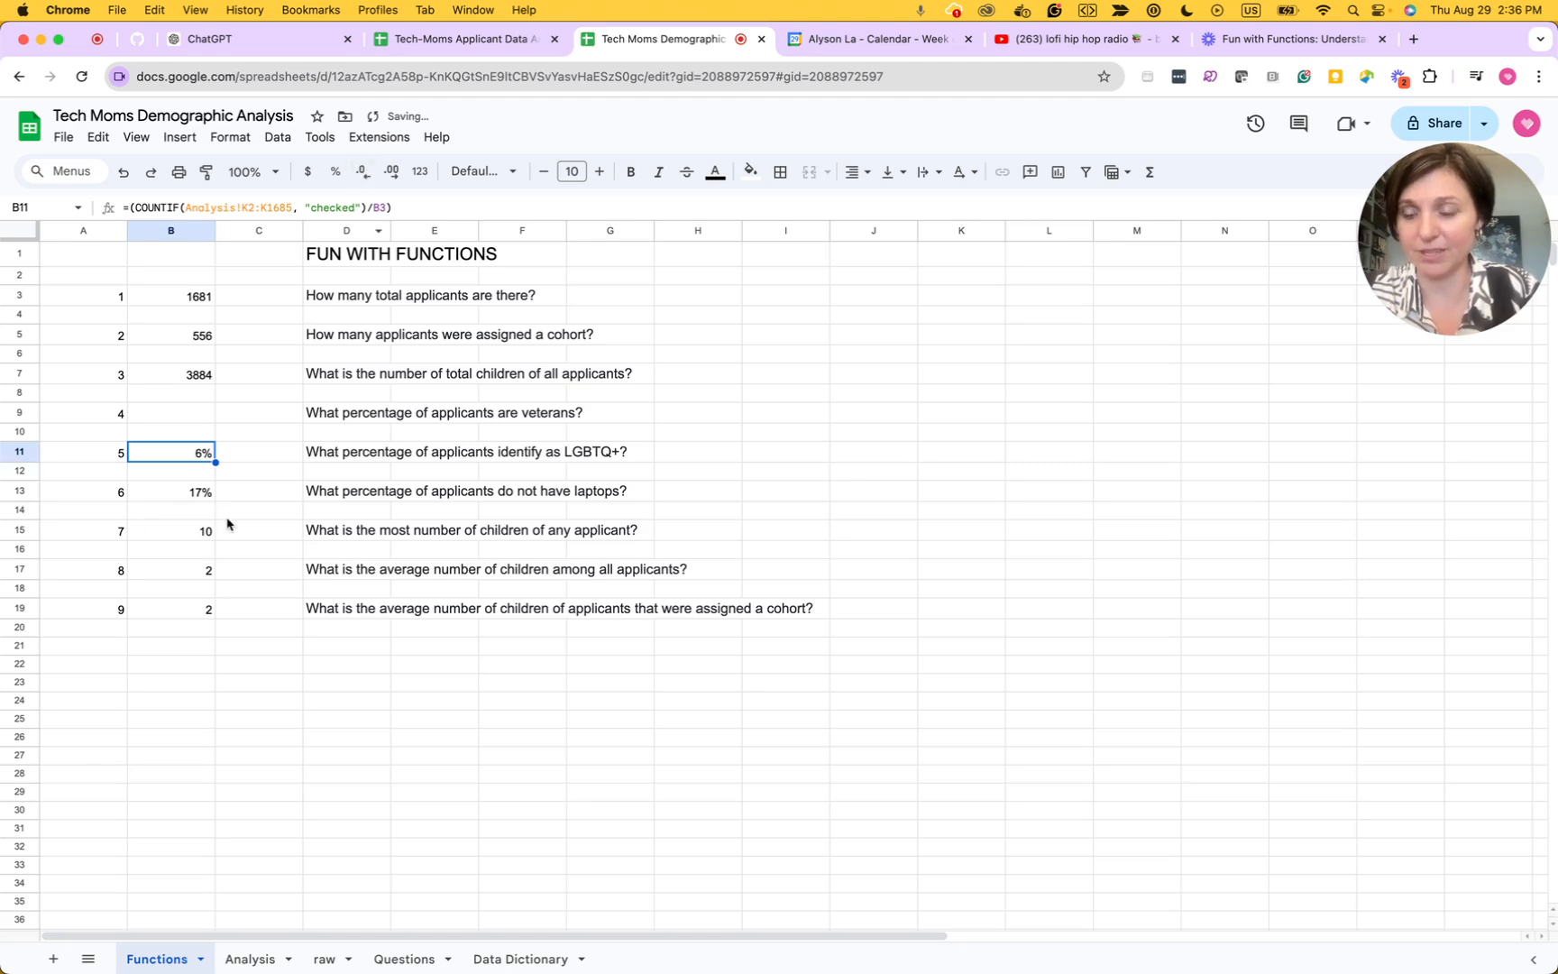
- Start a =COUNTIF( formula in B9 for the veterans question, with its range beginning at L2 of the Analysis sheet
click(198, 416)
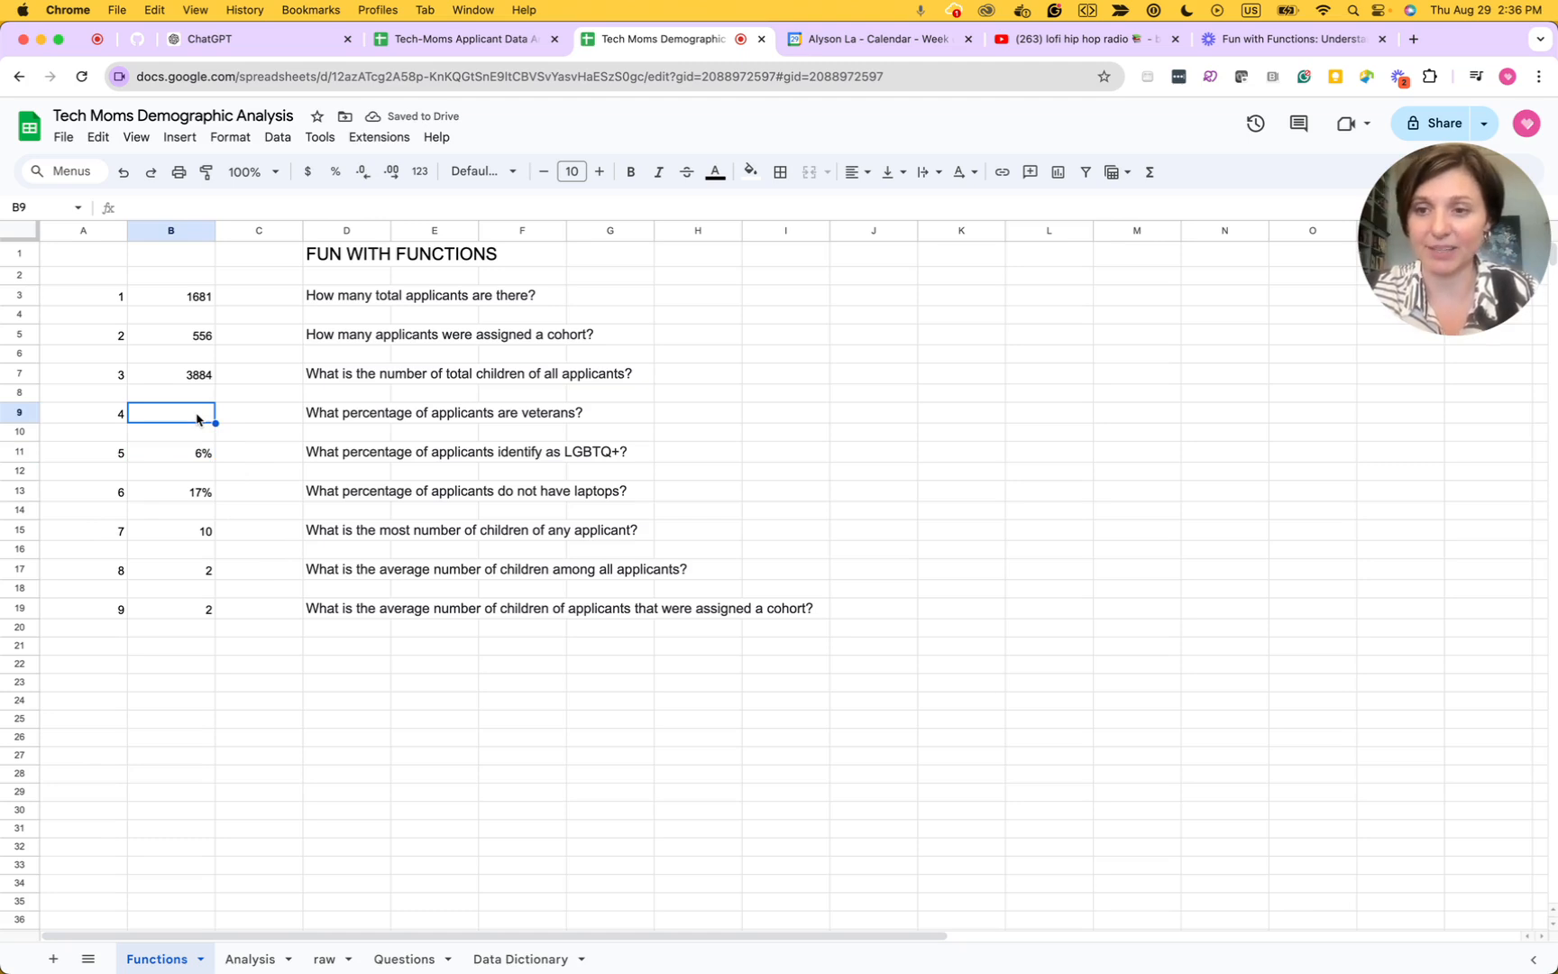
text(=COUNT)
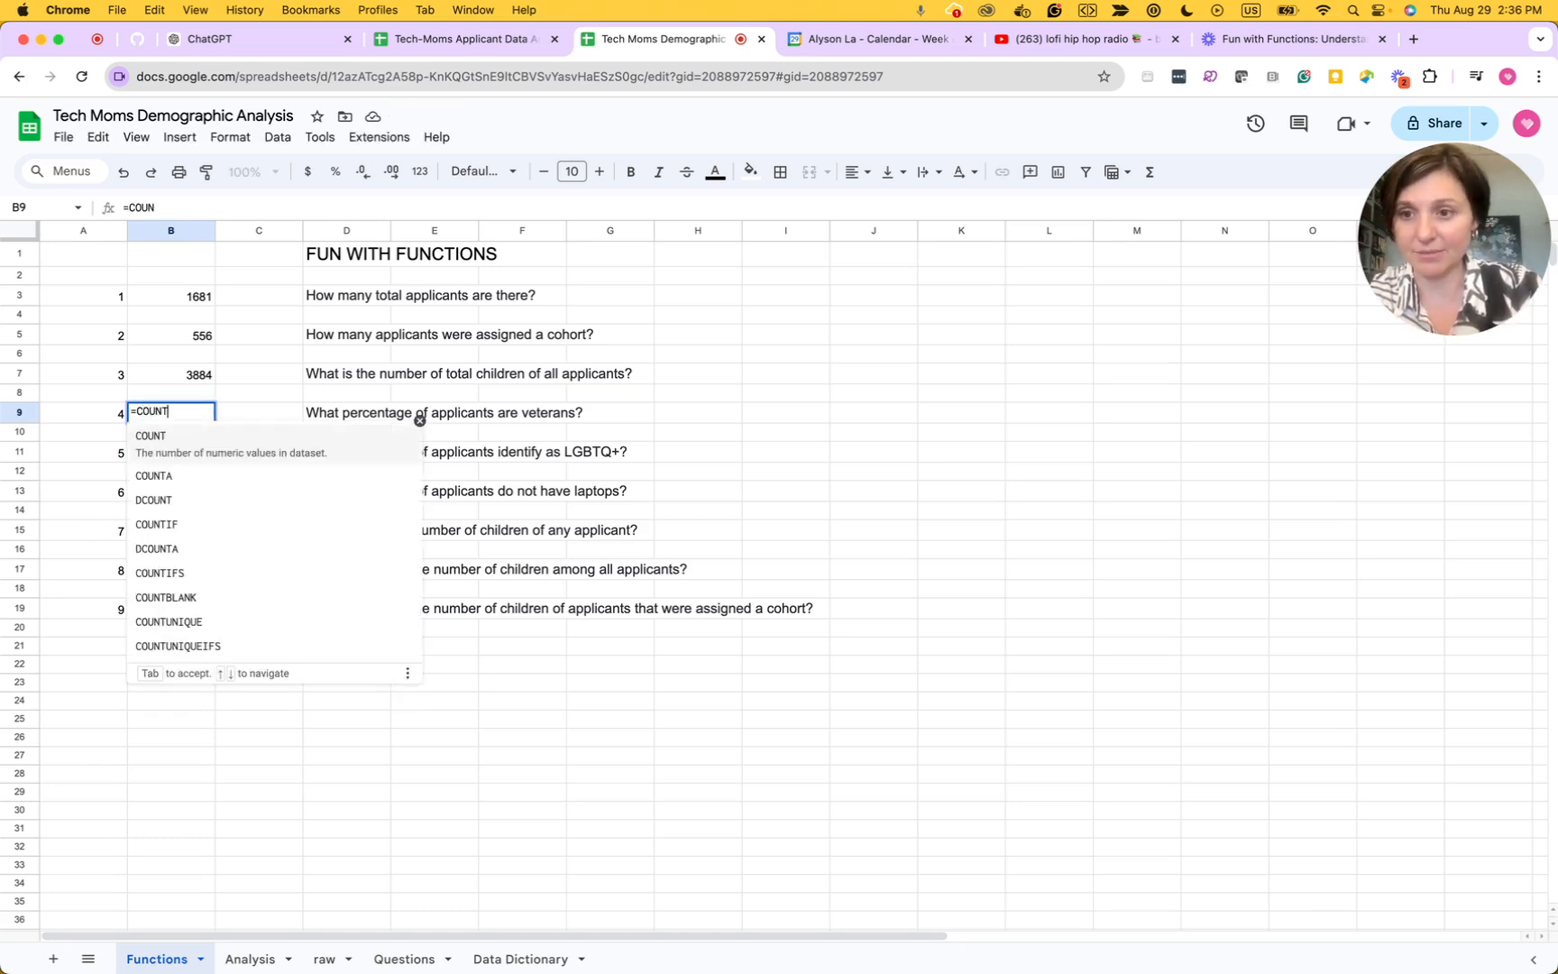
text(IF()
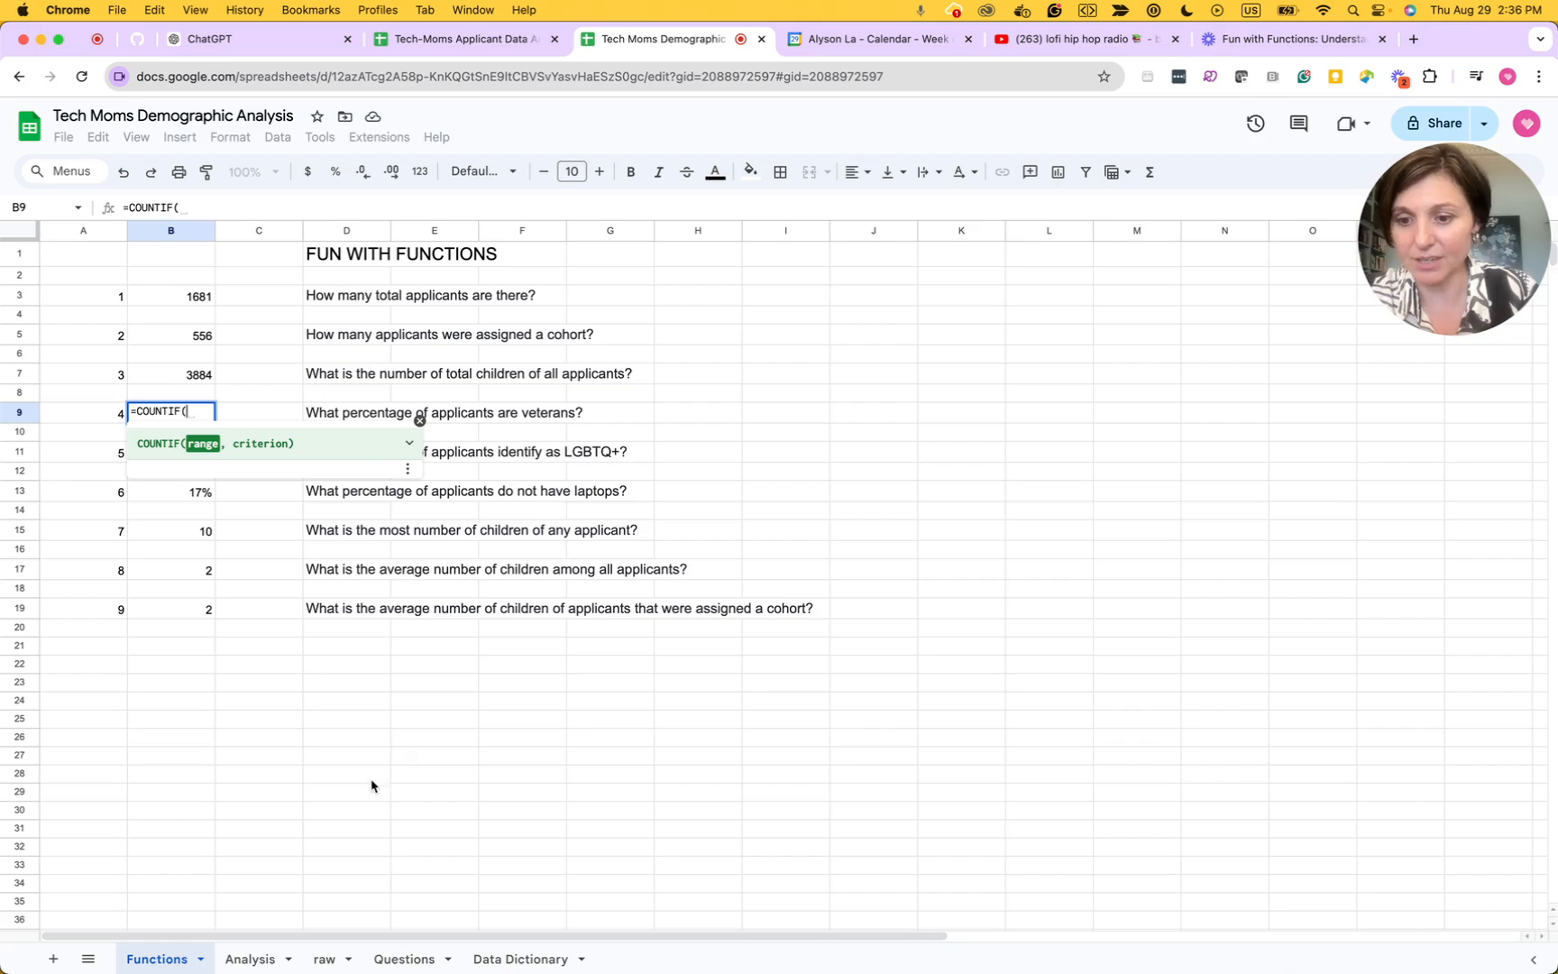
click(257, 963)
scroll(1075, 695, up, 2)
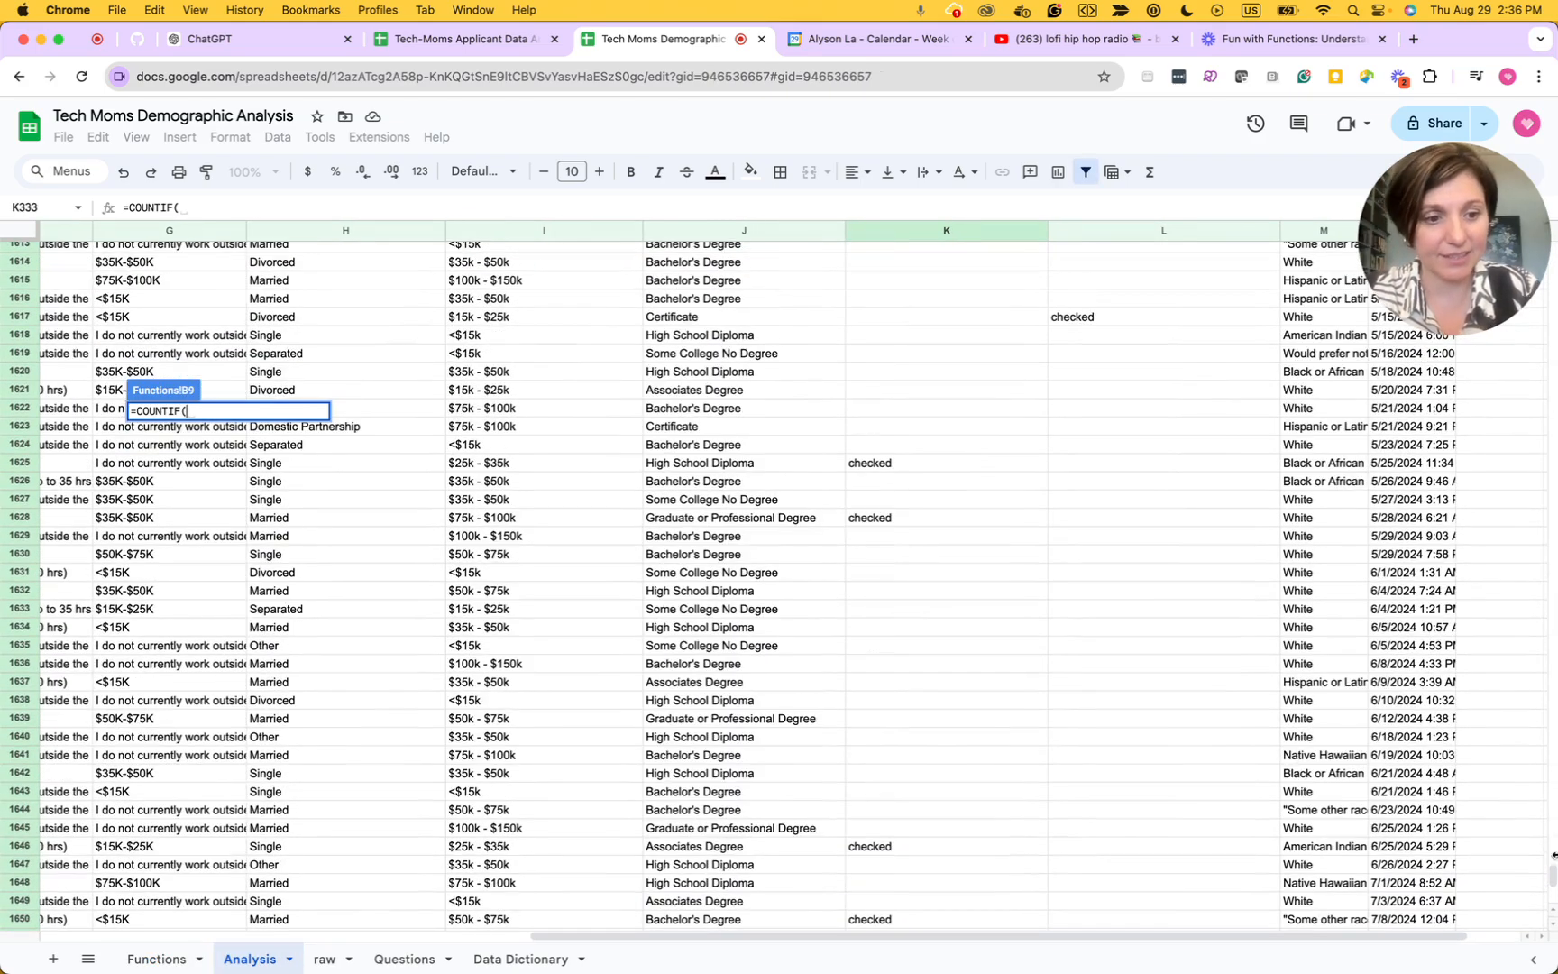
drag(1551, 880, 1536, 98)
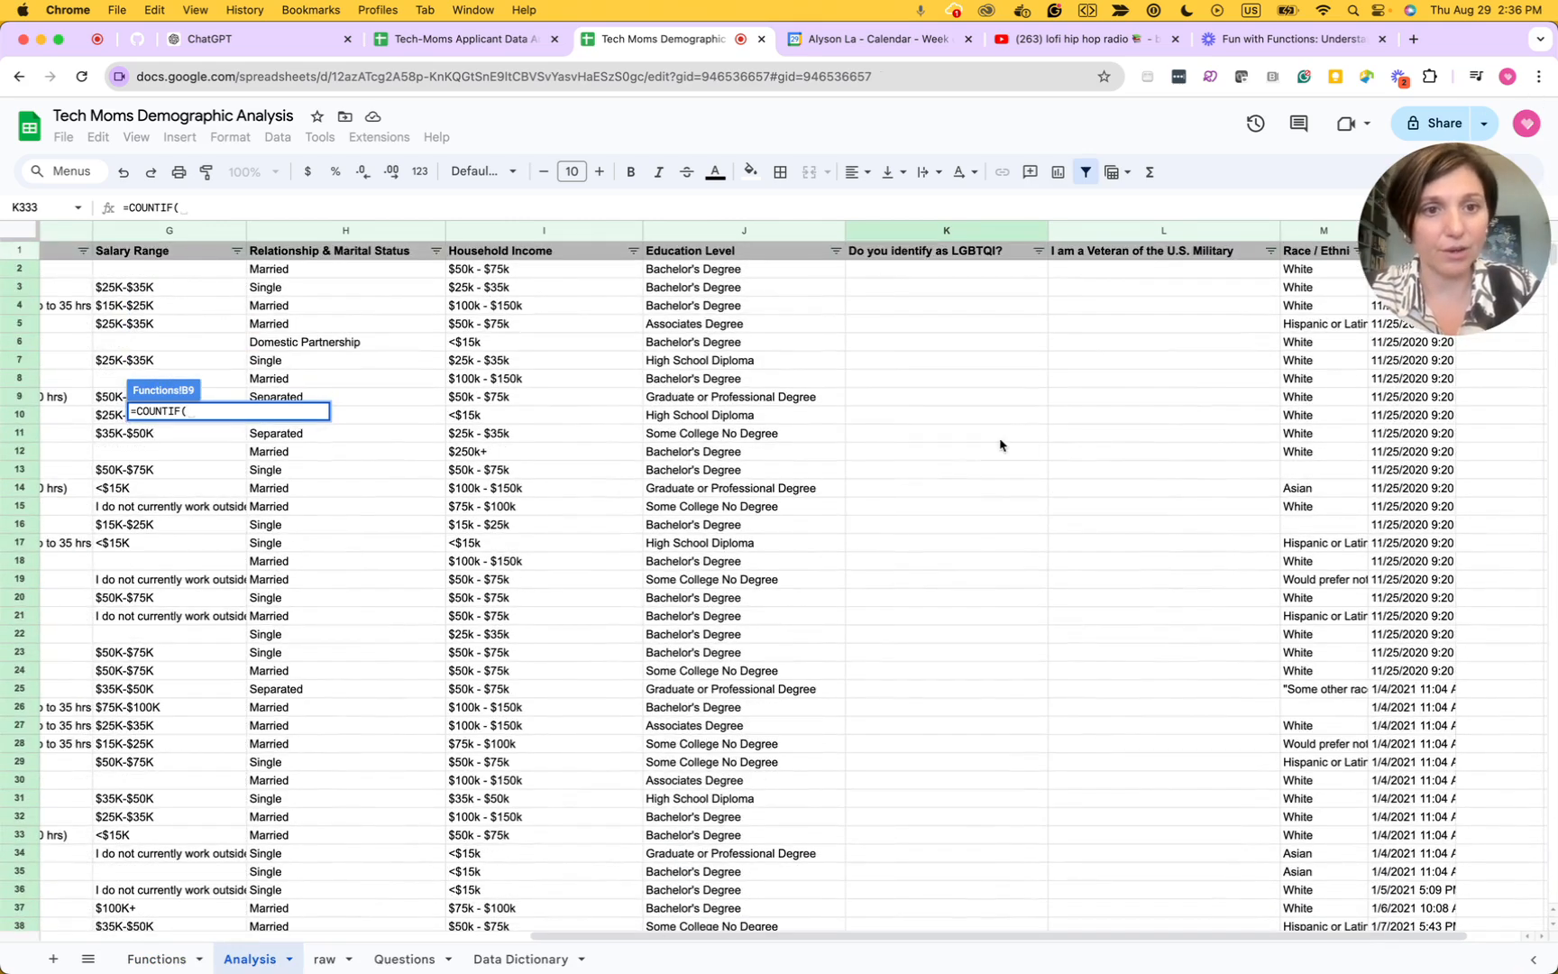
scroll(1190, 358, right, 2)
click(1110, 275)
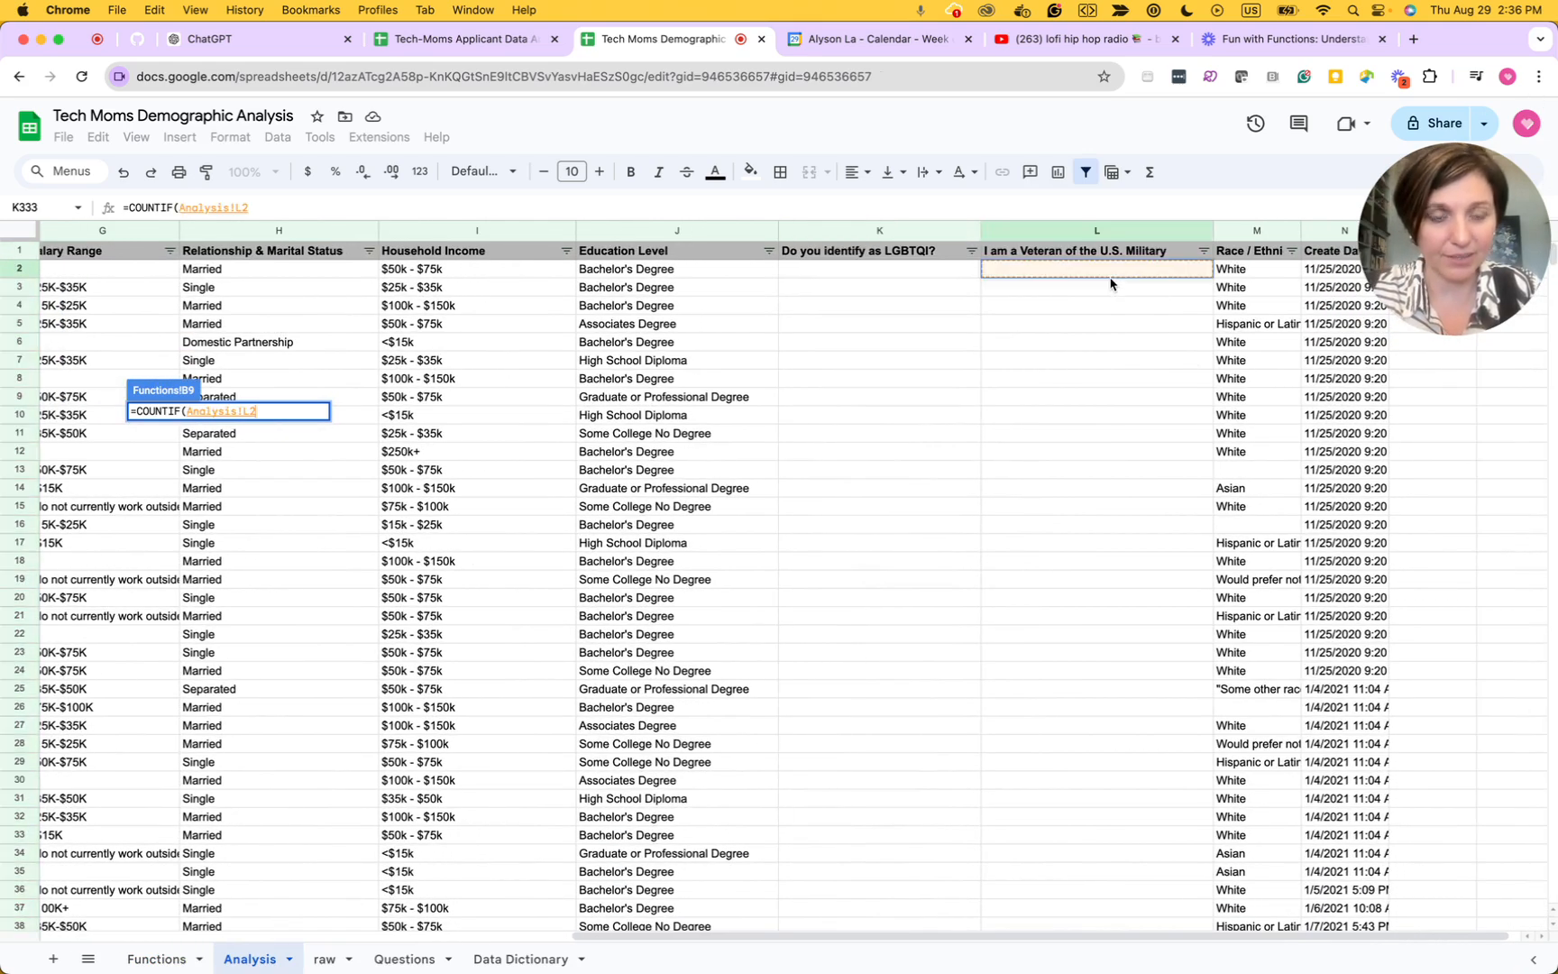
- Check the entries in the "I am a Veteran of the U.S. Military" column and extend the B9 formula's range to L2:L1685
scroll(1115, 370, down, 20)
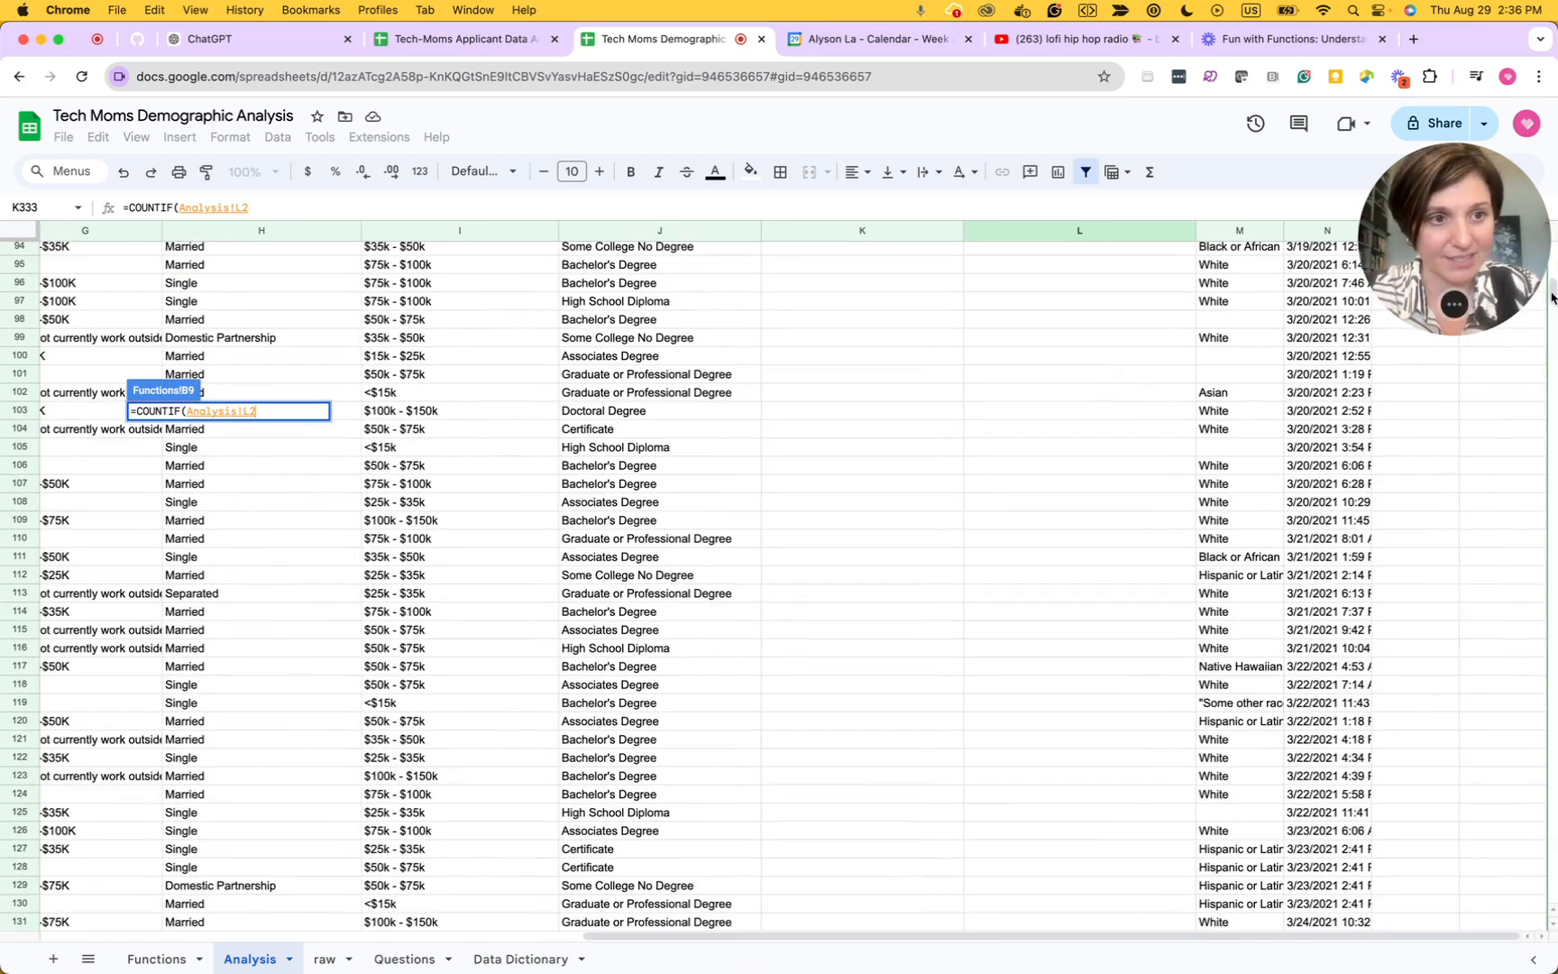
drag(1552, 299, 1553, 359)
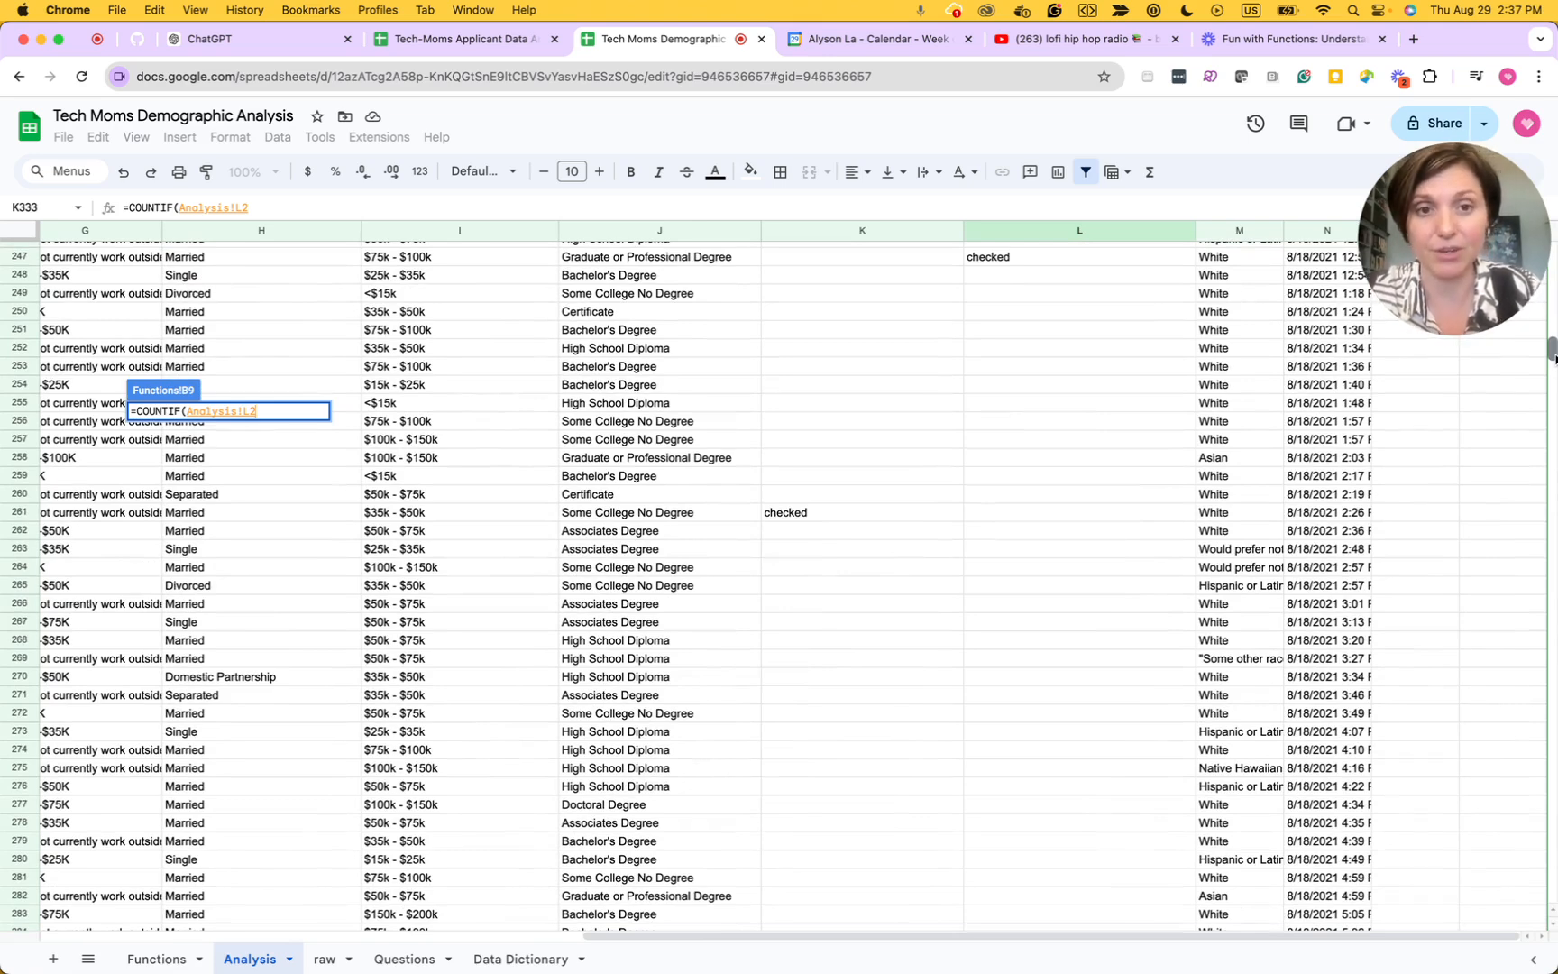
drag(1553, 359, 1553, 257)
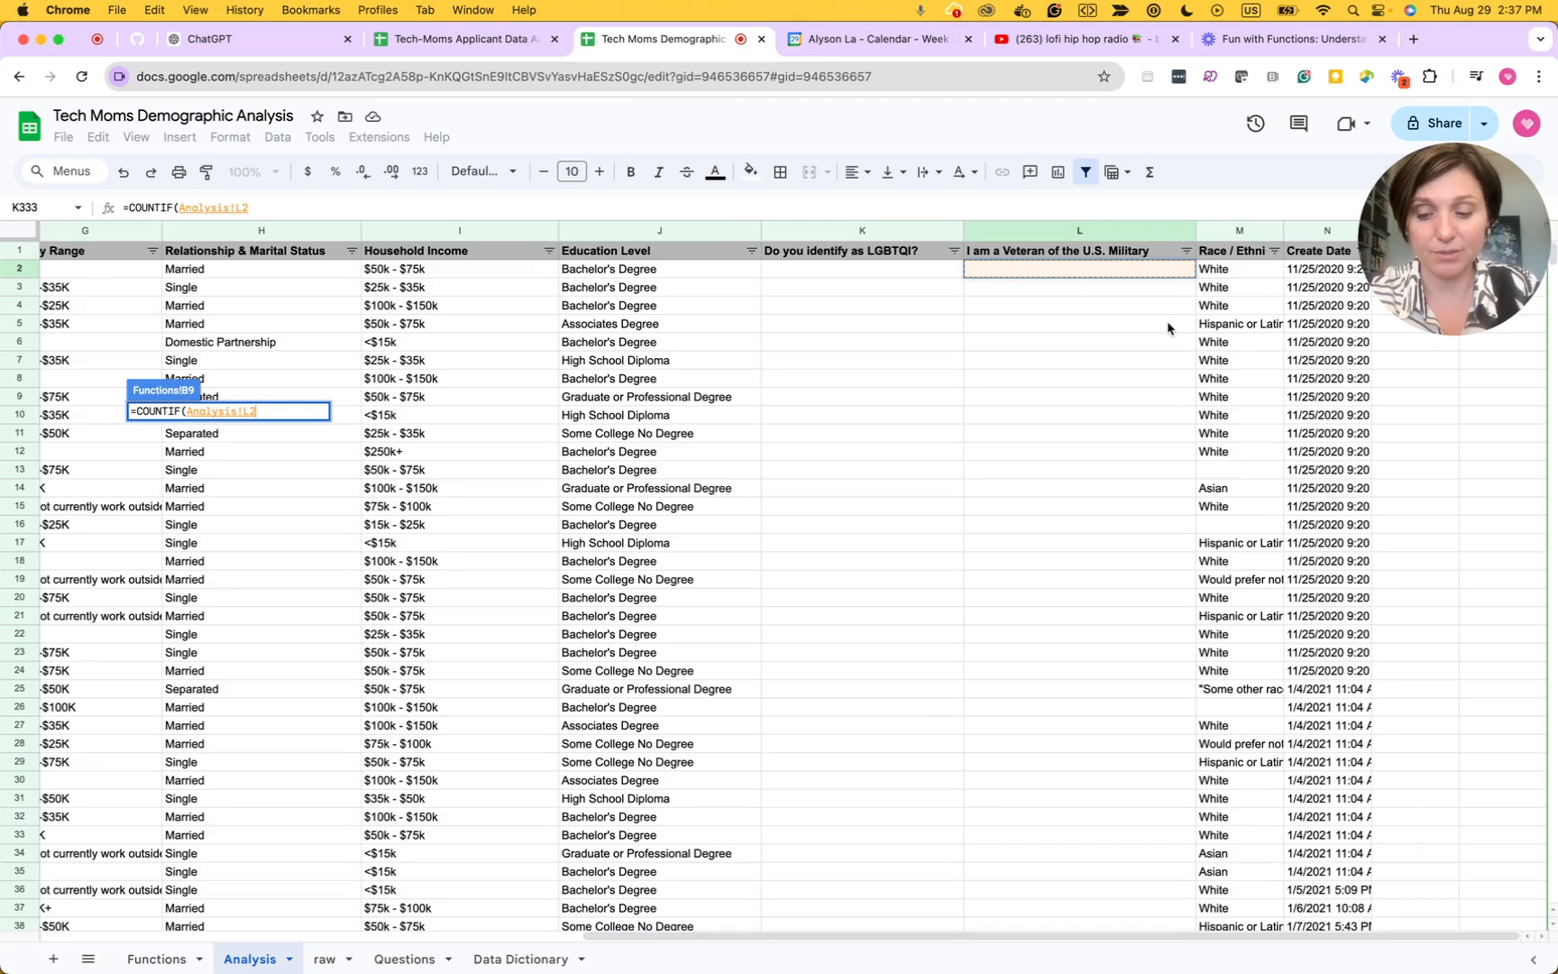
key(super+shift+Down)
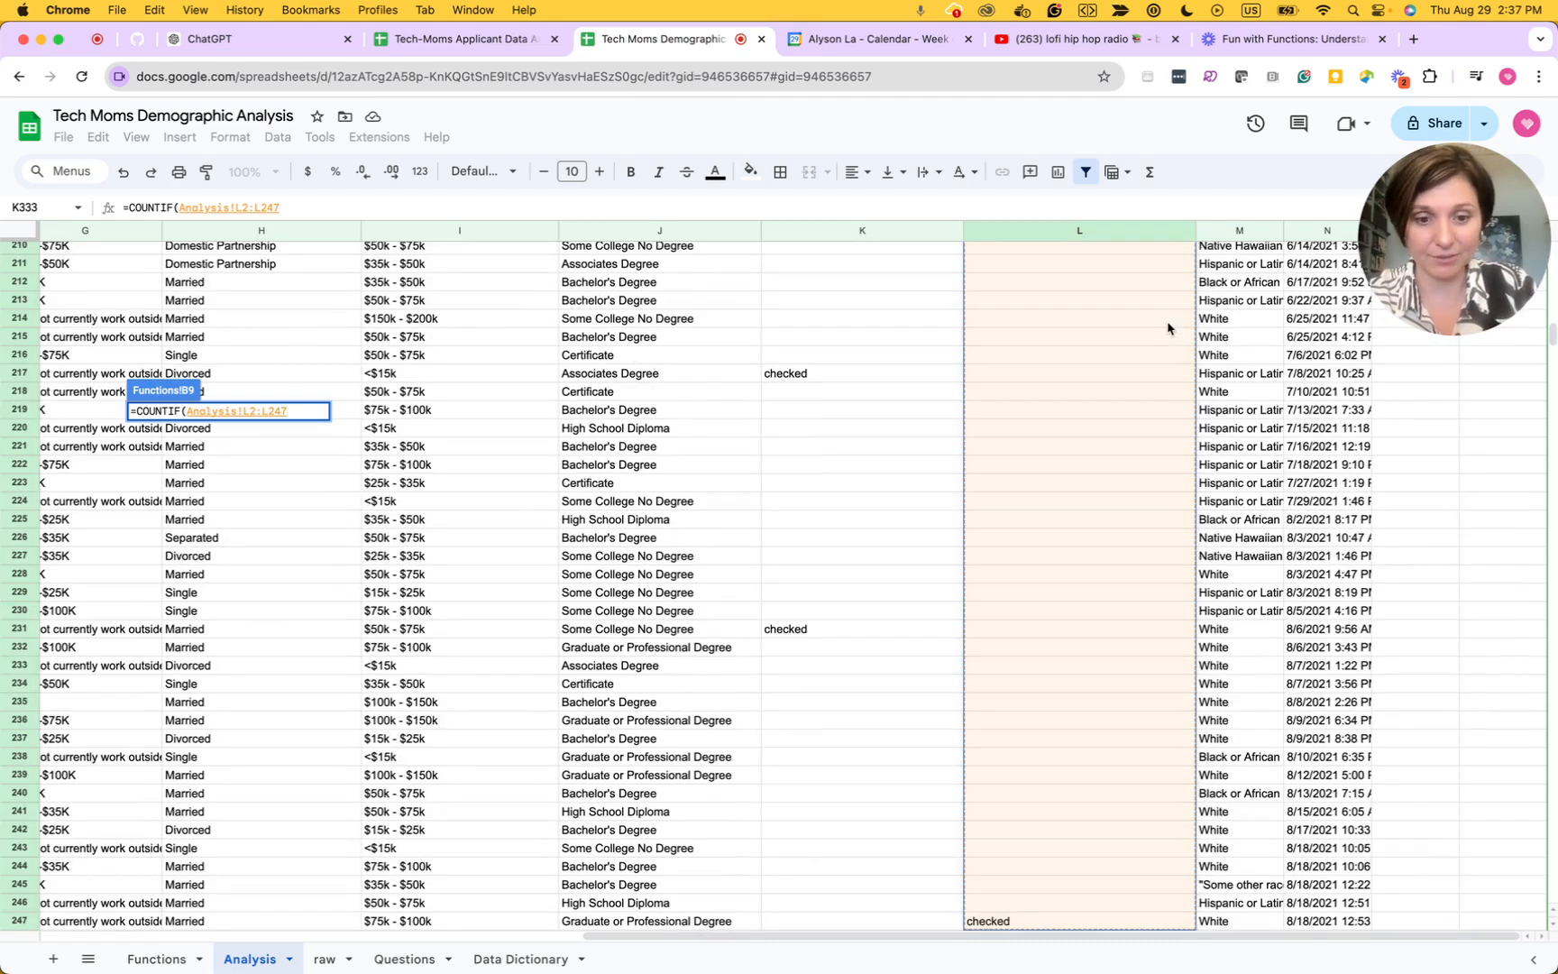
key(super+shift+Down)
key(super+shift+Down)
key(super+shift+Down)
key(super+shift+Down)
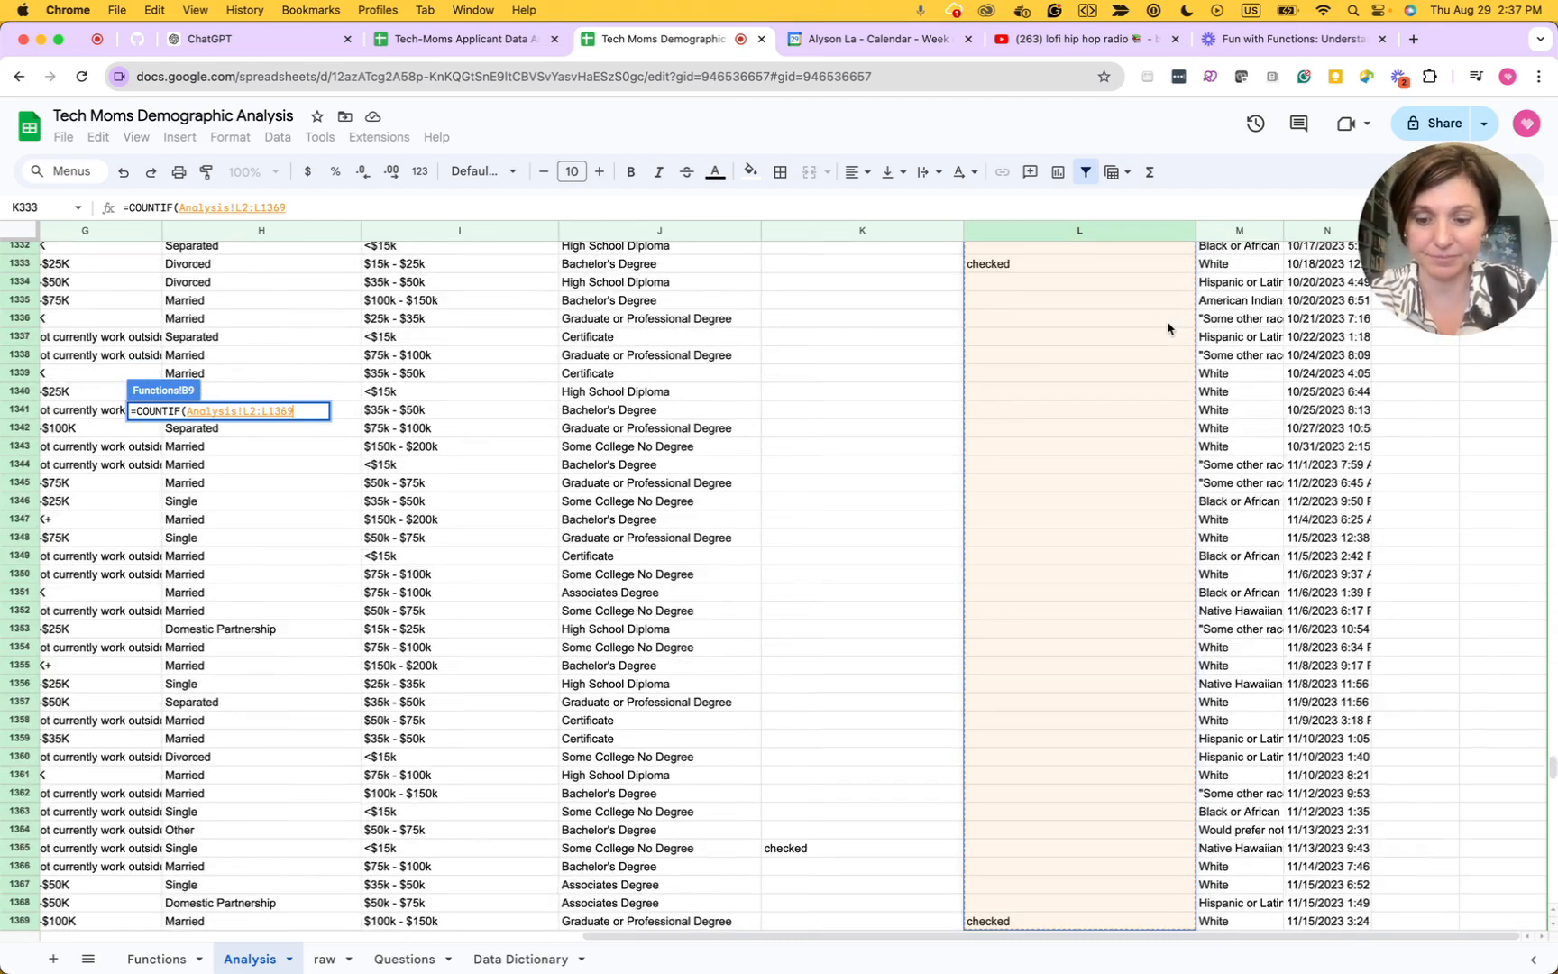
key(super+shift+Down)
key(super+shift+Down)
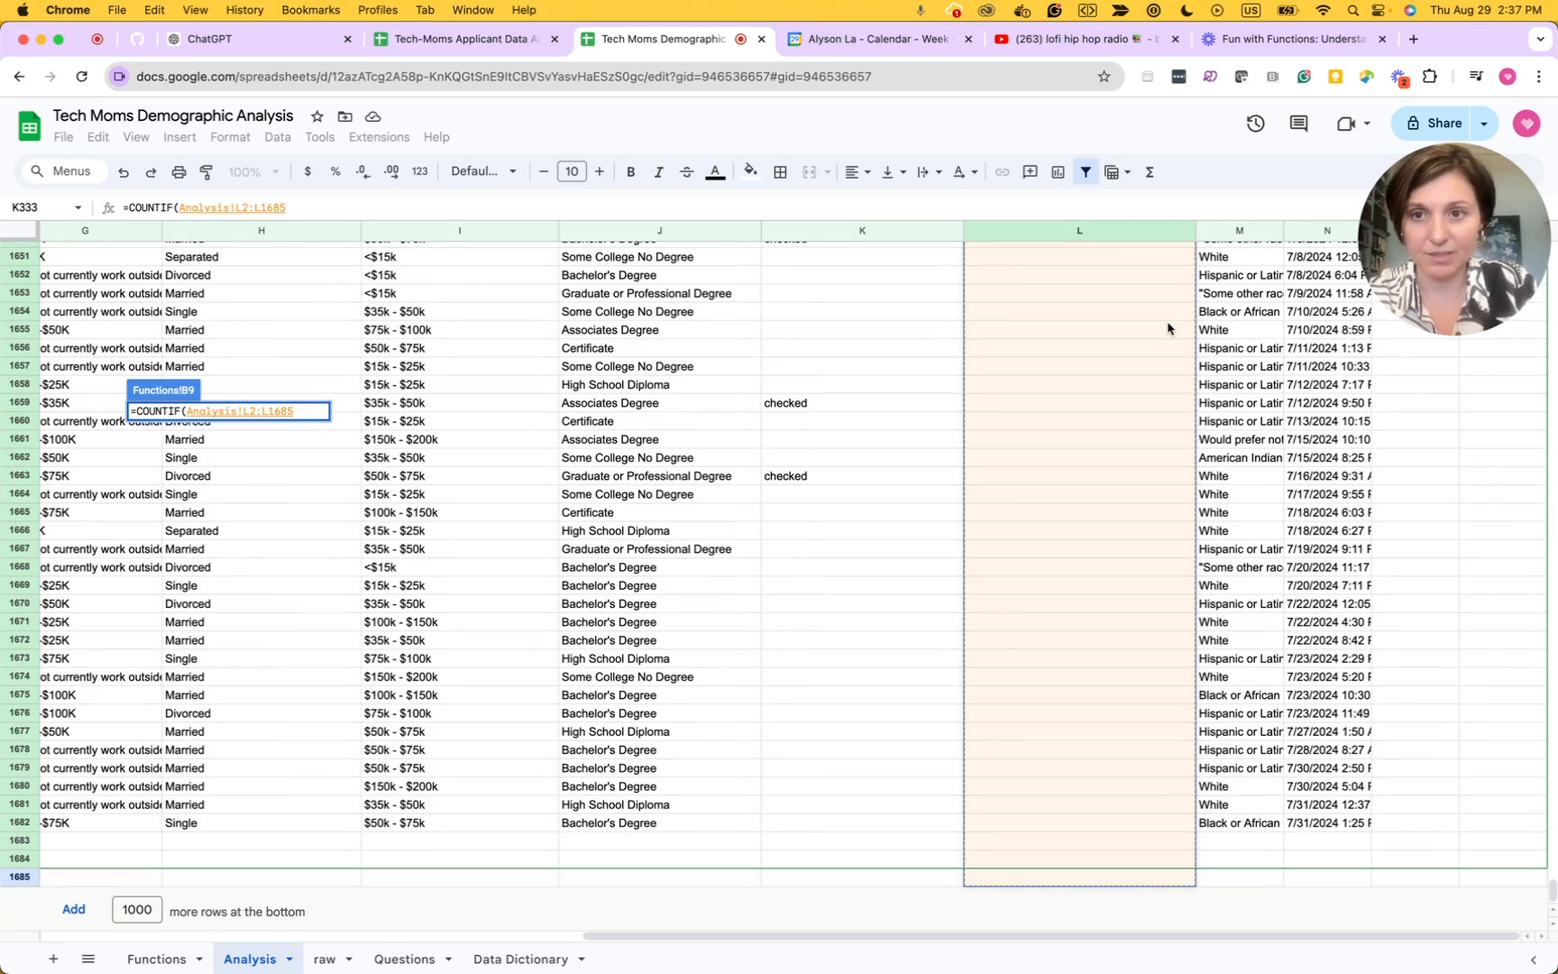
- Complete the B9 COUNTIF formula with the criterion "checked" and enter it
click(344, 204)
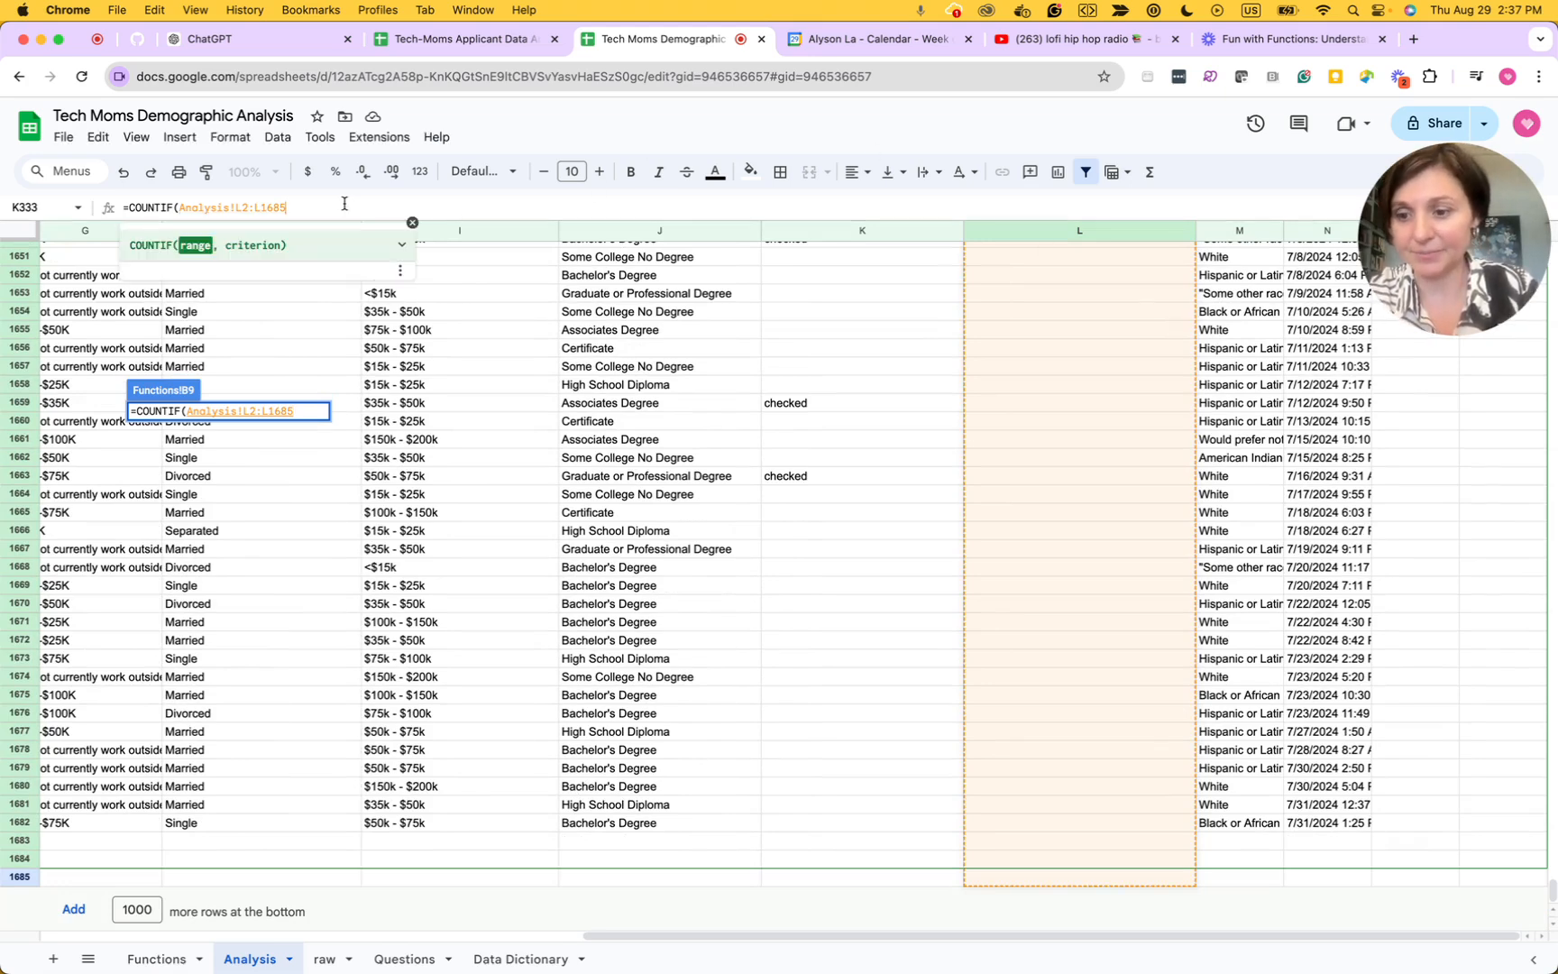
text(, )
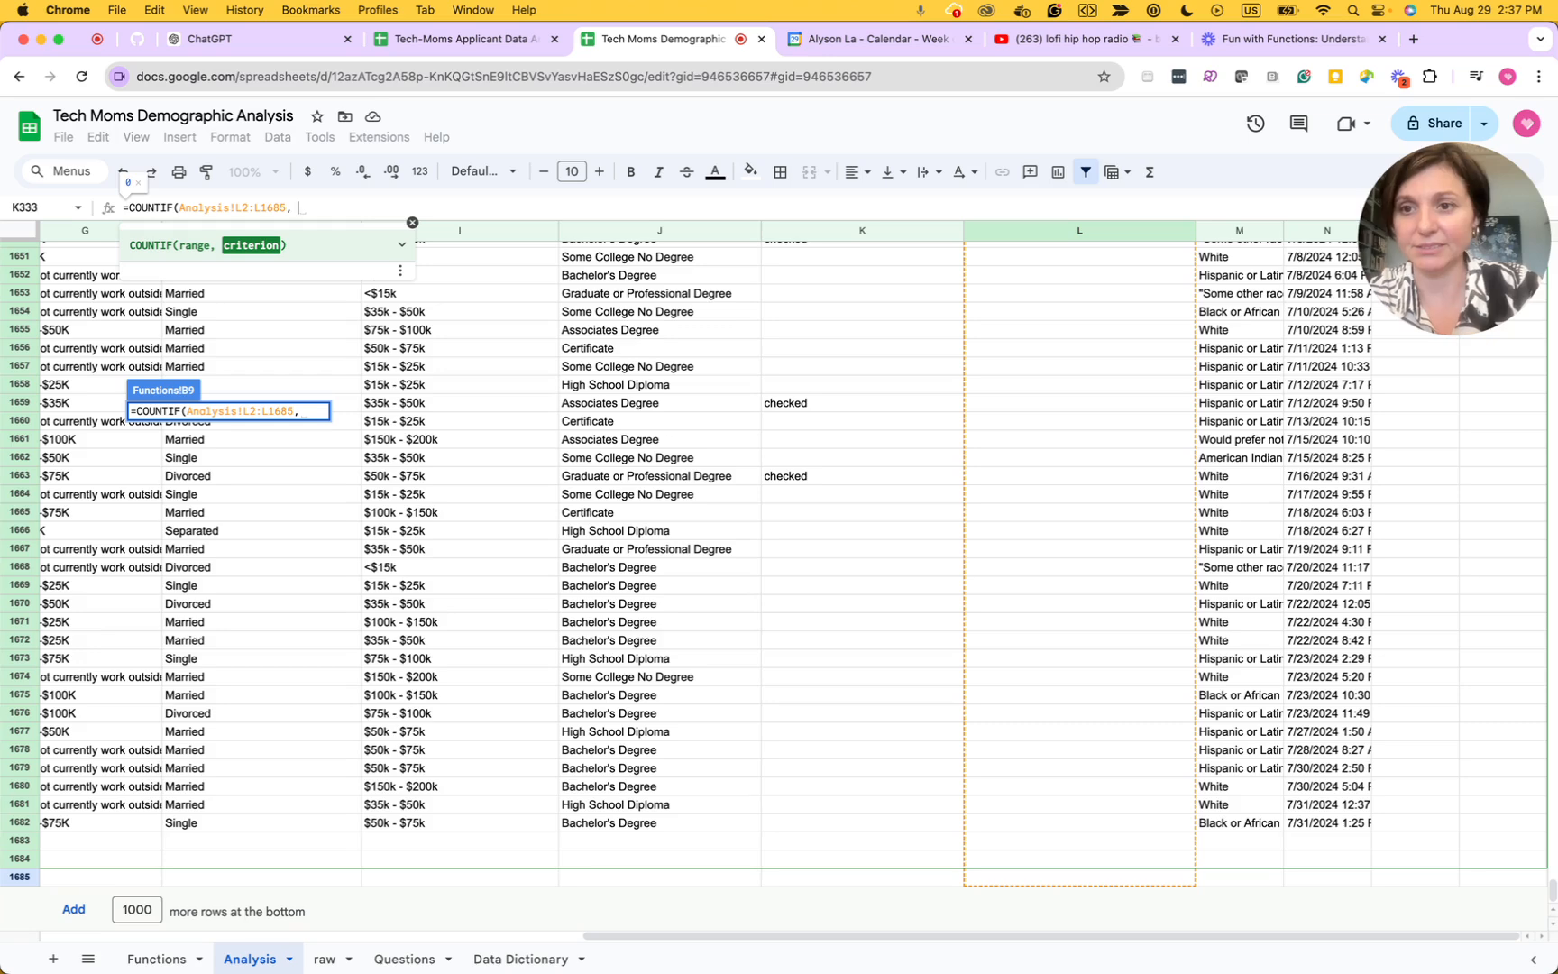
text("checked"))
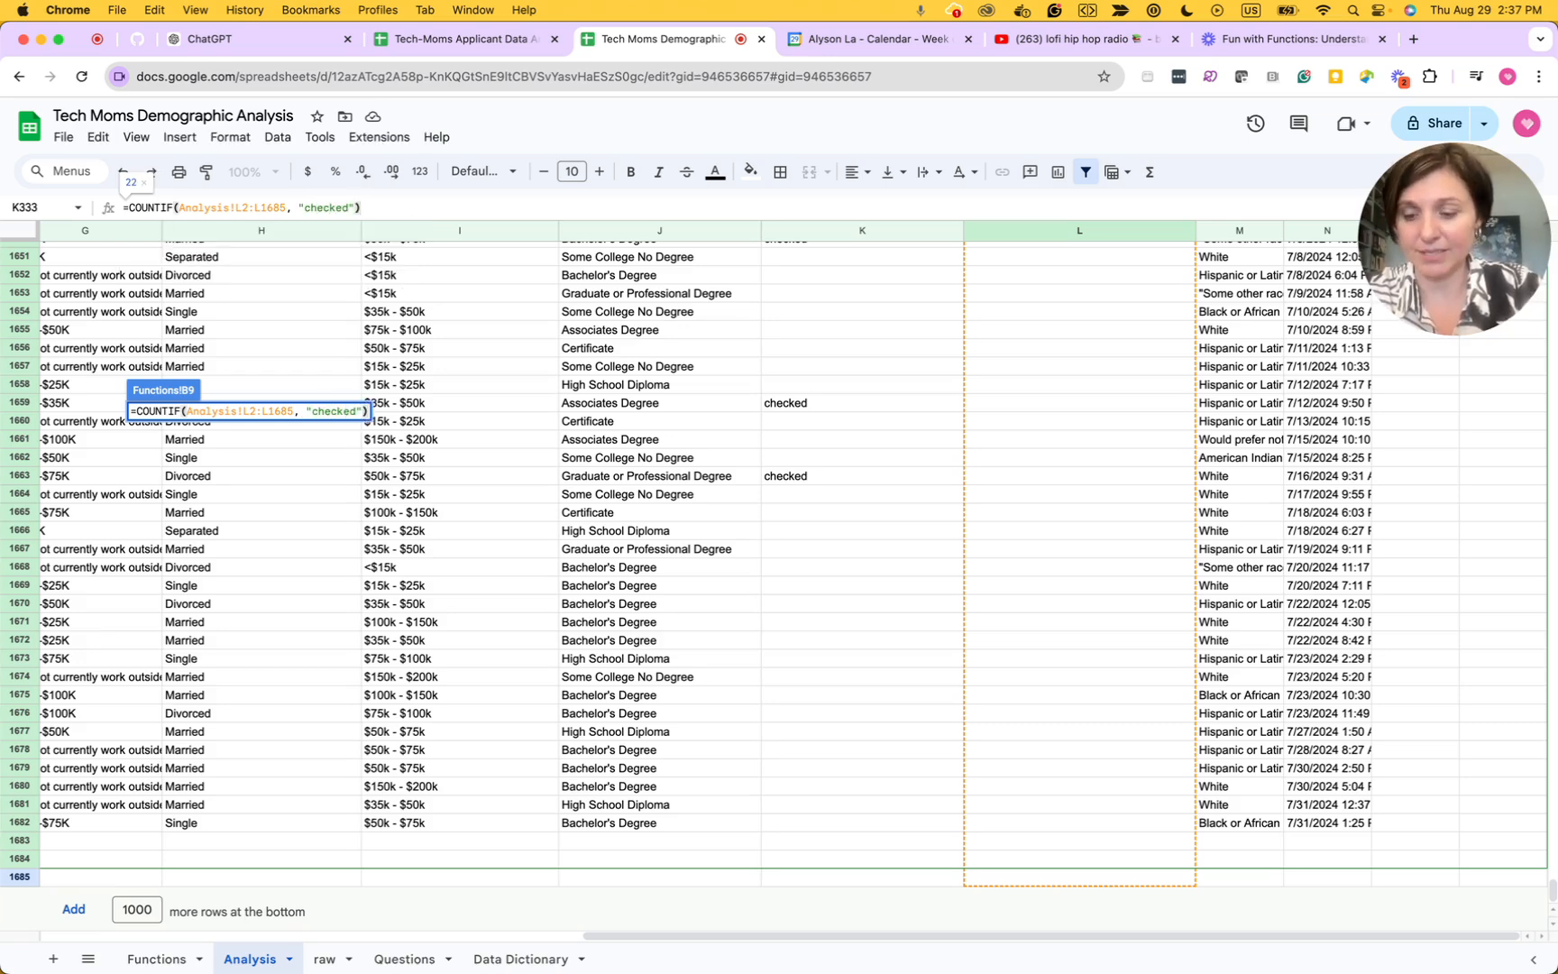
key(Return)
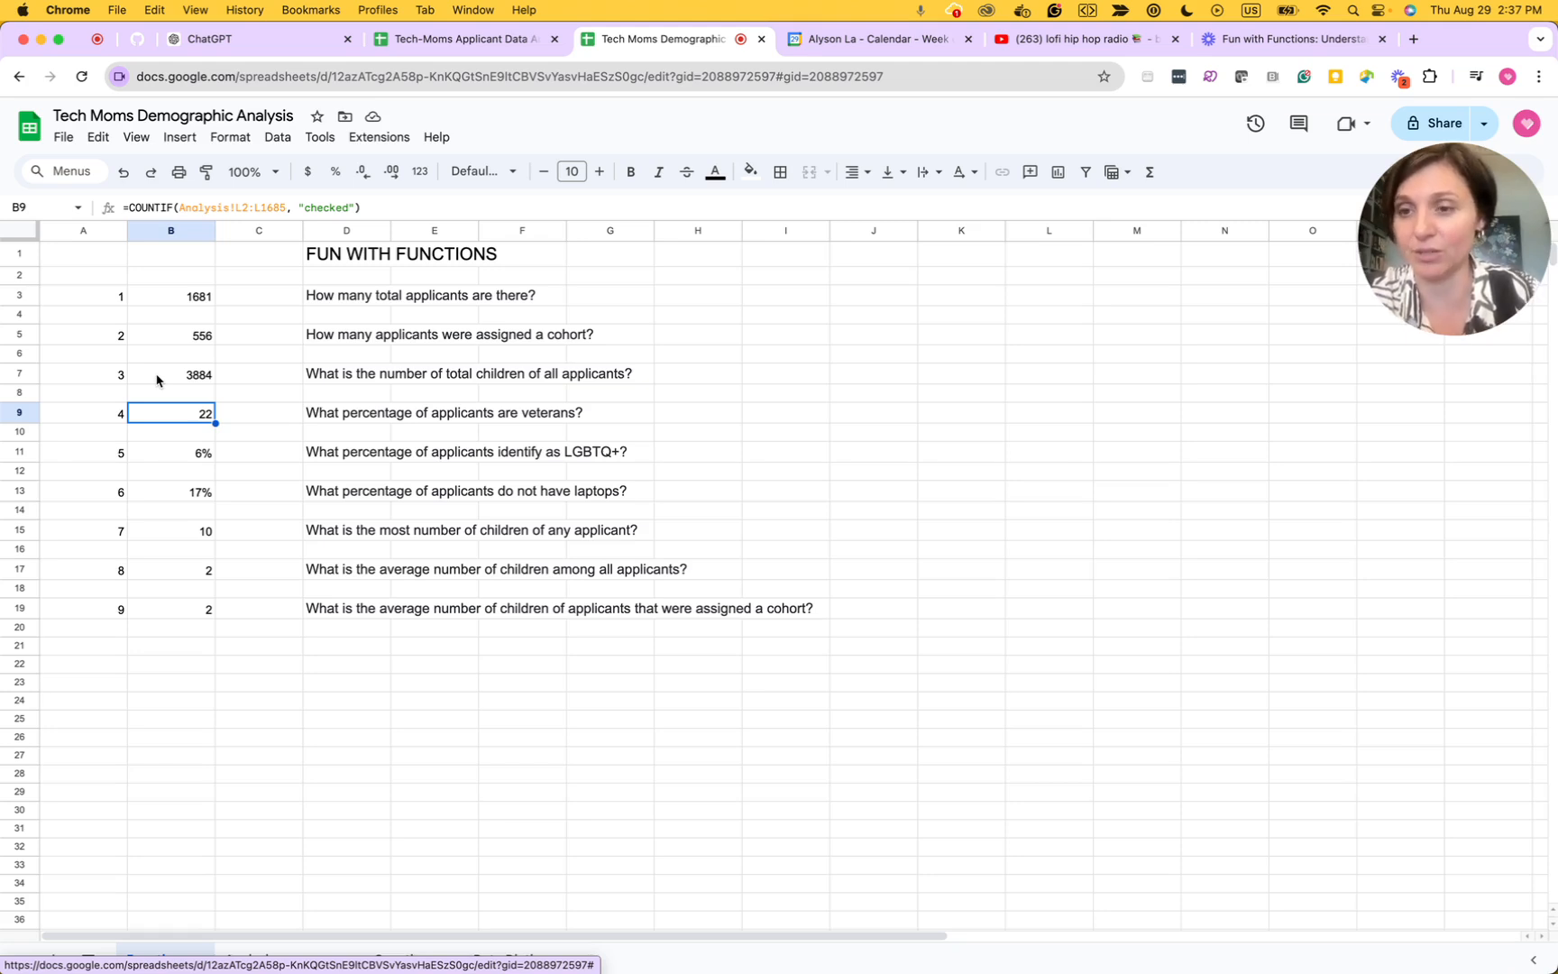
- Divide the veterans COUNTIF in B9 by the total applicants in B3, wrapping the calculation in parentheses
click(129, 207)
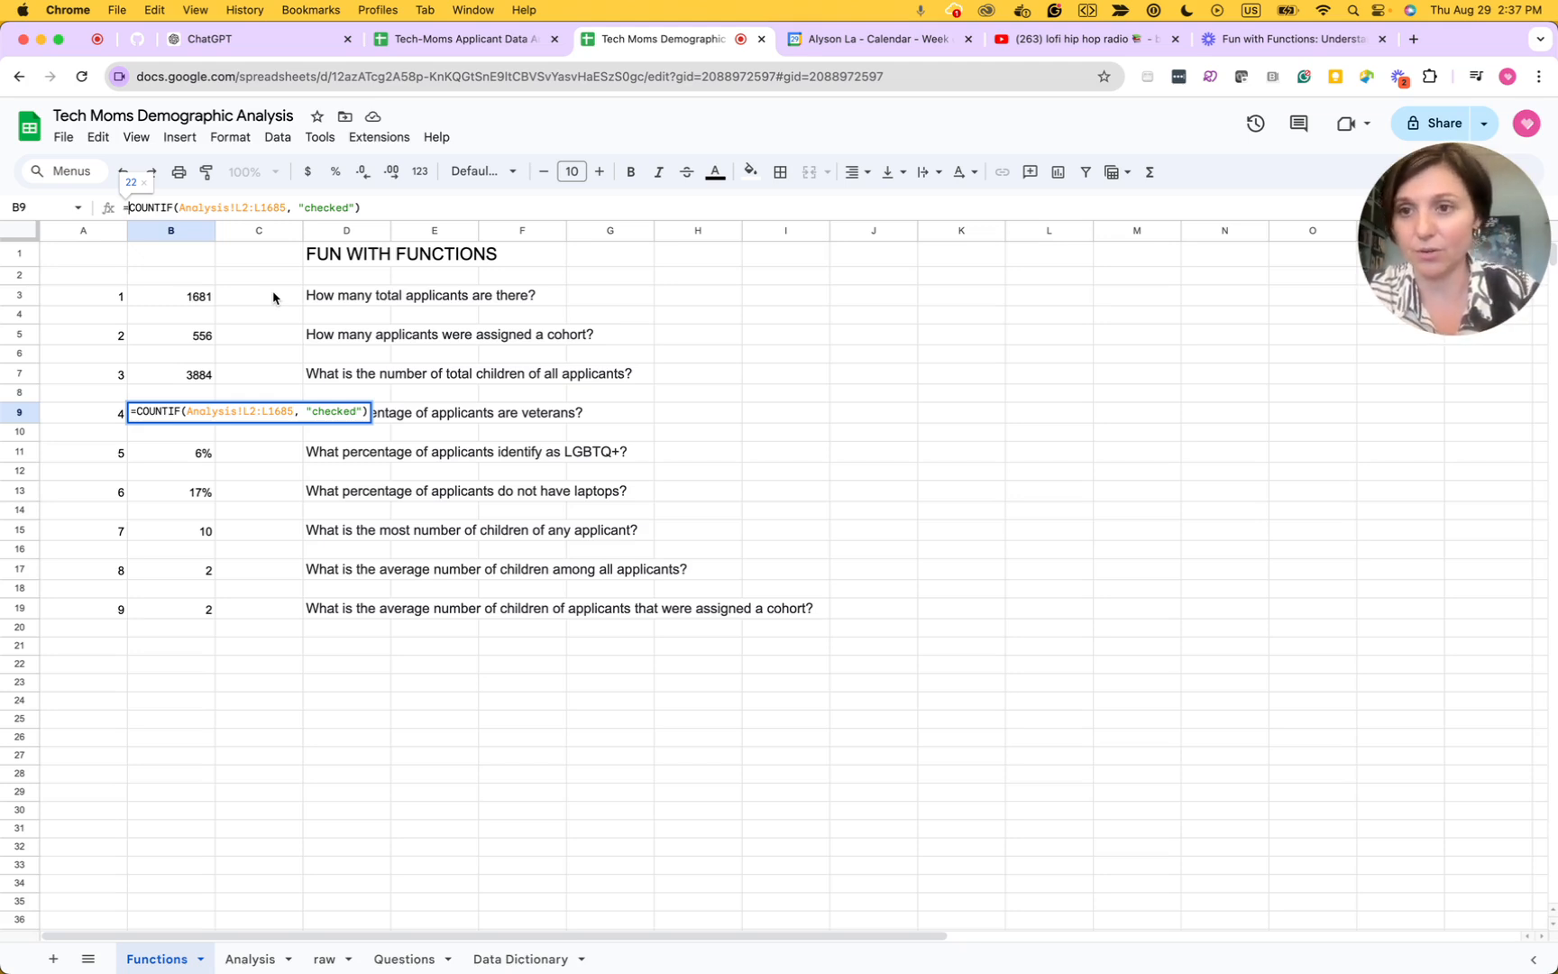
click(388, 201)
text(/)
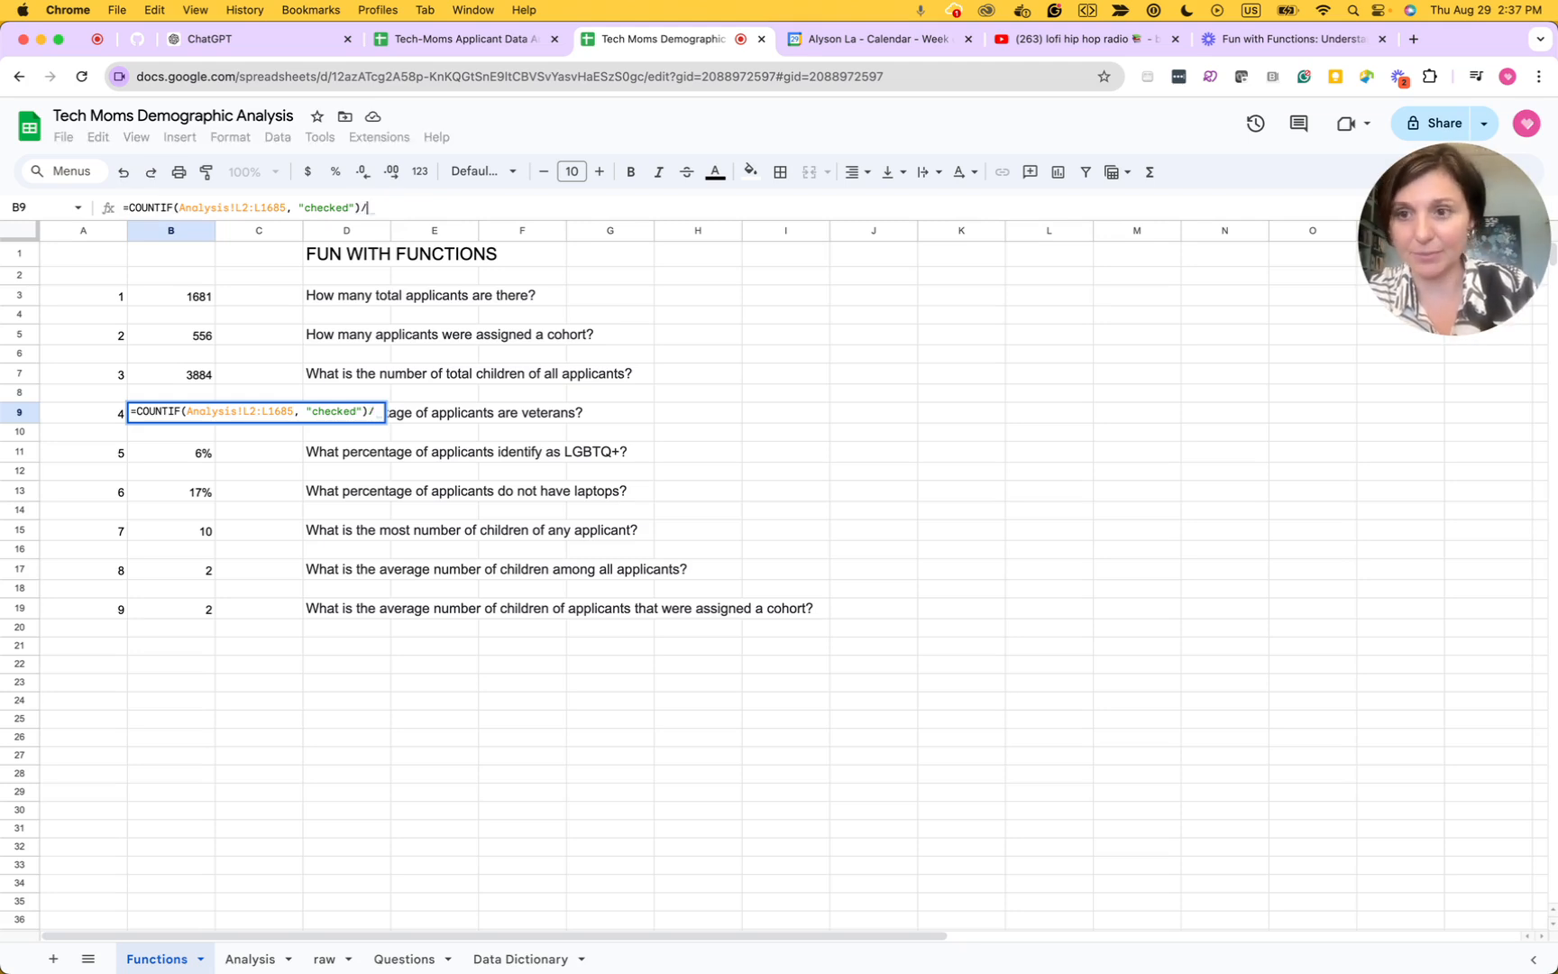
click(191, 298)
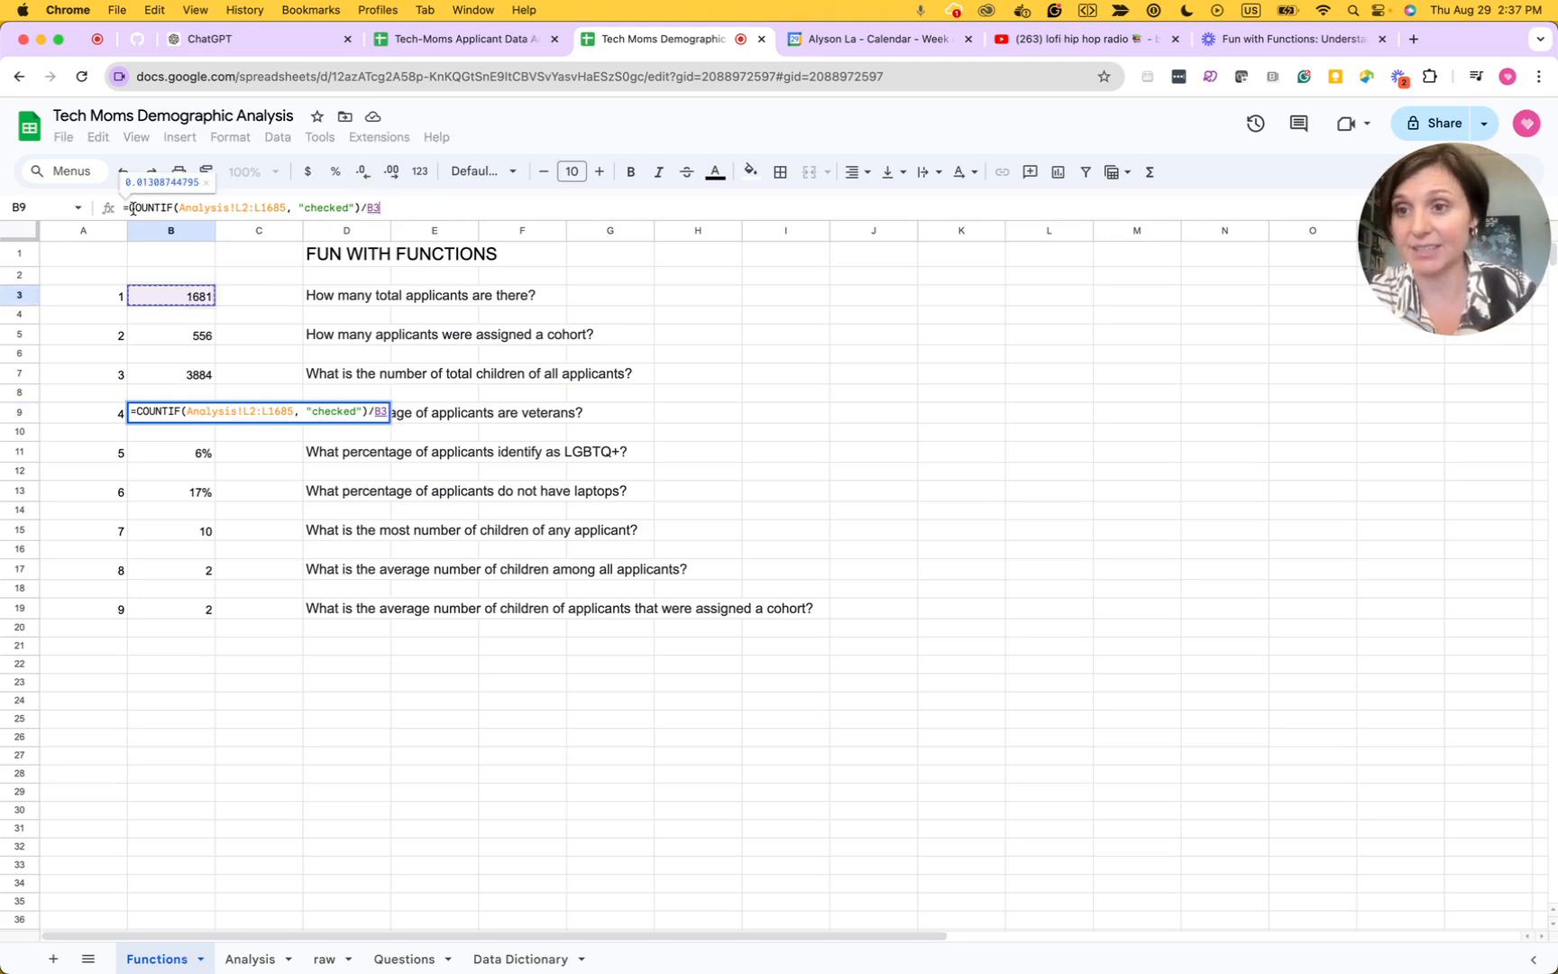
click(134, 208)
text(()
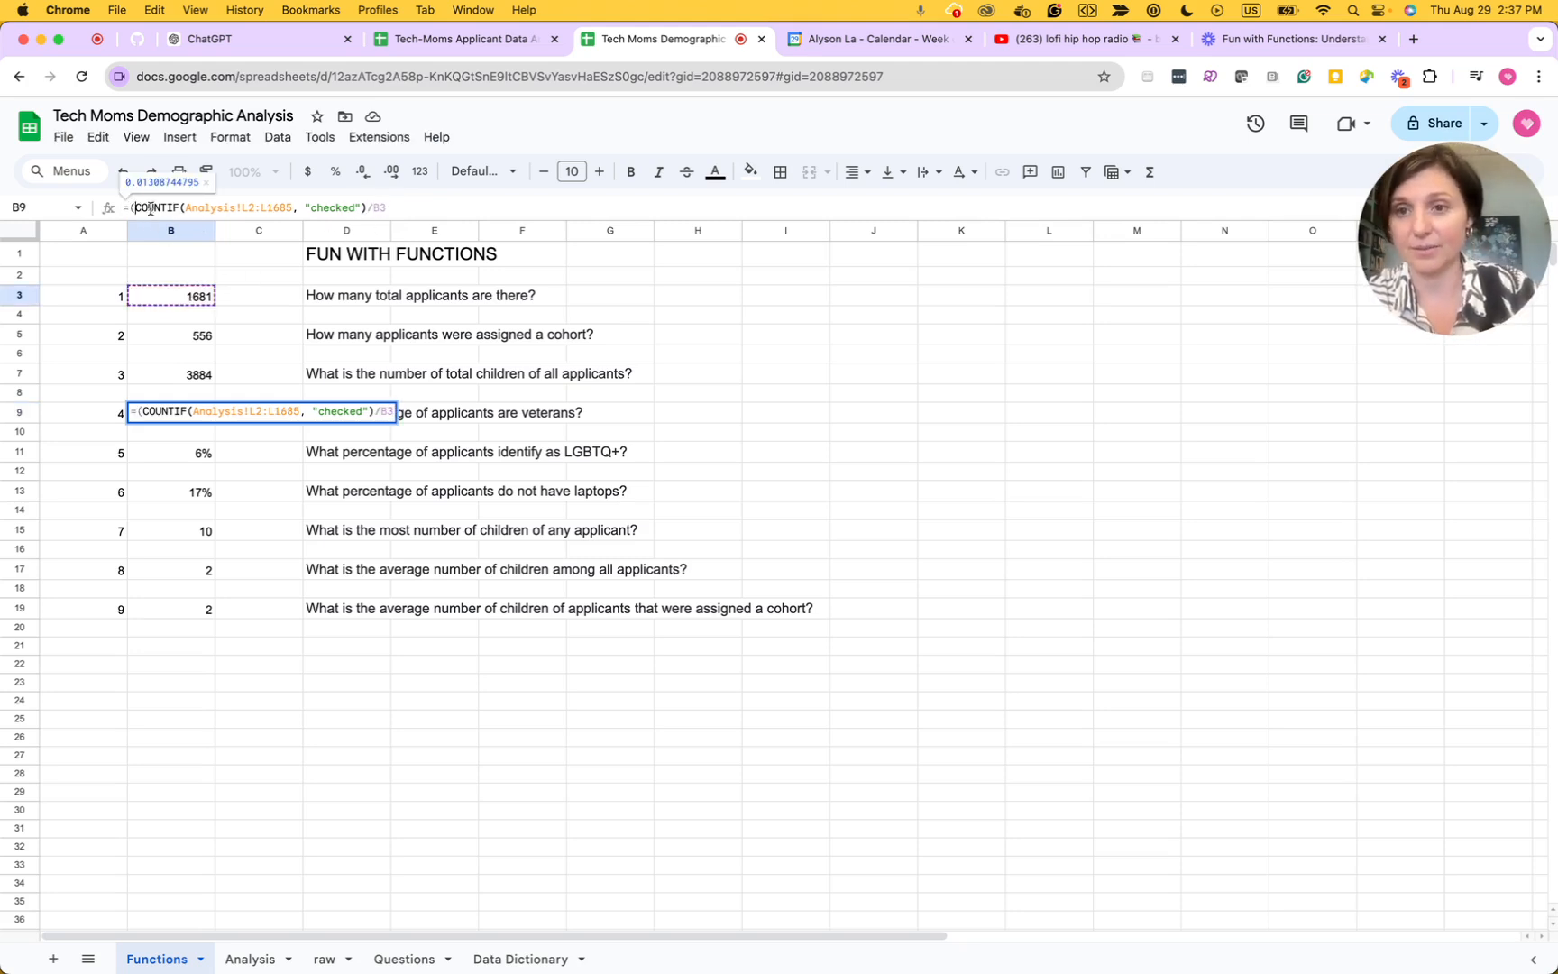
click(414, 208)
text())
key(Tab)
key(Left)
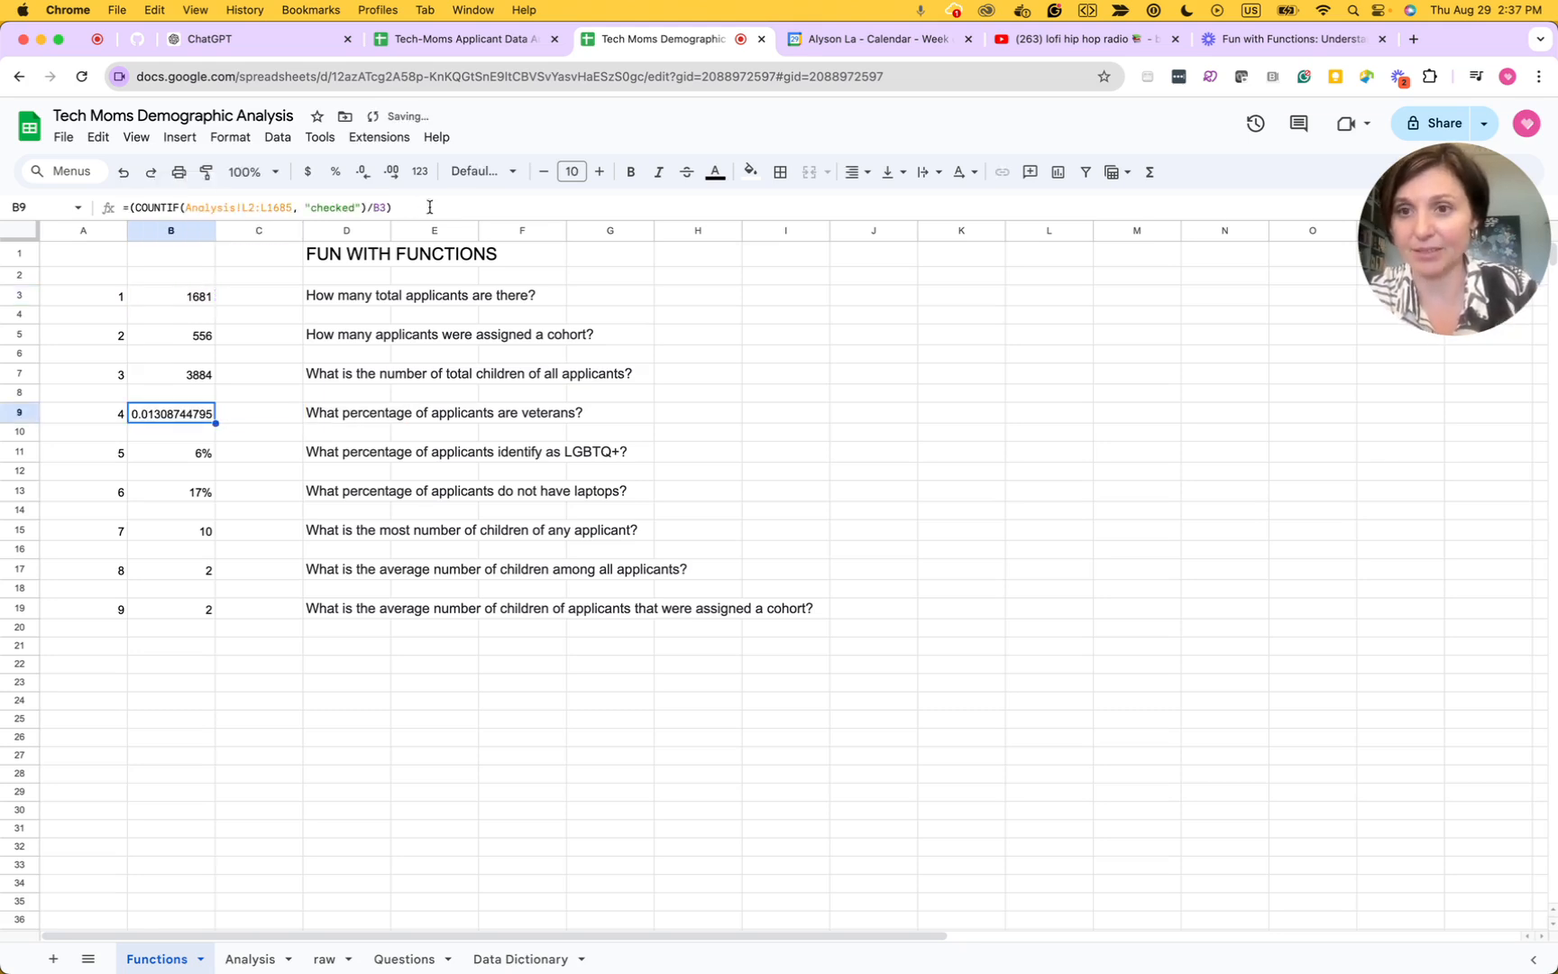
- Format the veterans result in B9 as a percentage with no decimal places
click(335, 171)
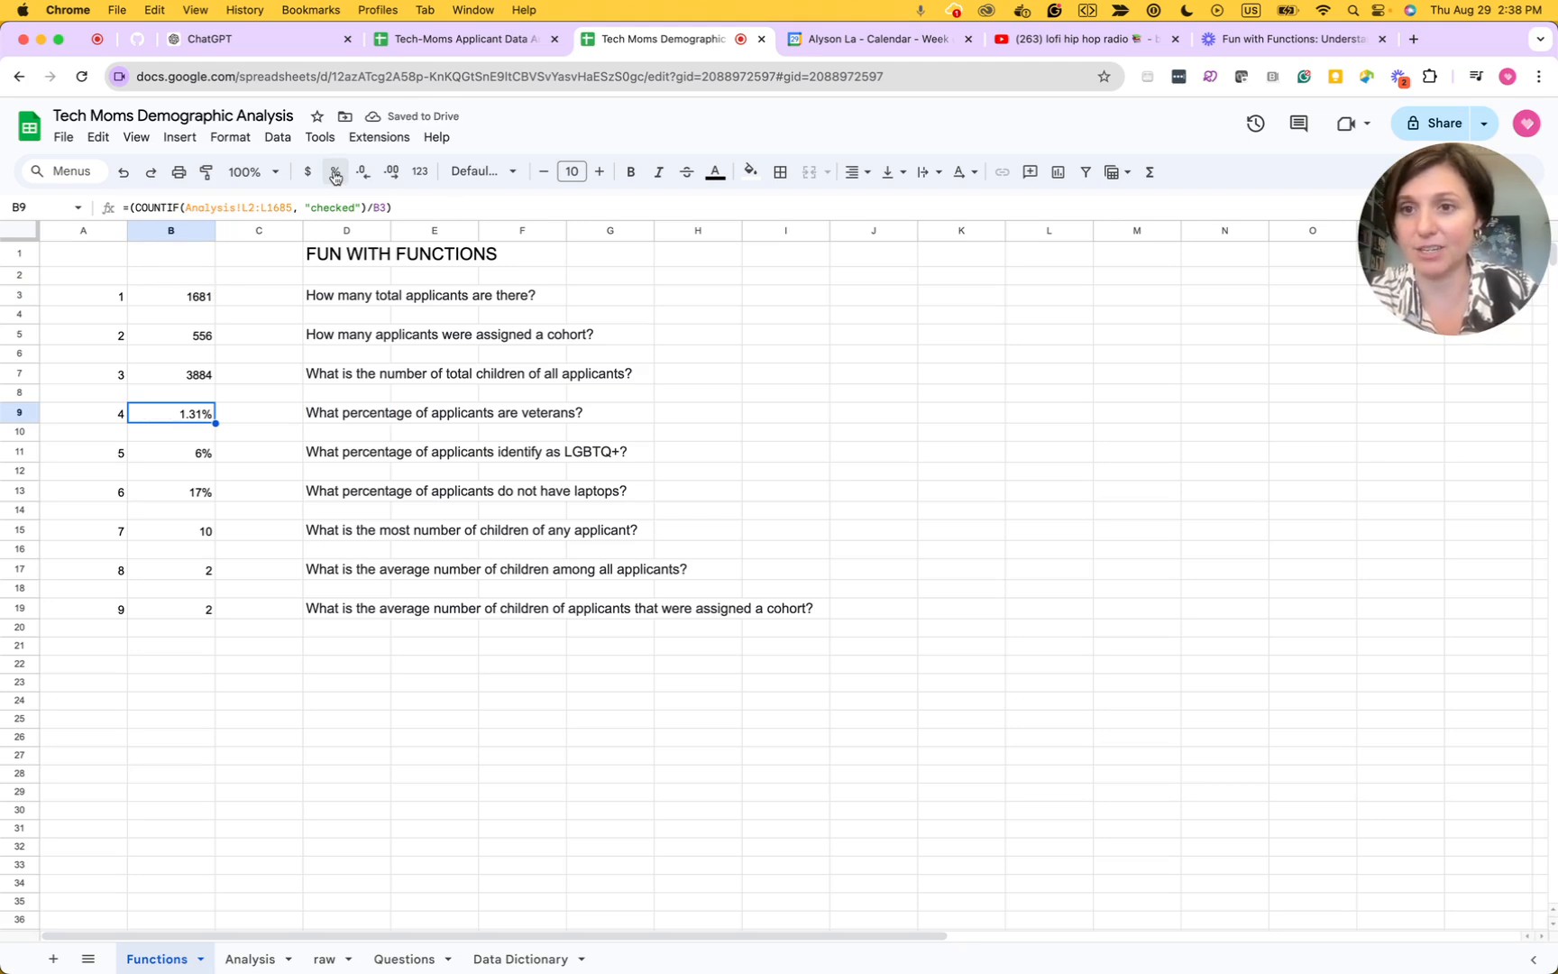
click(363, 171)
click(363, 172)
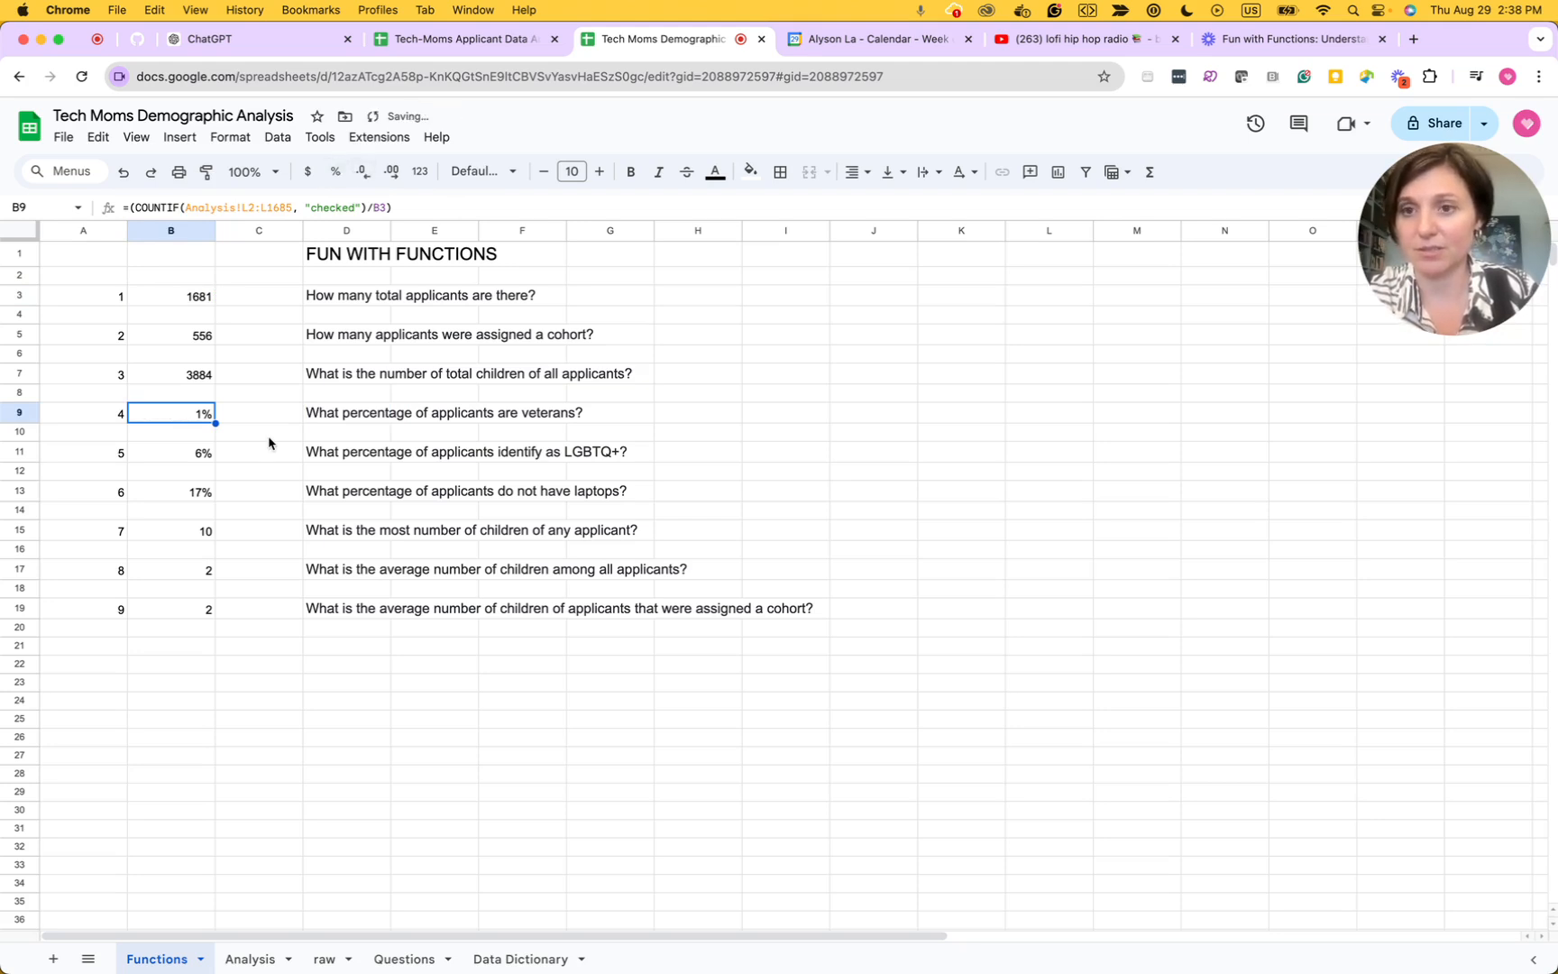